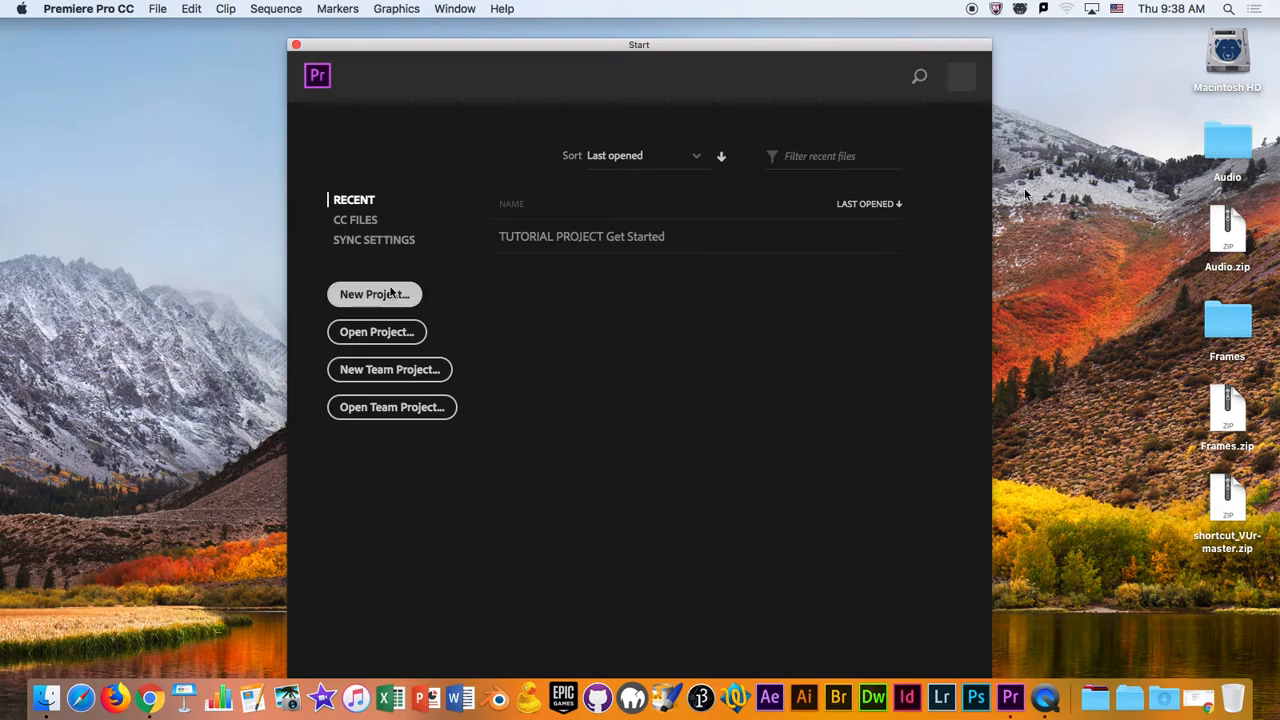
# - Start creating a new project
pyautogui.click(390, 293)
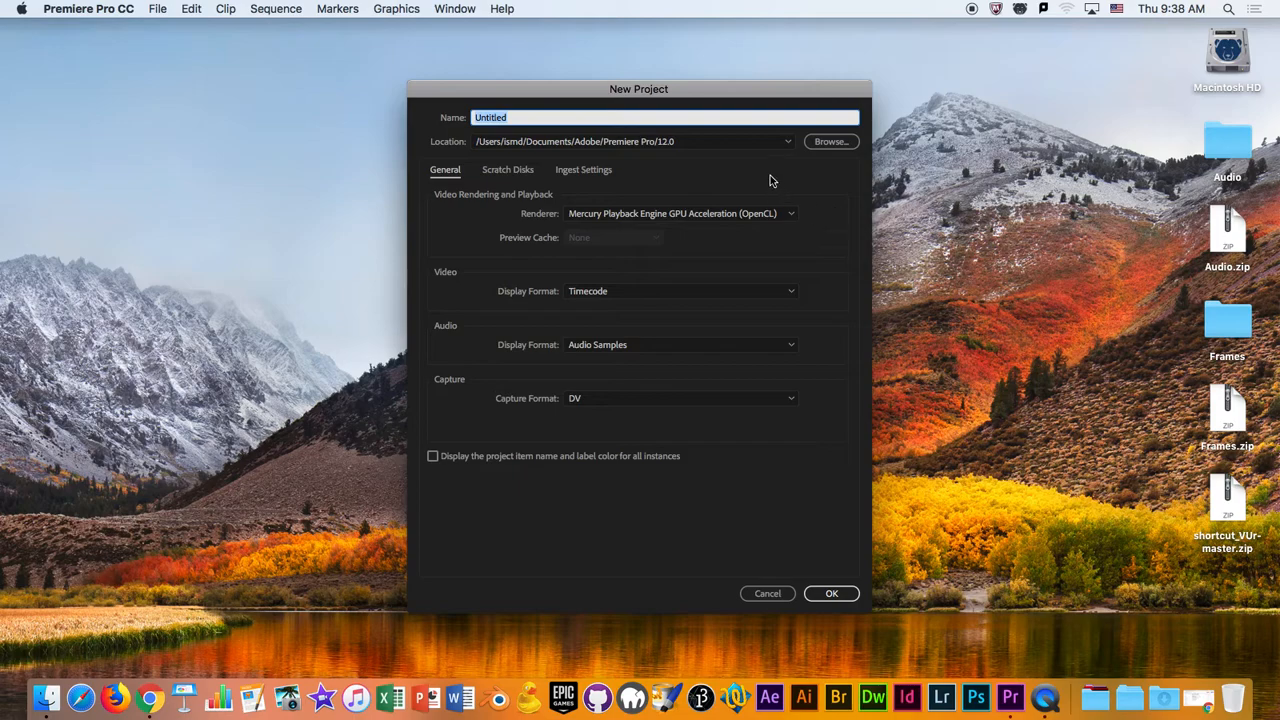
pyautogui.click(833, 143)
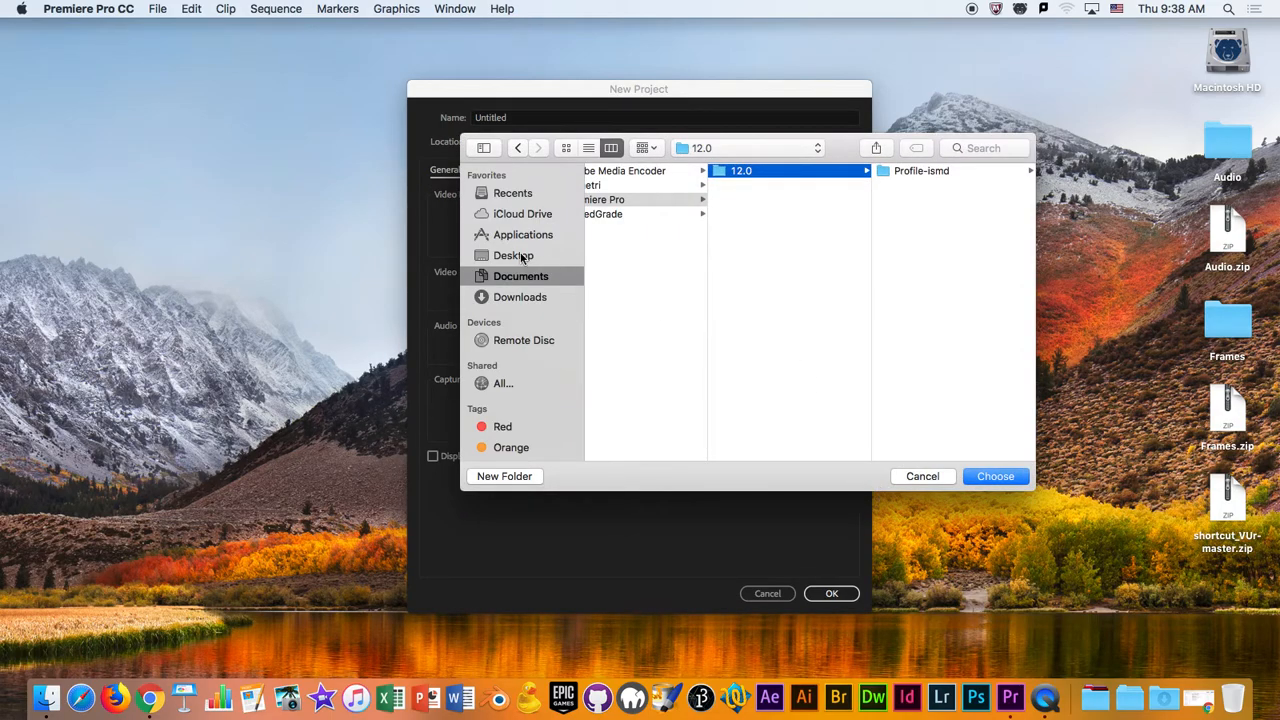
pyautogui.click(520, 258)
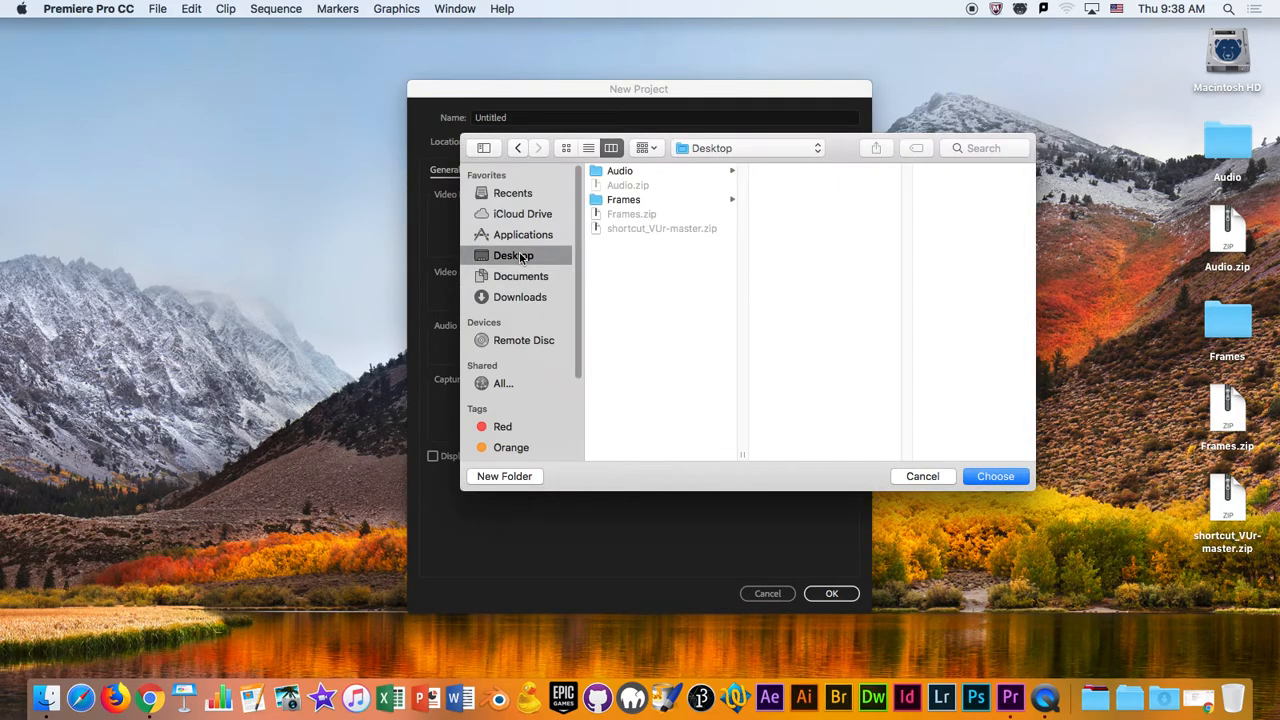
pyautogui.click(922, 476)
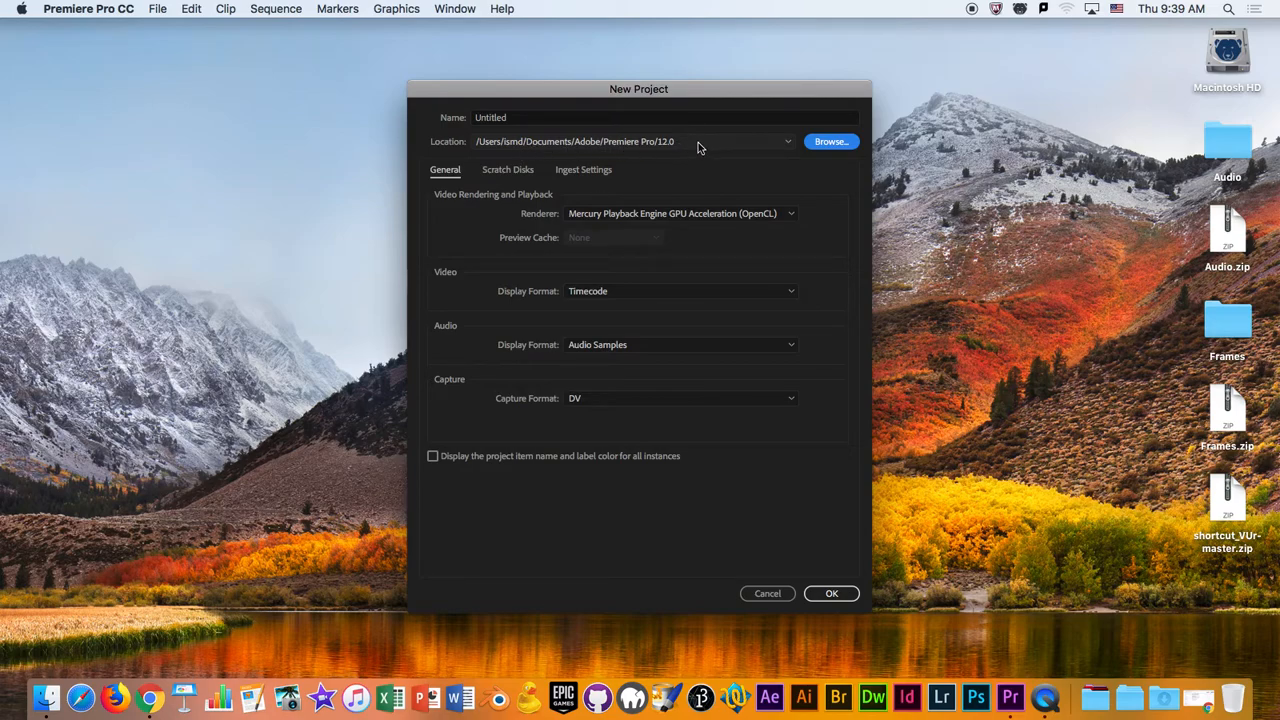
# - Create a folder named Midterm on the Desktop and choose it as the new project's location
pyautogui.click(818, 145)
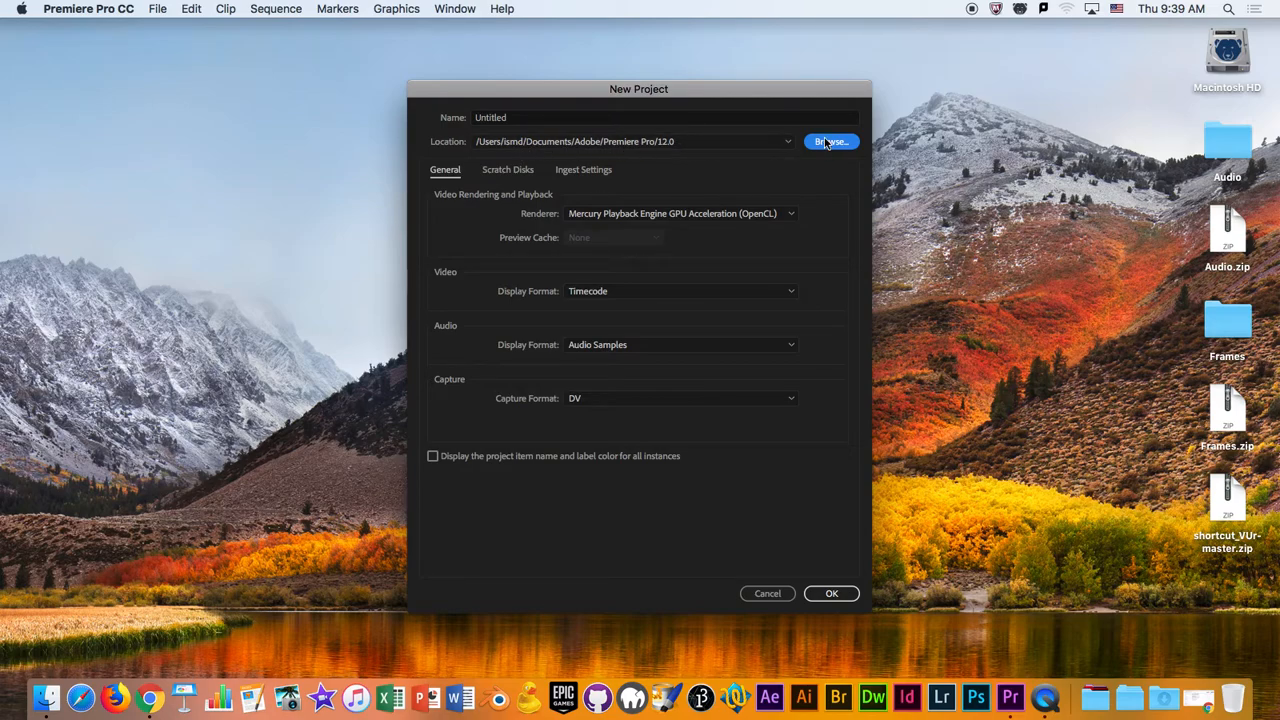
pyautogui.click(515, 258)
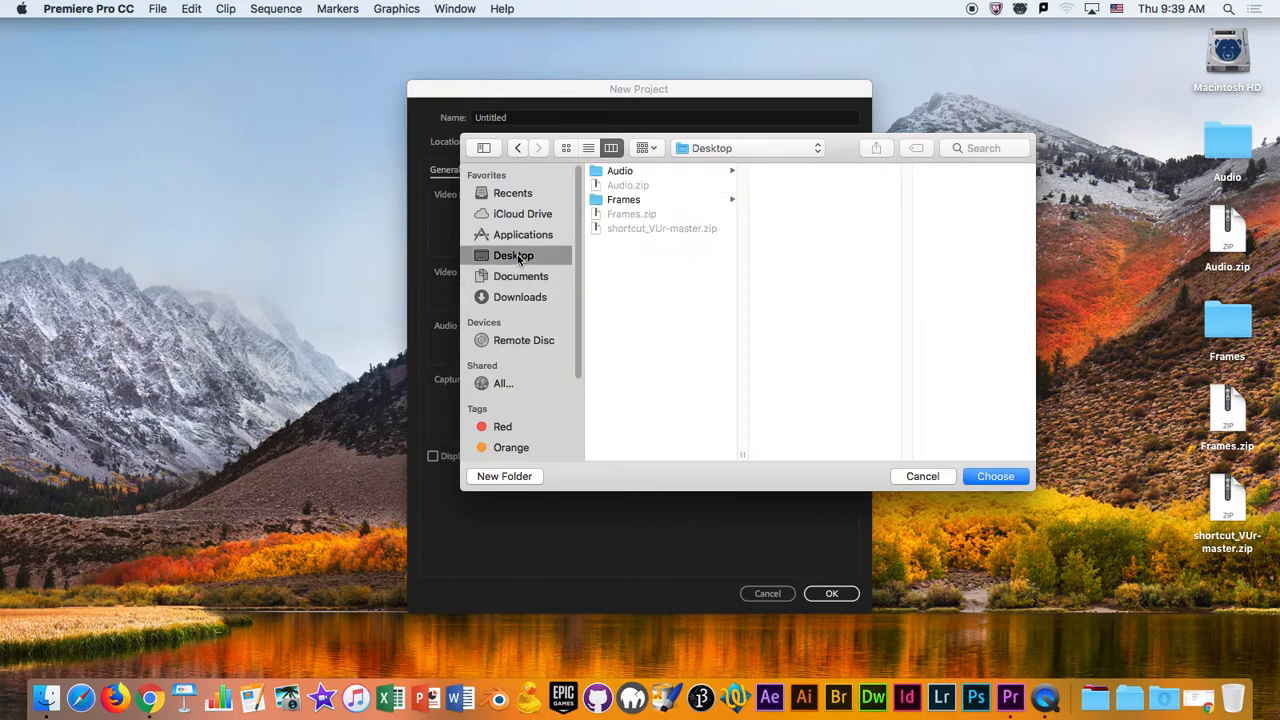
pyautogui.click(508, 477)
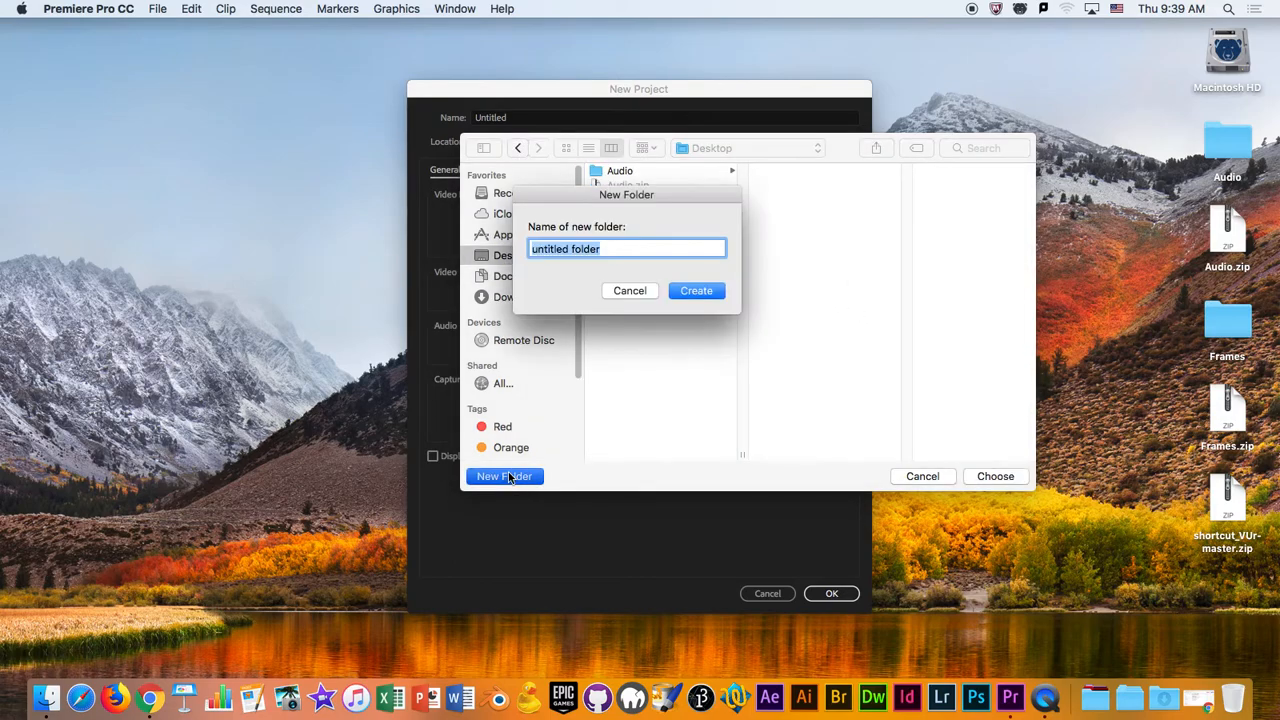
pyautogui.write('Midterm')
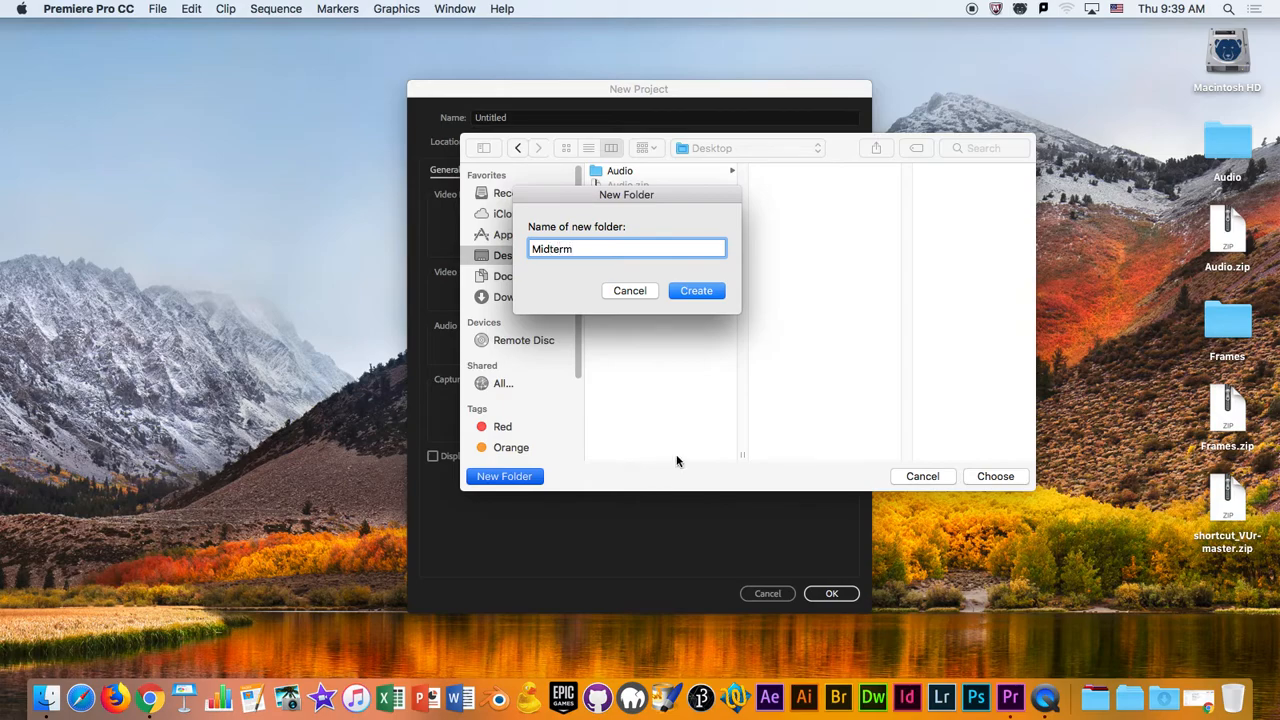
pyautogui.click(720, 291)
pyautogui.click(995, 476)
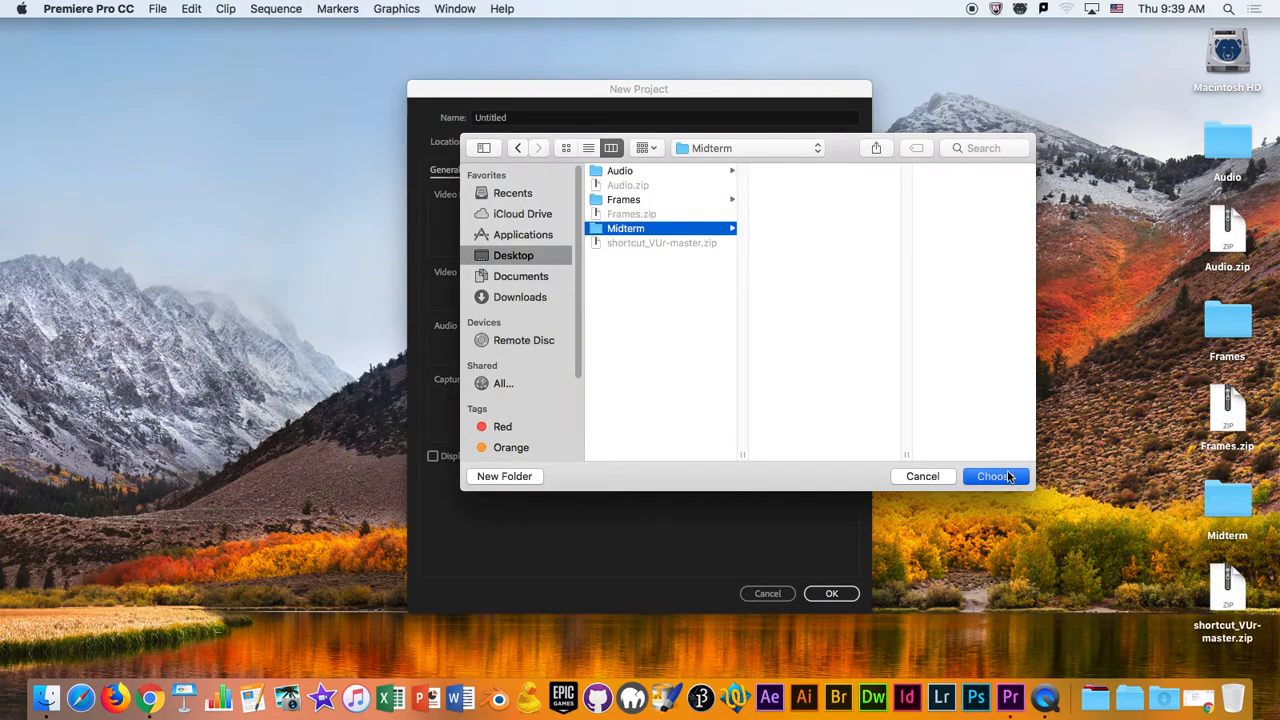
# - Move the Audio and Frames folders into the Midterm folder and put Audio.zip and Frames.zip in the Trash
pyautogui.click(1215, 152)
pyautogui.moveTo(1215, 152); pyautogui.dragTo(1171, 181)
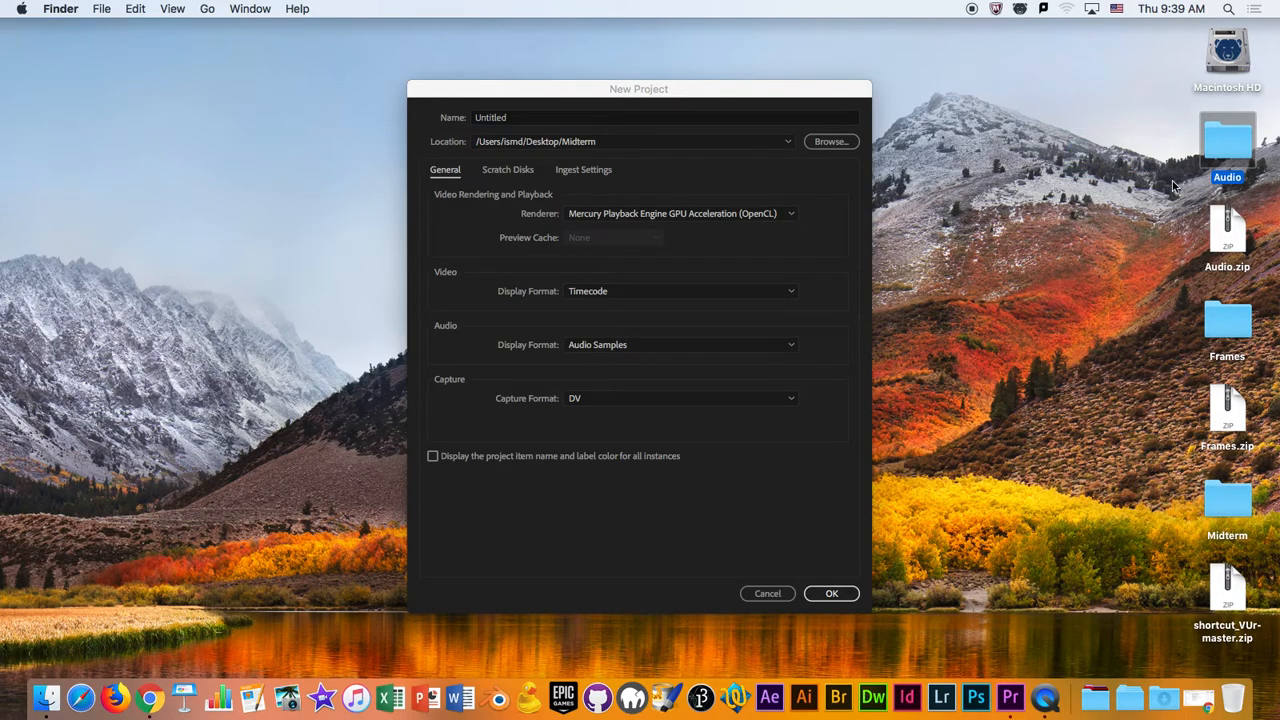
pyautogui.click(1178, 184)
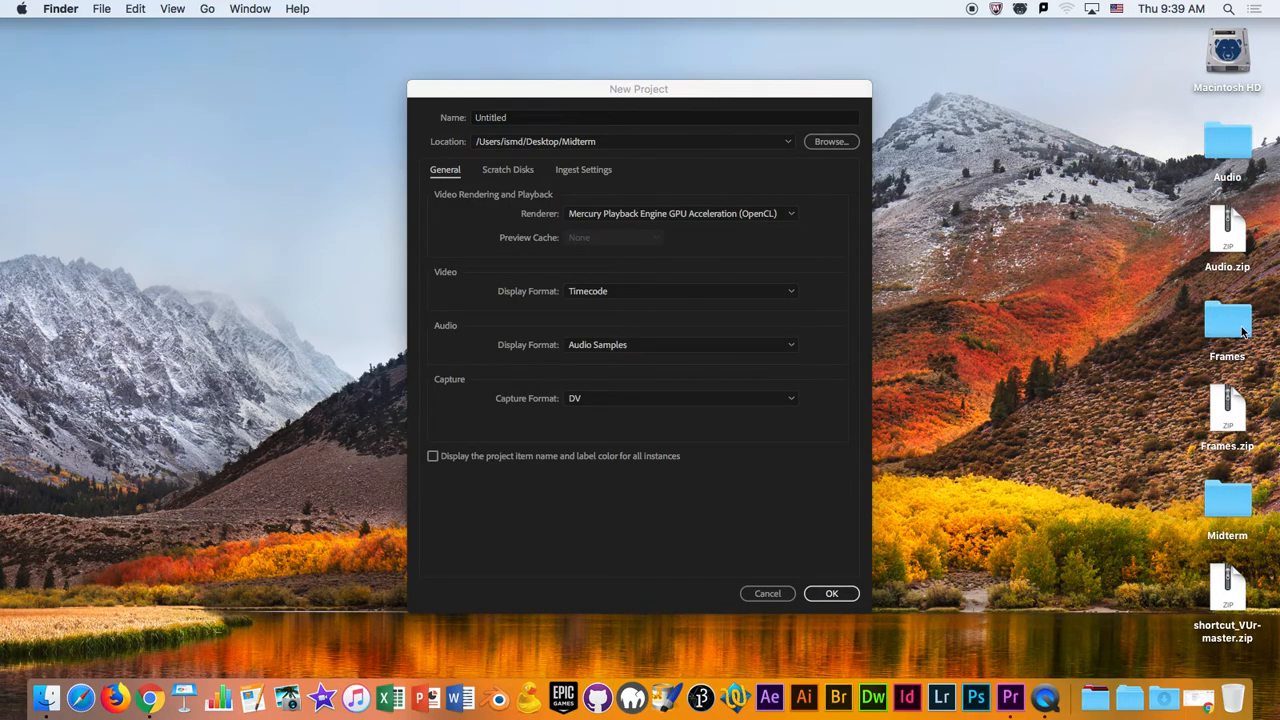
pyautogui.moveTo(1250, 325); pyautogui.dragTo(1236, 508)
pyautogui.moveTo(1232, 152); pyautogui.dragTo(1221, 430)
pyautogui.moveTo(1140, 276); pyautogui.dragTo(1233, 695)
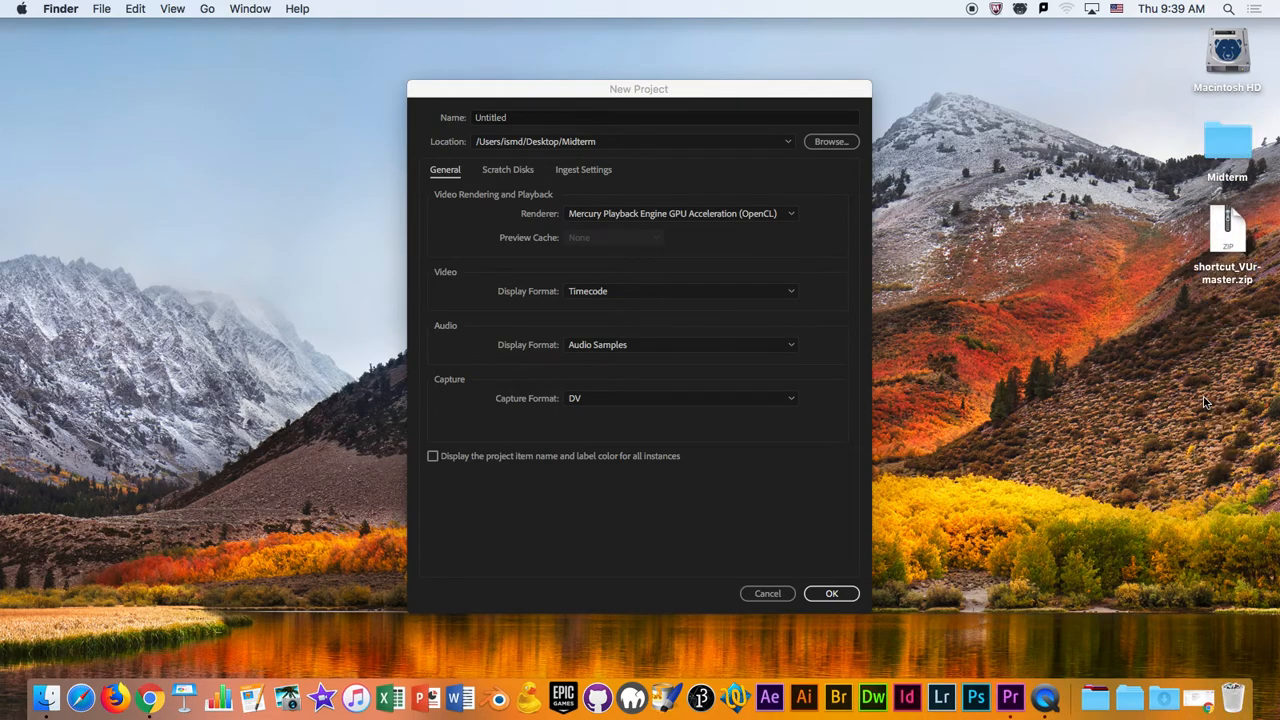
# - Open the Midterm folder on the Desktop and arrange its window beside the New Project dialog
pyautogui.click(1221, 143)
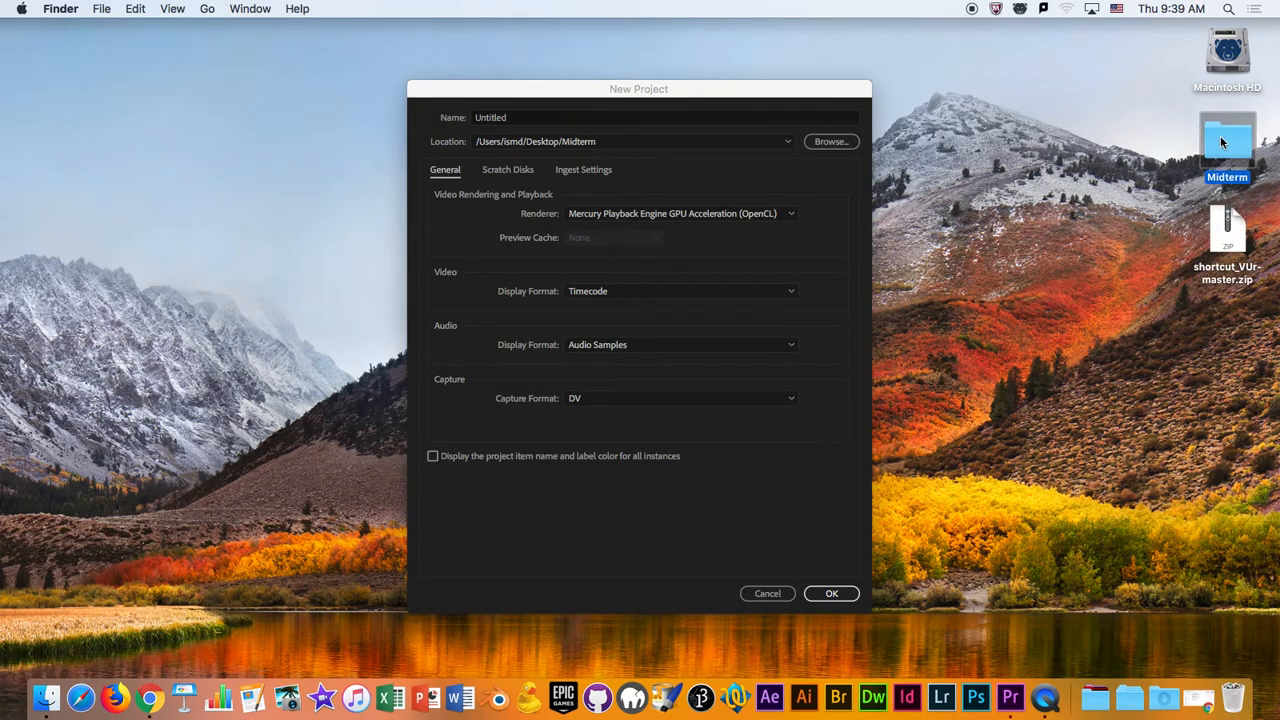
pyautogui.doubleClick(1221, 143)
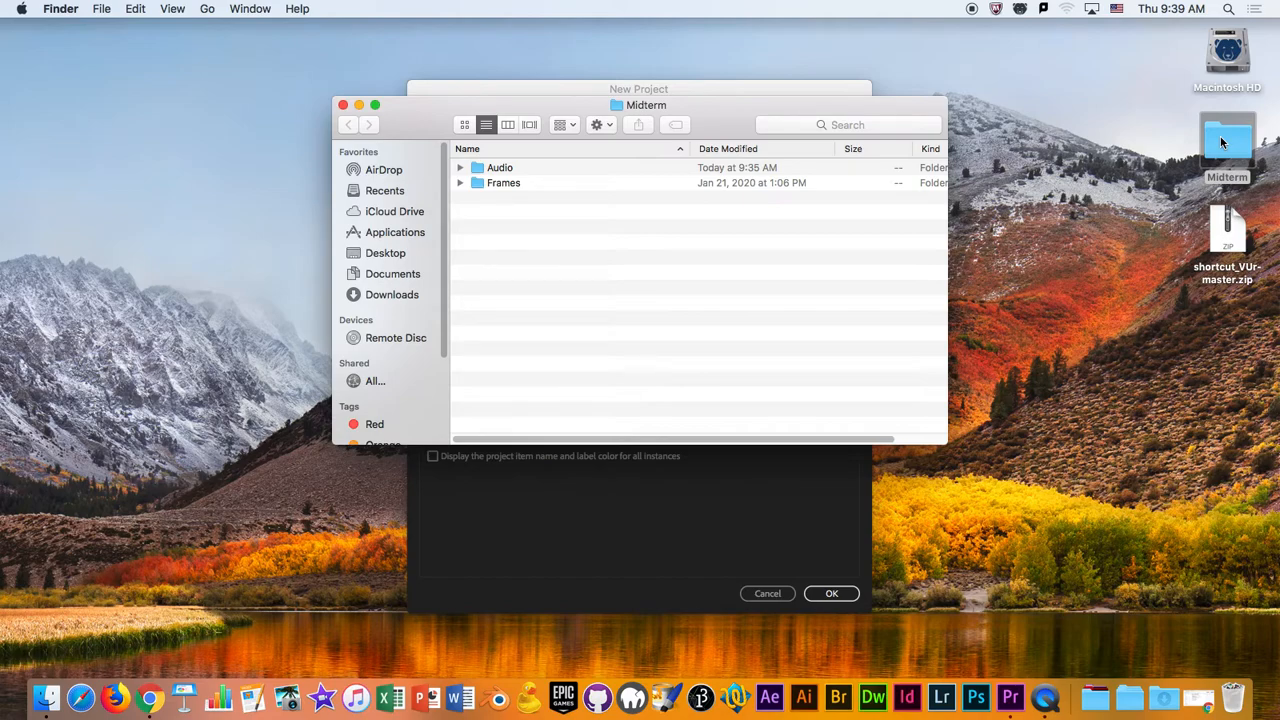
pyautogui.moveTo(730, 101); pyautogui.dragTo(1037, 110)
pyautogui.moveTo(735, 90); pyautogui.dragTo(388, 64)
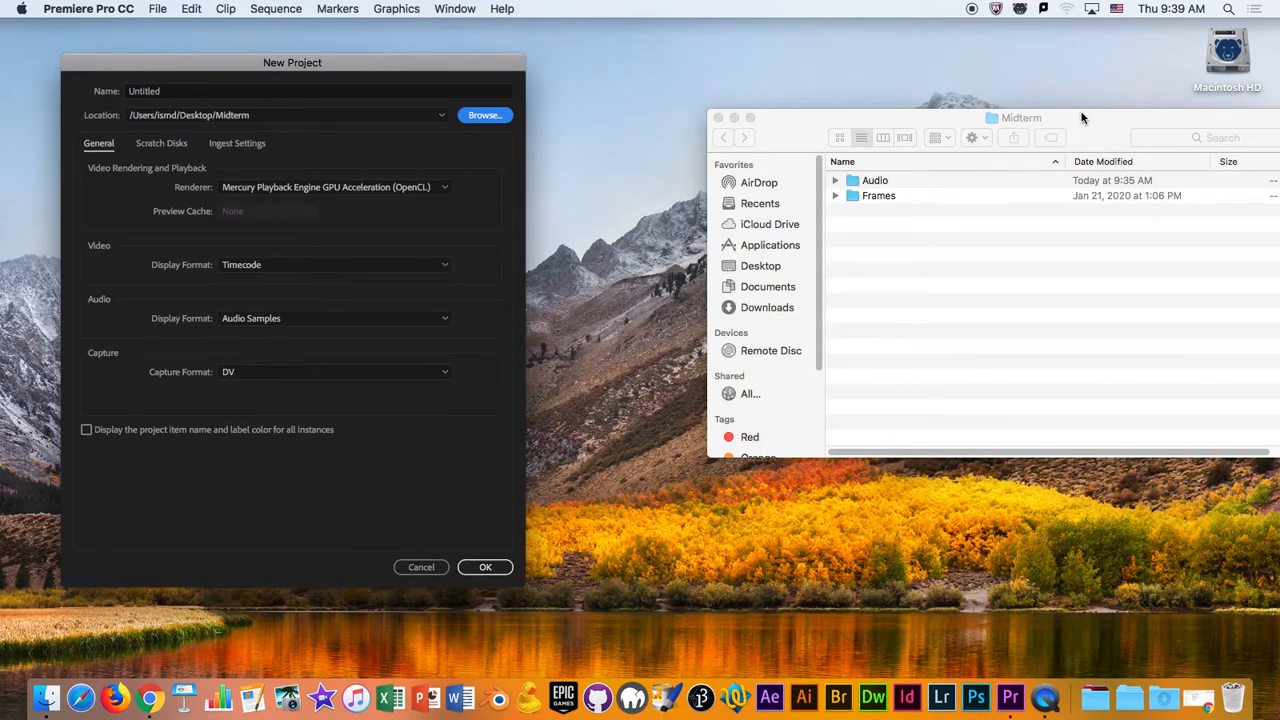
pyautogui.moveTo(1080, 114); pyautogui.dragTo(870, 101)
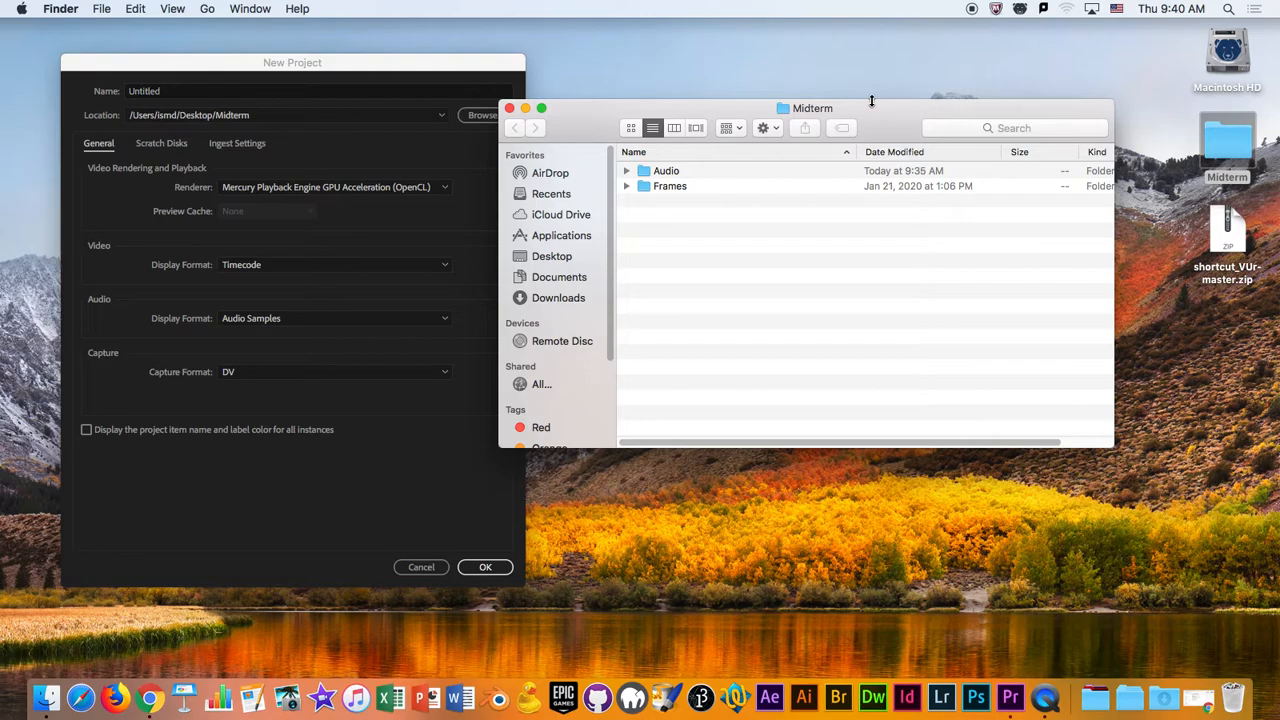
pyautogui.moveTo(707, 101); pyautogui.dragTo(807, 71)
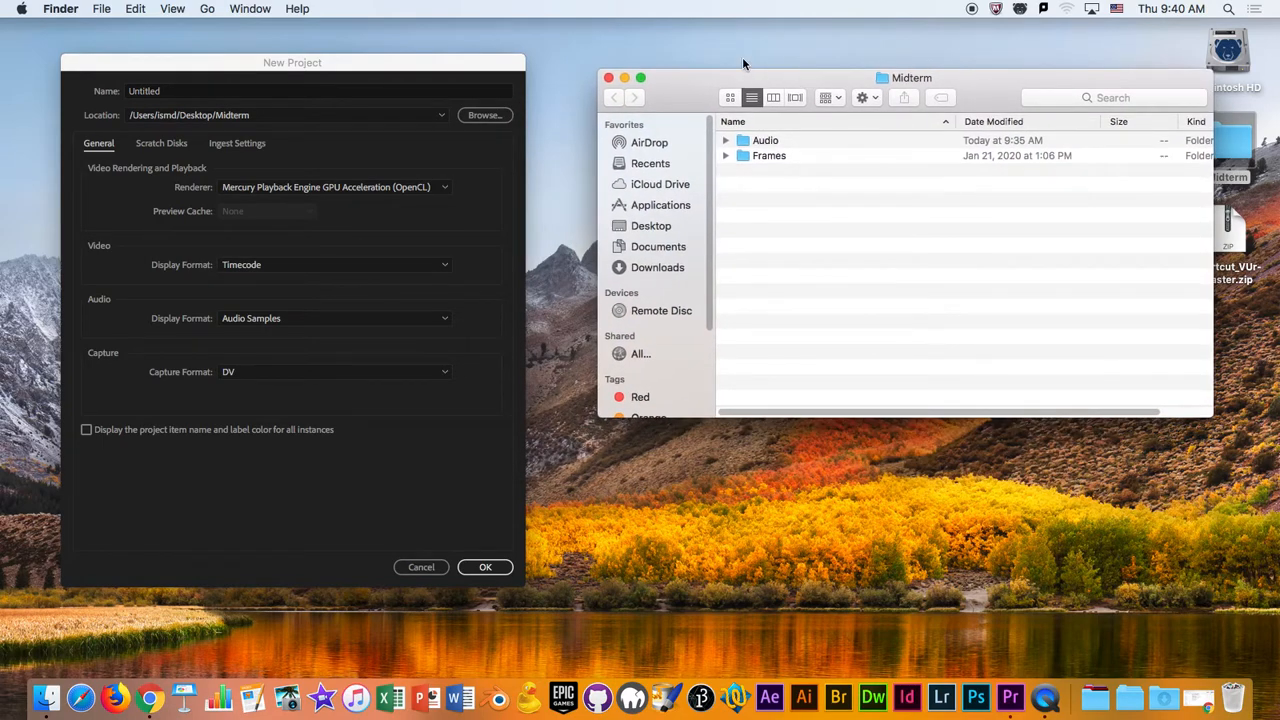
pyautogui.moveTo(408, 62); pyautogui.dragTo(425, 56)
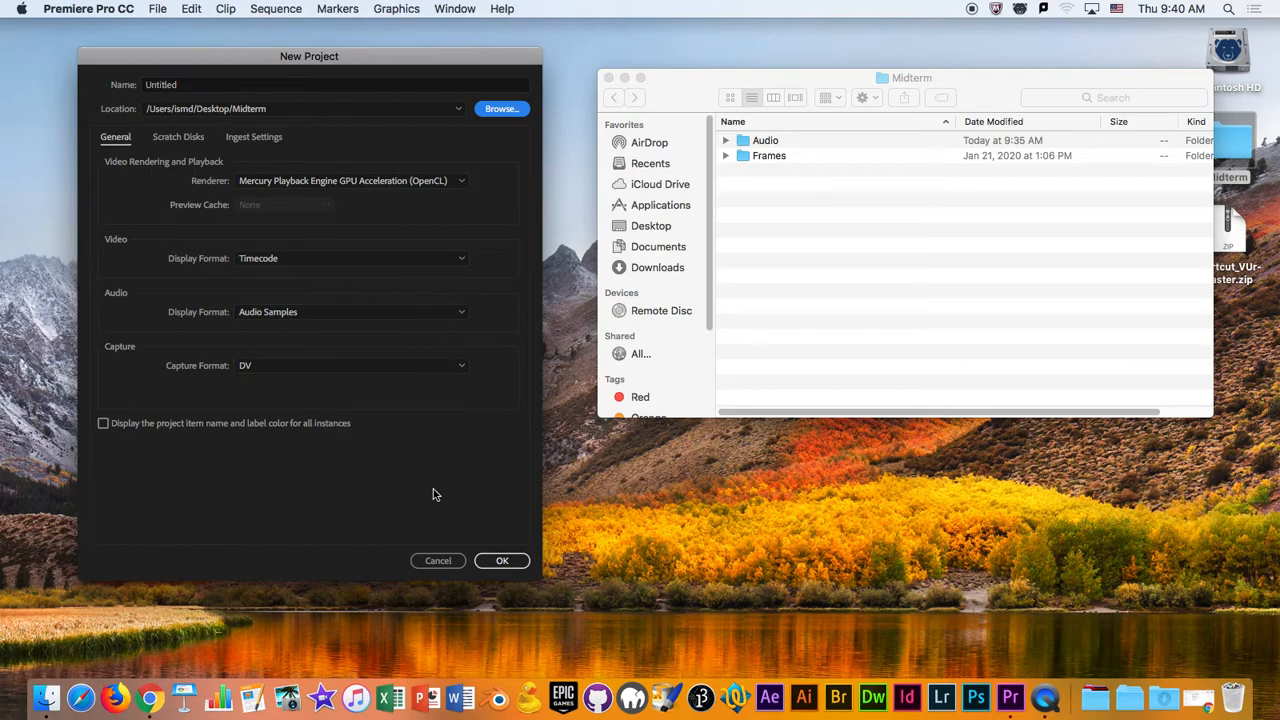
pyautogui.click(178, 138)
pyautogui.click(230, 138)
pyautogui.click(115, 137)
# - Name the project Midterm and create it
pyautogui.click(210, 84)
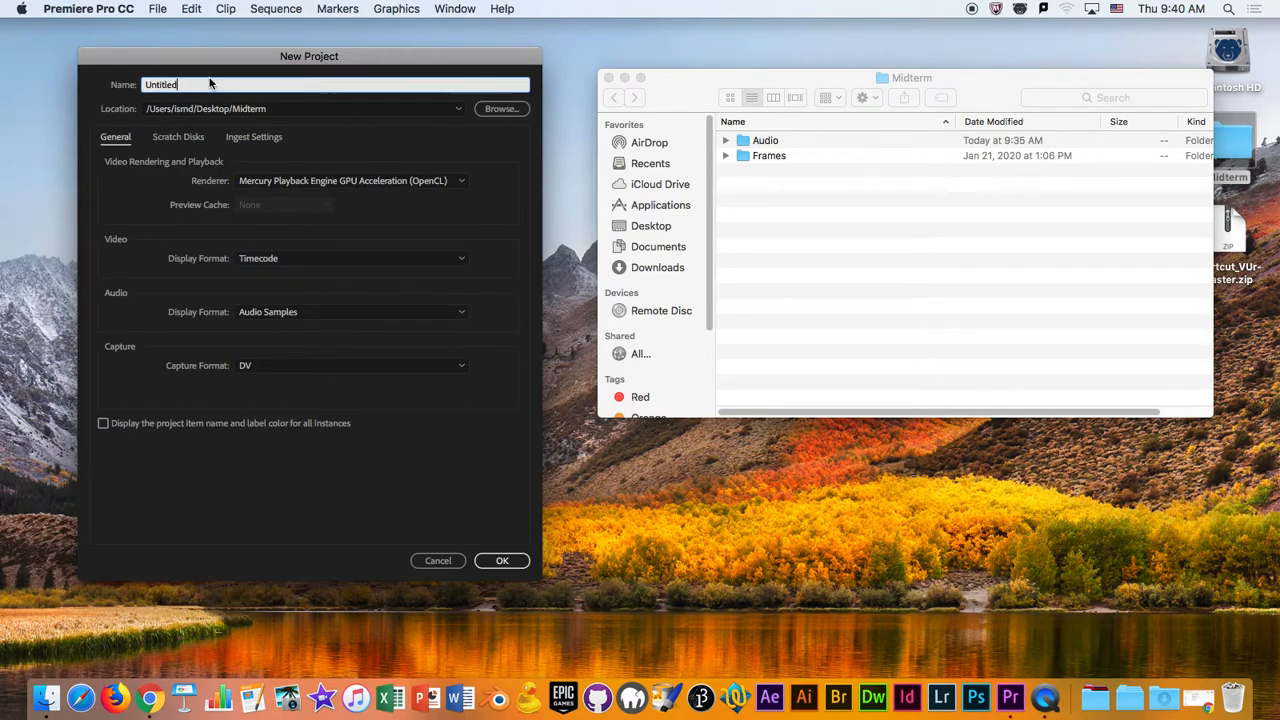
pyautogui.press('BackSpace')
pyautogui.press('BackSpace')
pyautogui.press('BackSpace')
pyautogui.press('BackSpace')
pyautogui.press('BackSpace')
pyautogui.press('BackSpace')
pyautogui.press('BackSpace')
pyautogui.press('BackSpace')
pyautogui.write('Midterm')
pyautogui.click(512, 565)
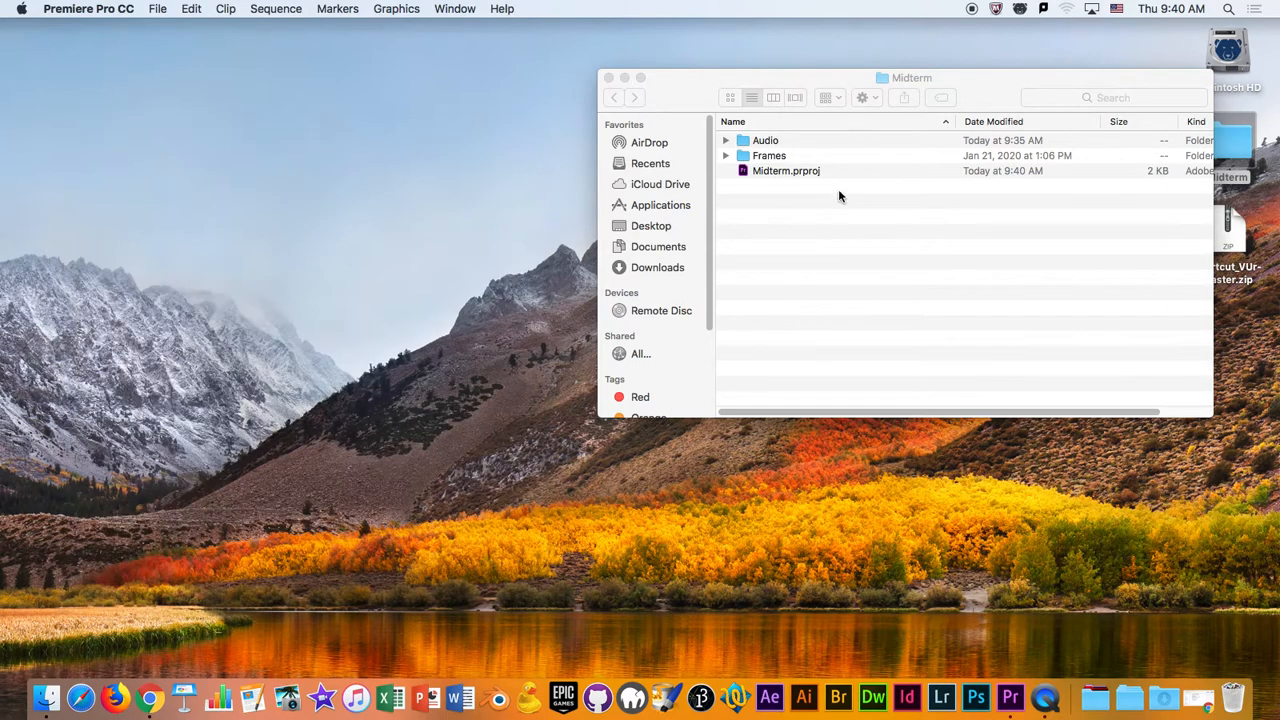
# - Move the Midterm folder window aside and bring the Premiere Pro project window to the front
pyautogui.click(853, 93)
pyautogui.moveTo(855, 71); pyautogui.dragTo(905, 90)
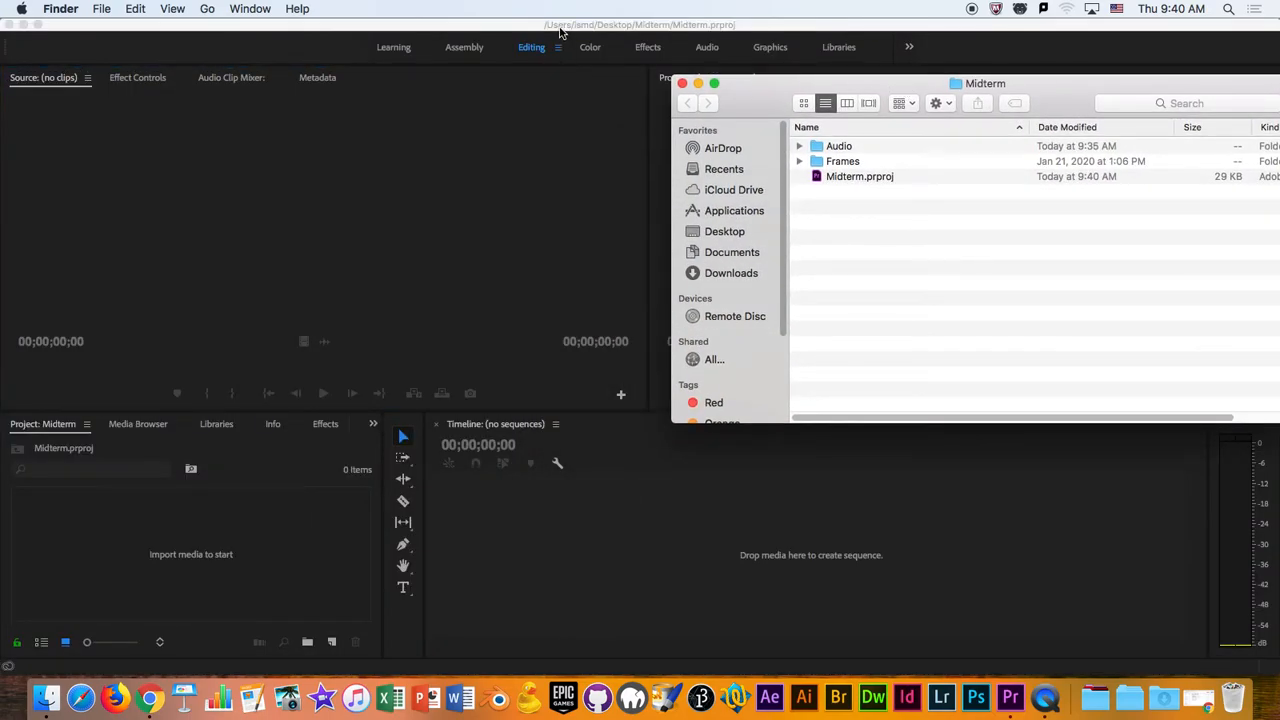
pyautogui.click(560, 32)
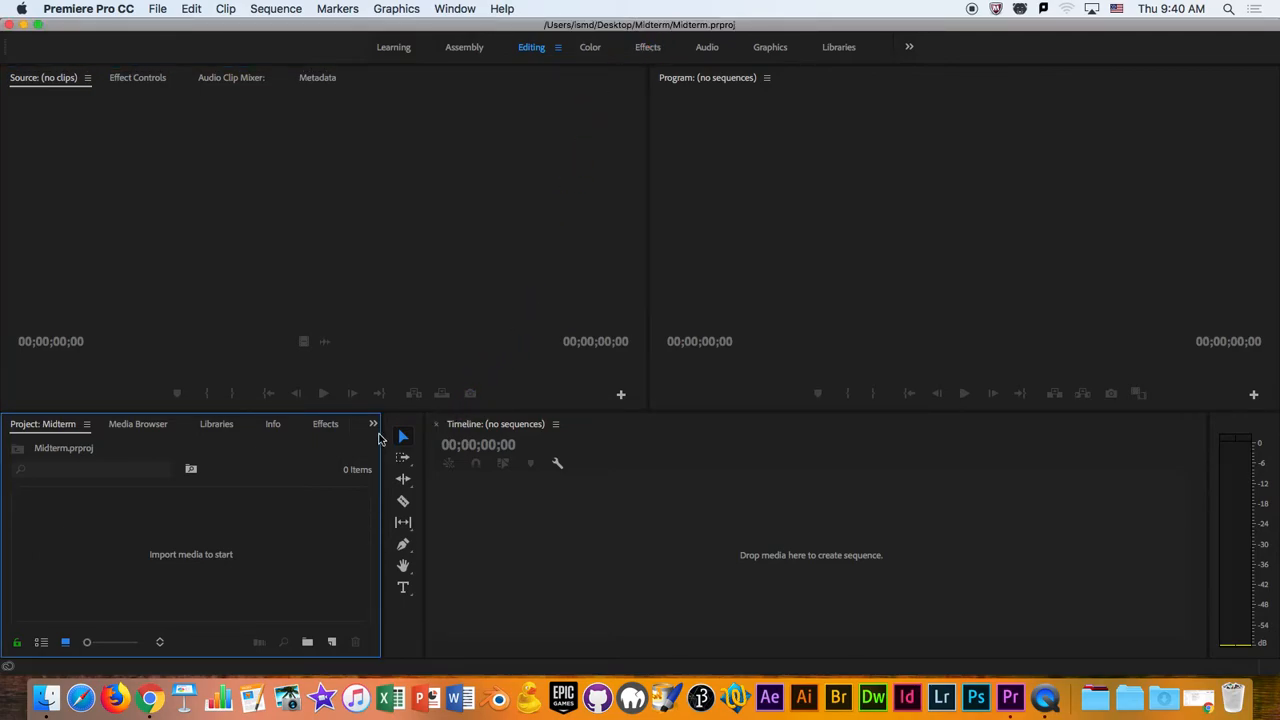
# - Examine the new-item choices and the workspace's source, effect controls, program, timeline and project areas
pyautogui.click(329, 645)
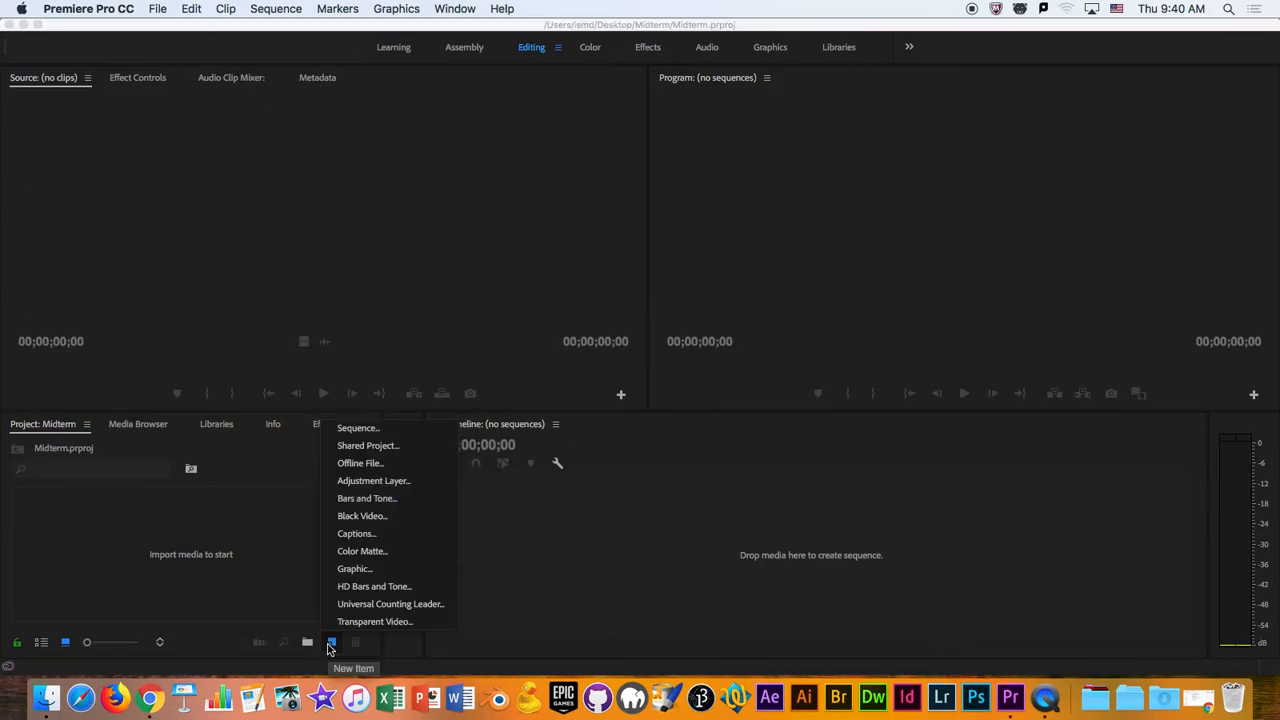
pyautogui.click(211, 510)
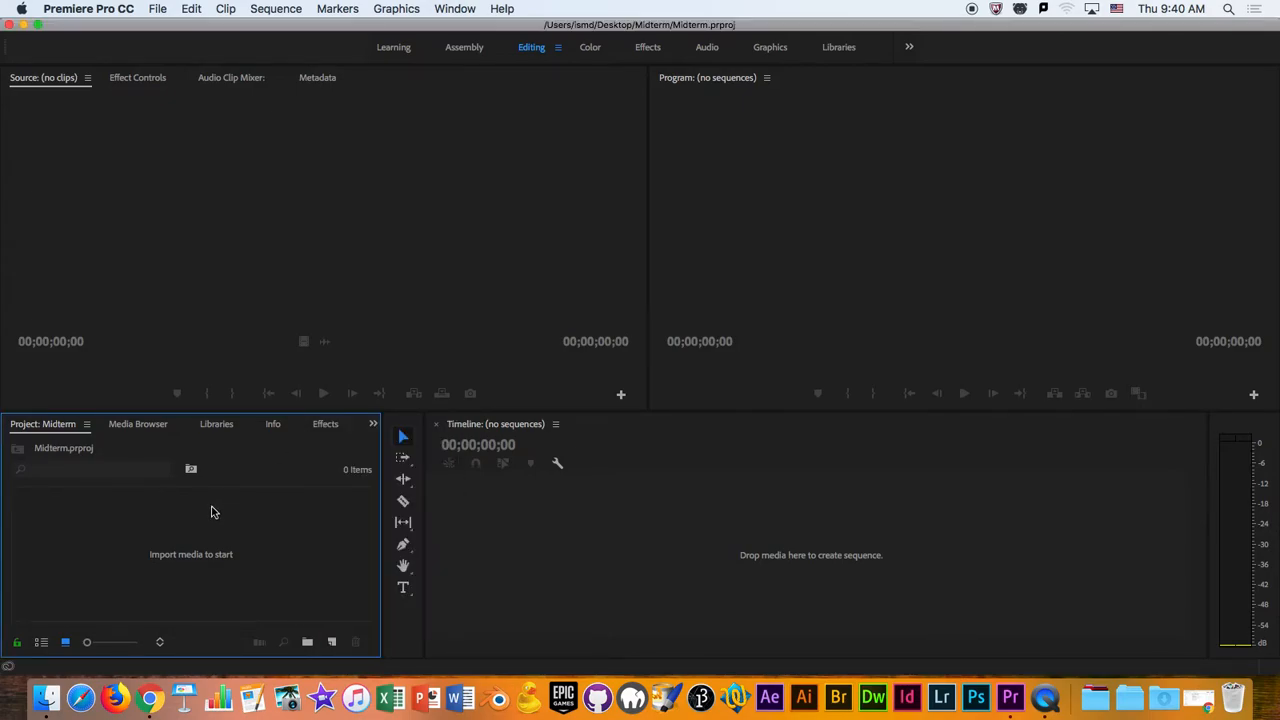
pyautogui.moveTo(297, 27)
pyautogui.mouseDown()
pyautogui.moveTo(500, 34)
pyautogui.moveTo(290, 6)
pyautogui.mouseUp()
pyautogui.click(122, 79)
pyautogui.click(73, 82)
pyautogui.click(158, 80)
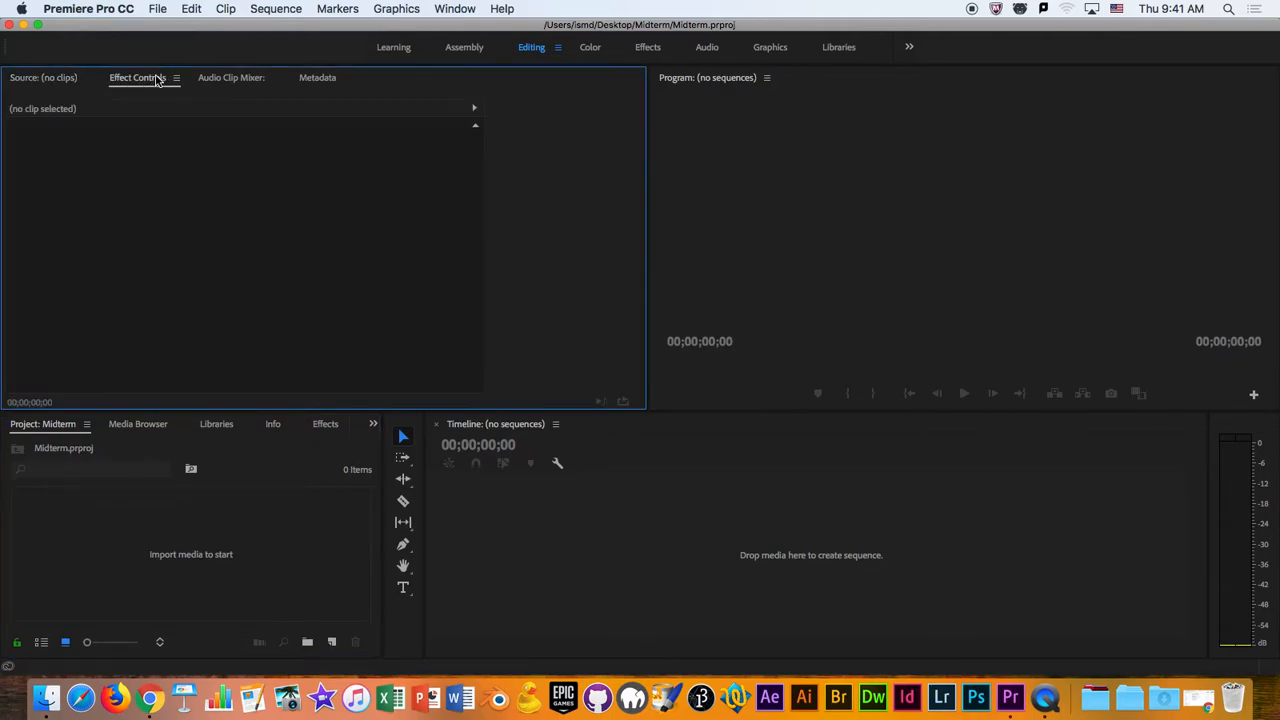
pyautogui.click(732, 84)
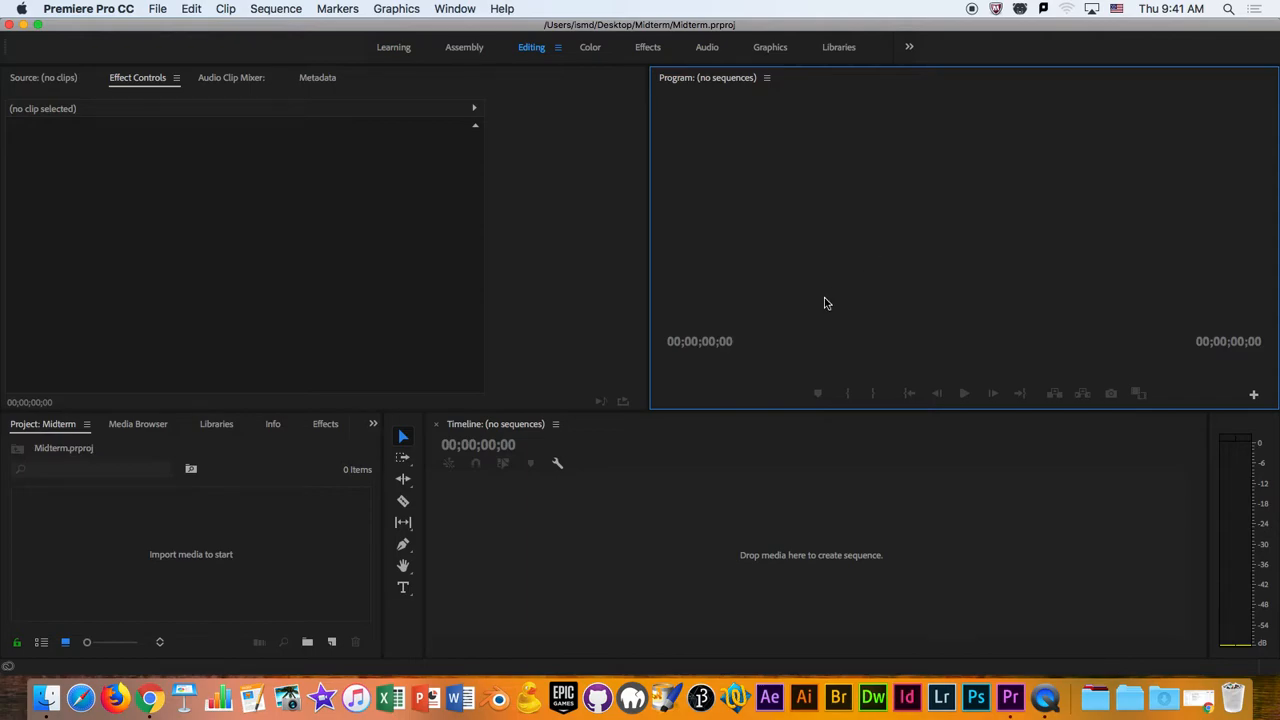
pyautogui.click(506, 425)
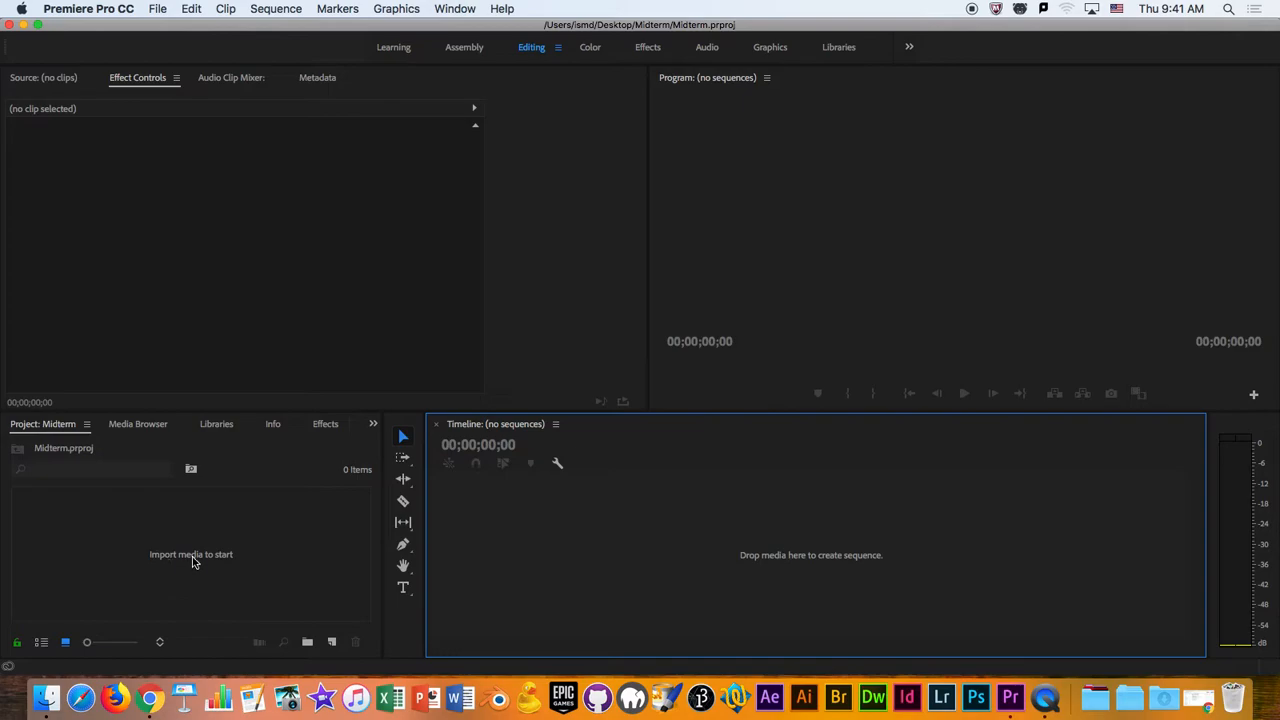
pyautogui.click(246, 566)
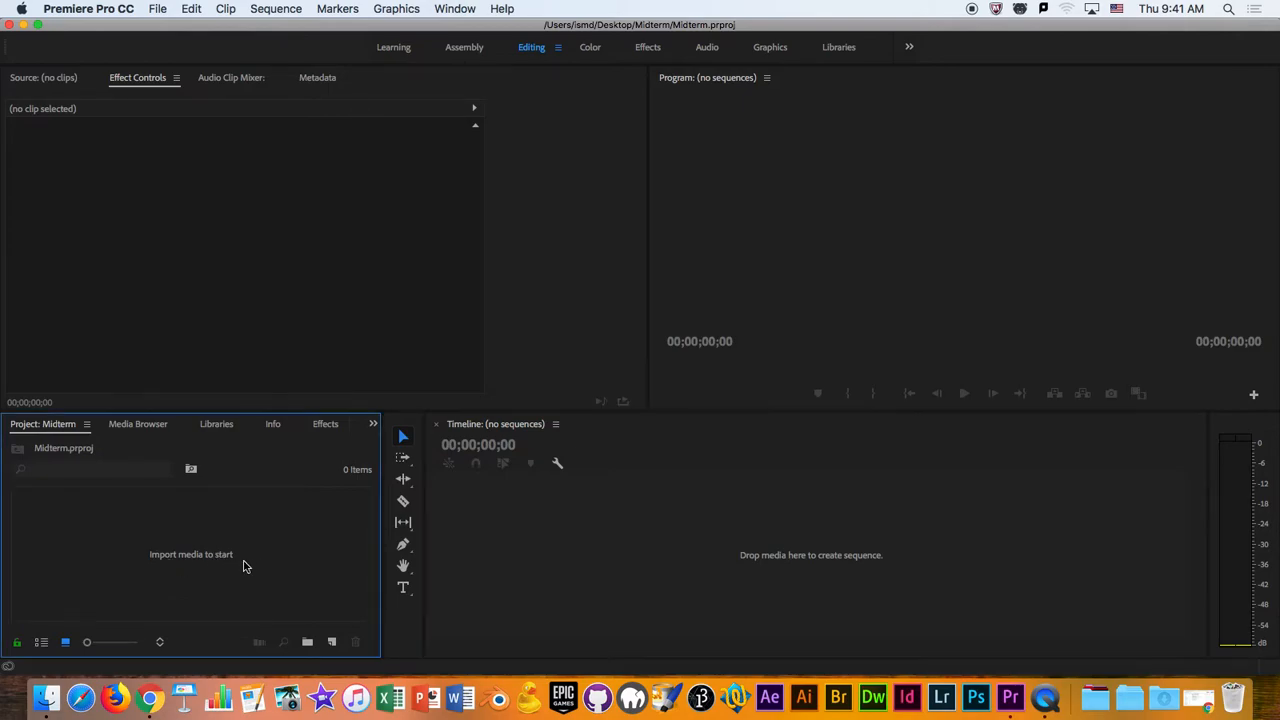
# - Import the PNG frames from the Frames folder as an image sequence starting at 0001.png and save the project
pyautogui.doubleClick(197, 541)
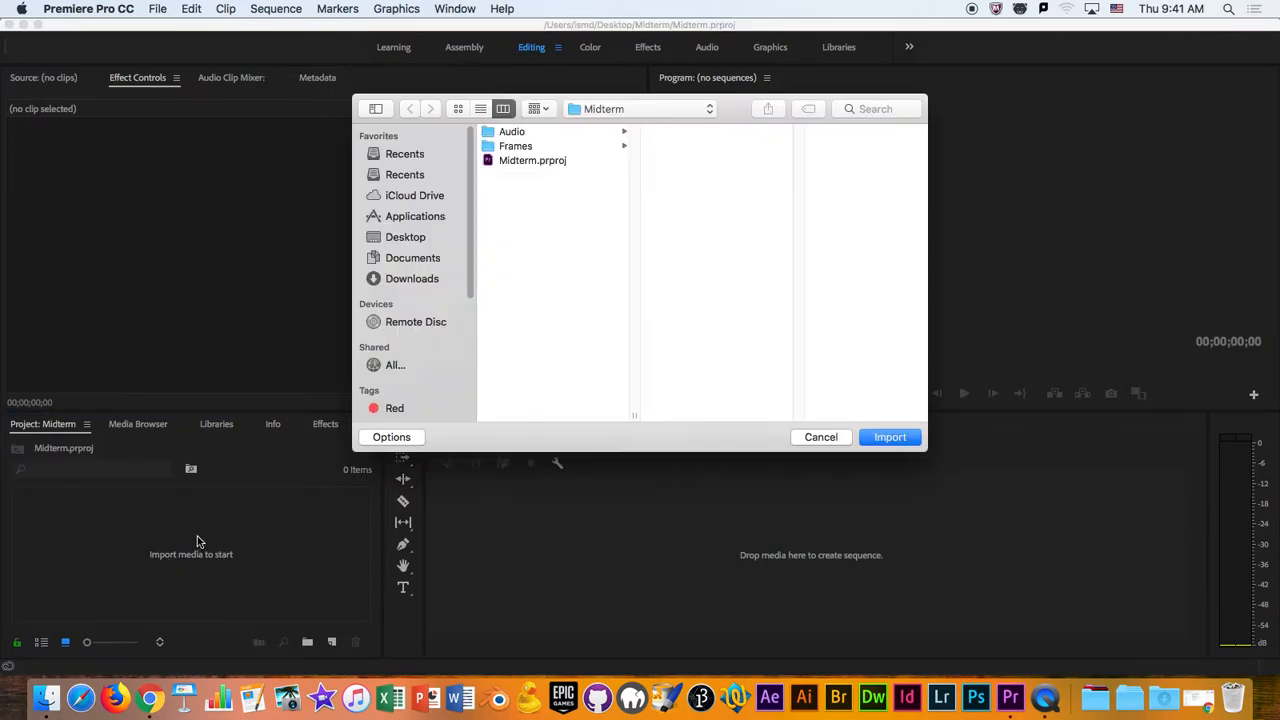
pyautogui.click(533, 147)
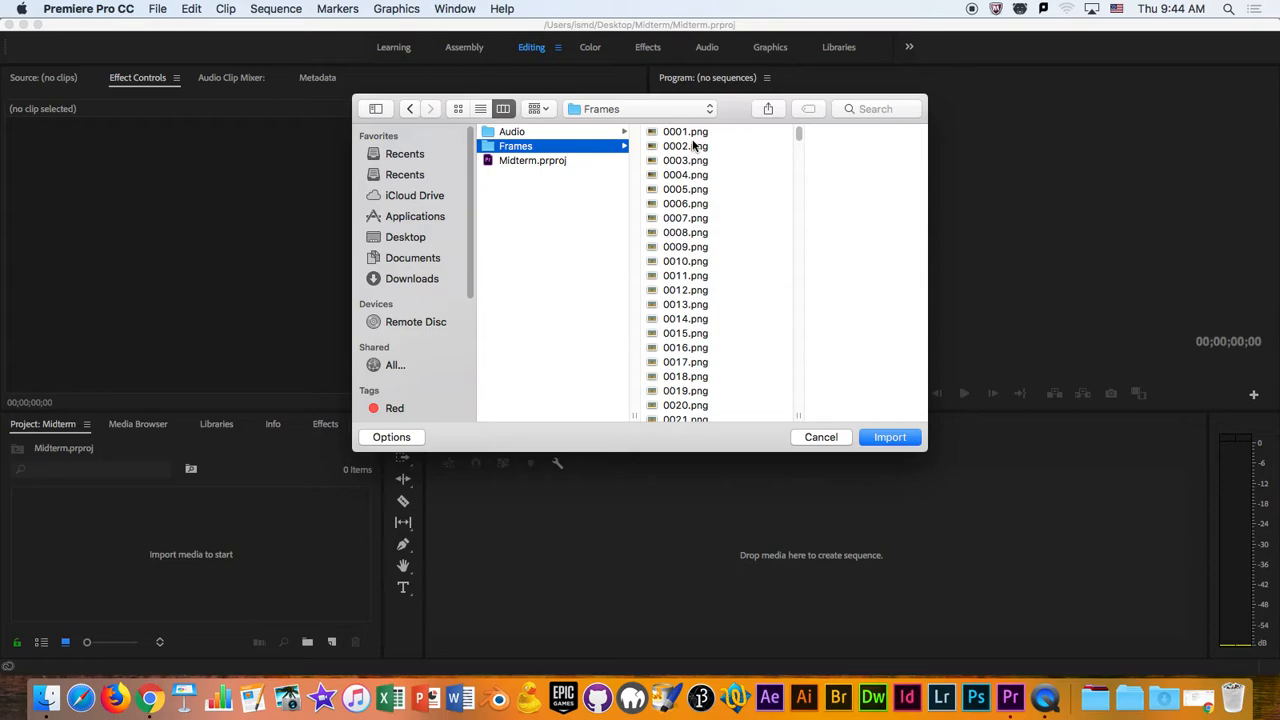
pyautogui.click(686, 133)
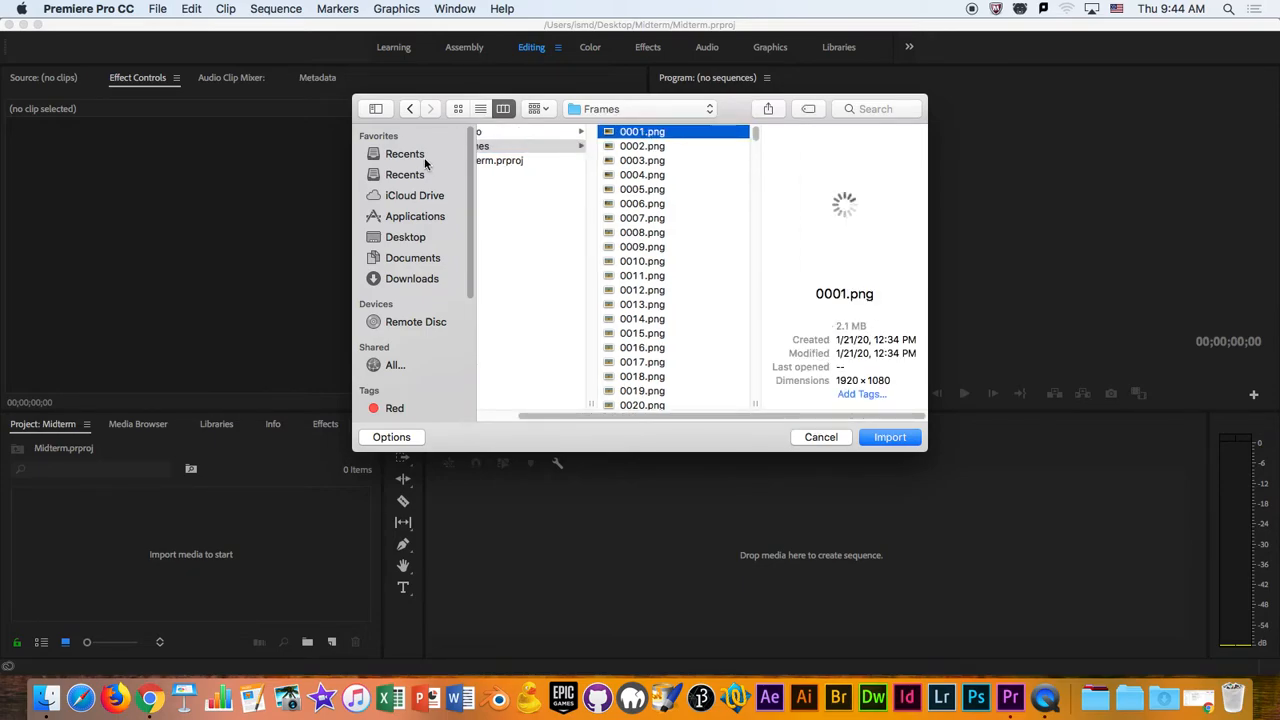
pyautogui.click(494, 148)
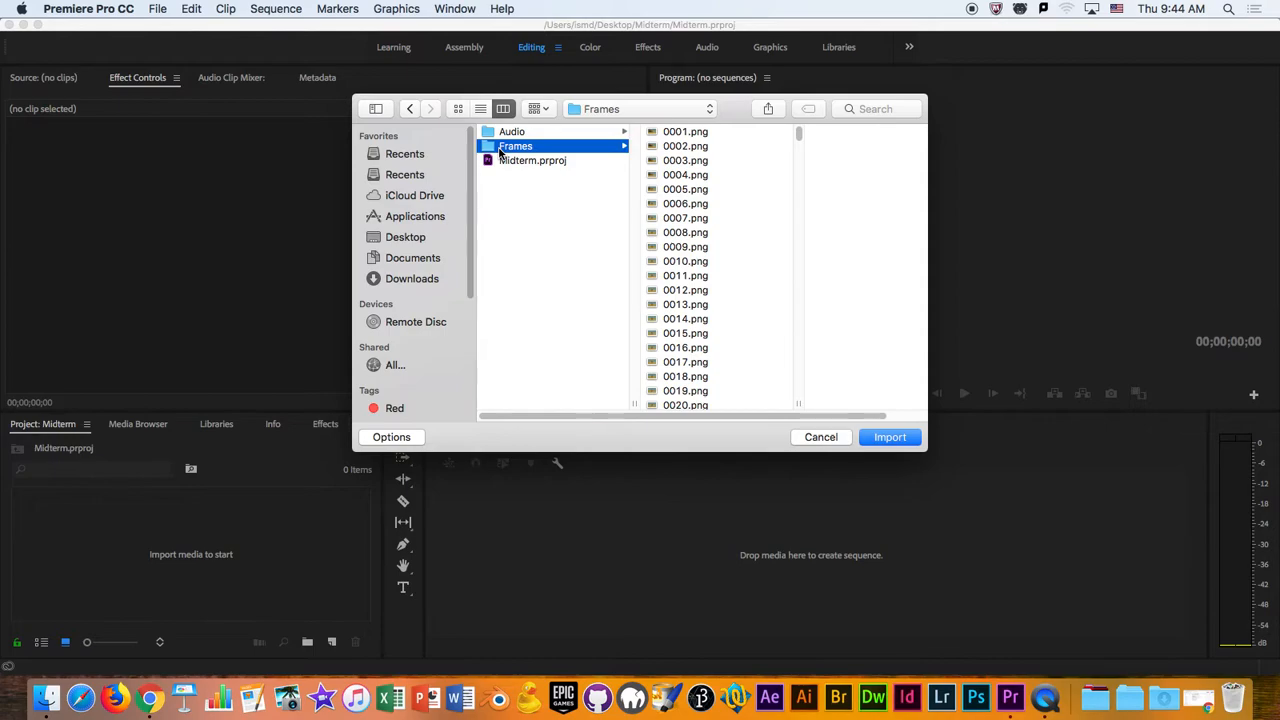
pyautogui.click(719, 134)
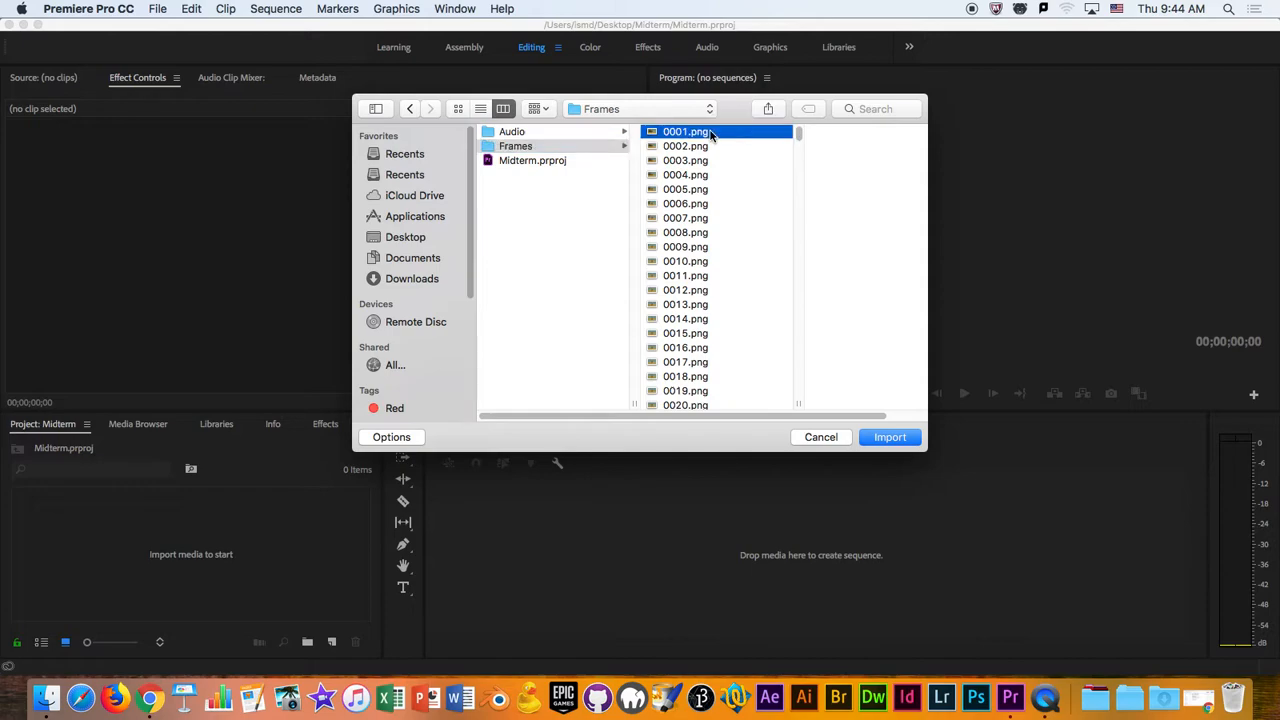
pyautogui.click(388, 440)
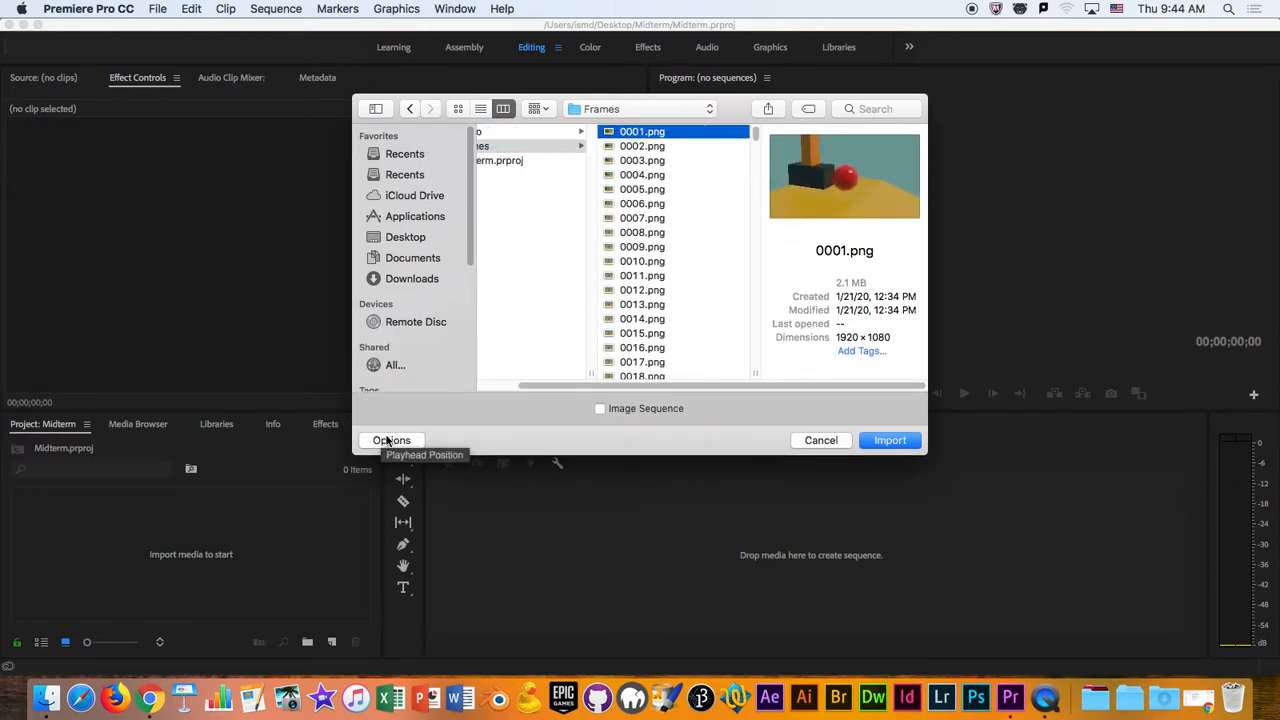
pyautogui.click(601, 408)
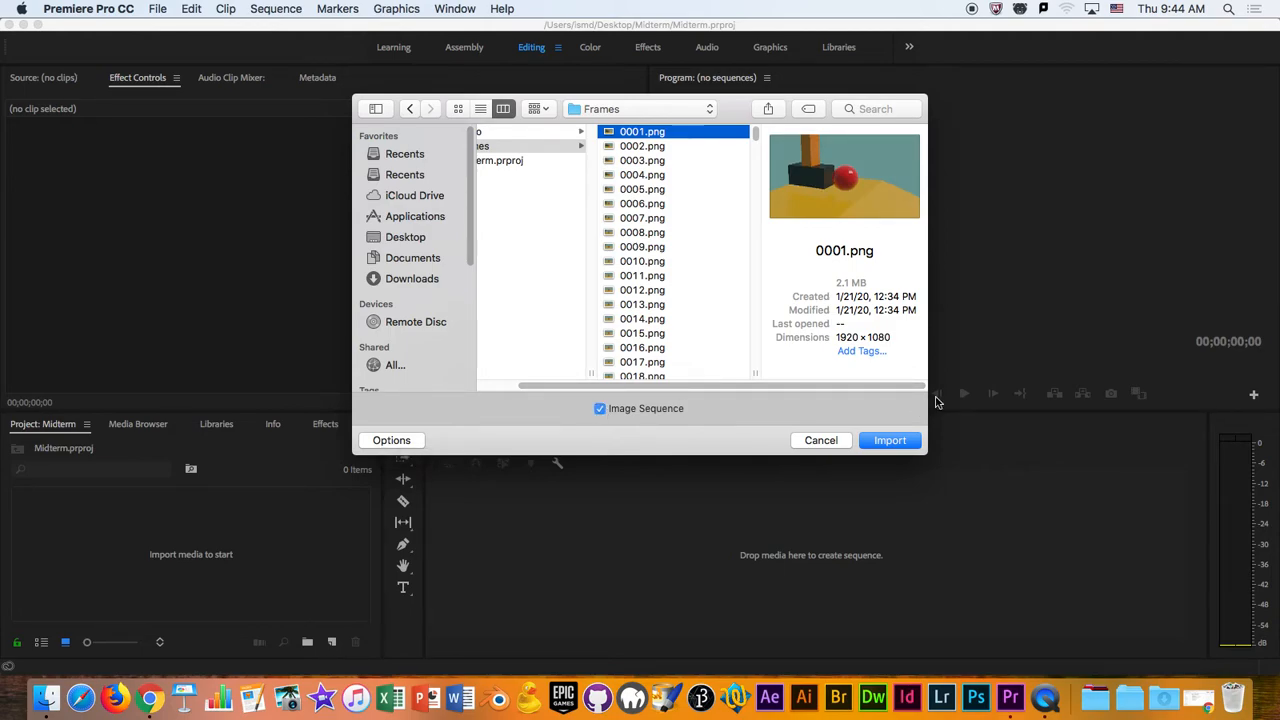
pyautogui.click(900, 441)
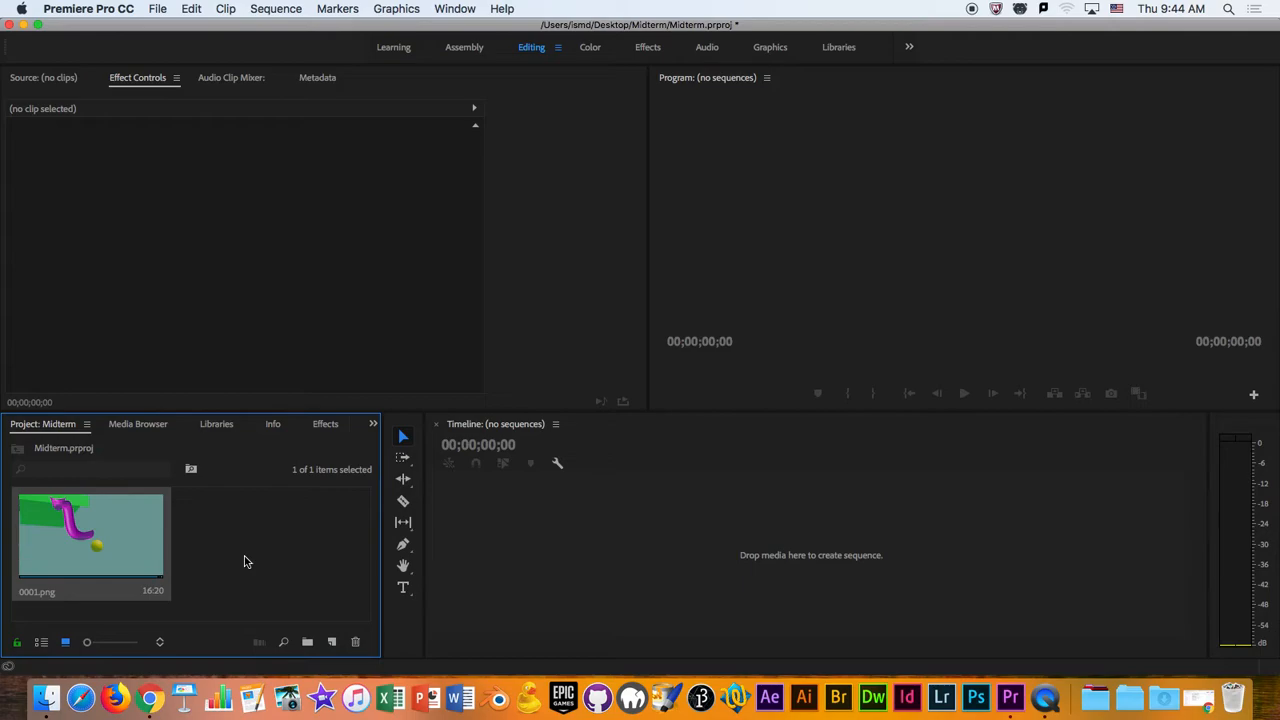
pyautogui.press('cmd+s')
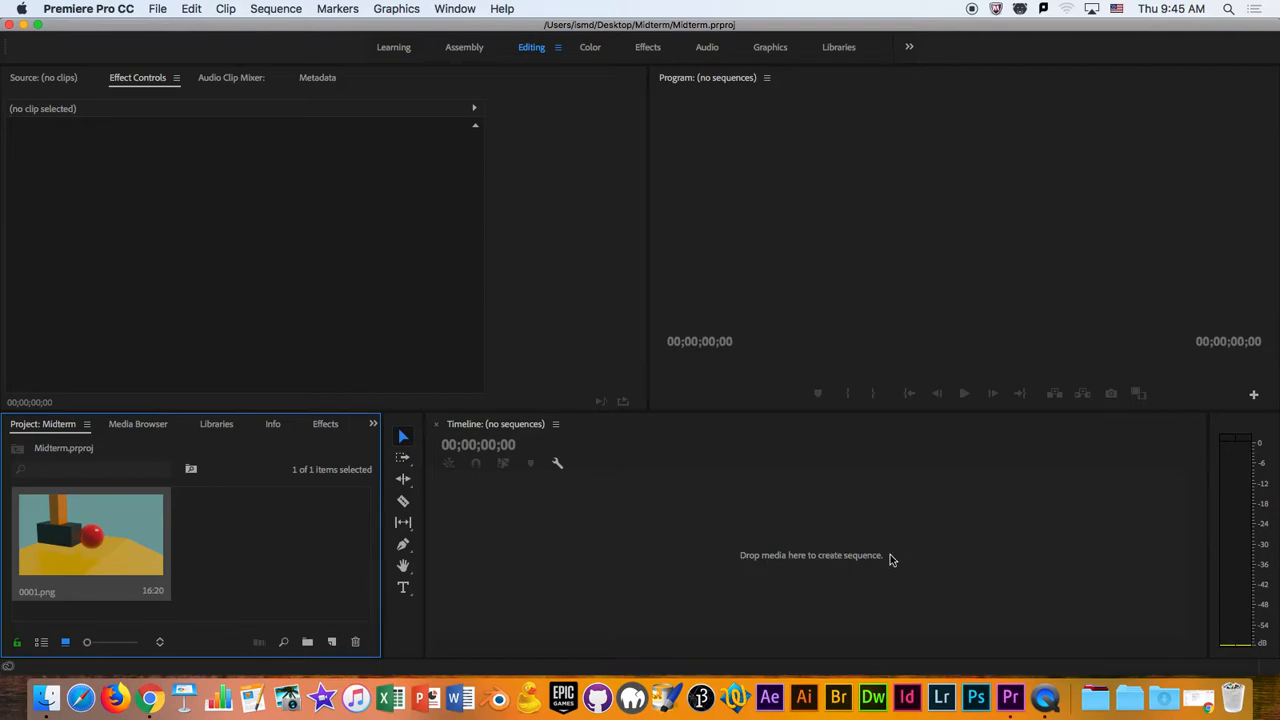
# - Create a sequence from the imported 0001.png clip, check its item in the project, and move the playhead to 00:00:01:10
pyautogui.moveTo(90, 524); pyautogui.dragTo(745, 562)
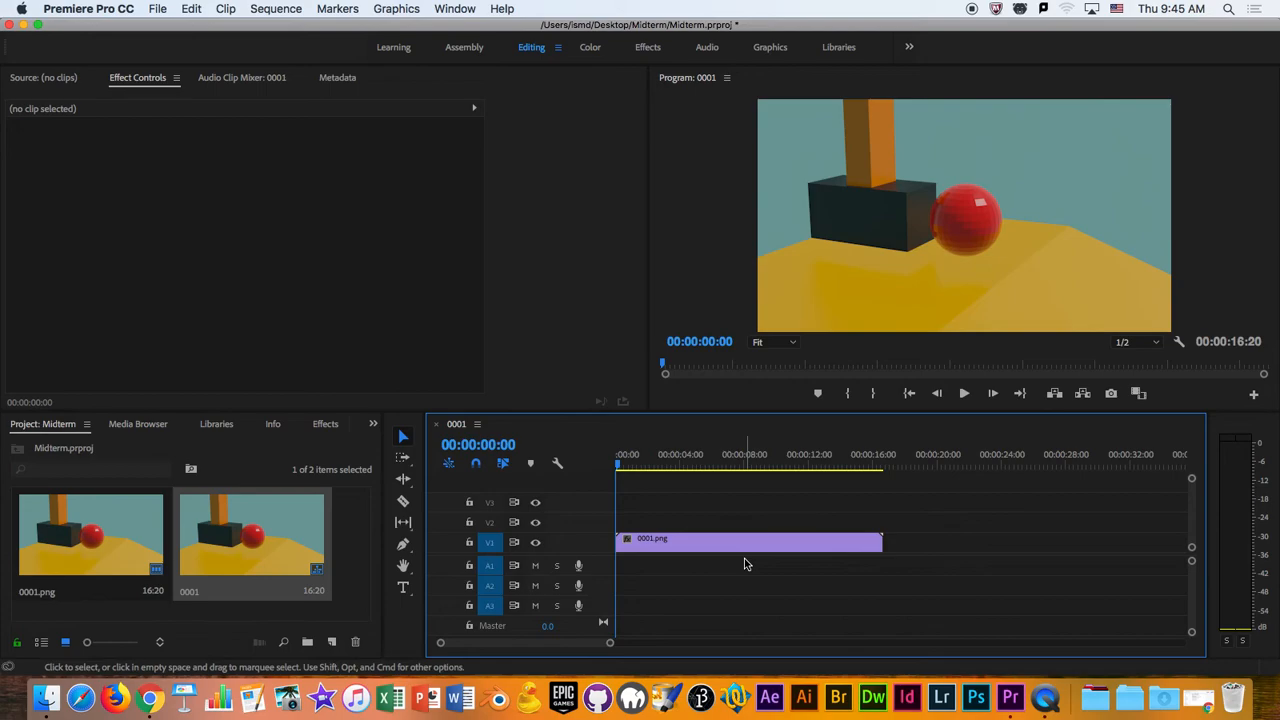
pyautogui.click(336, 581)
pyautogui.click(267, 541)
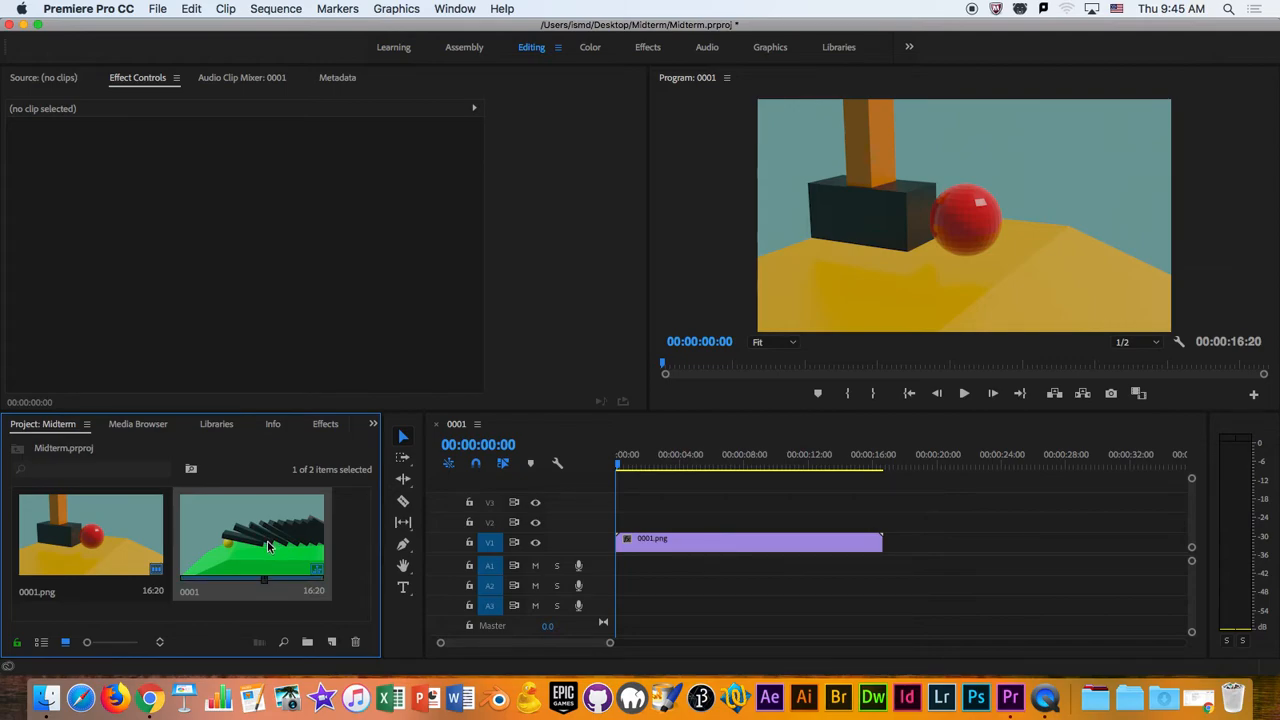
pyautogui.click(356, 578)
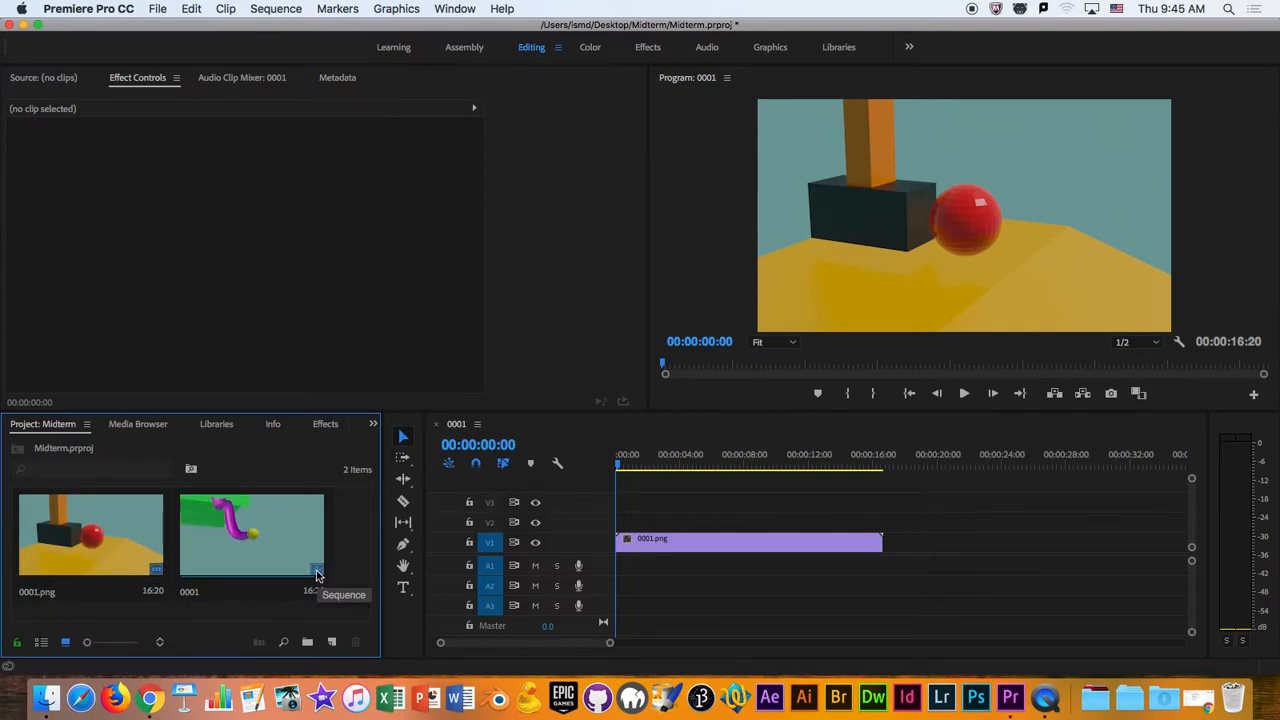
pyautogui.moveTo(622, 466); pyautogui.dragTo(638, 470)
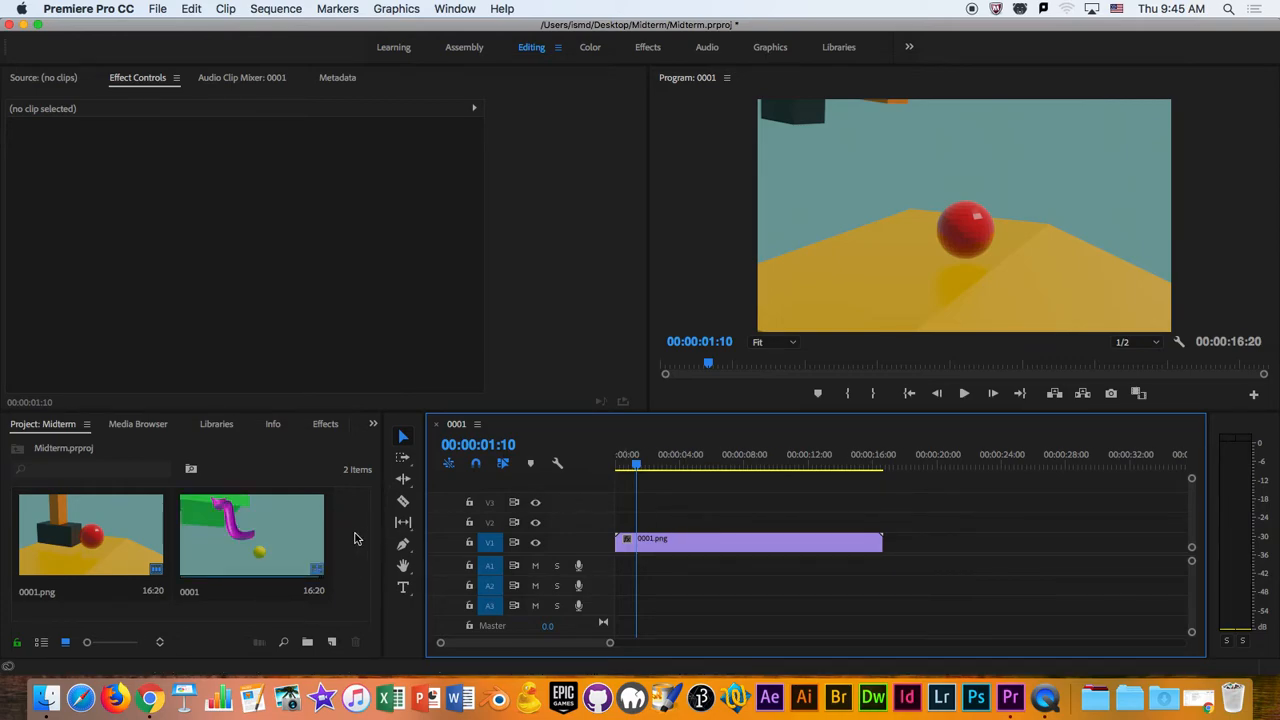
# - Review the Image Sequence import option for 0001.png in the Frames folder and leave without importing it again
pyautogui.doubleClick(354, 539)
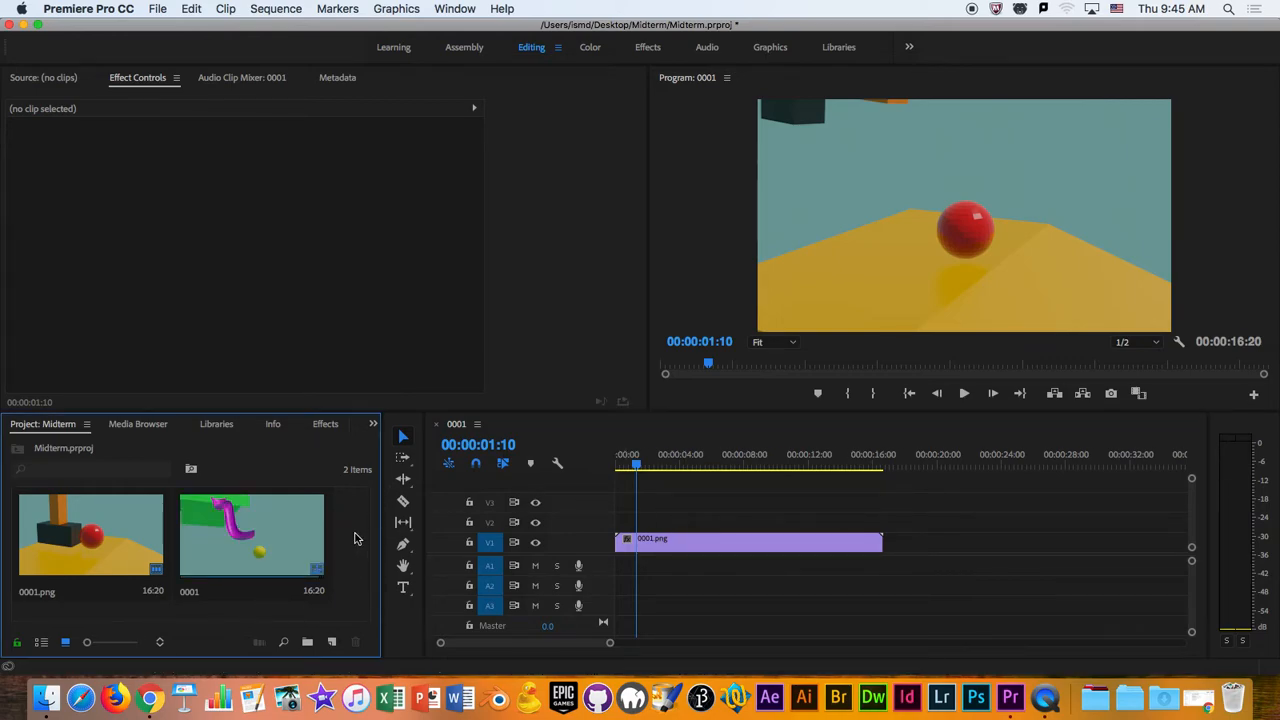
pyautogui.click(535, 131)
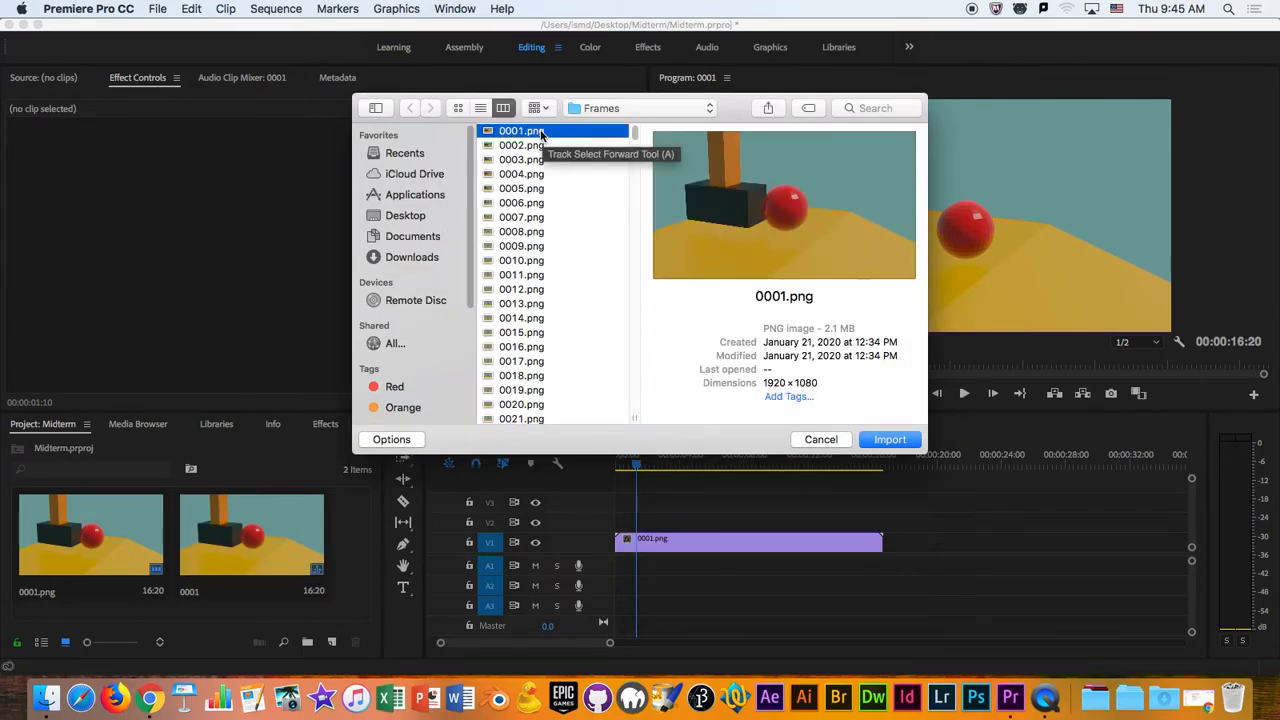
pyautogui.click(392, 440)
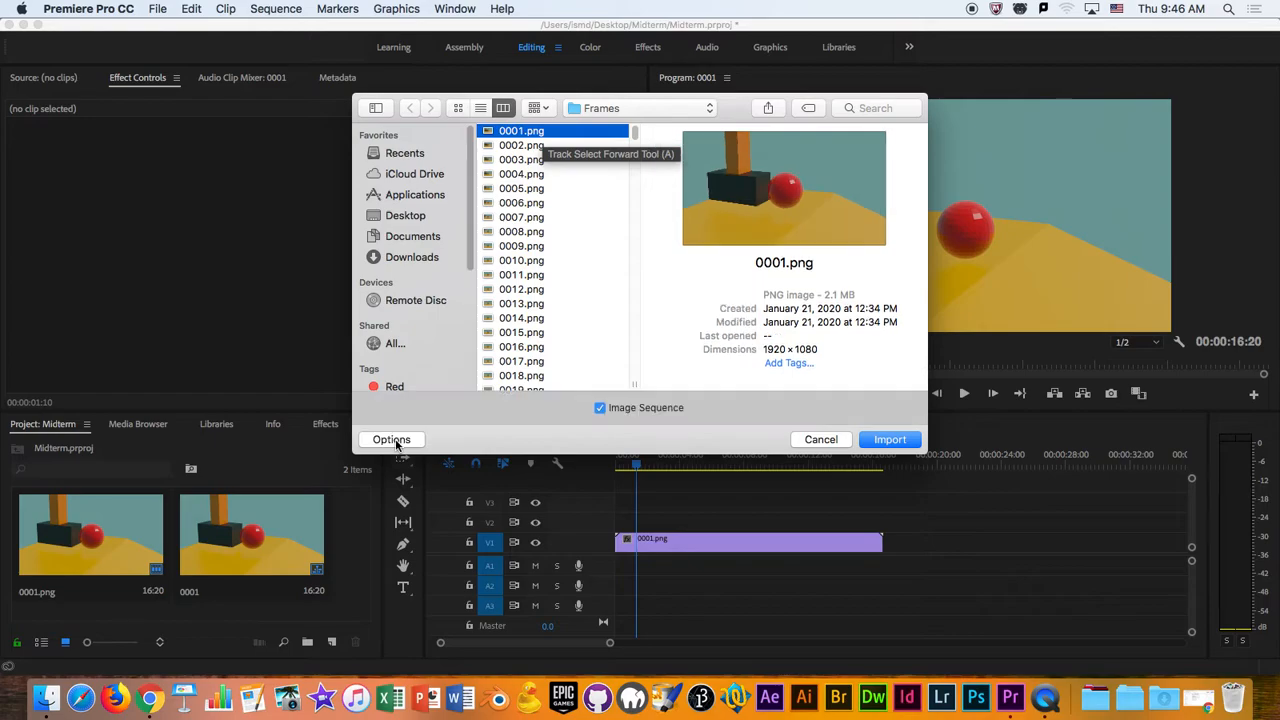
pyautogui.click(601, 409)
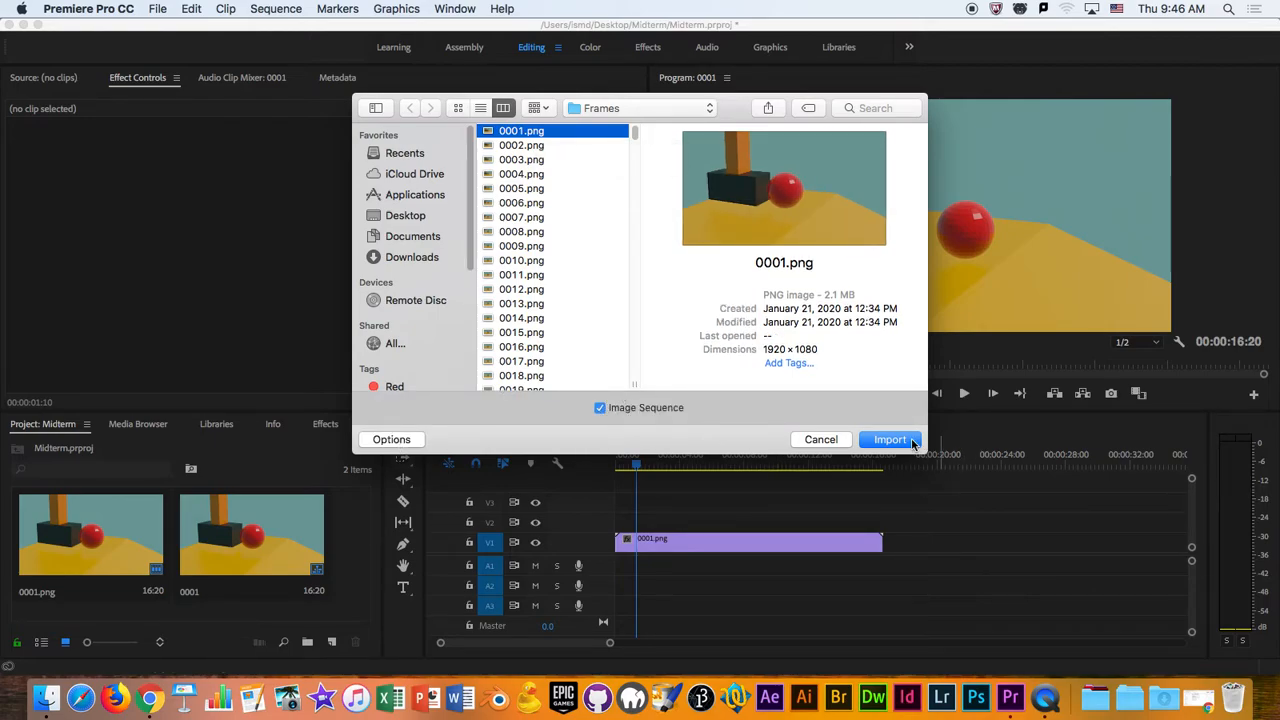
pyautogui.click(908, 441)
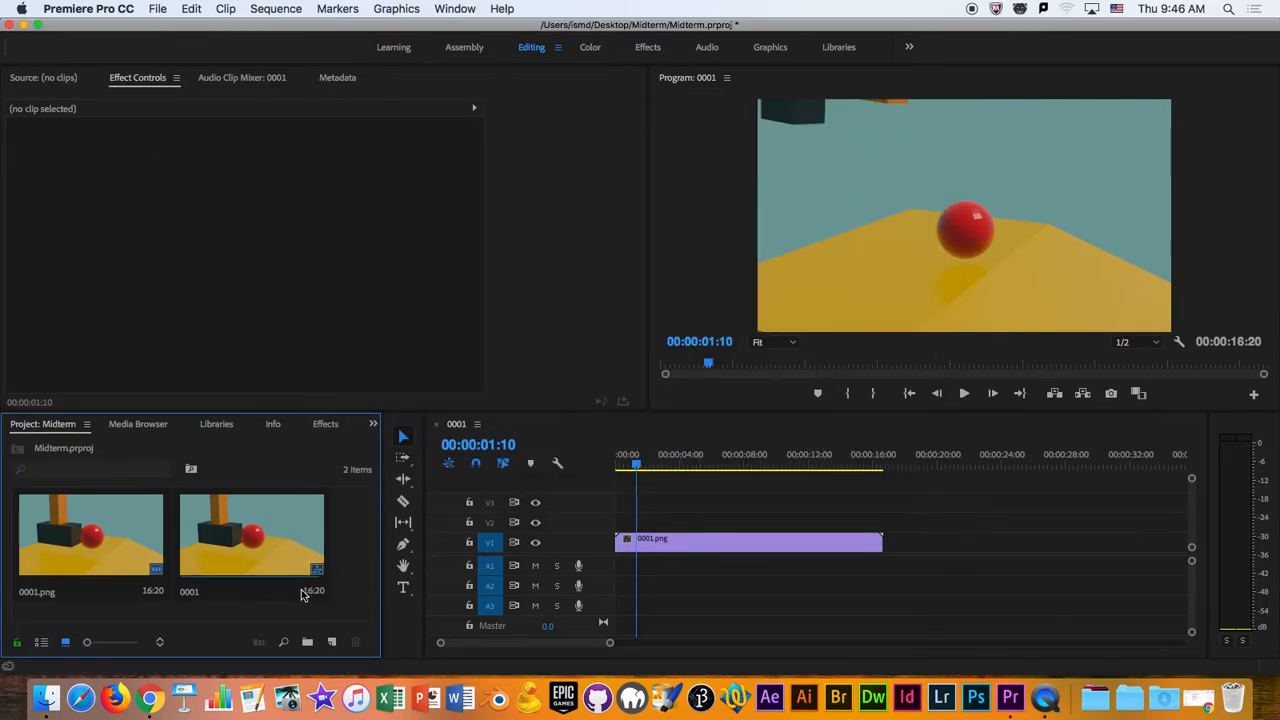
# - Set the 0001 sequence's timebase to 24.00 frames/second and its video display format to 24 fps Timecode
pyautogui.rightClick(294, 539)
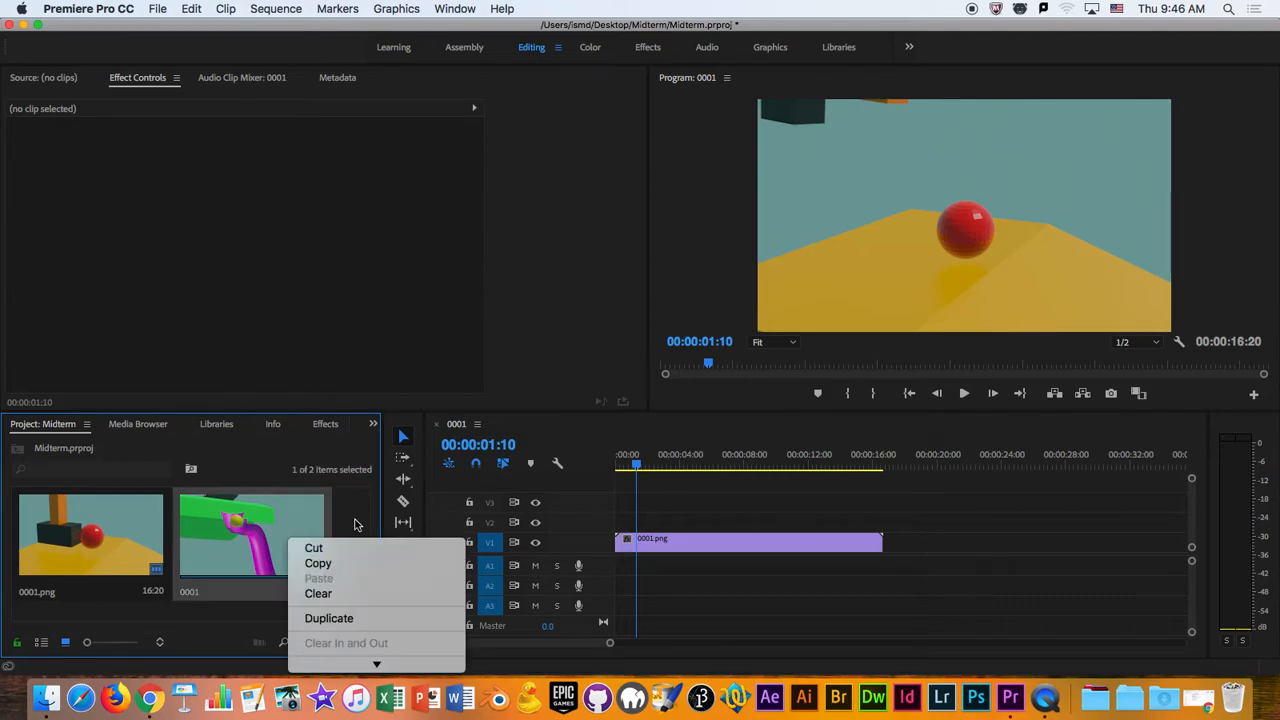
pyautogui.moveTo(365, 660)
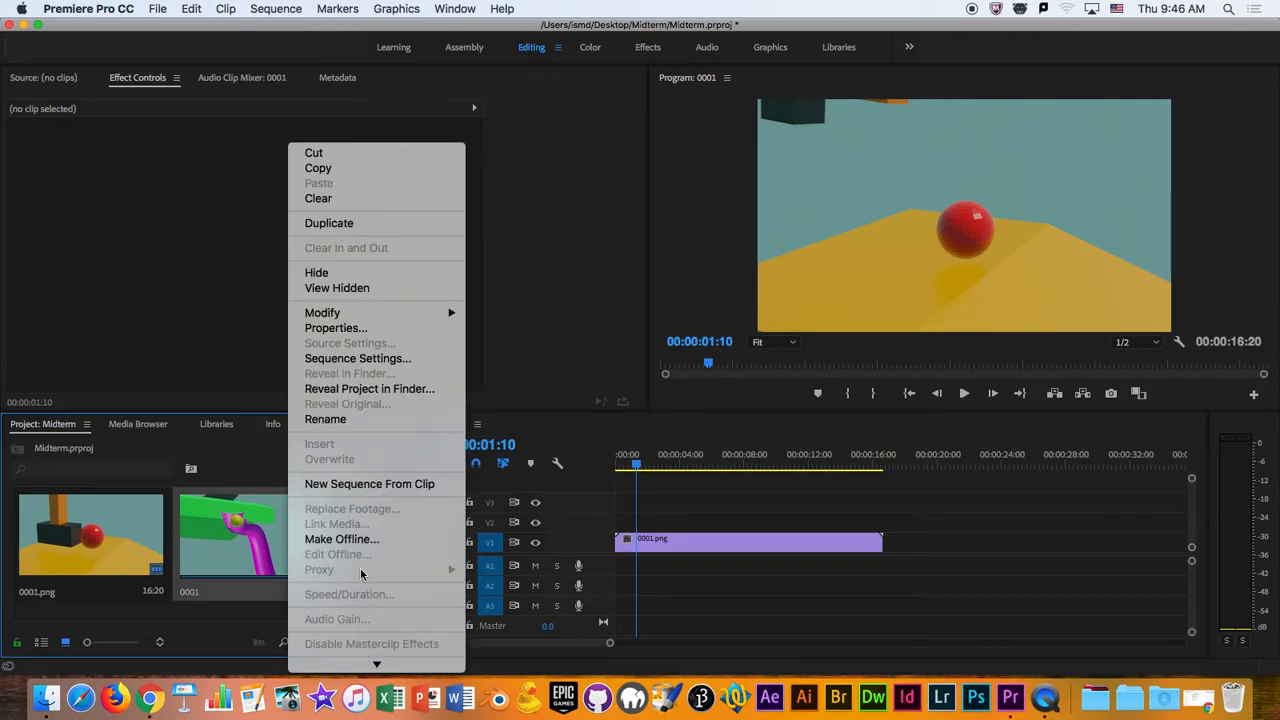
pyautogui.click(355, 363)
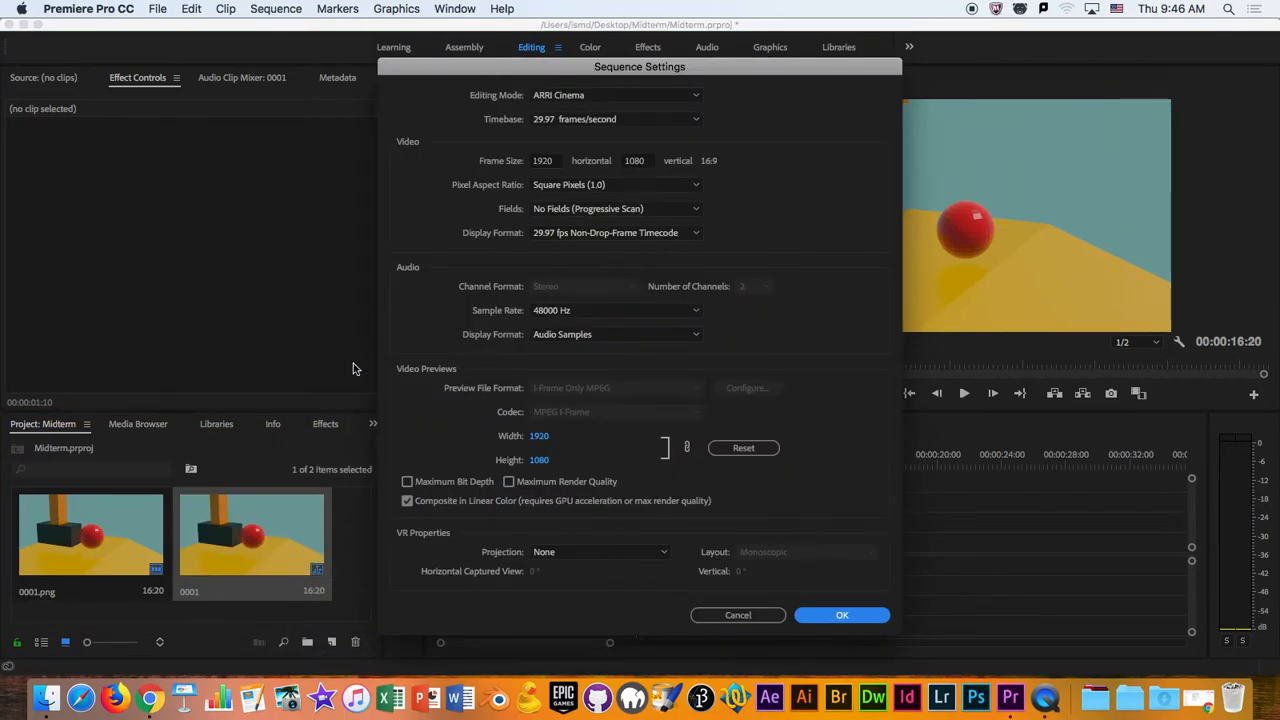
pyautogui.moveTo(640, 80); pyautogui.dragTo(454, 82)
pyautogui.click(434, 122)
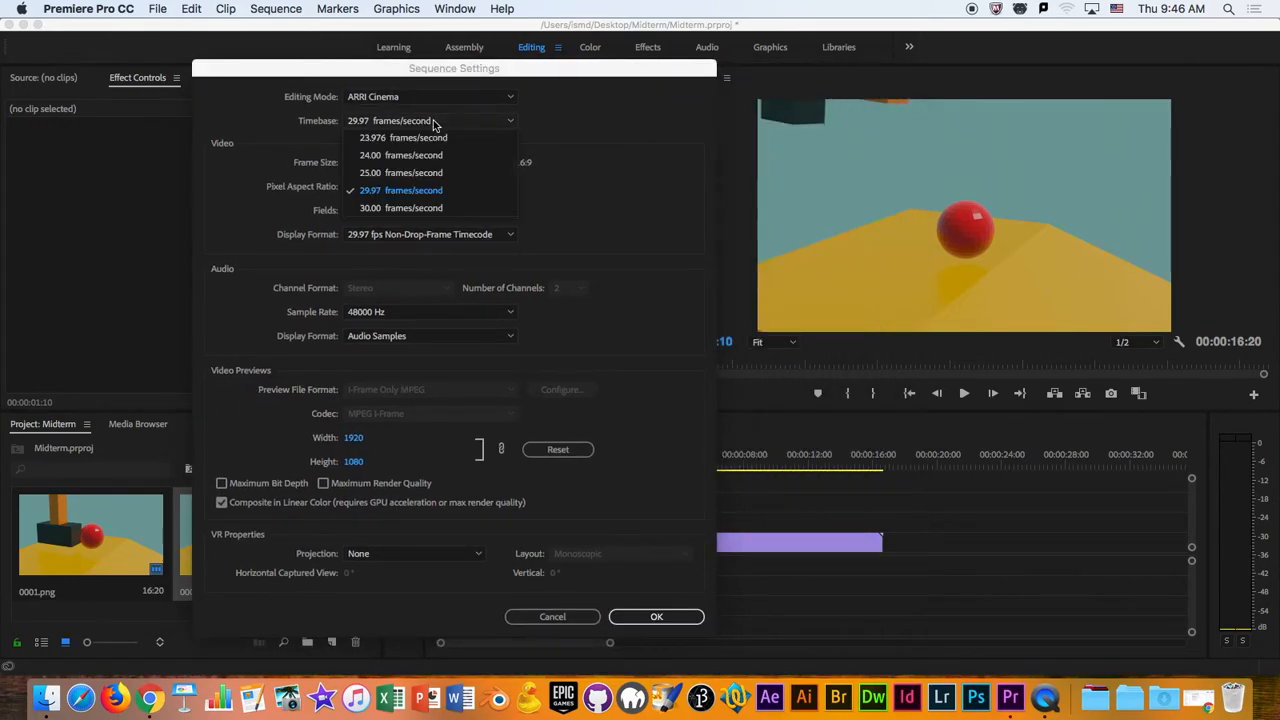
pyautogui.click(598, 131)
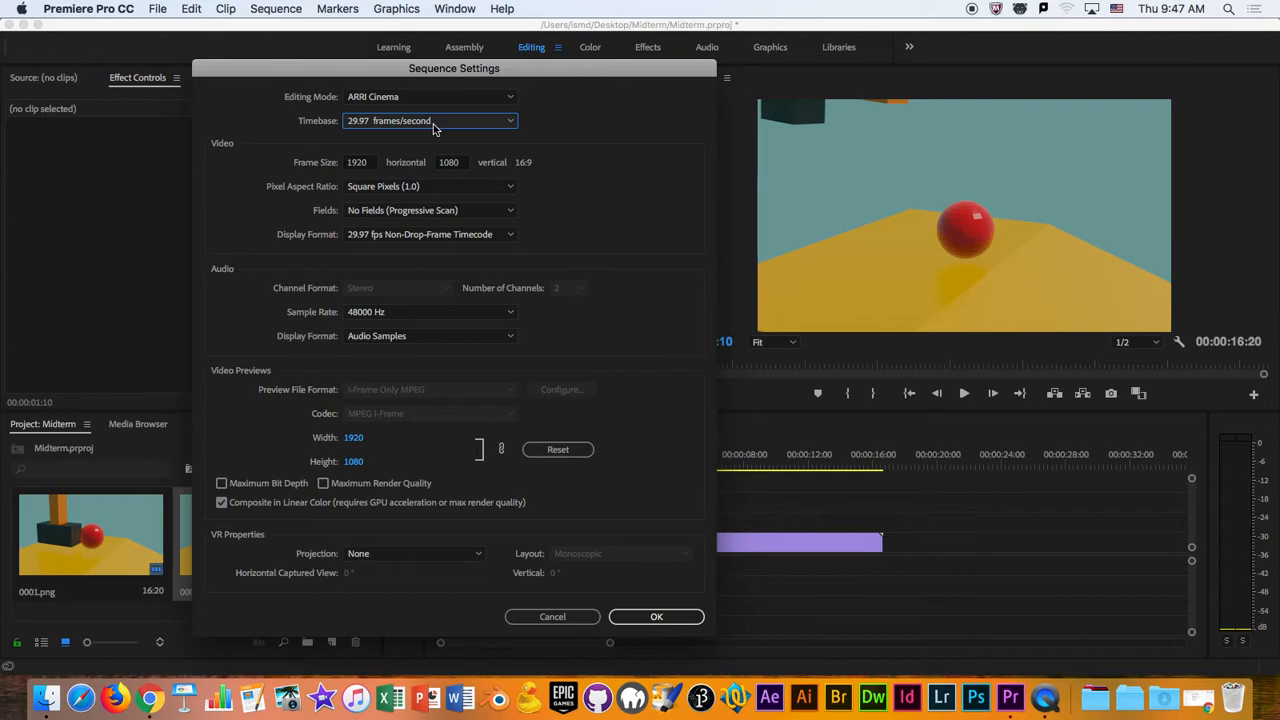
pyautogui.click(433, 121)
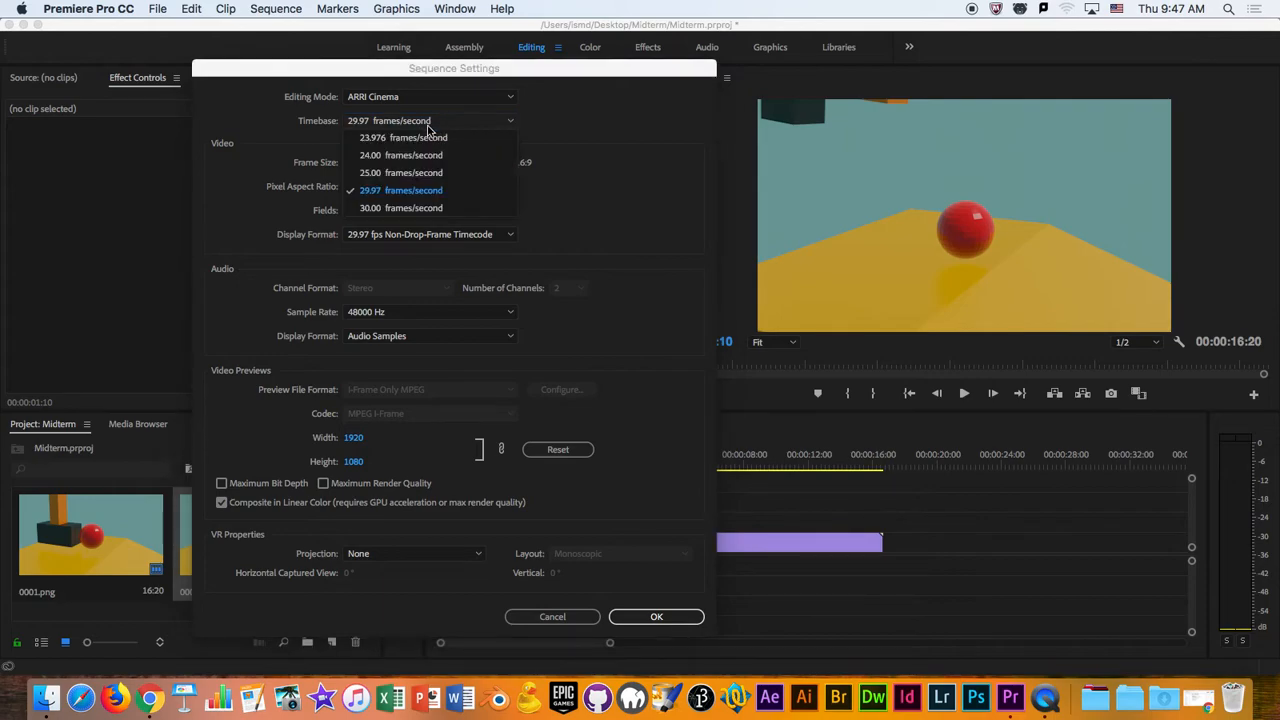
pyautogui.click(407, 157)
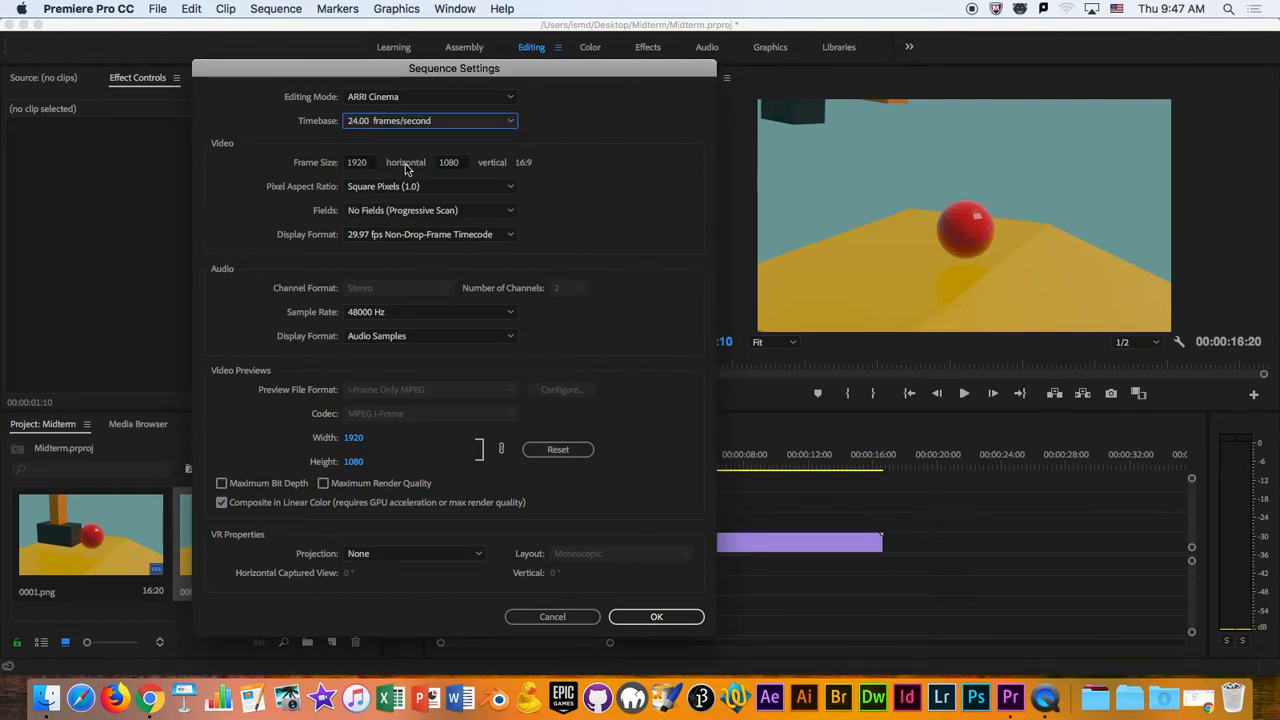
pyautogui.click(402, 236)
pyautogui.click(397, 254)
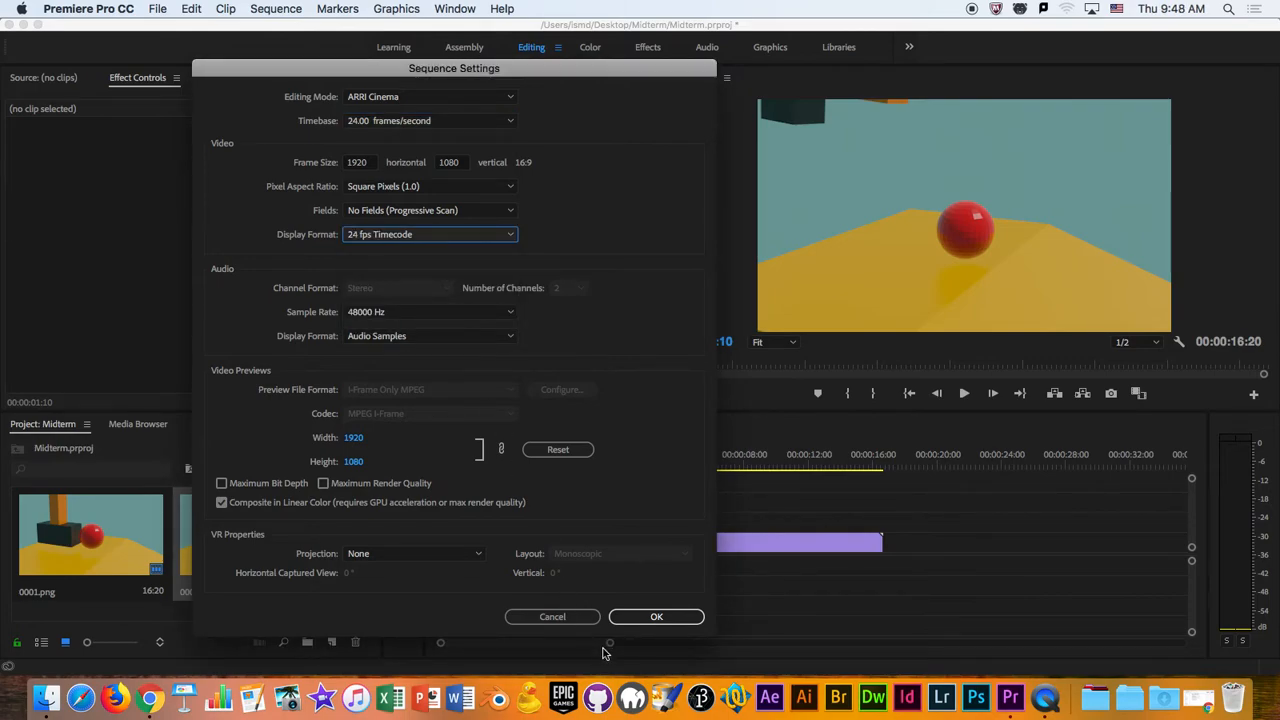
pyautogui.click(650, 617)
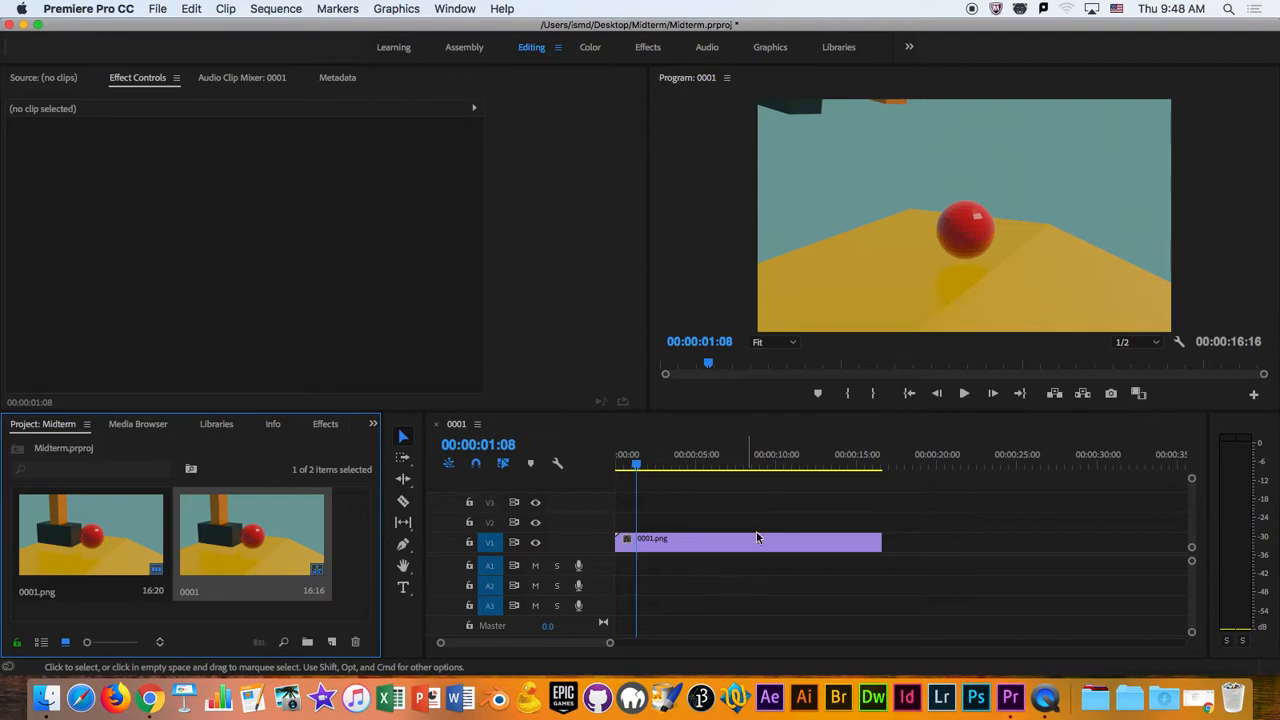
# - Scrub back and forth through the 0001 sequence to preview its frames
pyautogui.click(861, 457)
pyautogui.moveTo(863, 457); pyautogui.dragTo(697, 462)
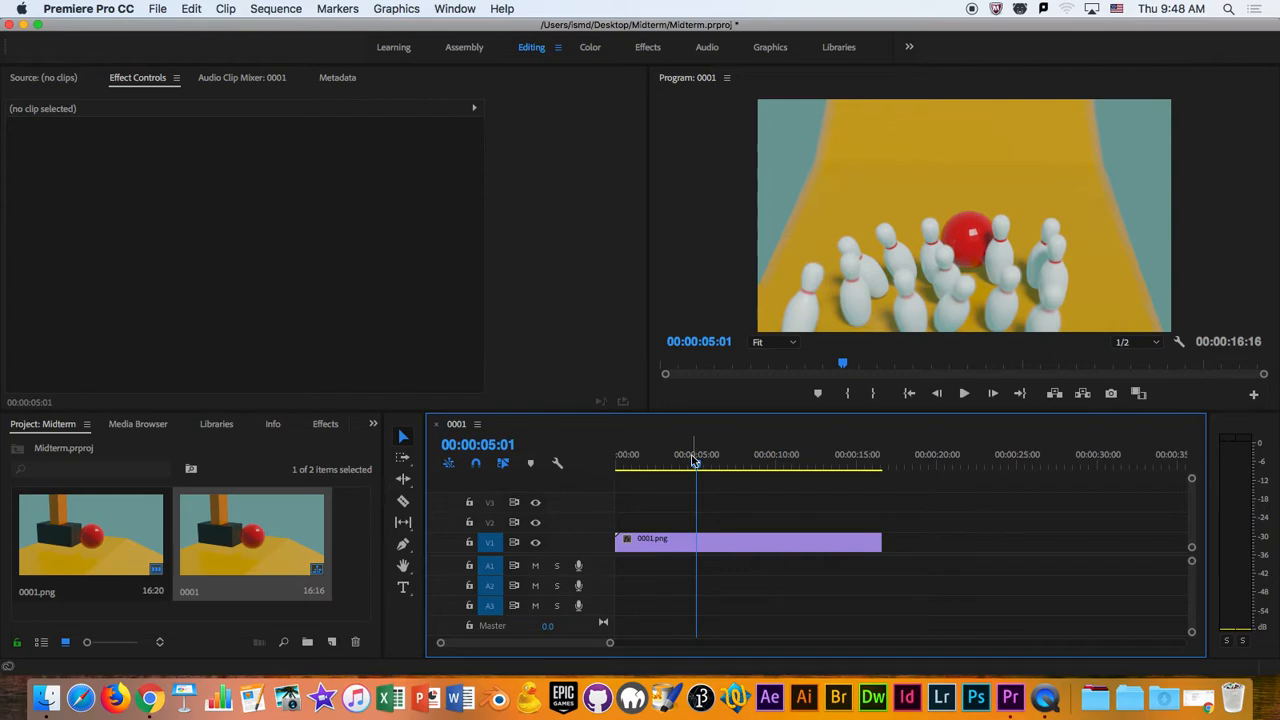
pyautogui.moveTo(697, 462); pyautogui.dragTo(737, 470)
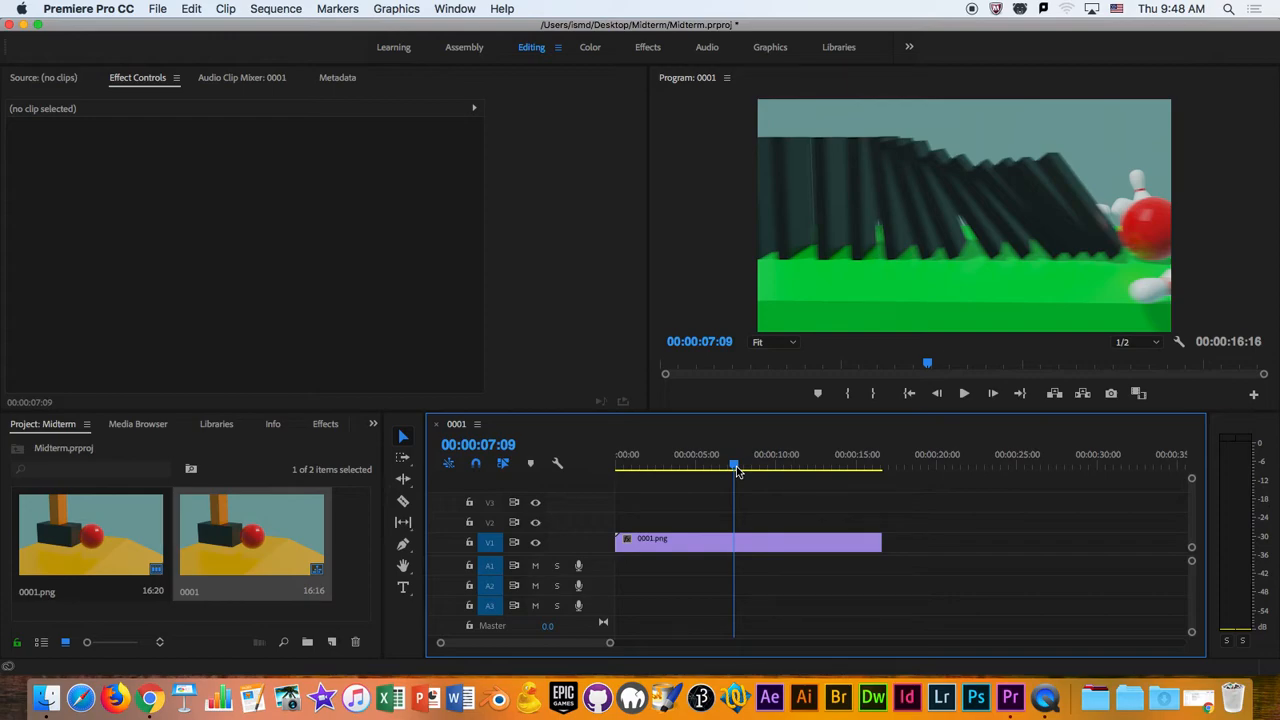
pyautogui.moveTo(737, 472); pyautogui.dragTo(666, 525)
# - Play the 0001 sequence from its start and check the animation's motion, replaying it after scrubbing back to the beginning
pyautogui.press('space')
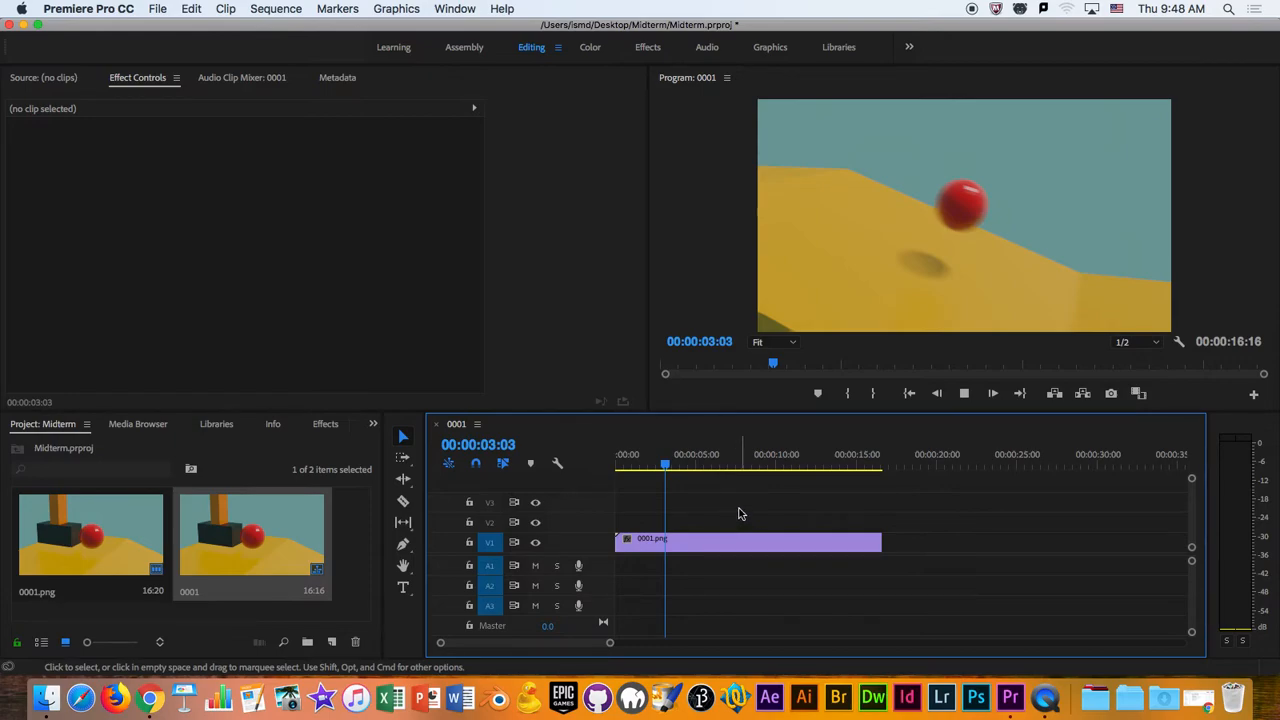
pyautogui.click(621, 466)
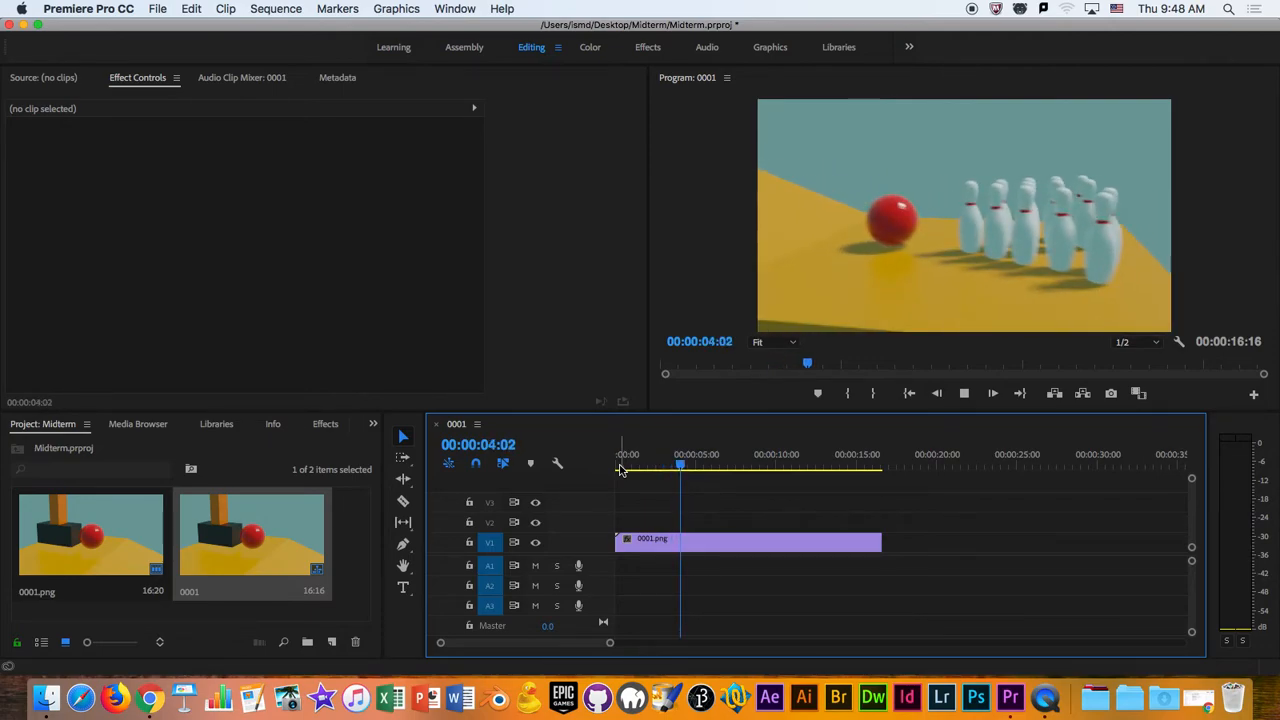
pyautogui.press('space')
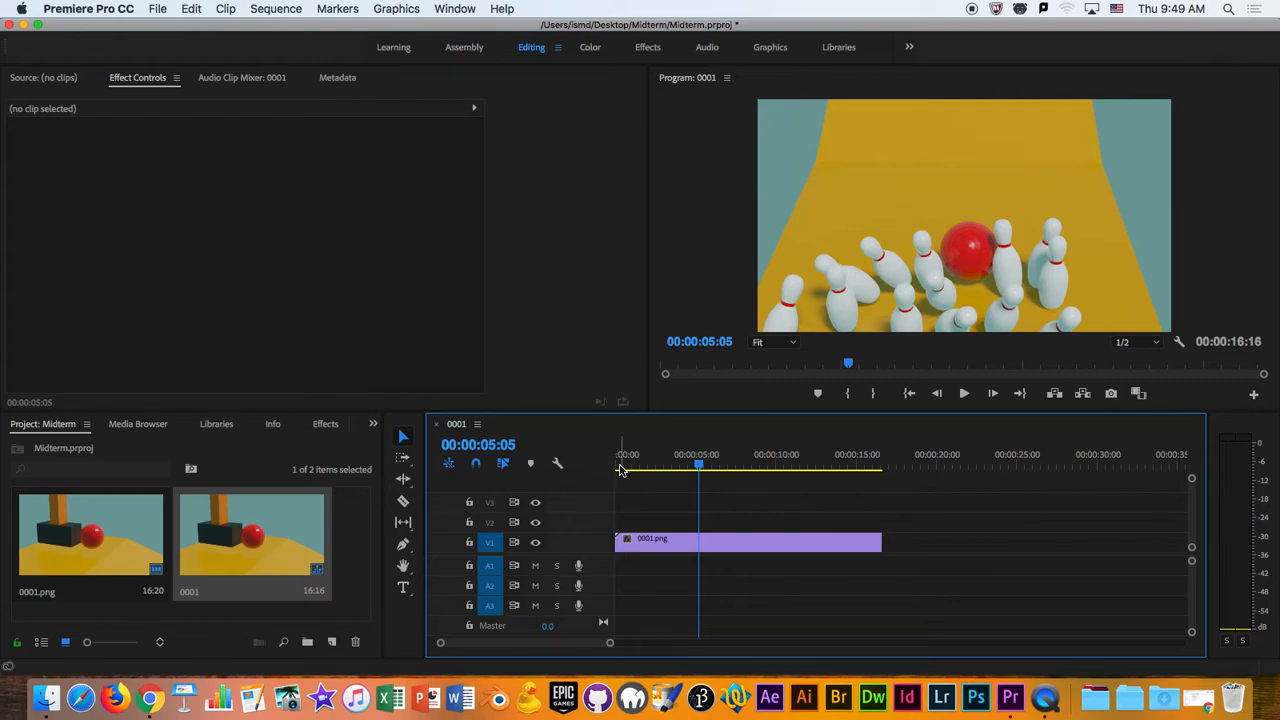
pyautogui.click(621, 468)
pyautogui.press('space')
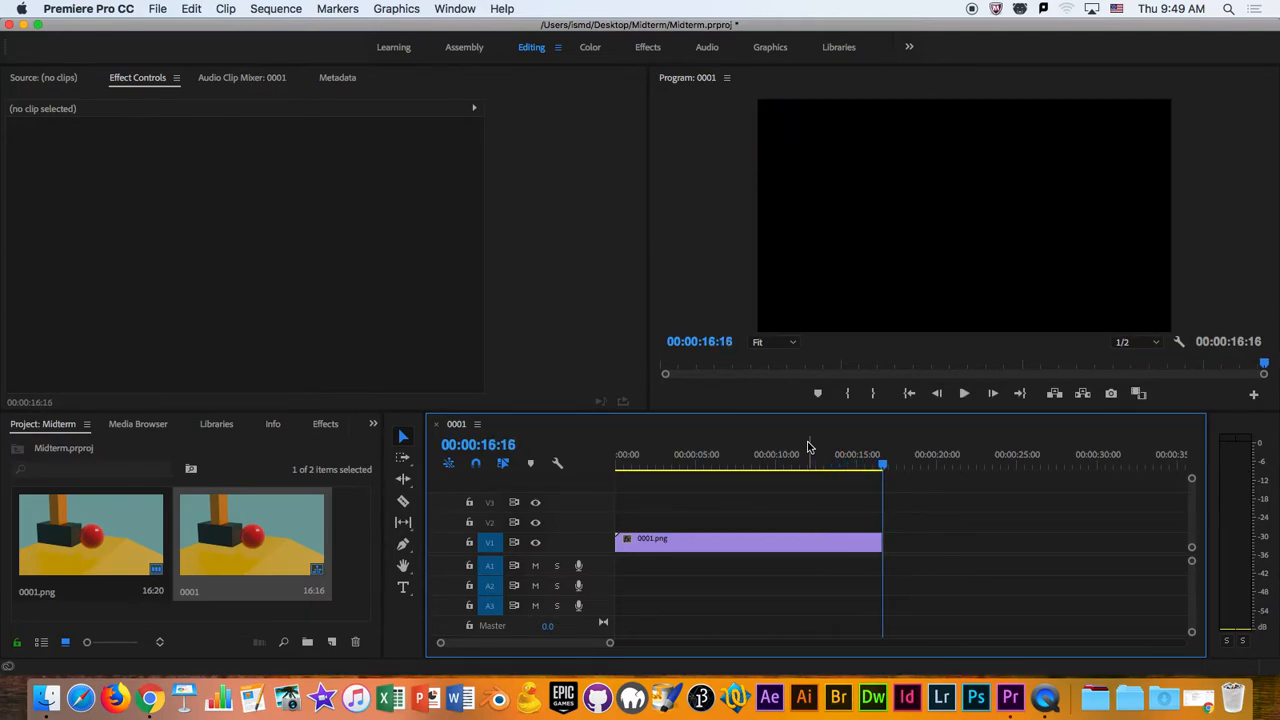
pyautogui.moveTo(810, 447); pyautogui.dragTo(737, 465)
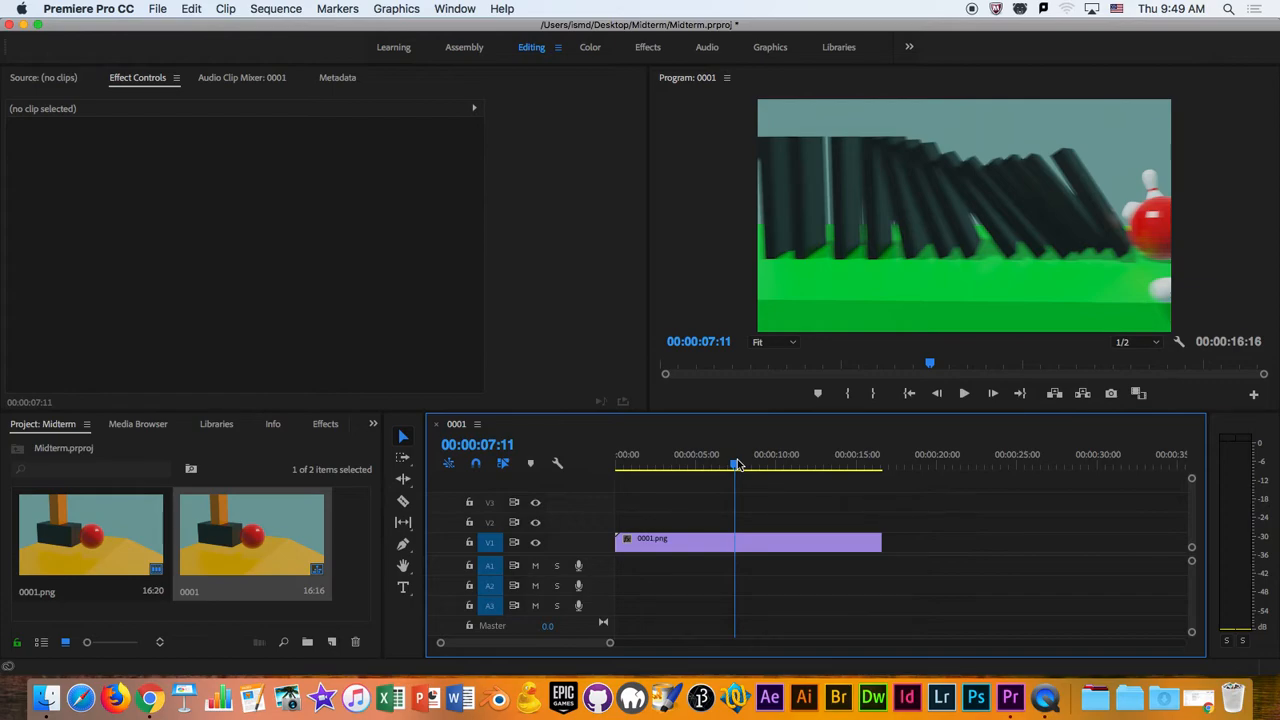
pyautogui.moveTo(737, 466); pyautogui.dragTo(621, 502)
pyautogui.press('space')
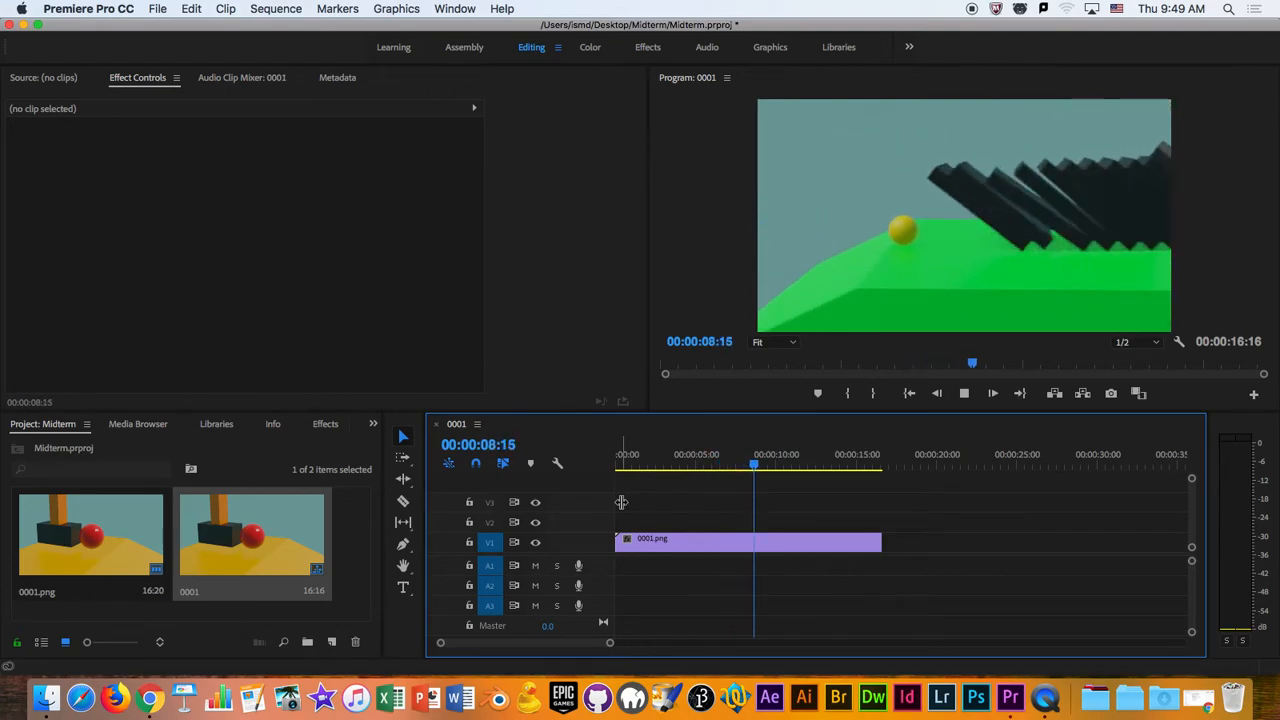
# - Step frame by frame to 00:00:09:12 in the 0001 sequence and split the 0001.png clip there with the Razor tool
pyautogui.press('Left')
pyautogui.press('Left')
pyautogui.press('Left')
pyautogui.press('Left')
pyautogui.press('Left')
pyautogui.press('Left')
pyautogui.press('Left')
pyautogui.press('Right')
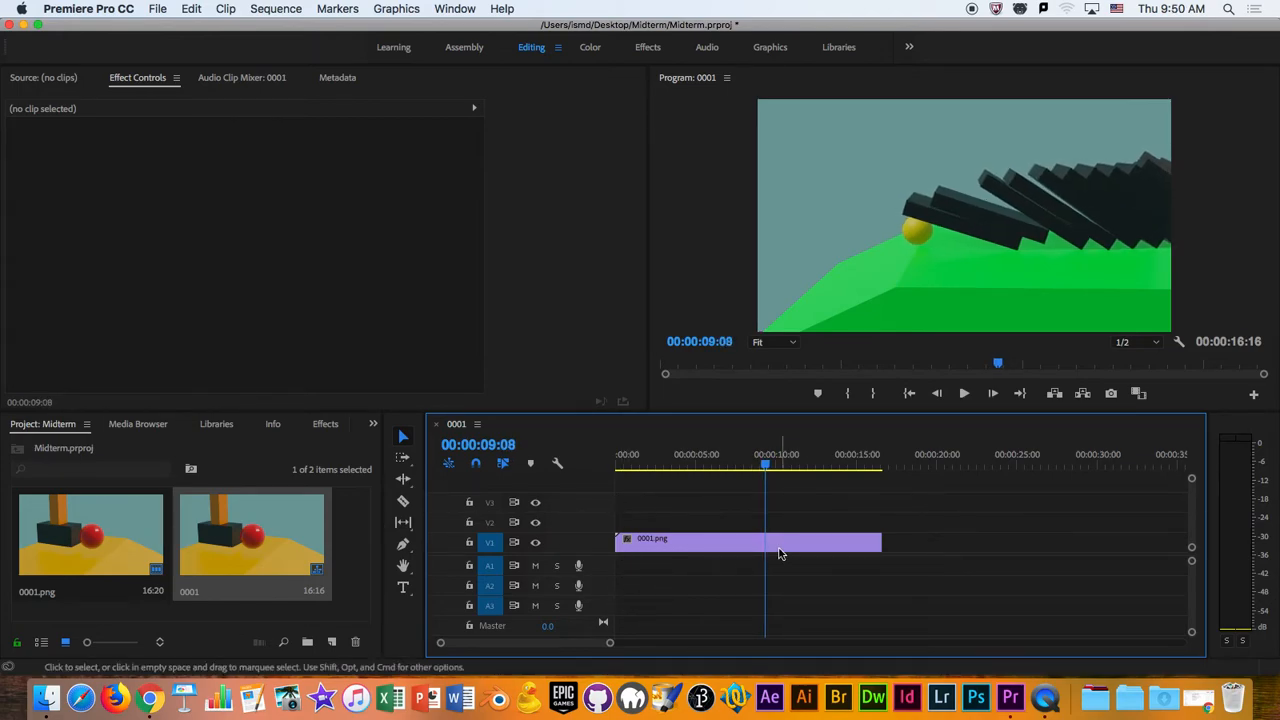
pyautogui.moveTo(610, 645); pyautogui.dragTo(582, 644)
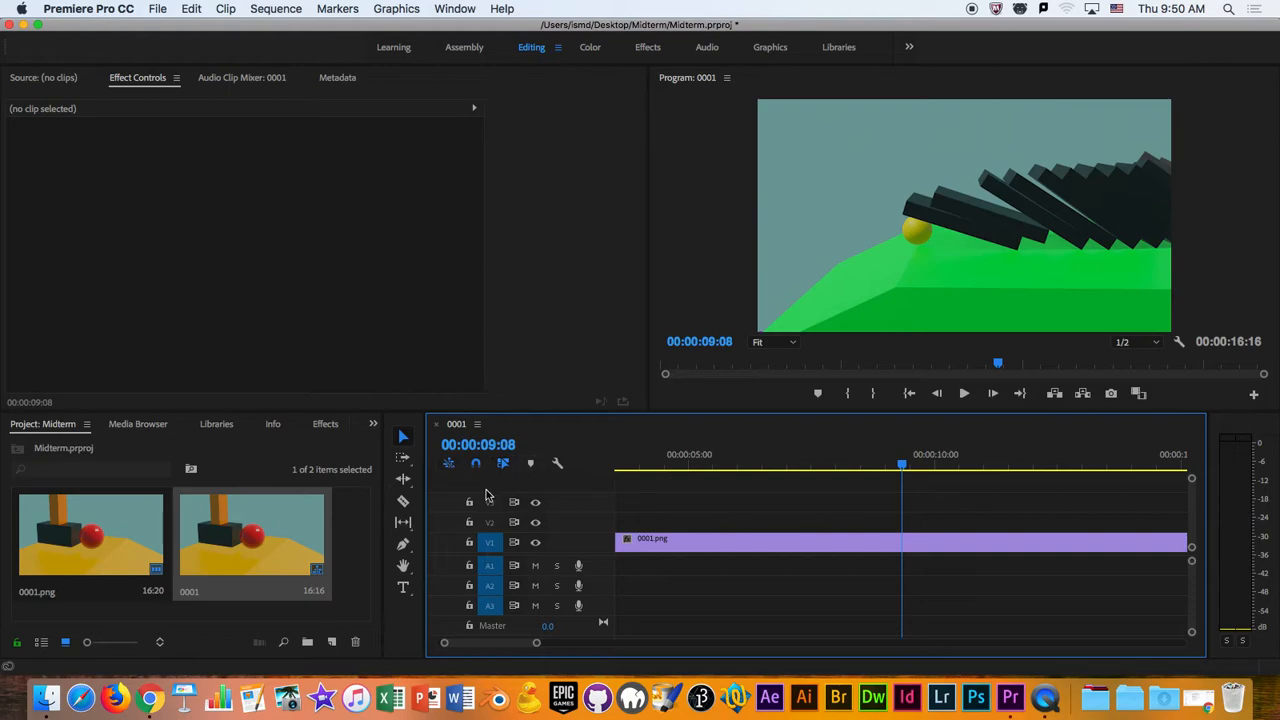
pyautogui.click(404, 497)
pyautogui.click(403, 498)
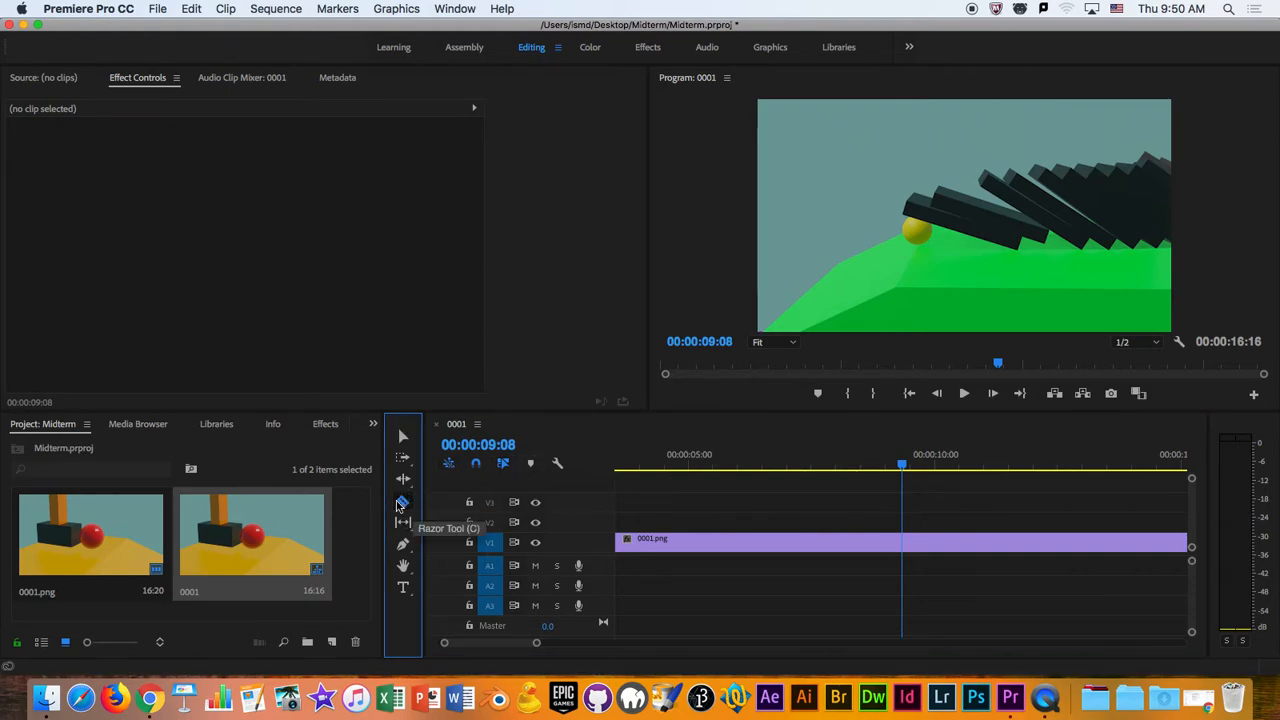
pyautogui.click(404, 501)
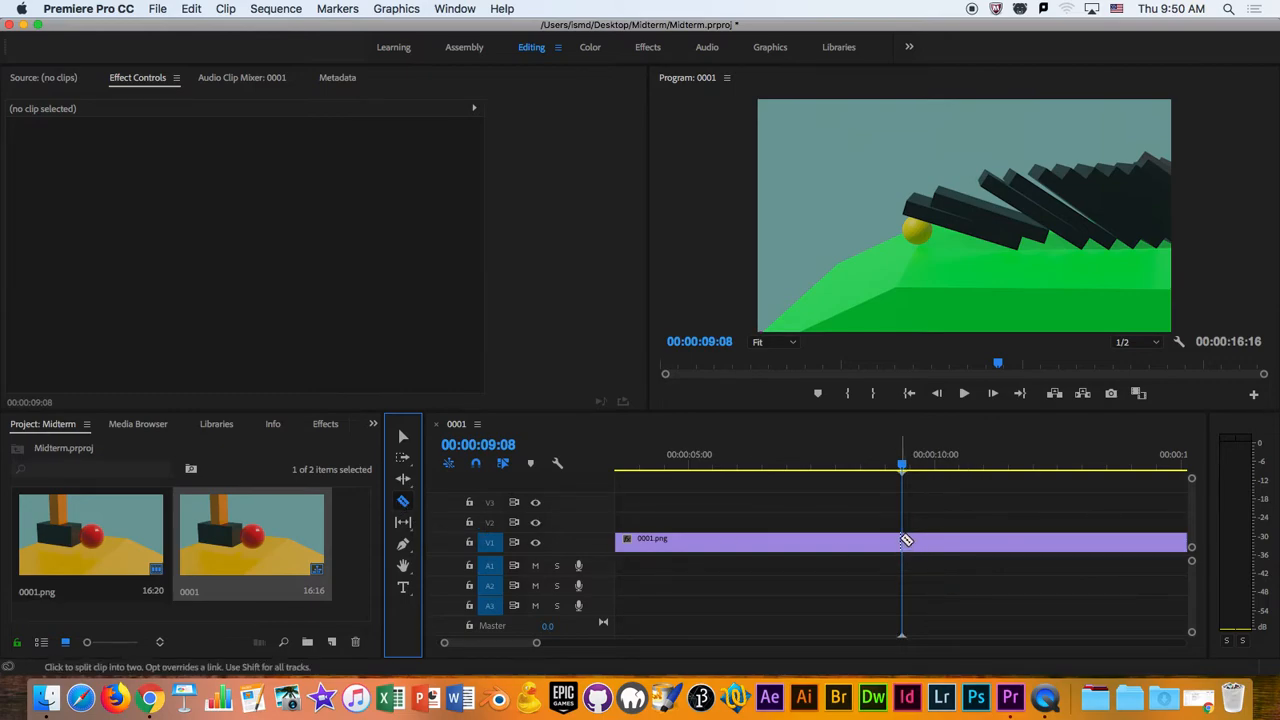
pyautogui.click(899, 470)
pyautogui.press('Left')
pyautogui.press('Left')
pyautogui.press('Left')
pyautogui.press('Left')
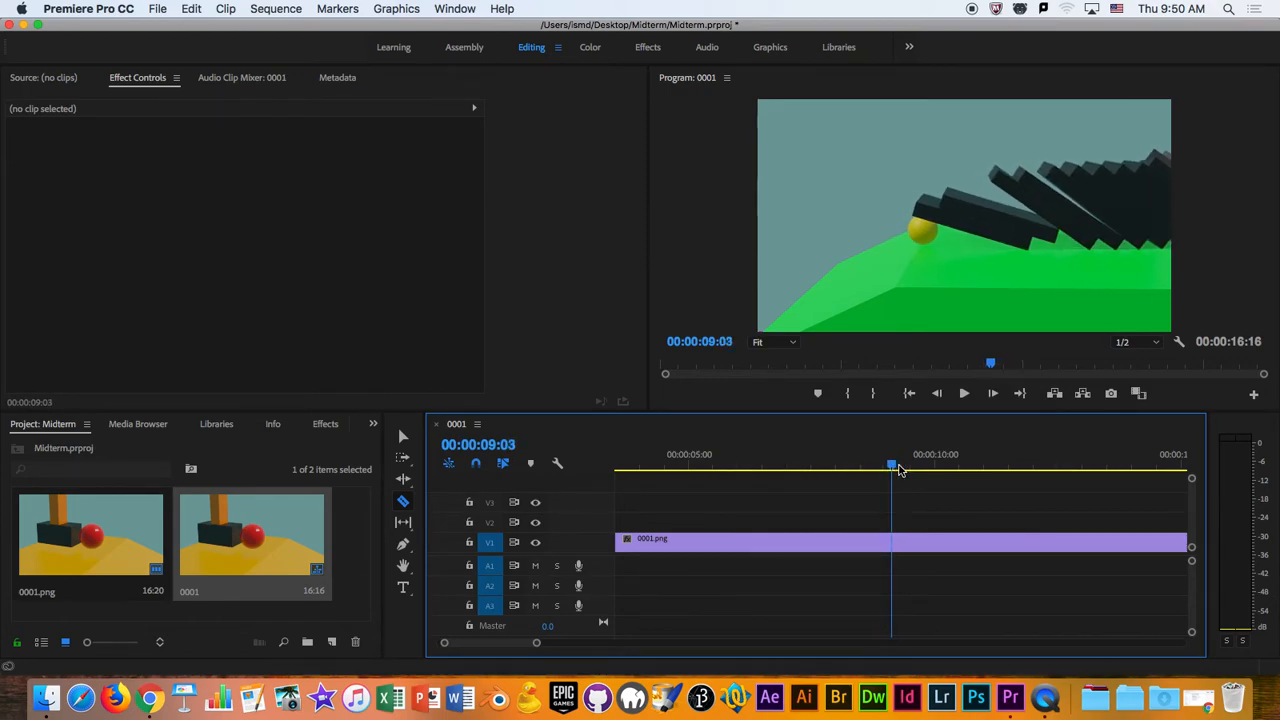
pyautogui.press('Right')
pyautogui.press('Right')
pyautogui.press('Right')
pyautogui.moveTo(899, 470)
pyautogui.mouseDown()
pyautogui.moveTo(886, 468)
pyautogui.moveTo(966, 466)
pyautogui.moveTo(912, 478)
pyautogui.mouseUp()
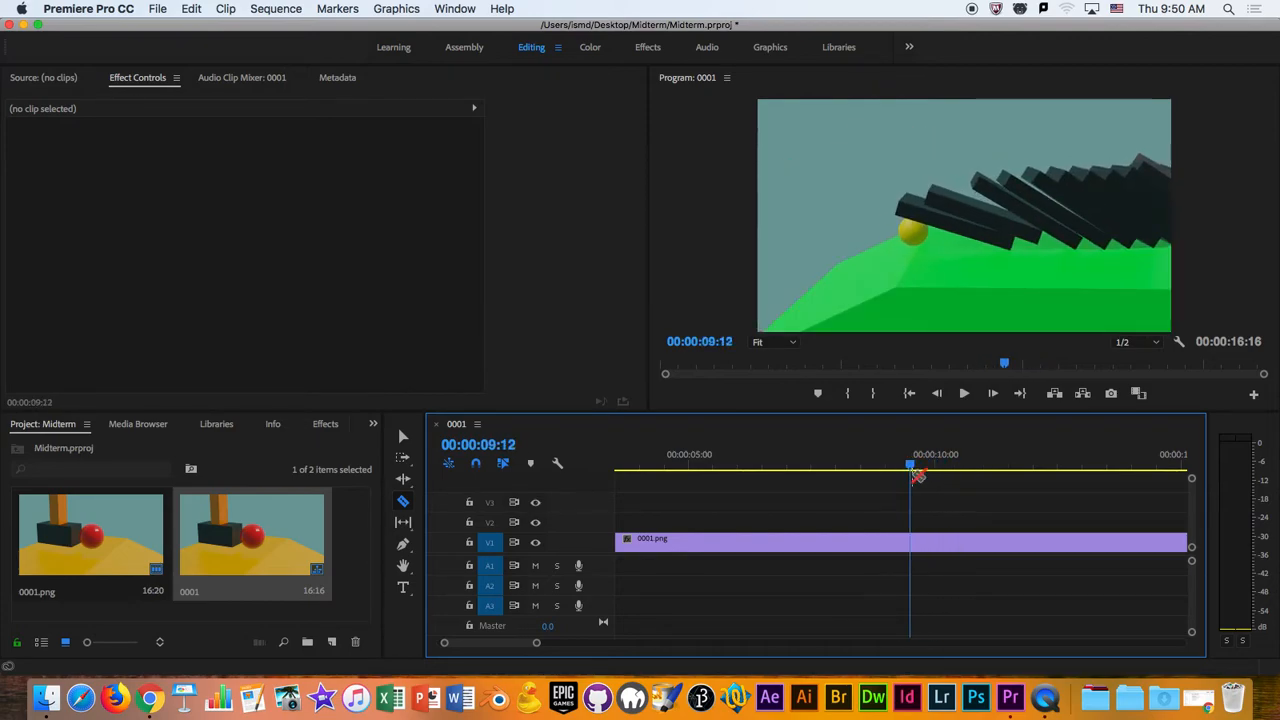
pyautogui.press('Left')
pyautogui.press('Right')
pyautogui.press('Right')
pyautogui.press('Left')
pyautogui.press('Left')
pyautogui.press('Right')
pyautogui.press('Left')
pyautogui.press('Right')
pyautogui.press('Right')
pyautogui.press('Left')
pyautogui.press('Left')
pyautogui.press('Right')
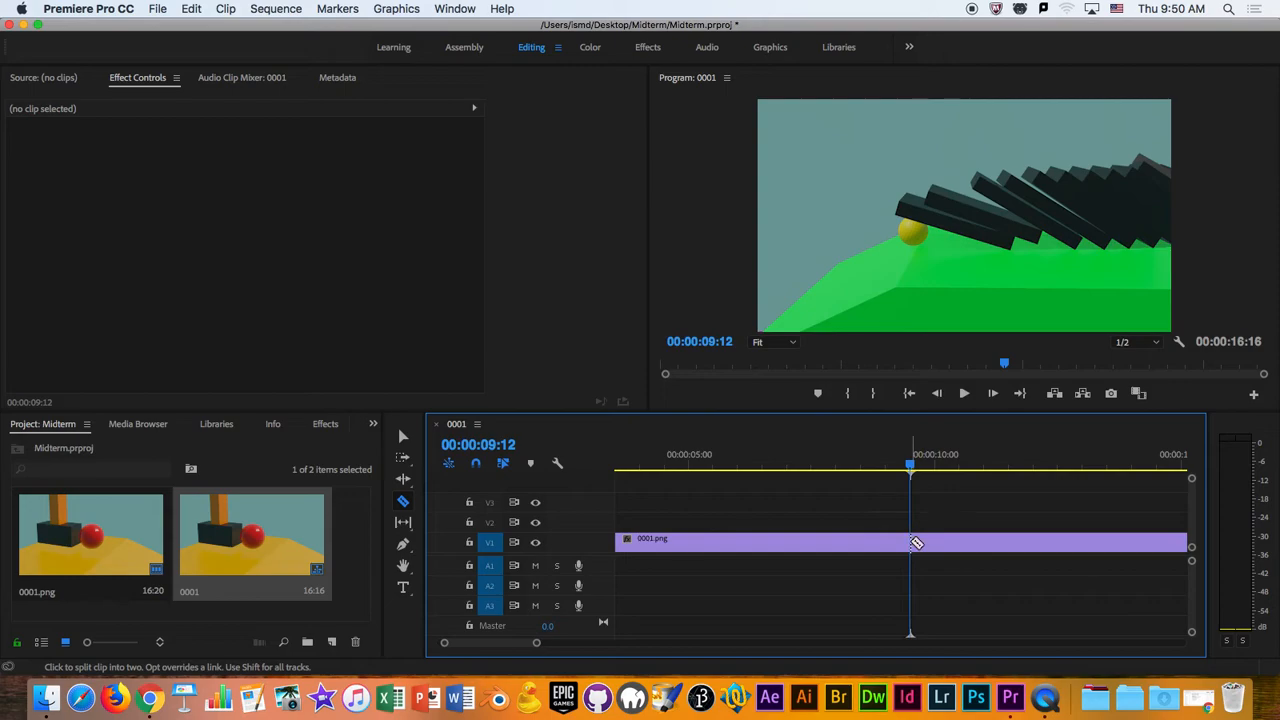
pyautogui.click(916, 543)
# - Advance to 00:00:10:11, where the shot of the pink funnel is showing, and split the 0001.png clip again
pyautogui.press('Right')
pyautogui.press('Right')
pyautogui.press('Right')
pyautogui.press('Right')
pyautogui.press('Right')
pyautogui.press('Right')
pyautogui.press('Right')
pyautogui.press('Right')
pyautogui.press('Right')
pyautogui.press('Right')
pyautogui.press('Right')
pyautogui.press('Right')
pyautogui.press('Right')
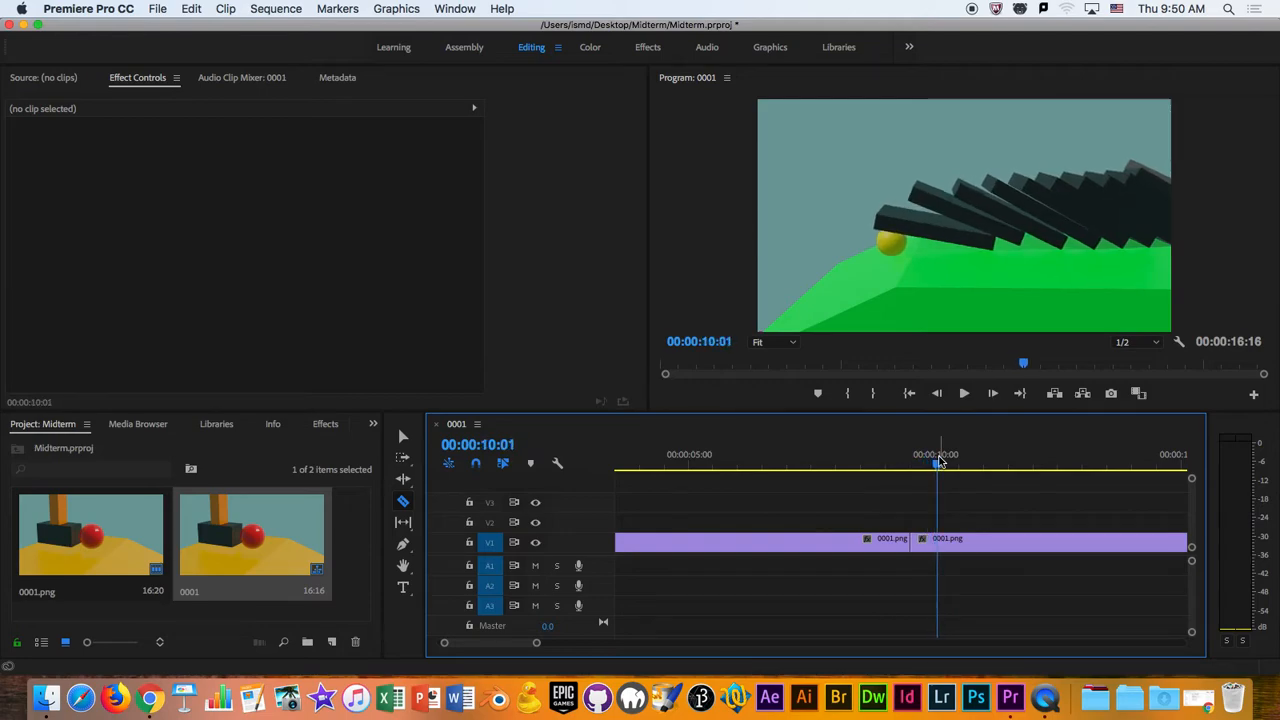
pyautogui.press('Right')
pyautogui.press('Right')
pyautogui.press('Right')
pyautogui.press('Right')
pyautogui.press('Right')
pyautogui.press('Right')
pyautogui.press('Right')
pyautogui.press('Right')
pyautogui.press('Right')
pyautogui.press('Right')
pyautogui.click(960, 545)
# - Delete the short middle segment between the two cuts and close the gap left on V1
pyautogui.press('v')
pyautogui.click(950, 540)
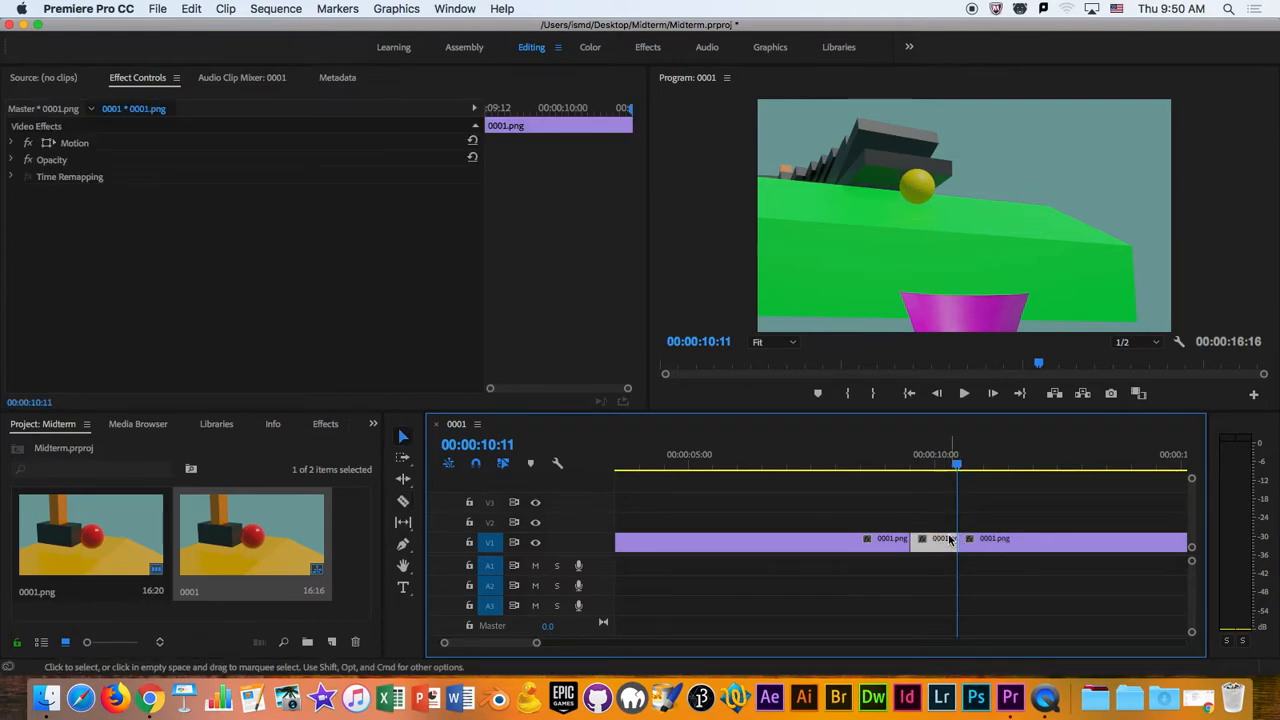
pyautogui.press('Delete')
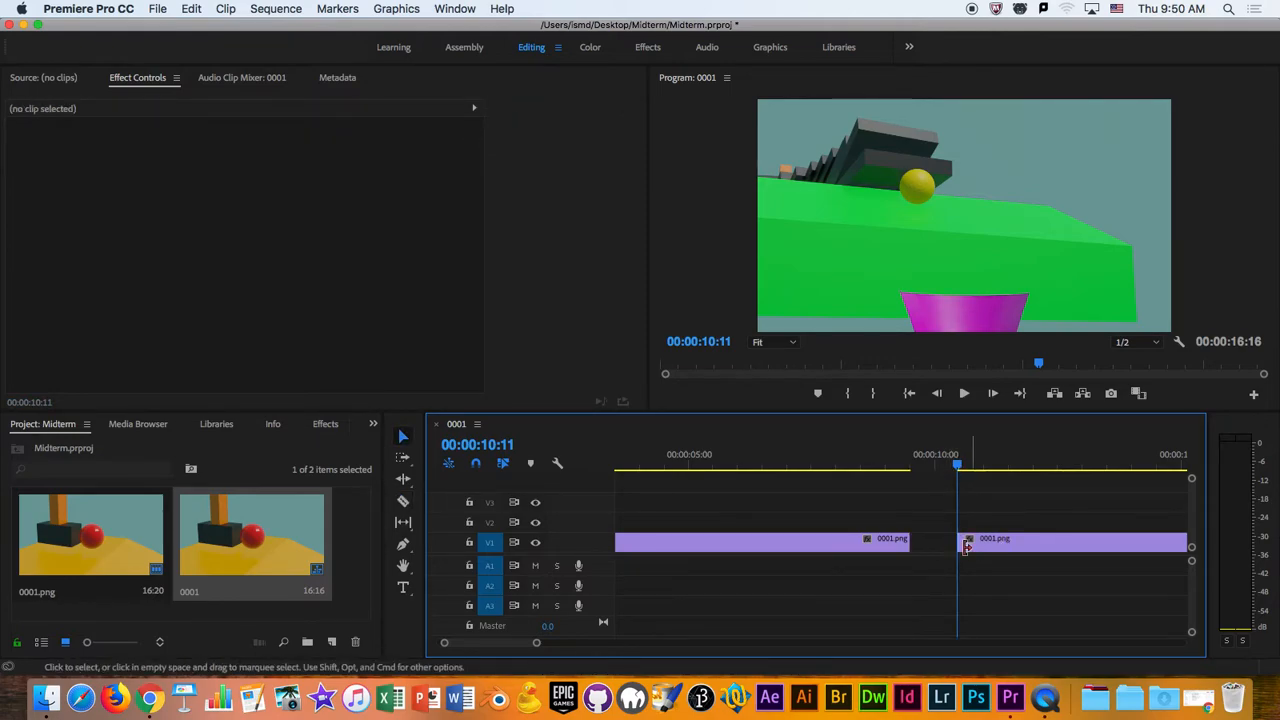
pyautogui.moveTo(536, 642); pyautogui.dragTo(584, 641)
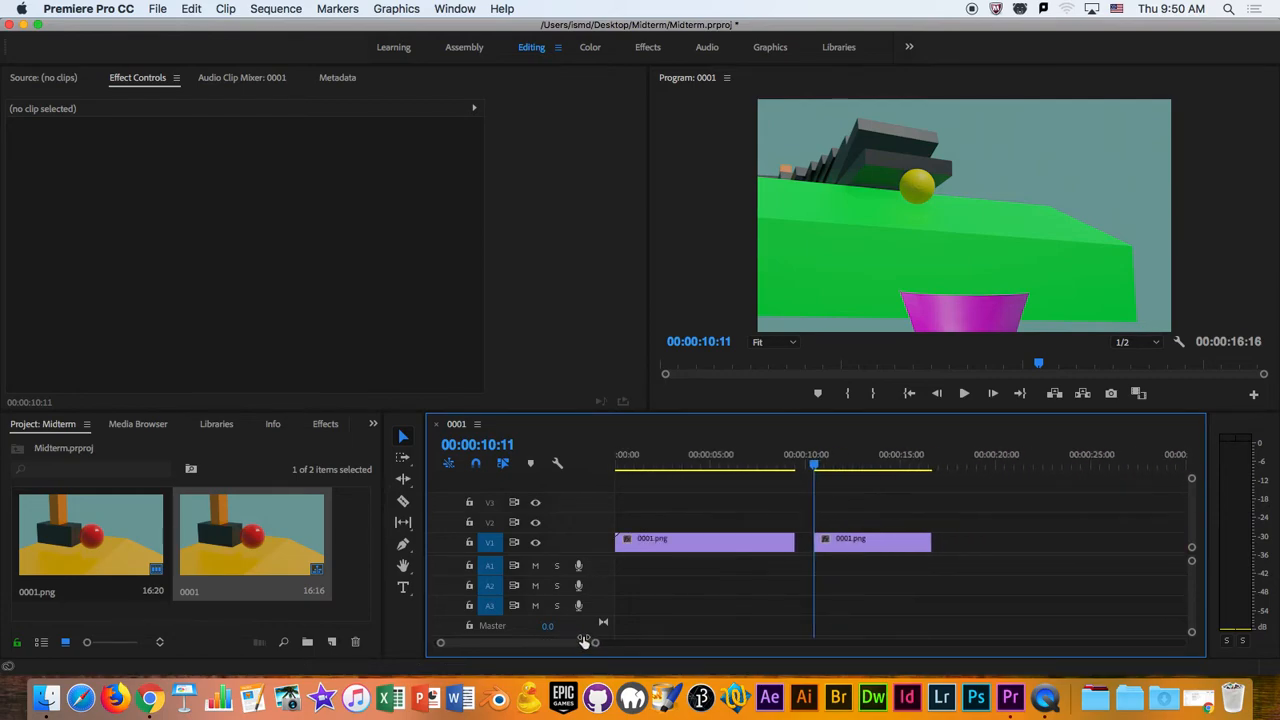
pyautogui.click(806, 547)
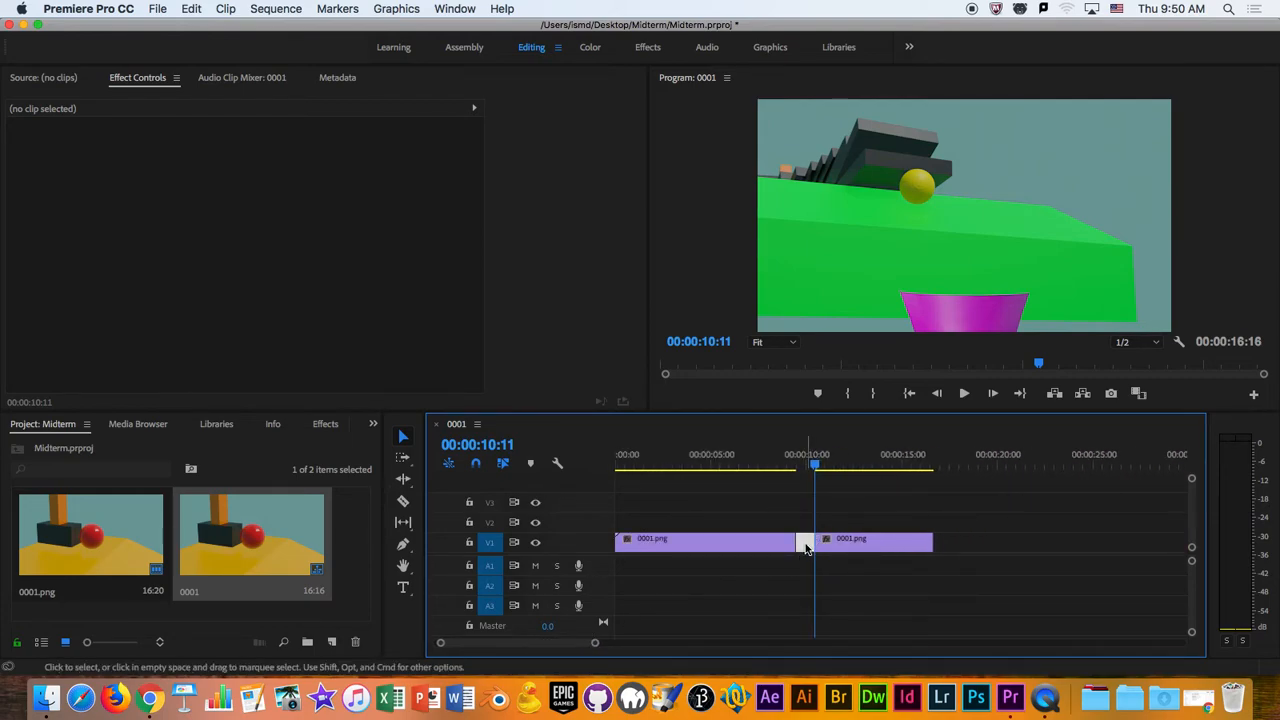
pyautogui.press('Delete')
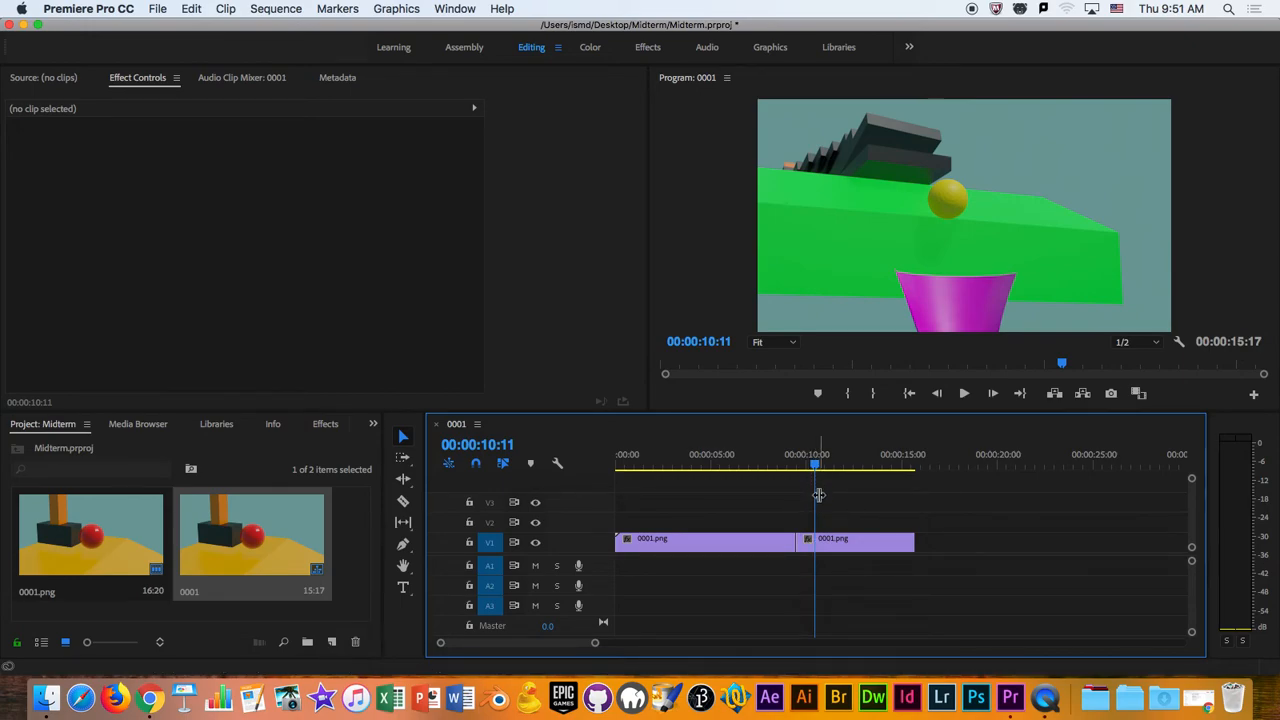
# - Move the second 0001.png clip up to track V2 and bring the playhead back to 00:00:03:10
pyautogui.moveTo(814, 541)
pyautogui.mouseDown()
pyautogui.moveTo(828, 532)
pyautogui.moveTo(812, 530)
pyautogui.moveTo(812, 545)
pyautogui.moveTo(797, 527)
pyautogui.moveTo(819, 527)
pyautogui.mouseUp()
pyautogui.click(880, 466)
pyautogui.moveTo(880, 474); pyautogui.dragTo(681, 603)
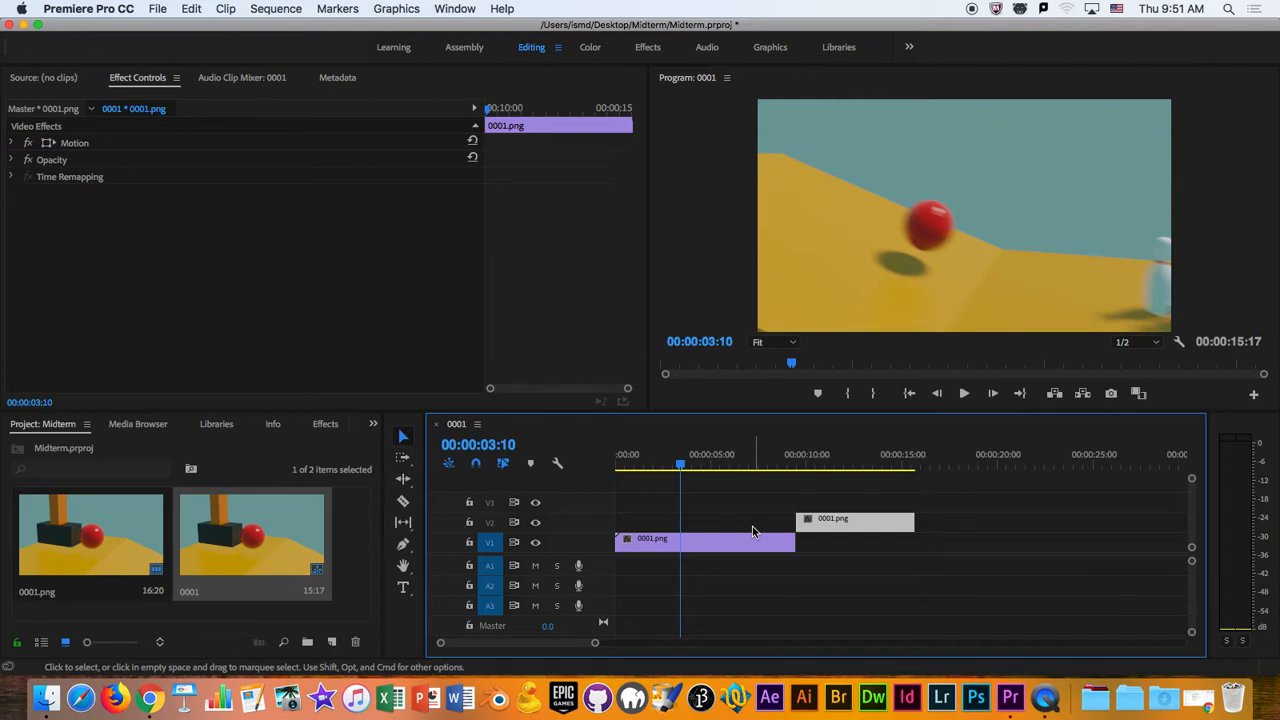
# - Widen the Project panel to make empty space beside its items
pyautogui.click(357, 568)
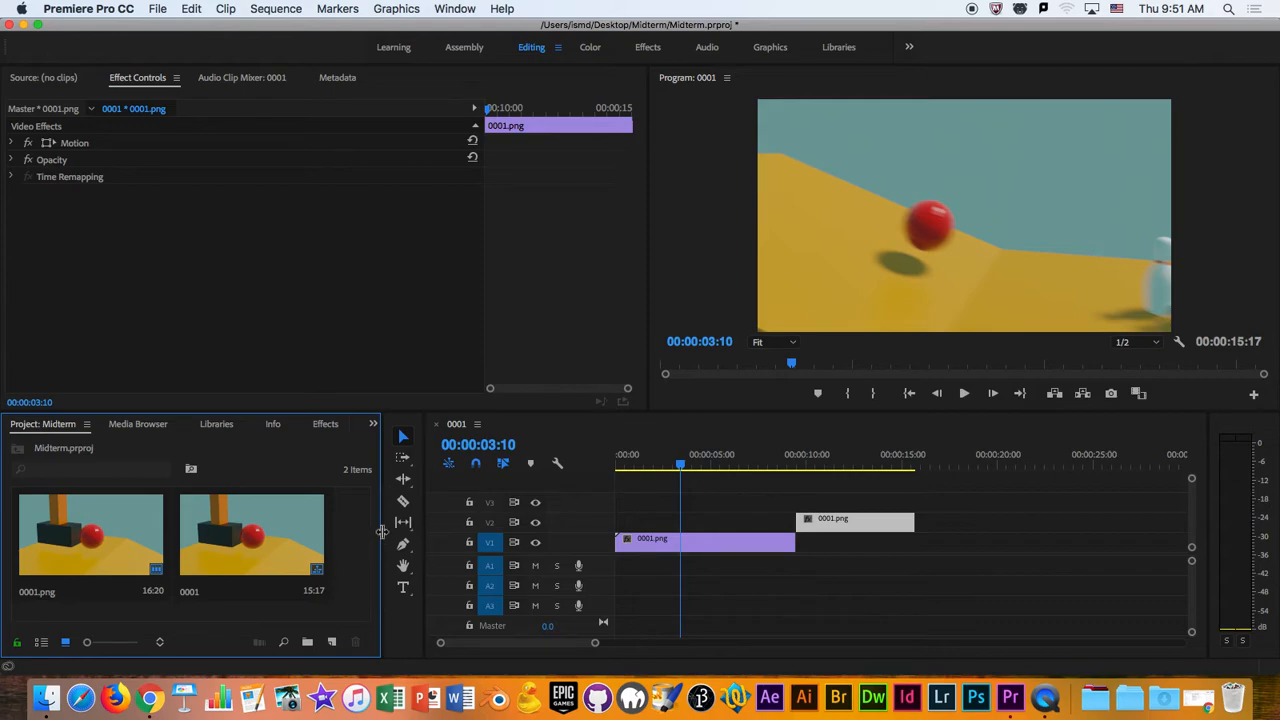
pyautogui.moveTo(381, 531); pyautogui.dragTo(430, 530)
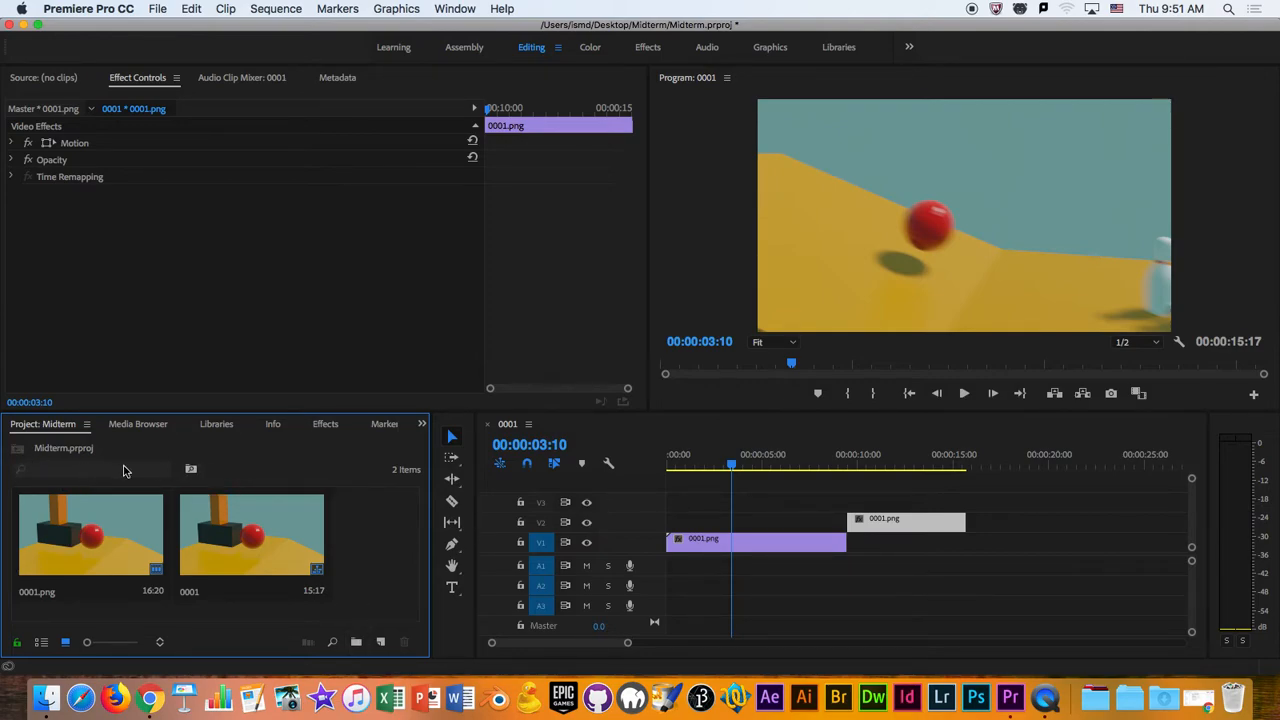
pyautogui.rightClick(354, 540)
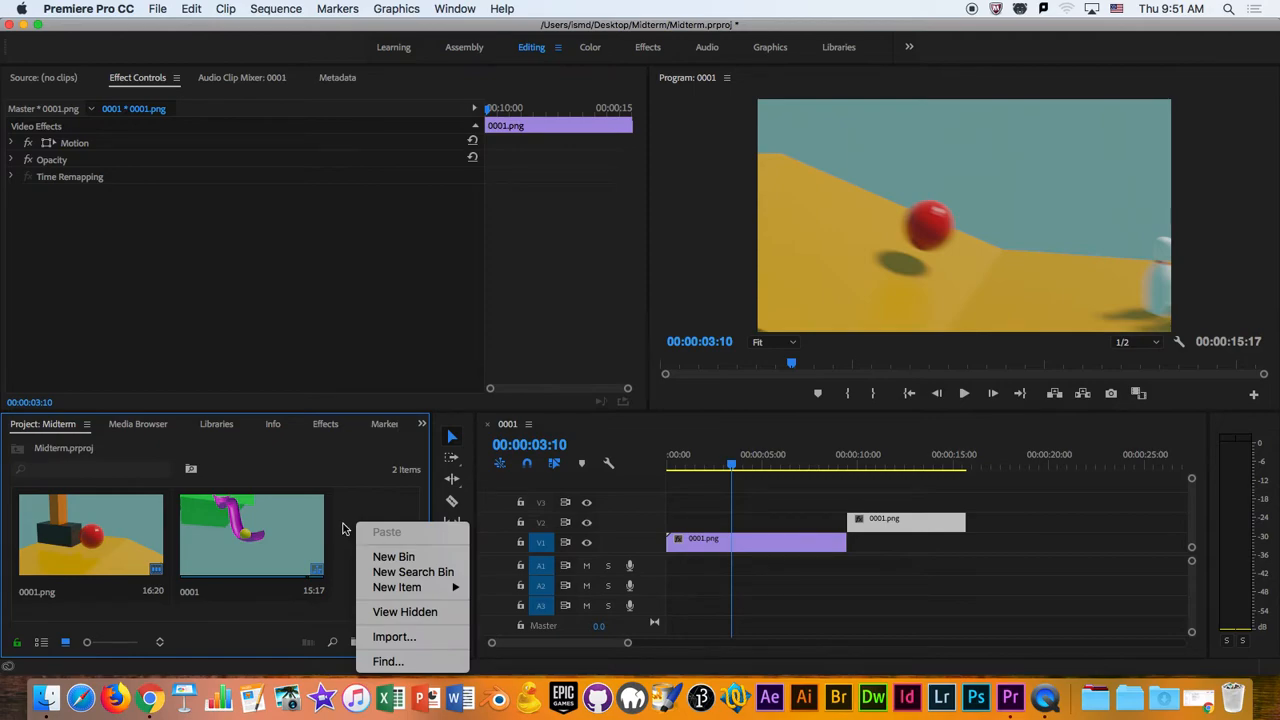
pyautogui.click(374, 513)
# - Import the three WAV files from the Midterm Audio folder individually, and remove them from the project again
pyautogui.rightClick(349, 535)
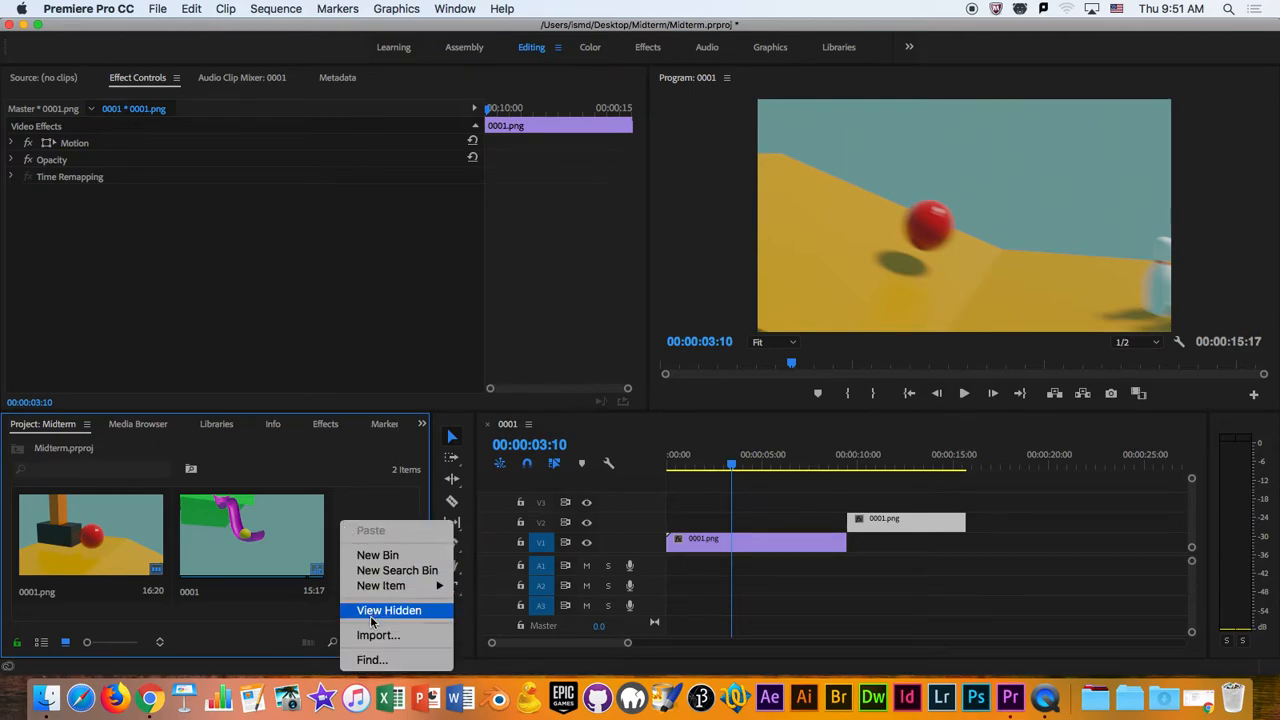
pyautogui.click(377, 641)
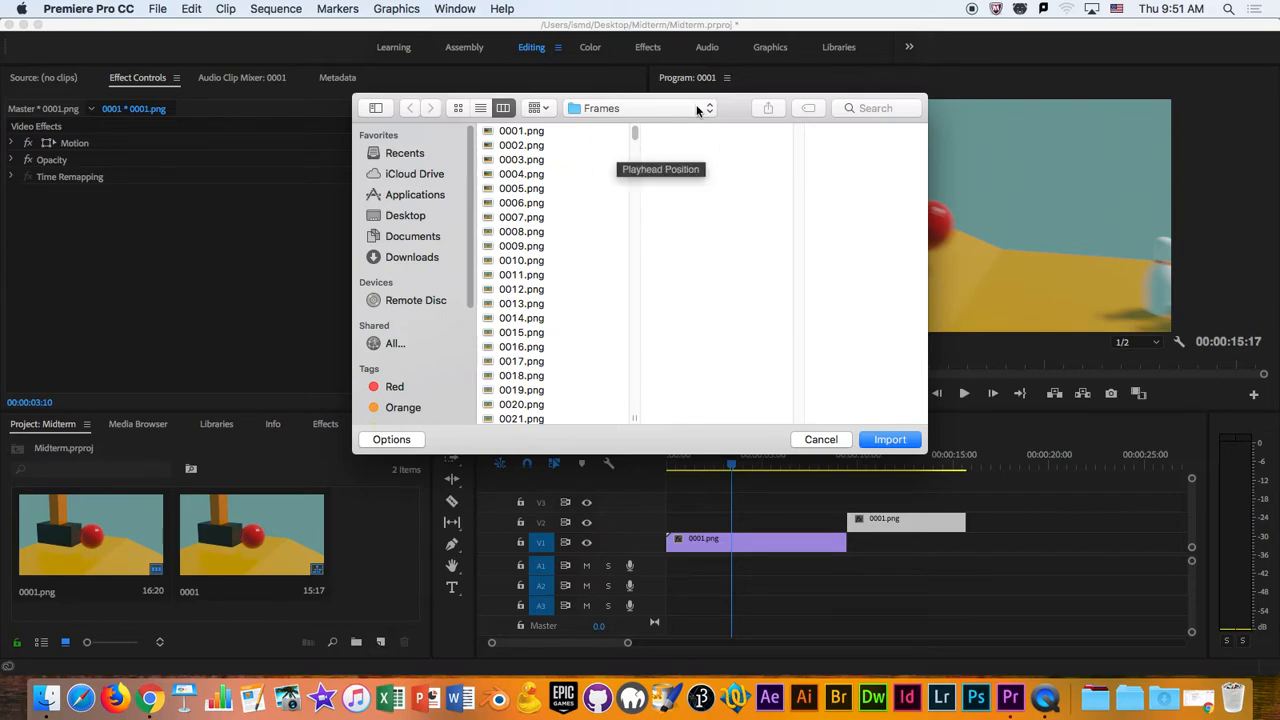
pyautogui.click(655, 108)
pyautogui.click(665, 126)
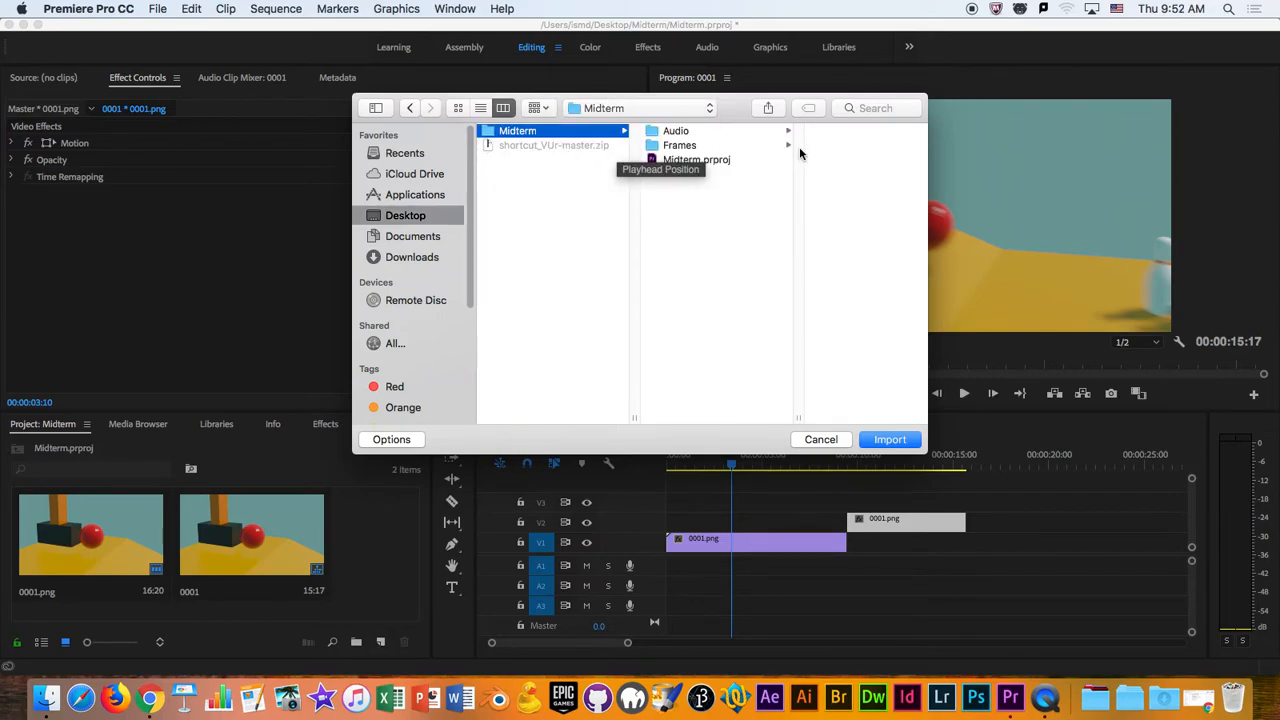
pyautogui.click(680, 131)
pyautogui.click(830, 174)
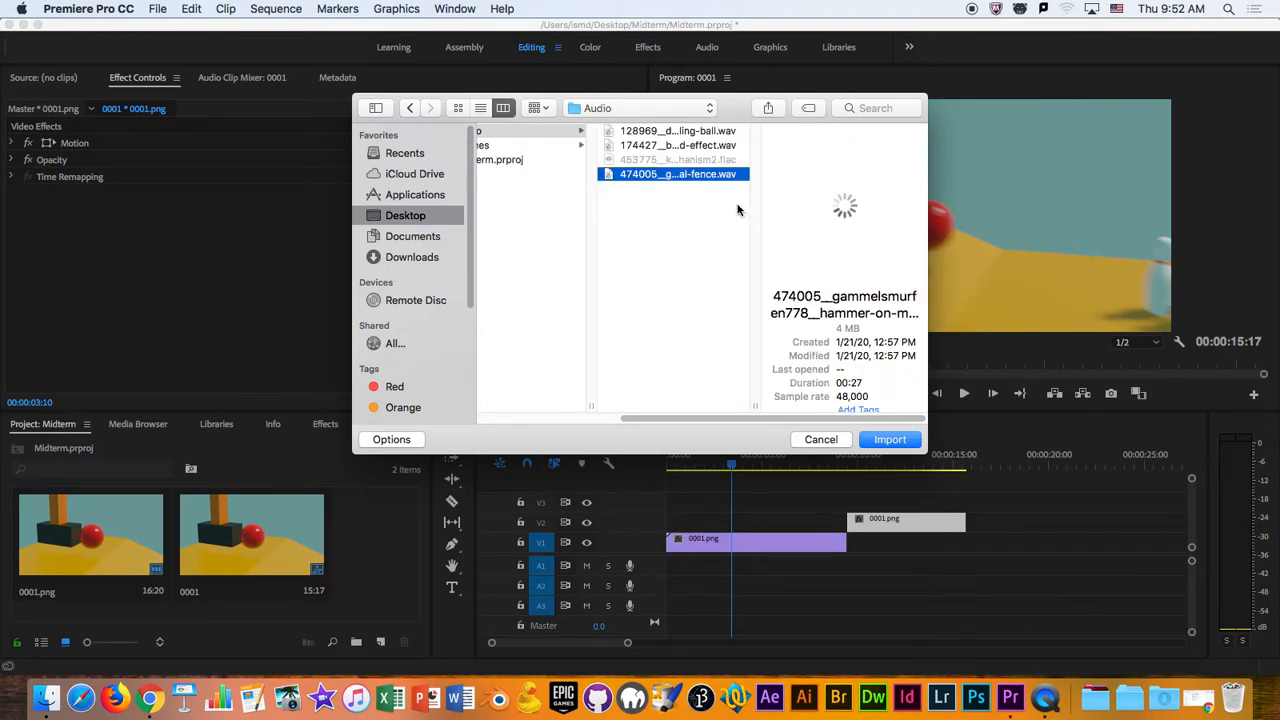
pyautogui.keyDown('super'); pyautogui.click(700, 145); pyautogui.keyUp('super')
pyautogui.keyDown('super'); pyautogui.click(700, 131); pyautogui.keyUp('super')
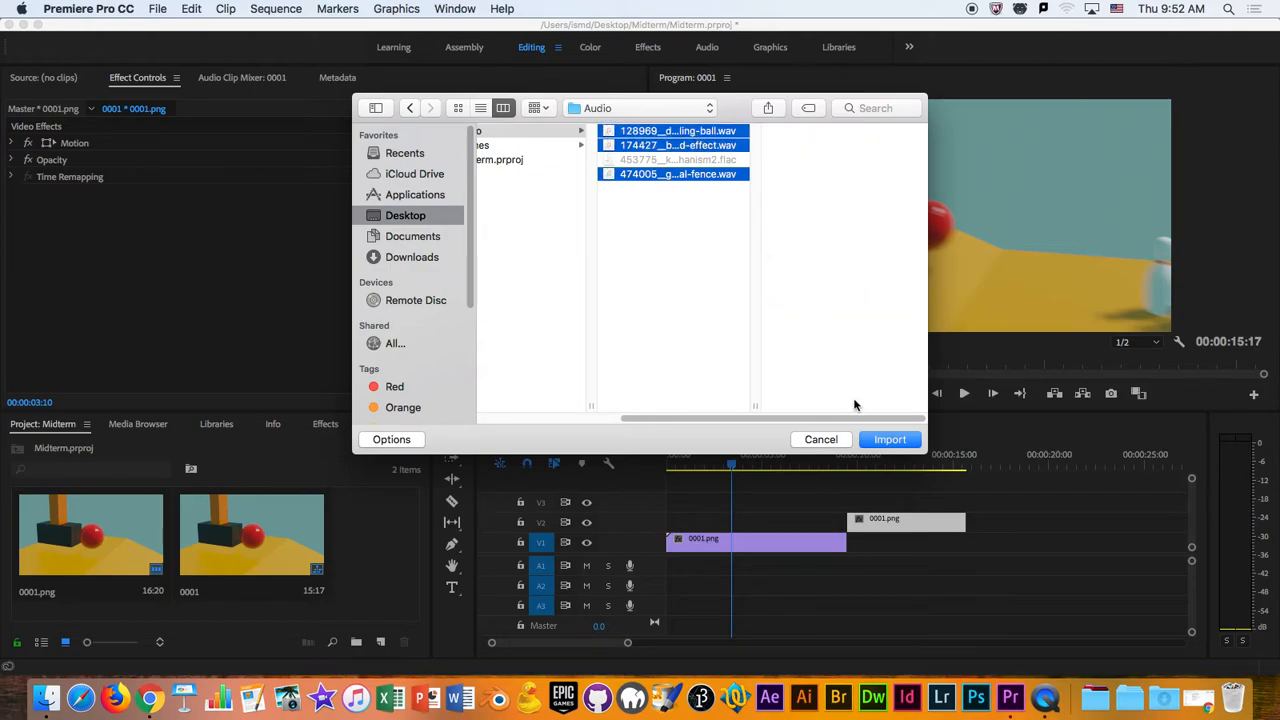
pyautogui.click(891, 440)
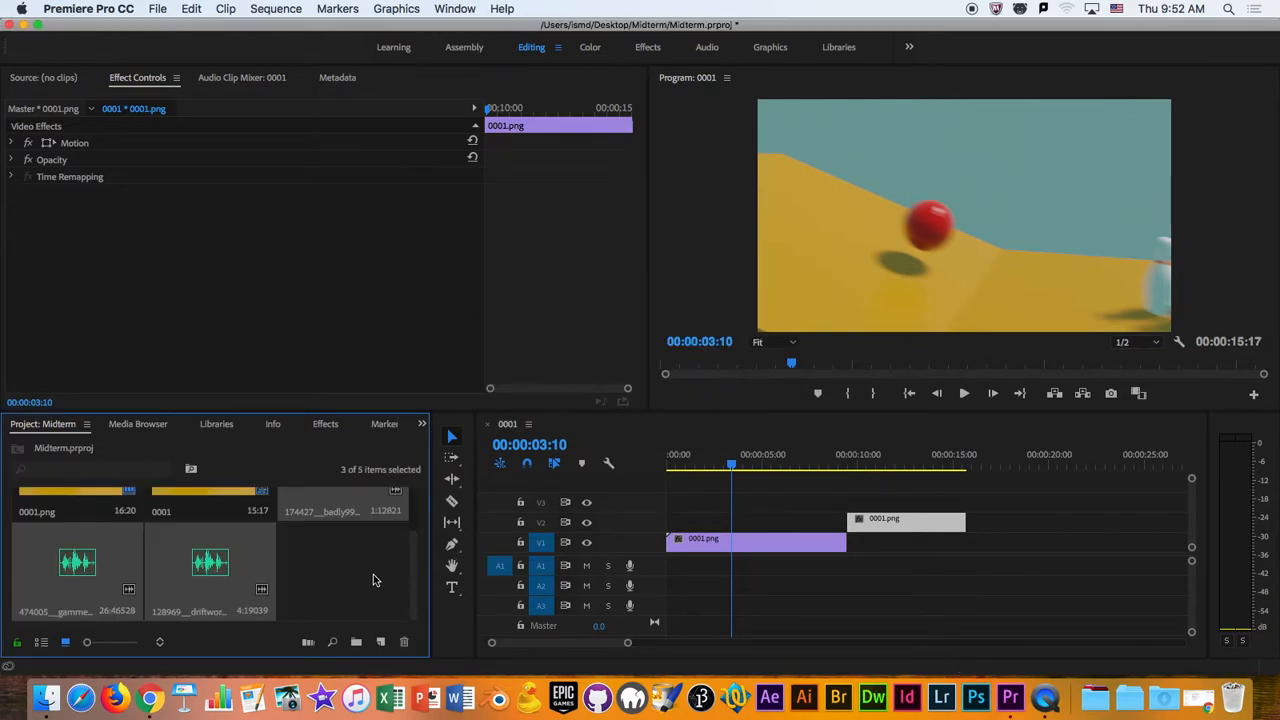
pyautogui.press('Delete')
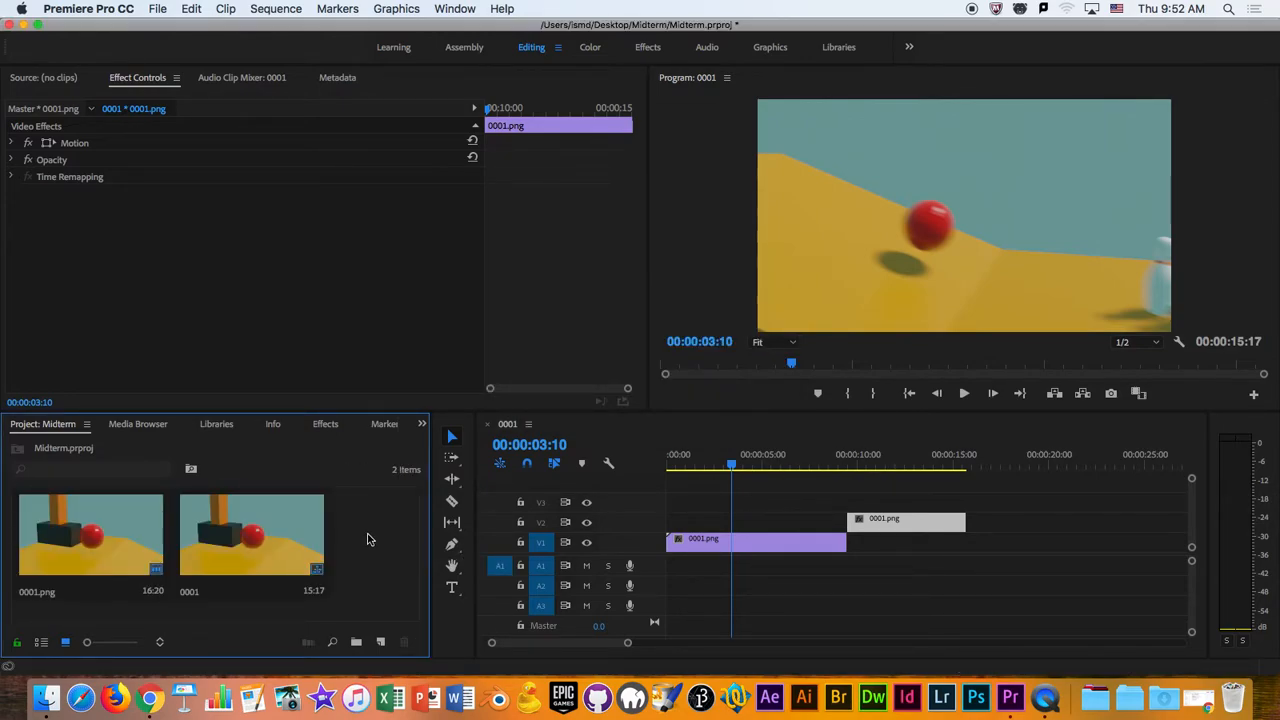
# - Import the whole Audio folder from Midterm as a bin and dismiss the import failure message
pyautogui.doubleClick(367, 540)
pyautogui.click(598, 112)
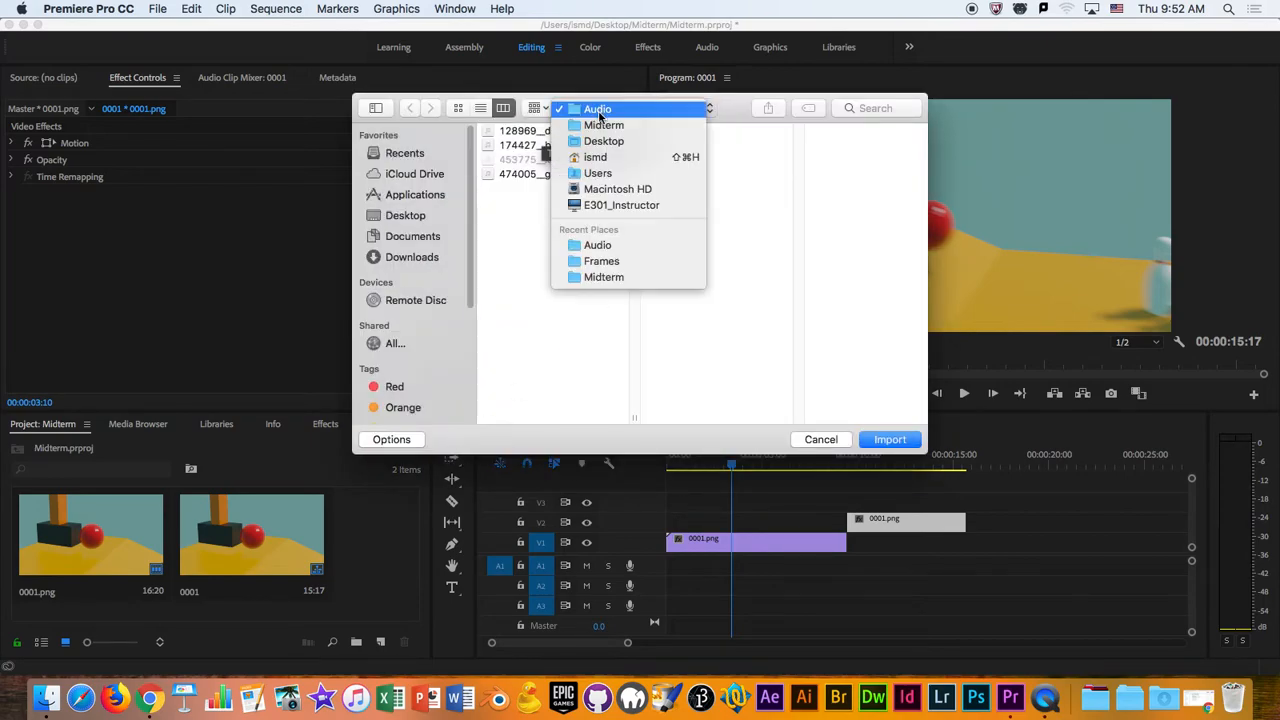
pyautogui.click(603, 125)
pyautogui.click(672, 128)
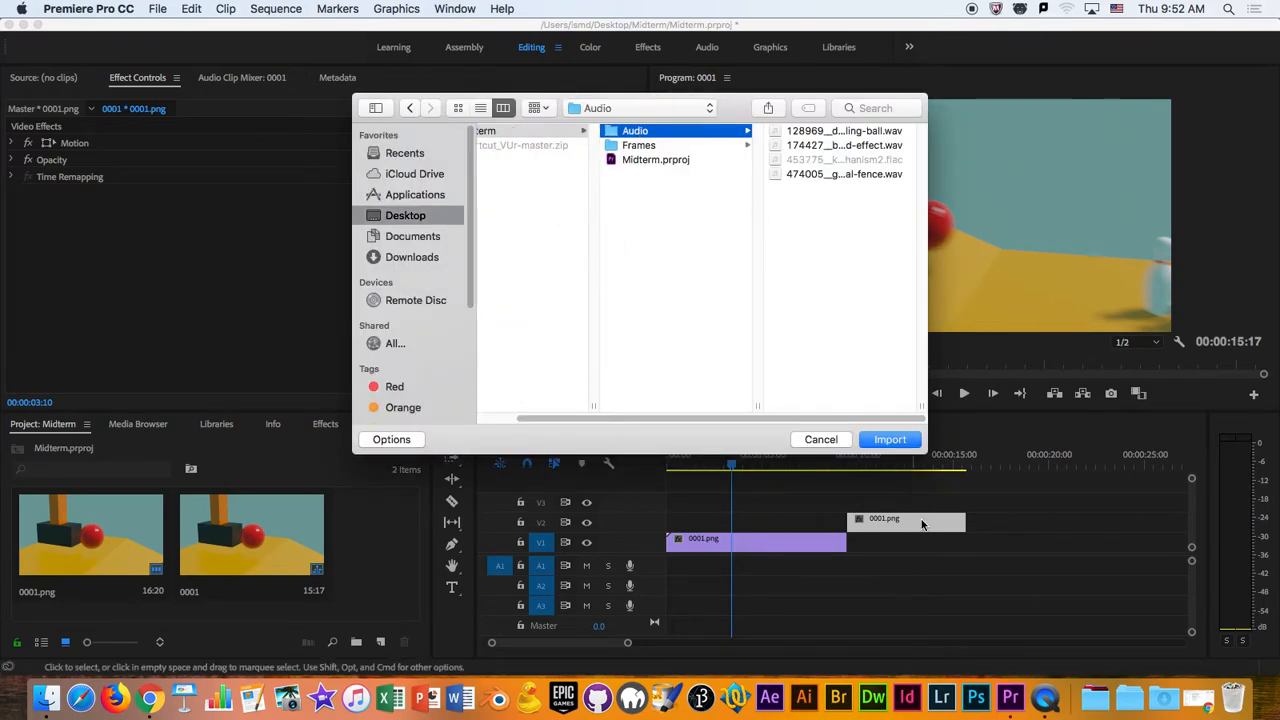
pyautogui.click(896, 444)
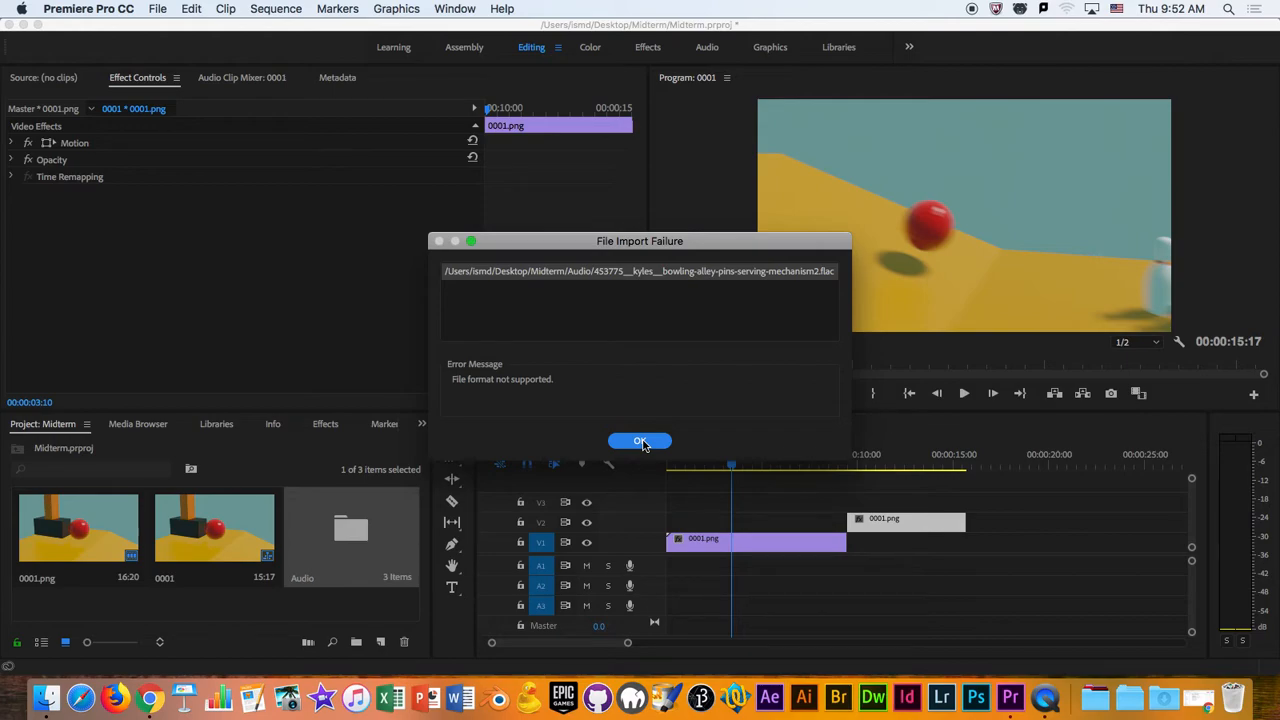
pyautogui.click(642, 444)
pyautogui.click(374, 603)
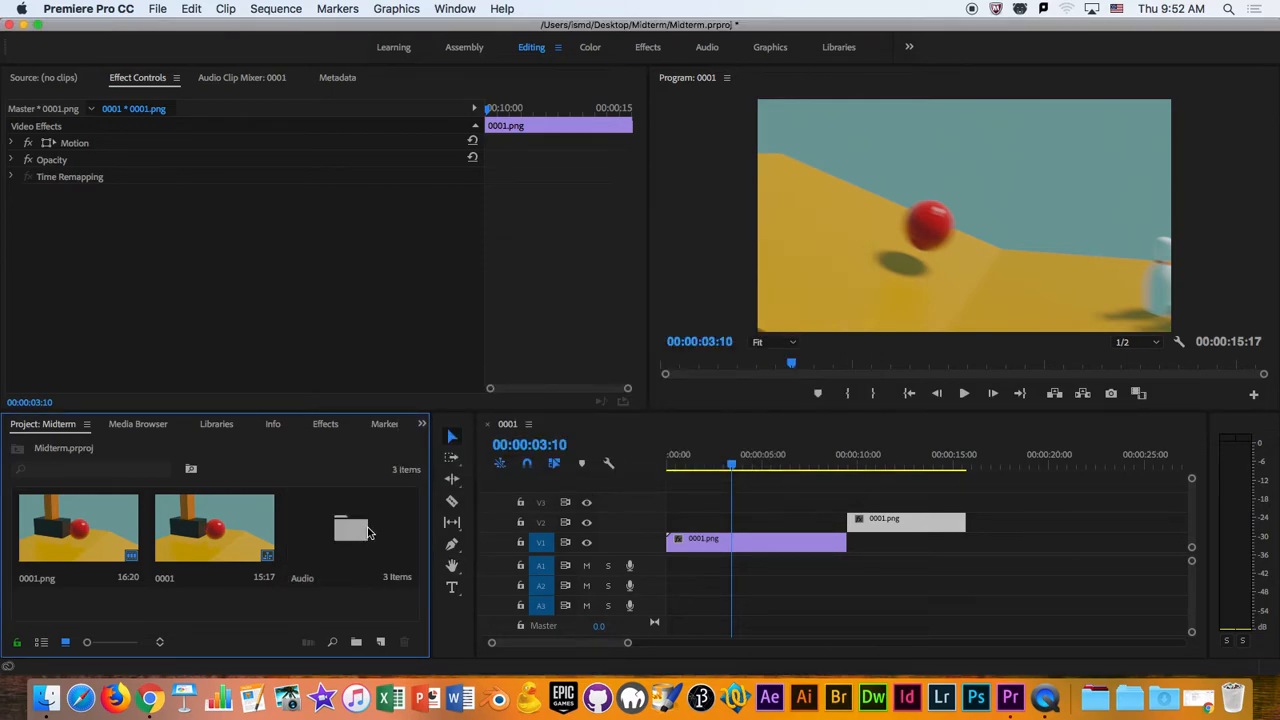
# - Compare the icon and list views of the project items, keep the list view, and expand the Audio bin
pyautogui.click(368, 532)
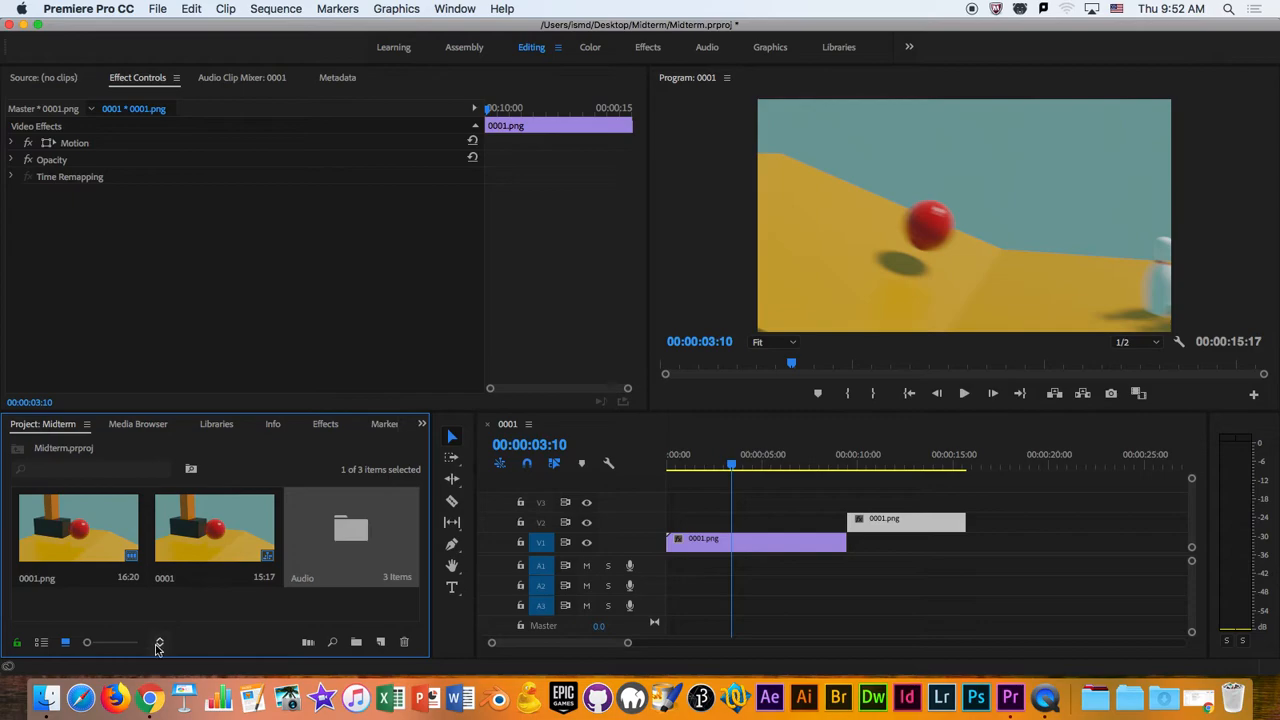
pyautogui.click(41, 642)
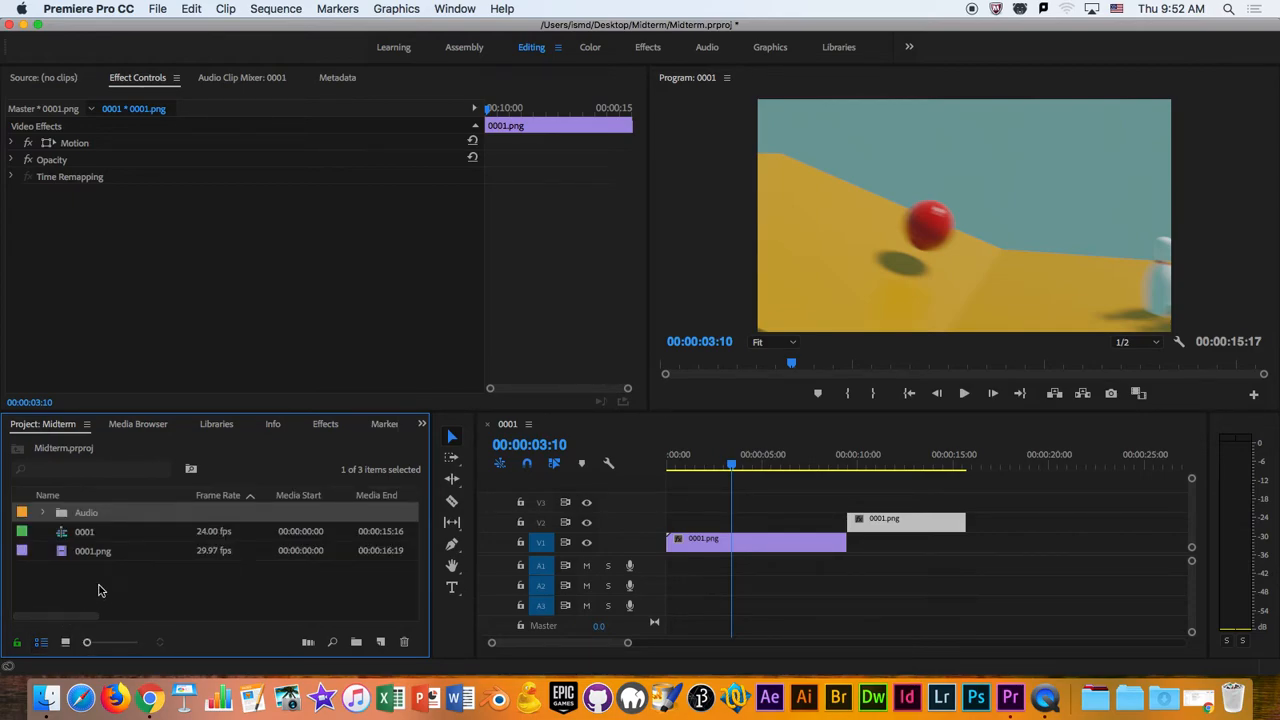
pyautogui.click(42, 514)
pyautogui.click(42, 514)
pyautogui.click(65, 642)
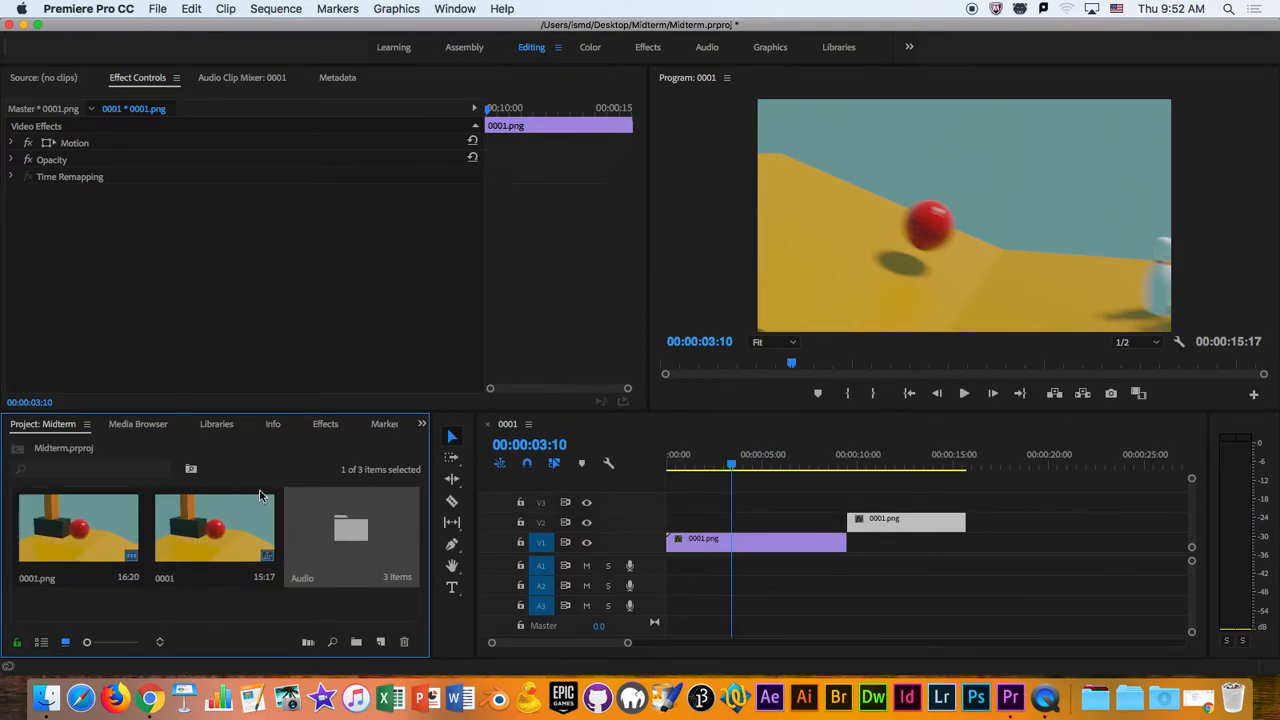
pyautogui.click(41, 642)
pyautogui.click(69, 595)
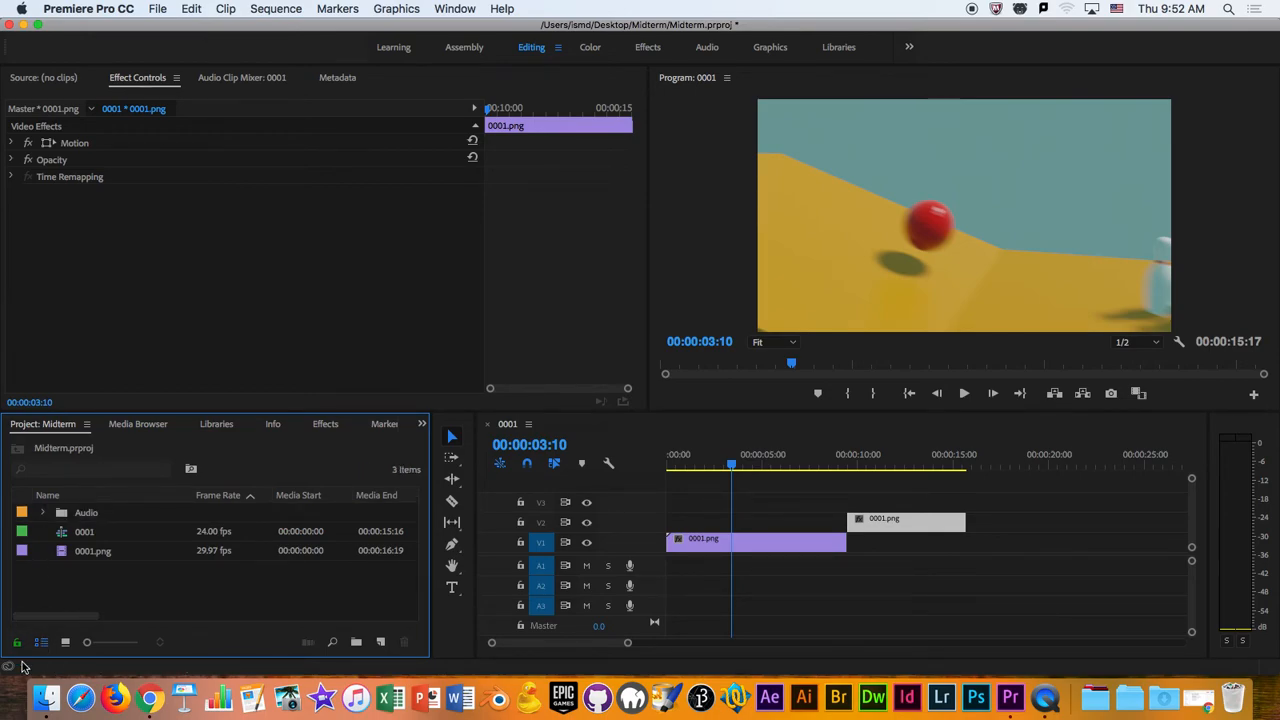
pyautogui.click(43, 512)
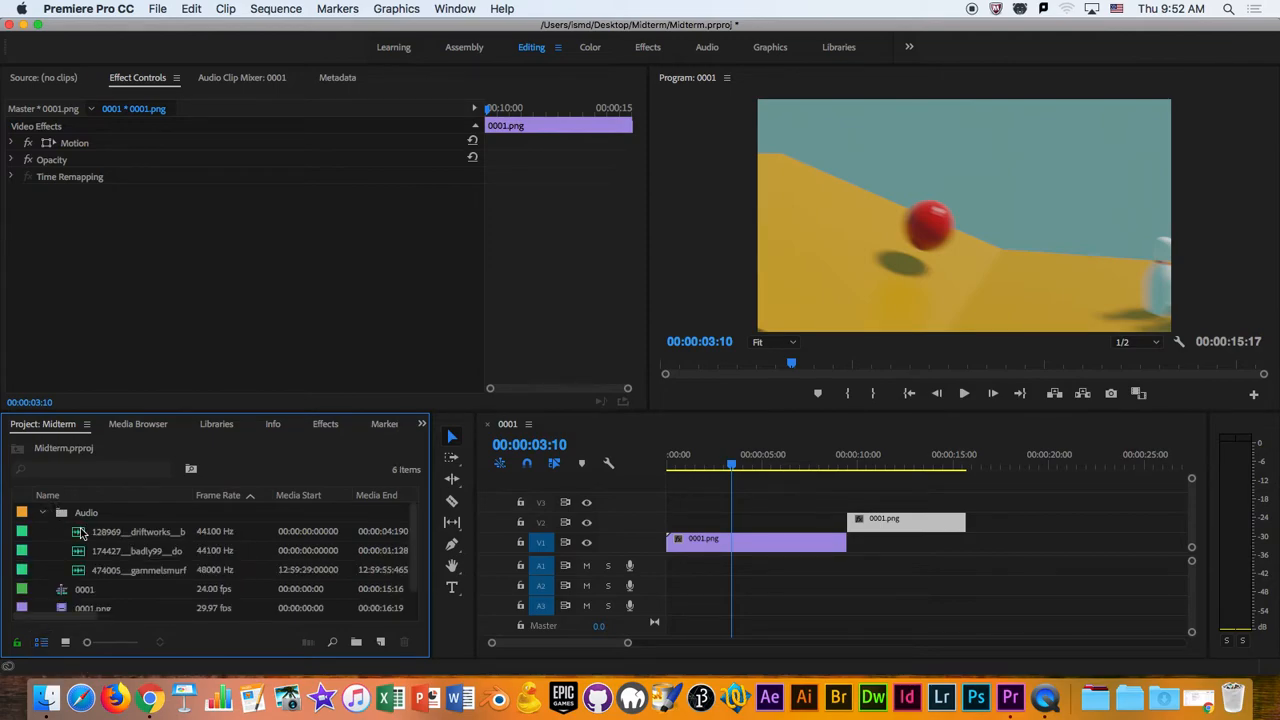
# - Open the bowling-ball sound from the Audio bin in the Source Monitor and play it, replaying part of it from near the start
pyautogui.click(108, 537)
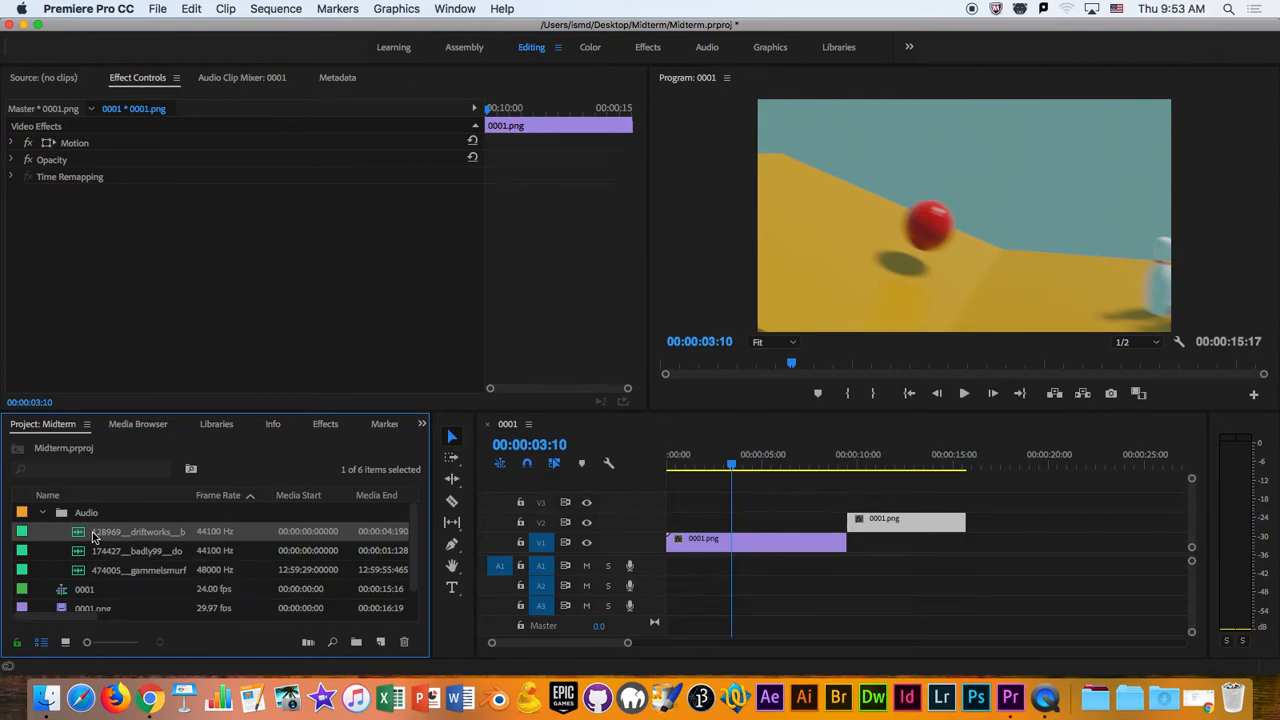
pyautogui.doubleClick(80, 538)
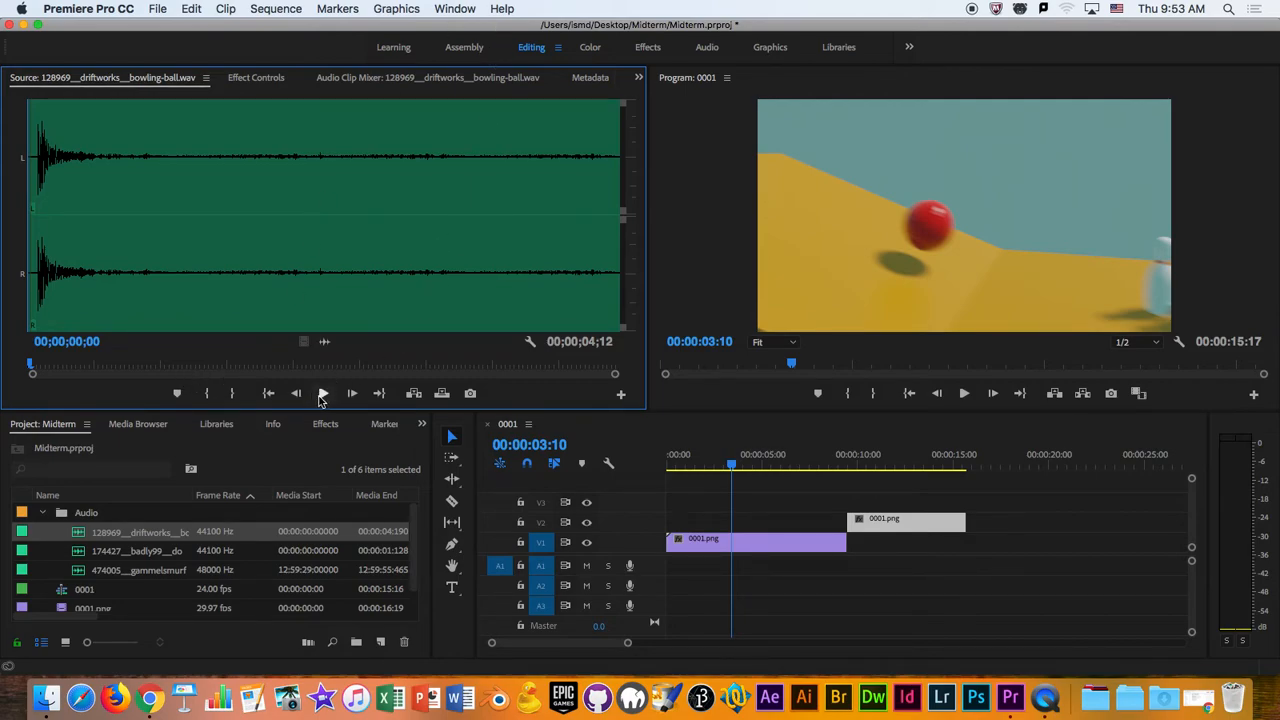
pyautogui.click(322, 394)
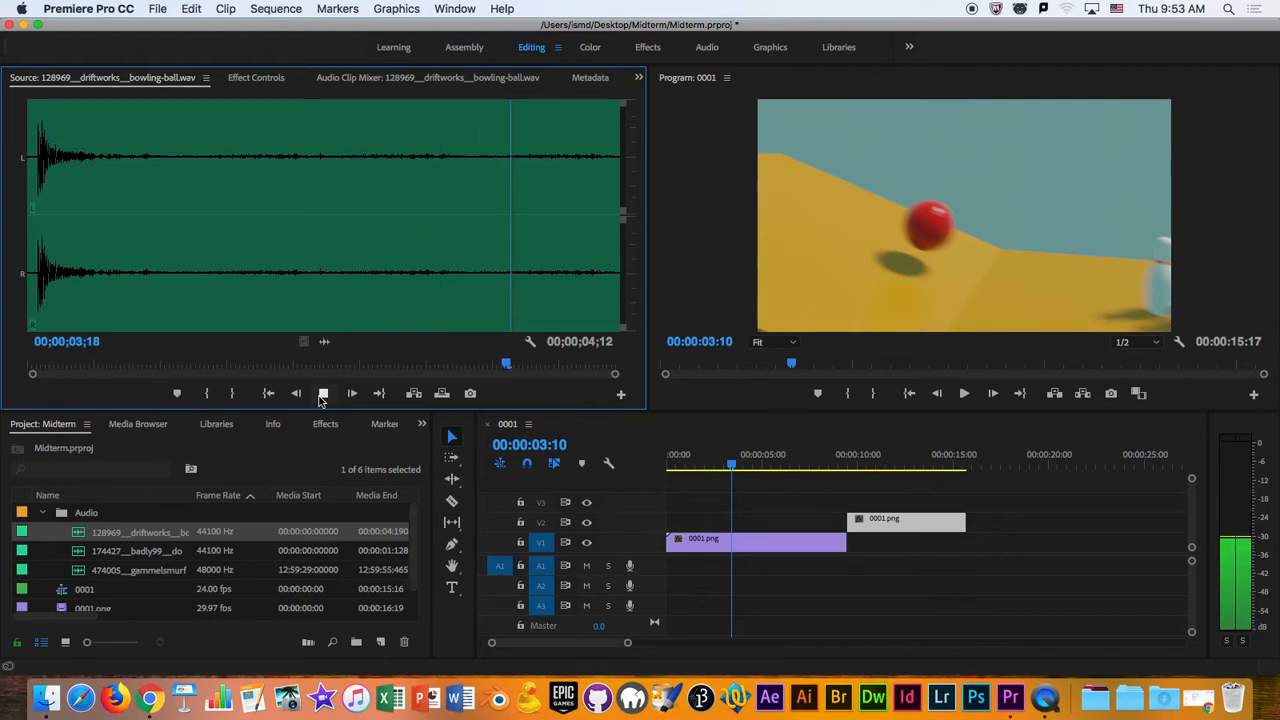
pyautogui.click(165, 366)
pyautogui.moveTo(165, 367); pyautogui.dragTo(147, 367)
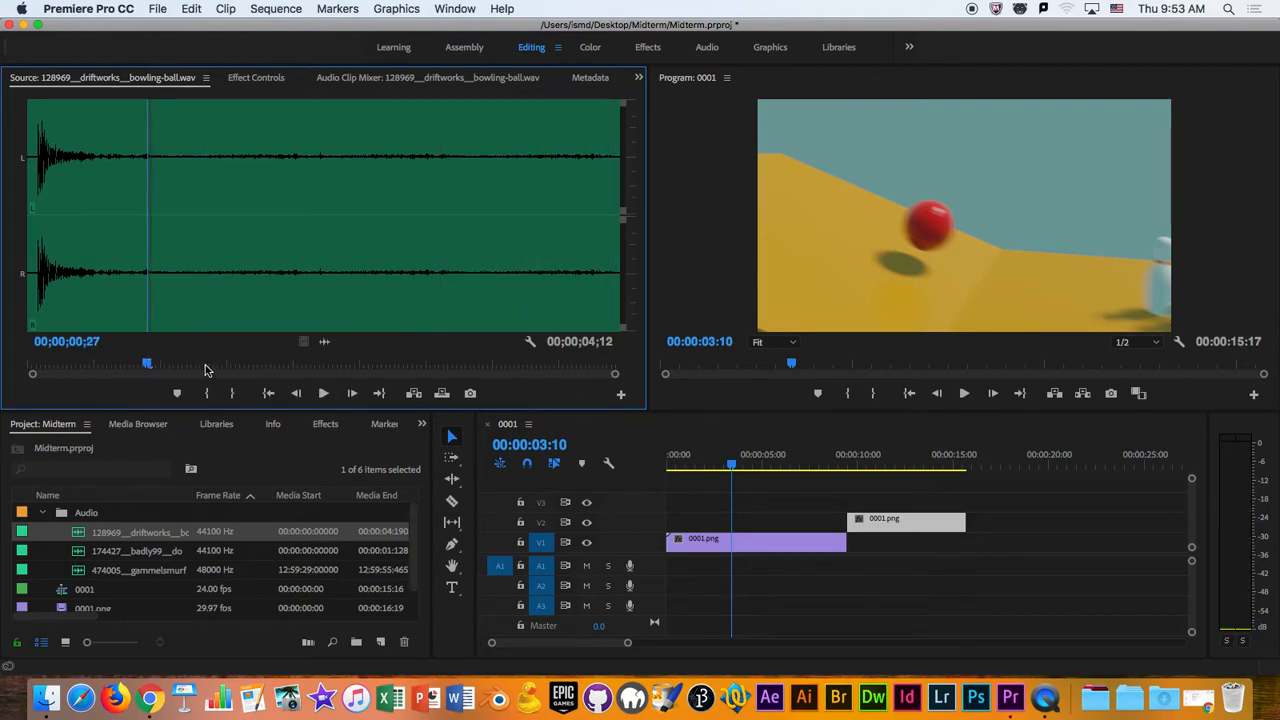
pyautogui.click(325, 394)
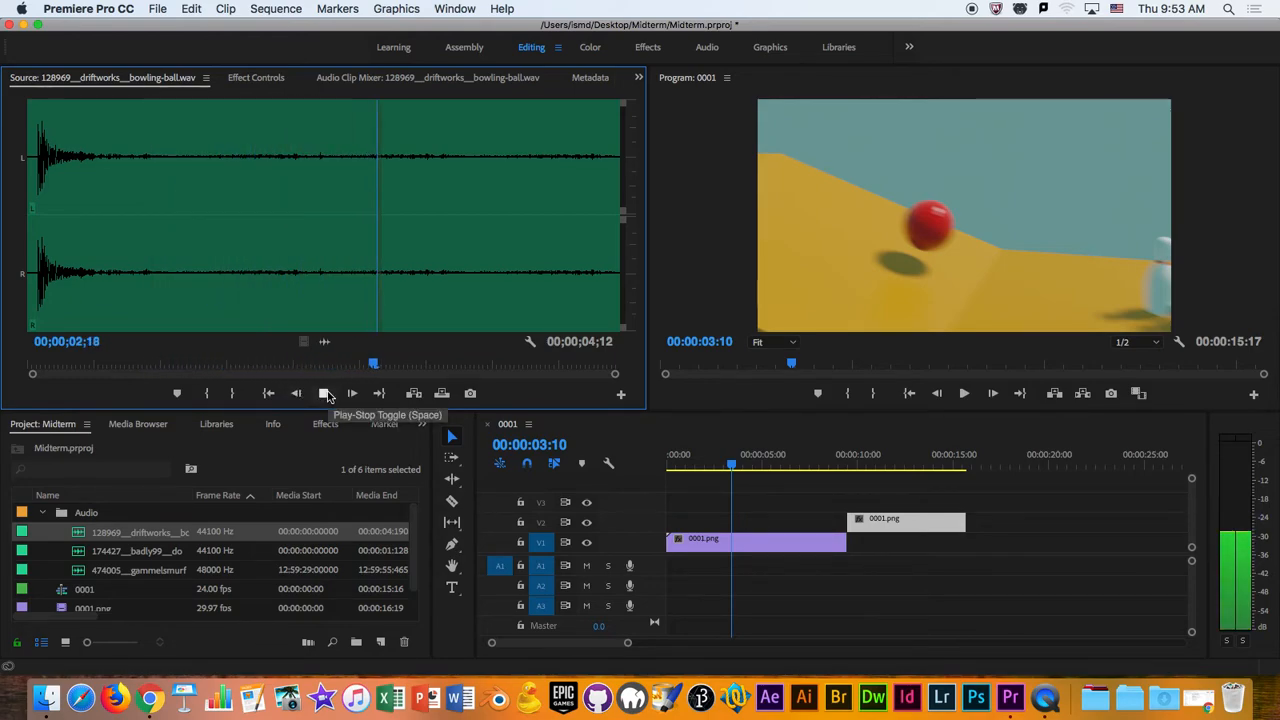
pyautogui.click(325, 394)
# - Open the domino sound effect from the Audio bin in the Source Monitor and play it twice
pyautogui.click(122, 551)
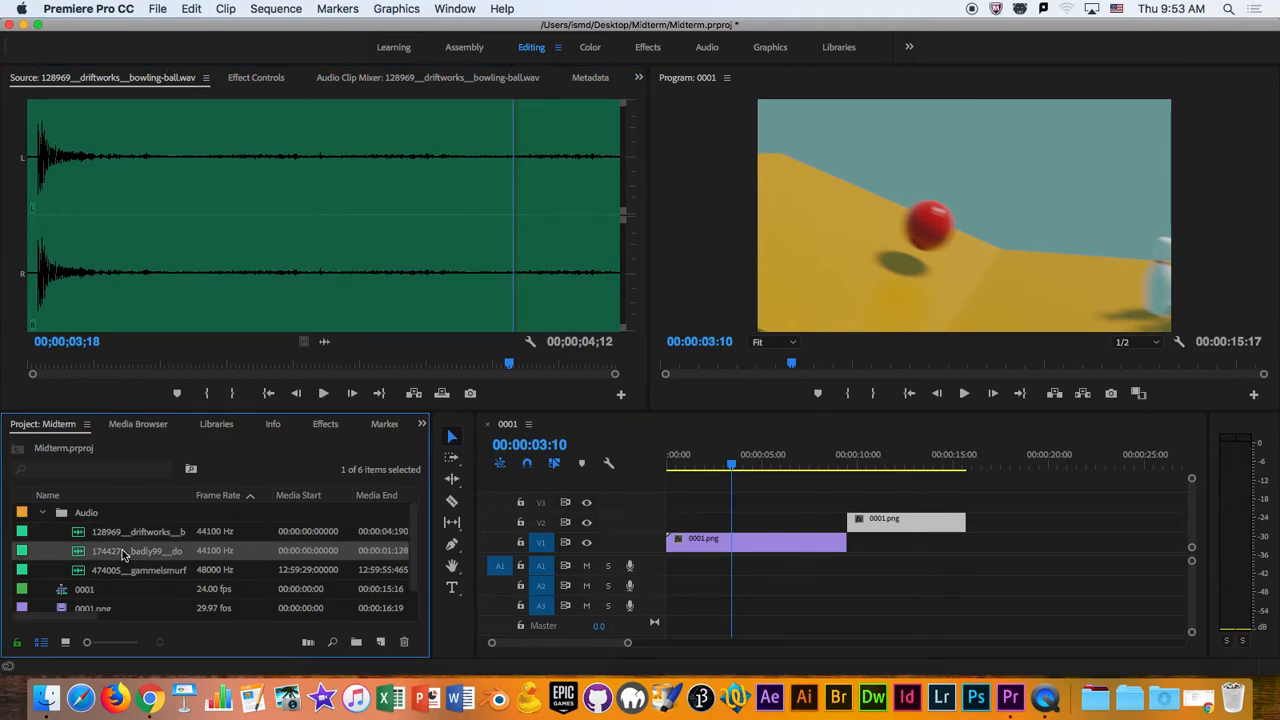
pyautogui.doubleClick(77, 556)
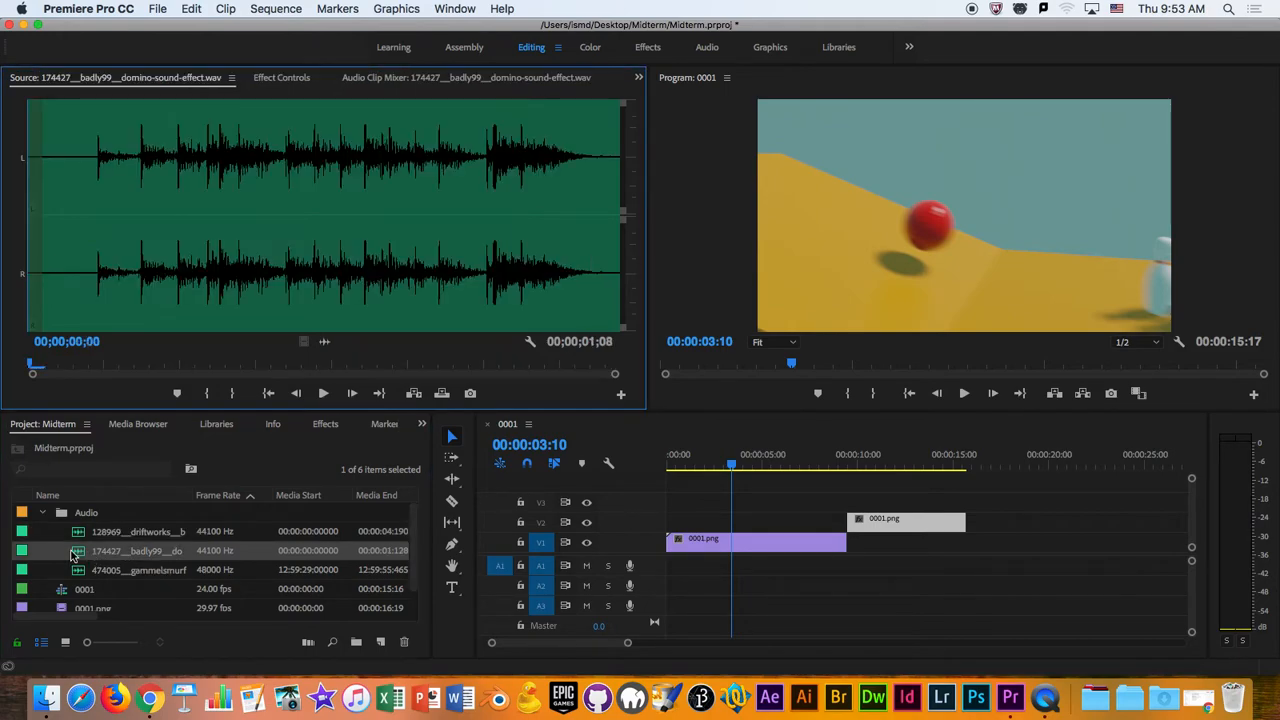
pyautogui.click(326, 393)
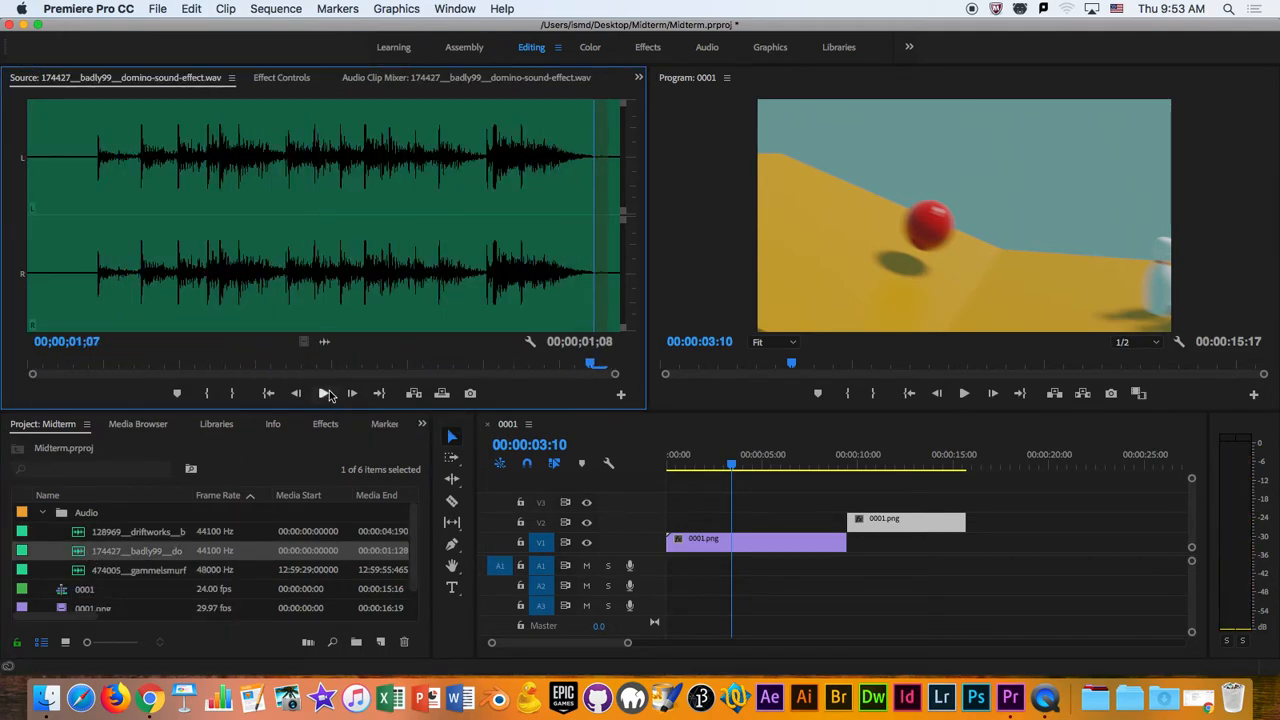
pyautogui.click(326, 393)
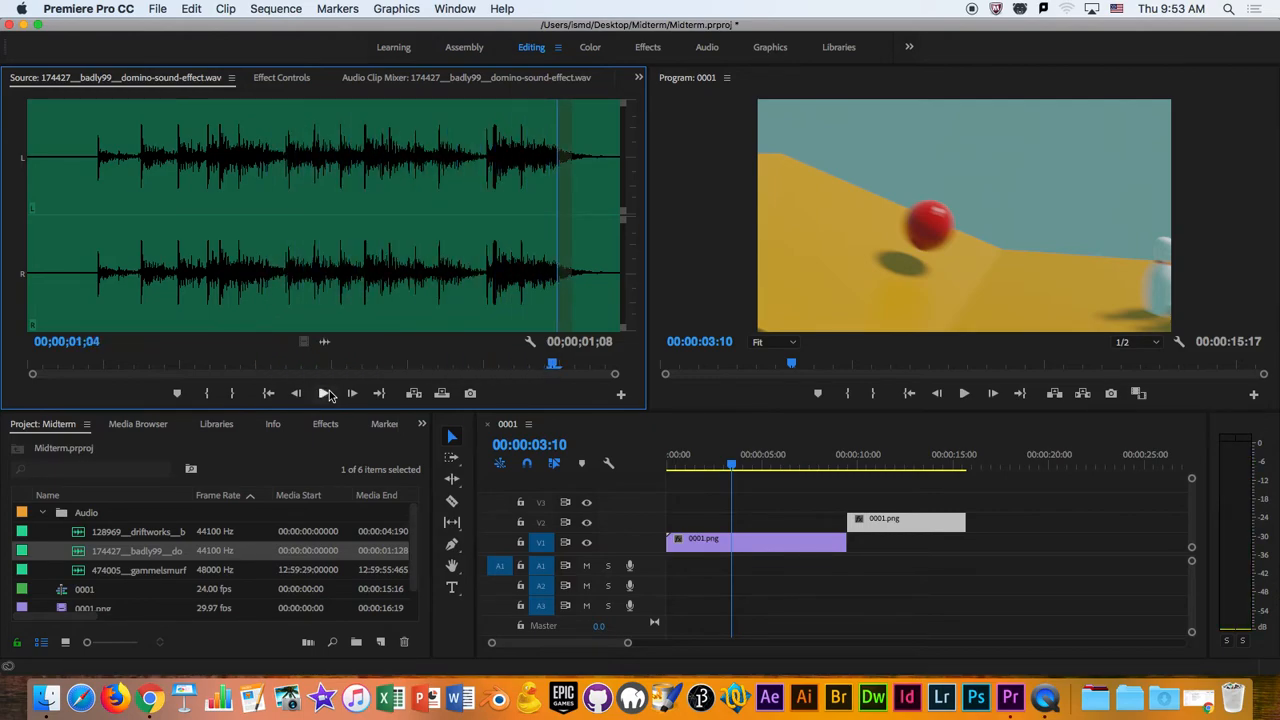
# - Raise the system volume, open the hammer-on-metal-fence sound in the Source Monitor, and listen to several of its hits
pyautogui.press('XF86AudioRaiseVolume')
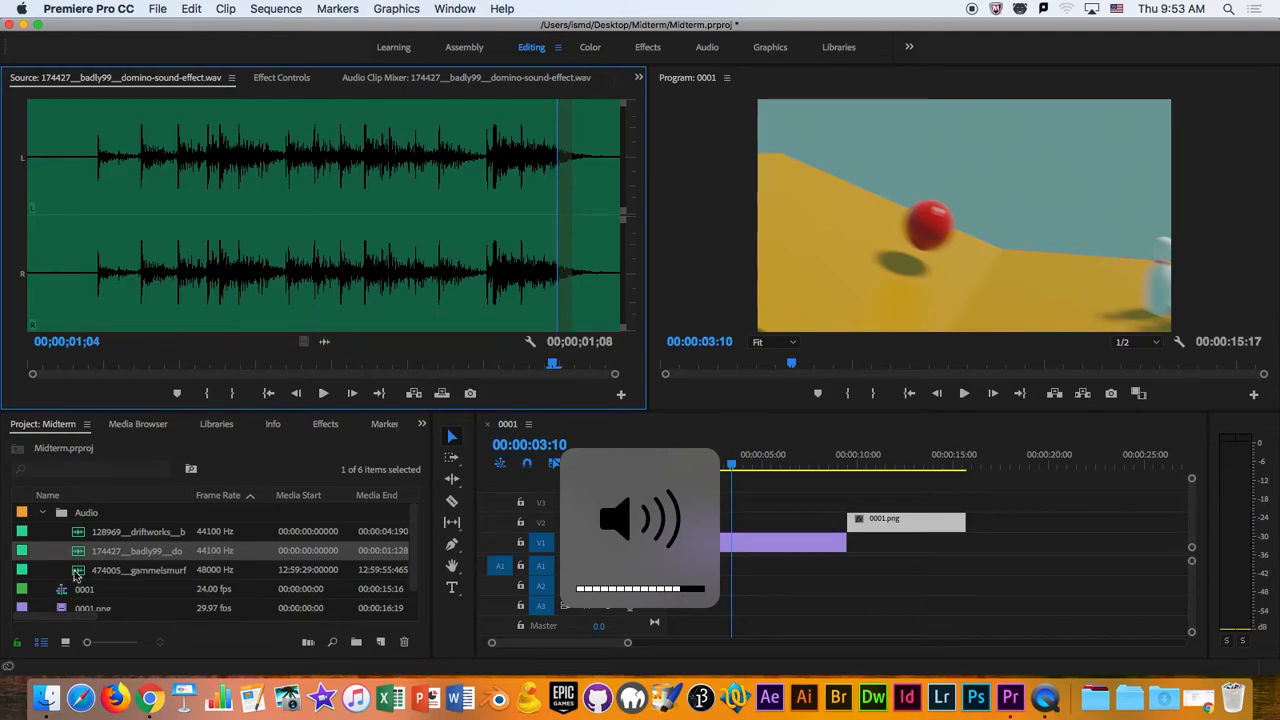
pyautogui.doubleClick(70, 575)
pyautogui.press('space')
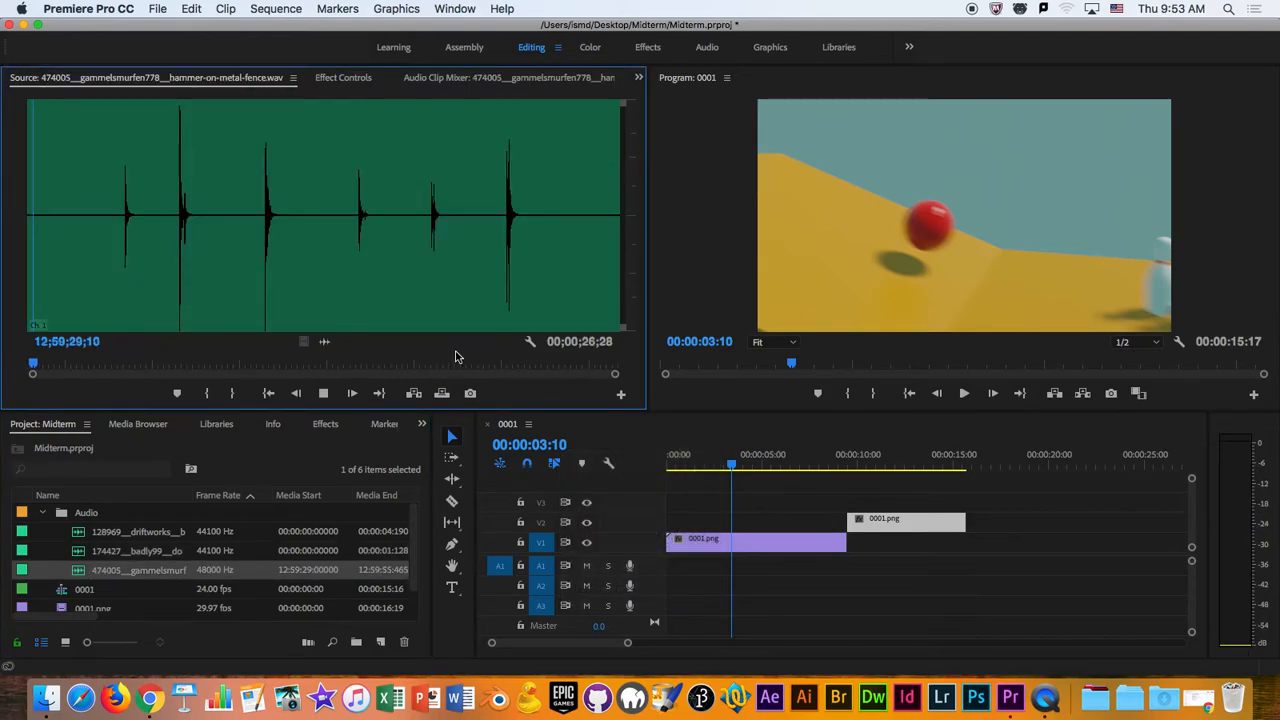
pyautogui.moveTo(76, 365); pyautogui.dragTo(113, 367)
pyautogui.press('space')
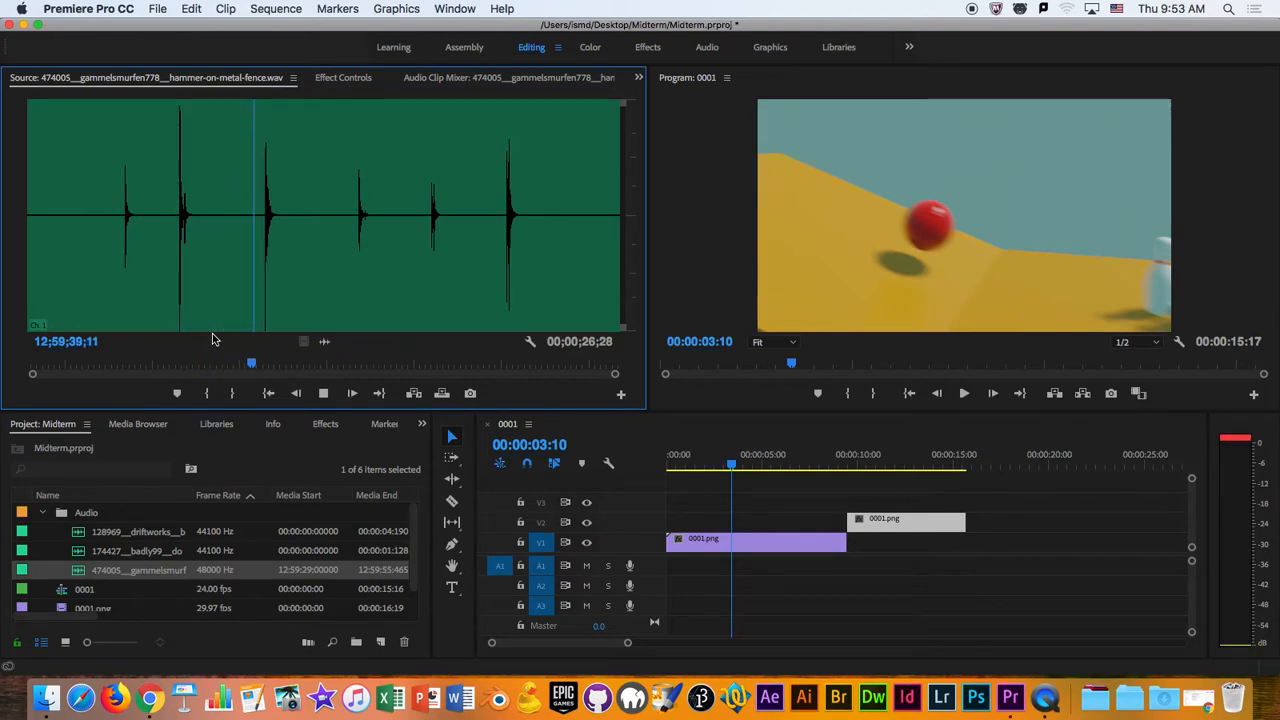
pyautogui.press('space')
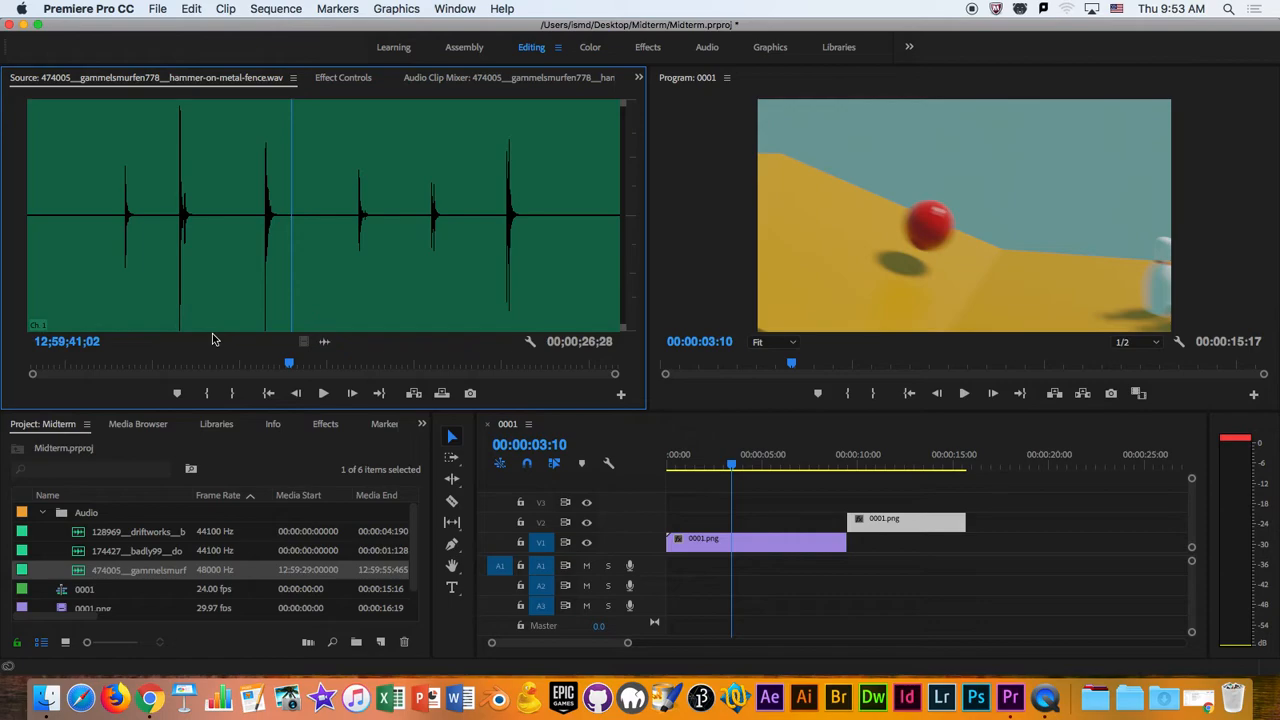
pyautogui.press('space')
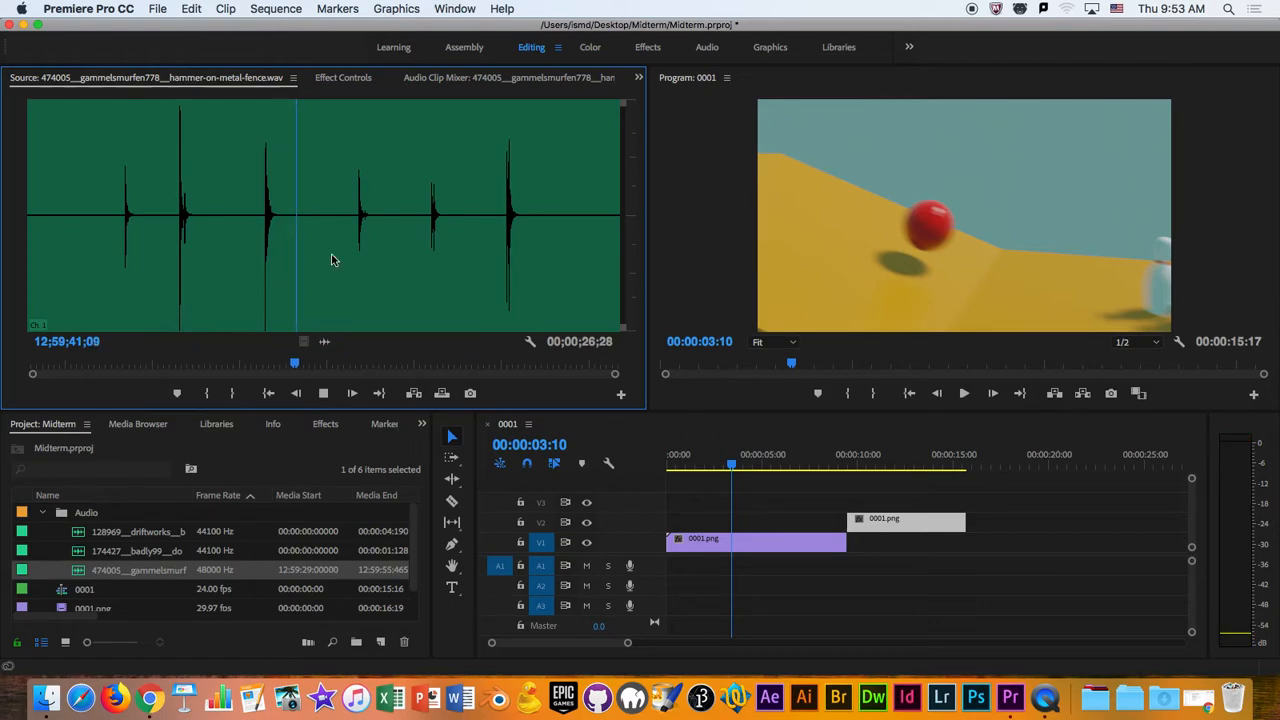
pyautogui.press('space')
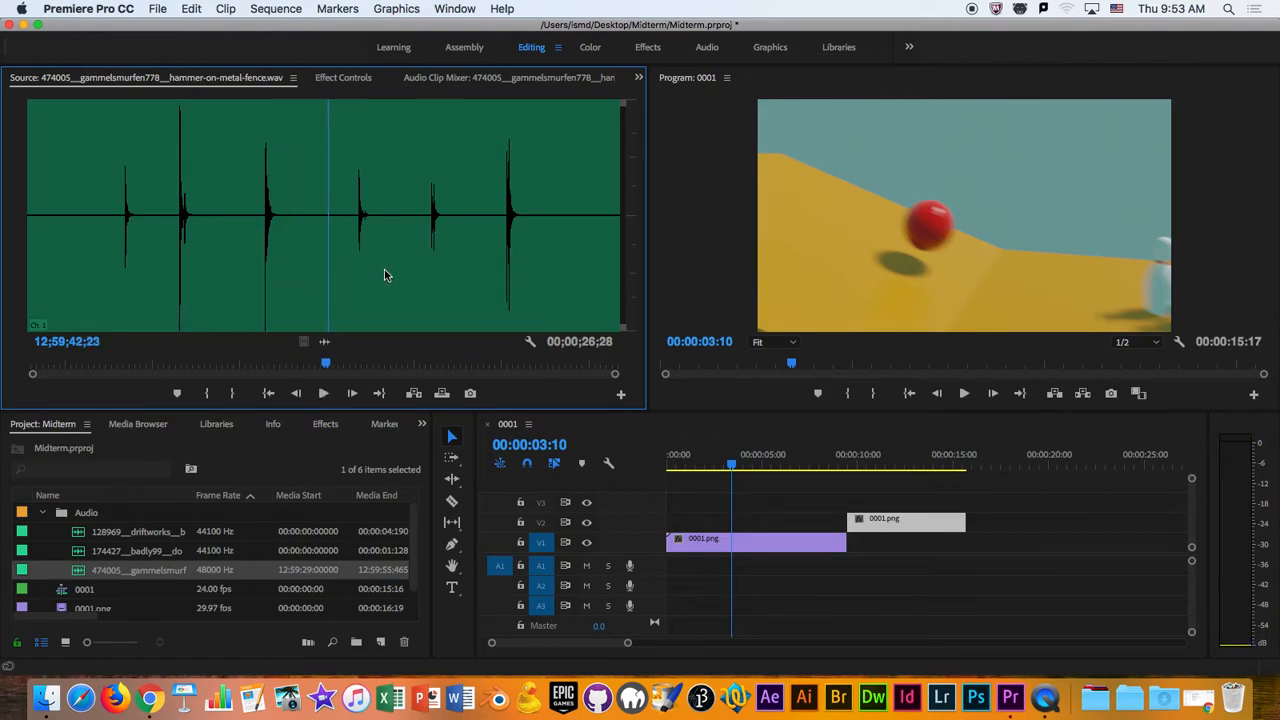
pyautogui.click(88, 551)
pyautogui.click(78, 534)
pyautogui.click(82, 550)
pyautogui.click(83, 569)
pyautogui.click(83, 551)
pyautogui.click(90, 532)
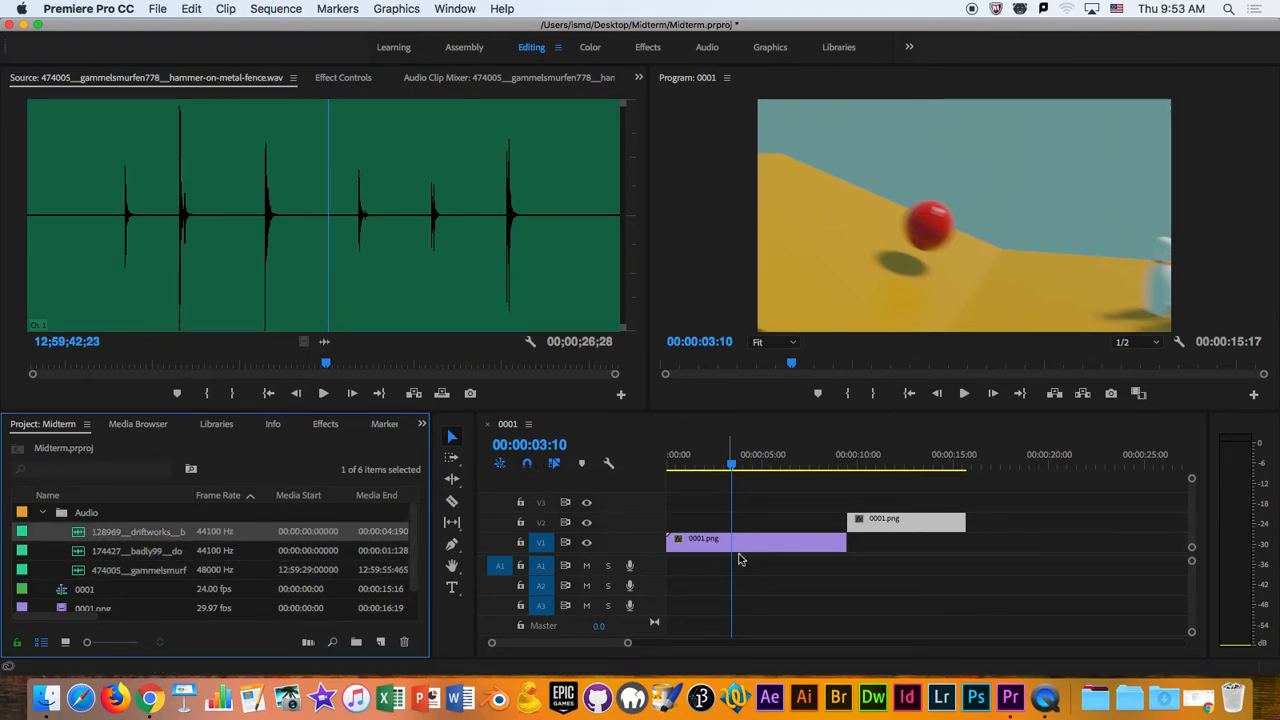
# - Switch to Chrome, open Freesound.org from the Resources on the Animation class page, and look over its home page
pyautogui.click(150, 698)
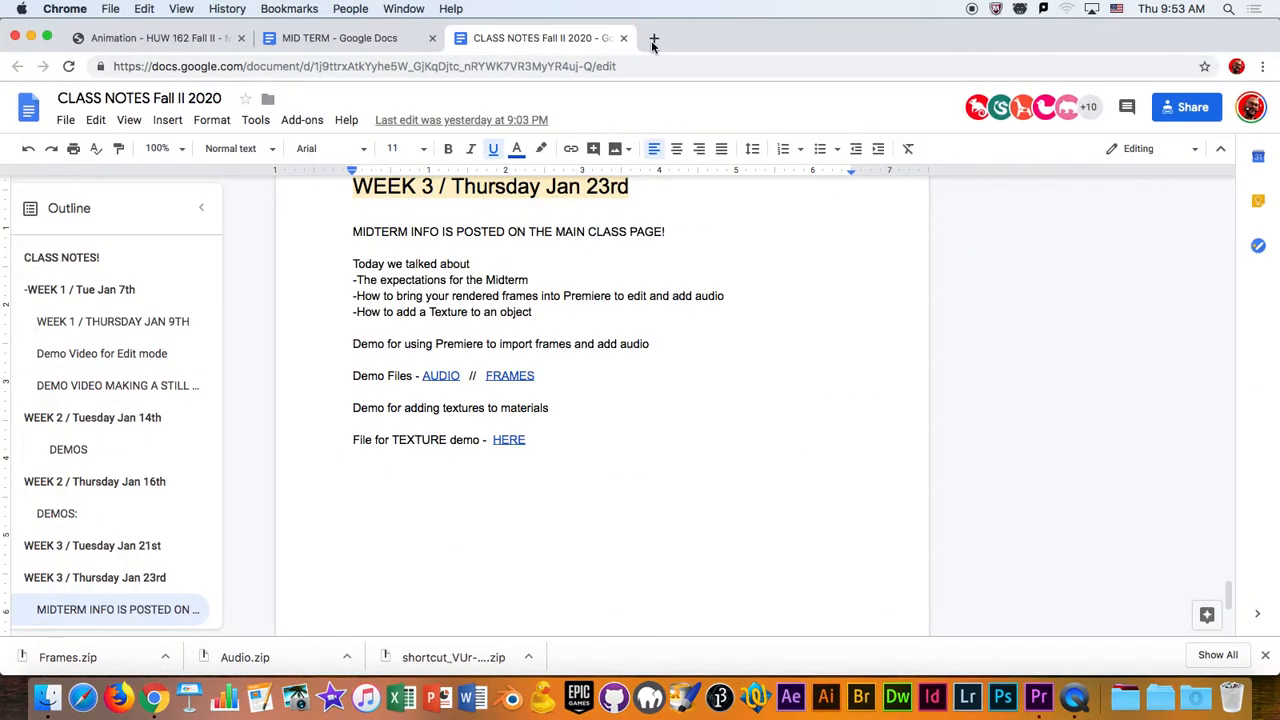
pyautogui.click(183, 41)
pyautogui.scroll(-3, 433, 285)
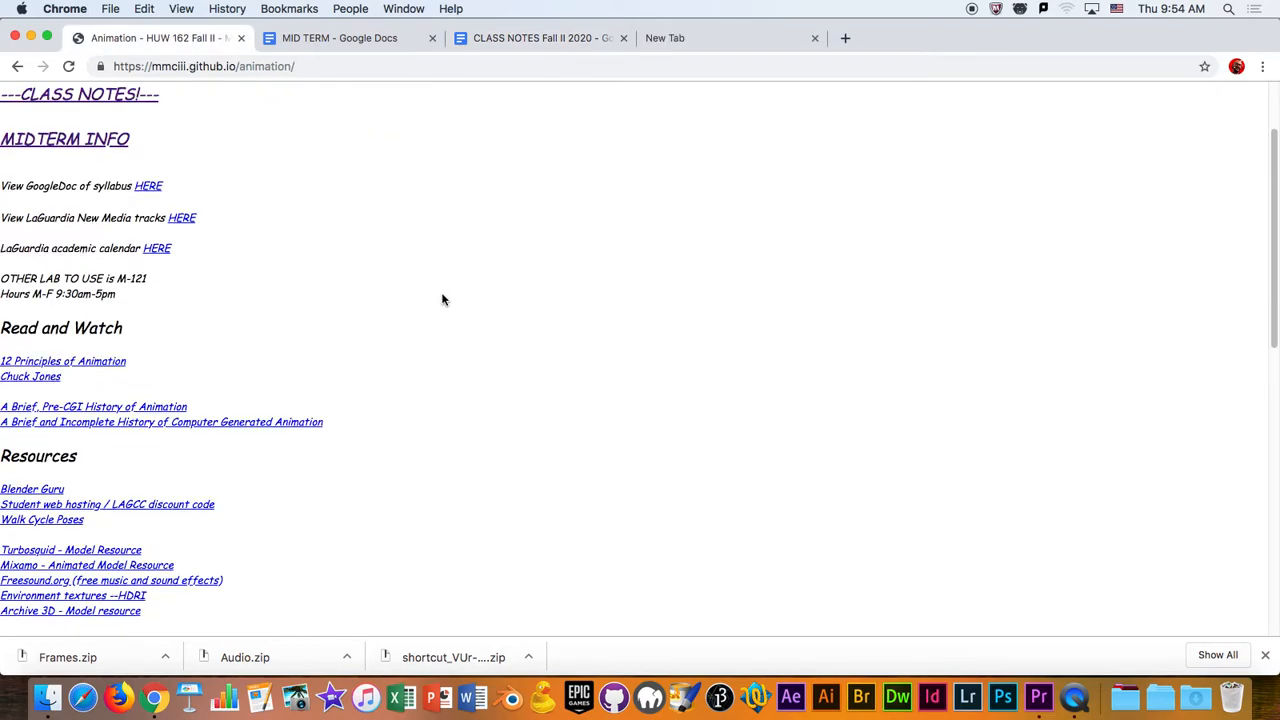
pyautogui.scroll(-1, 174, 511)
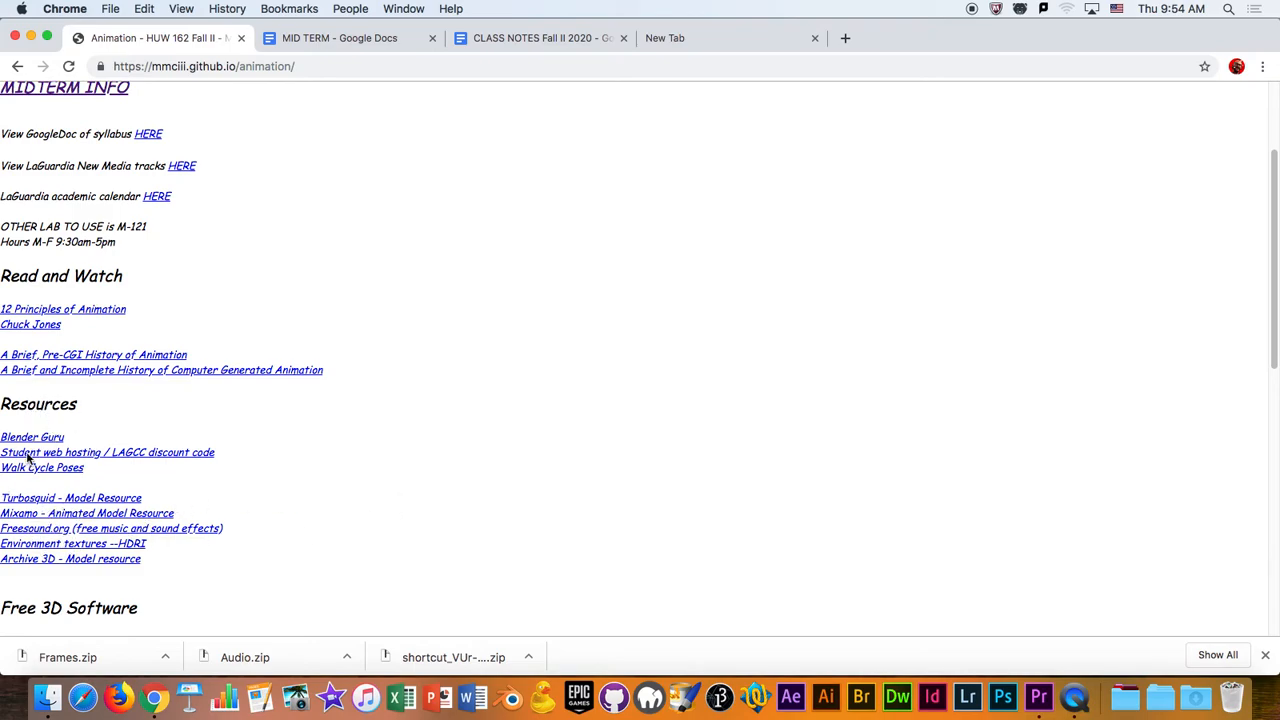
pyautogui.click(49, 530)
pyautogui.click(925, 38)
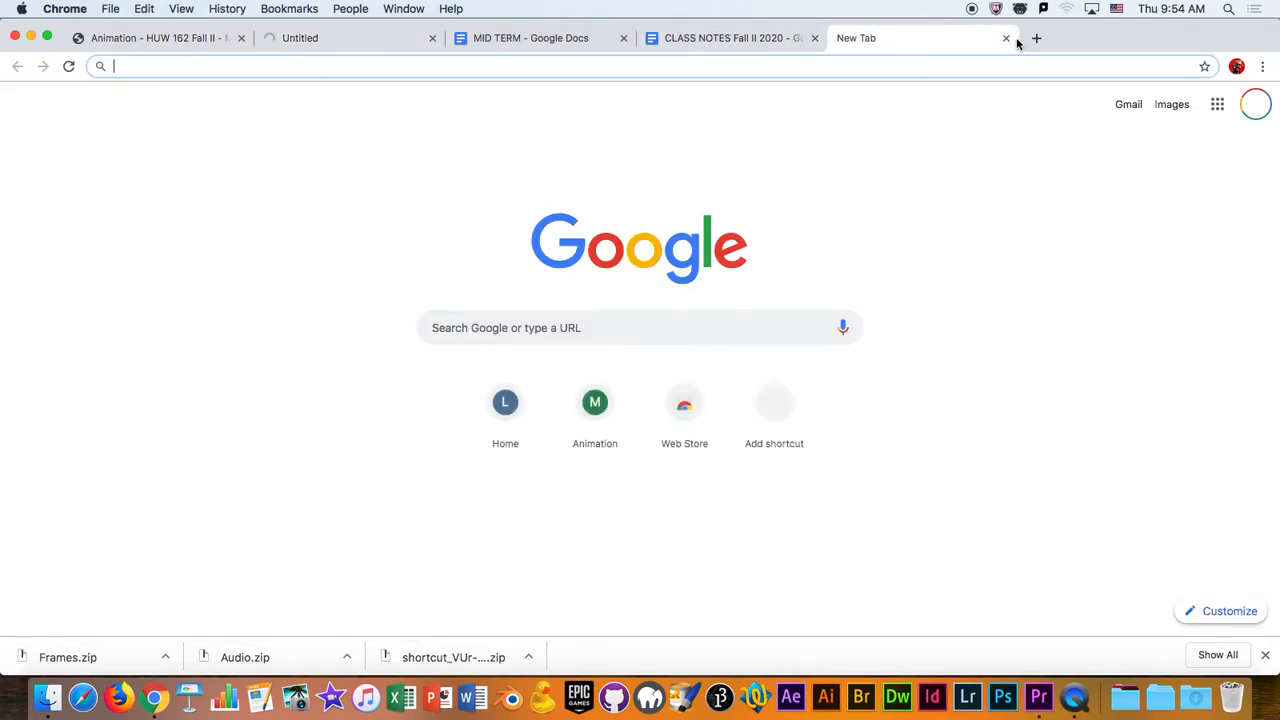
pyautogui.click(1006, 38)
pyautogui.click(307, 40)
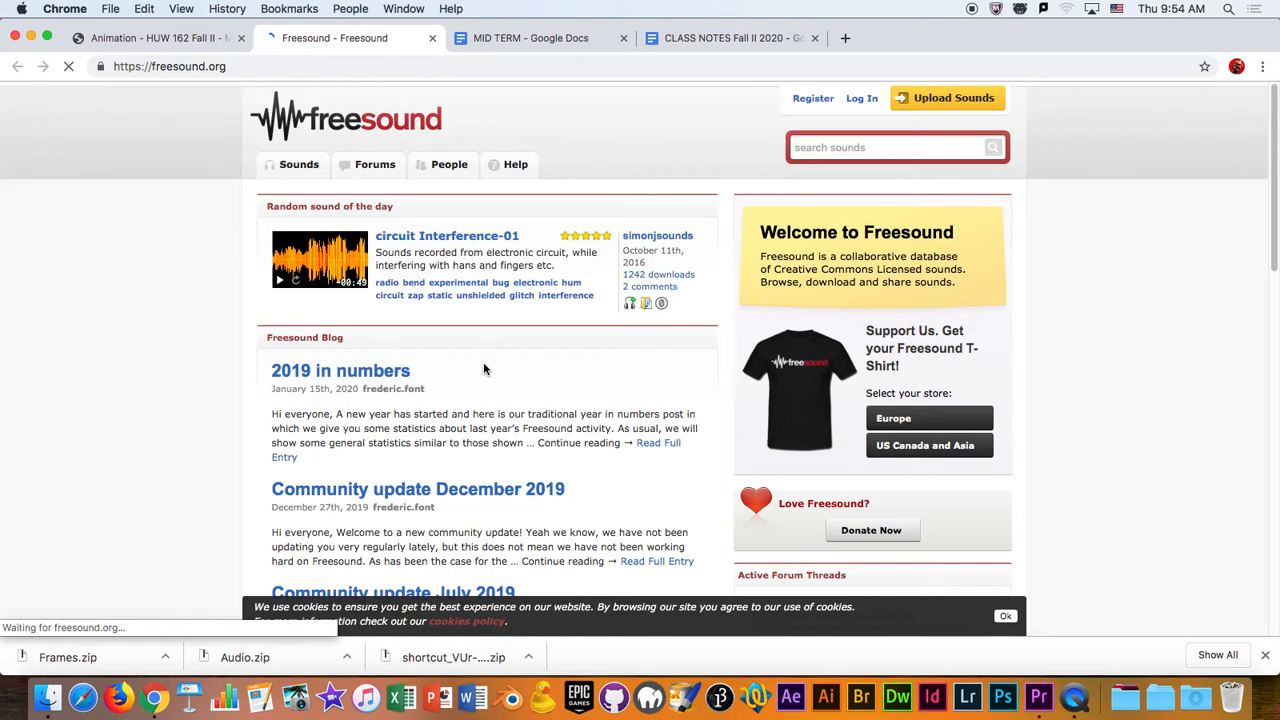
pyautogui.scroll(-1, 164, 269)
pyautogui.scroll(-3, 164, 269)
pyautogui.scroll(4, 171, 257)
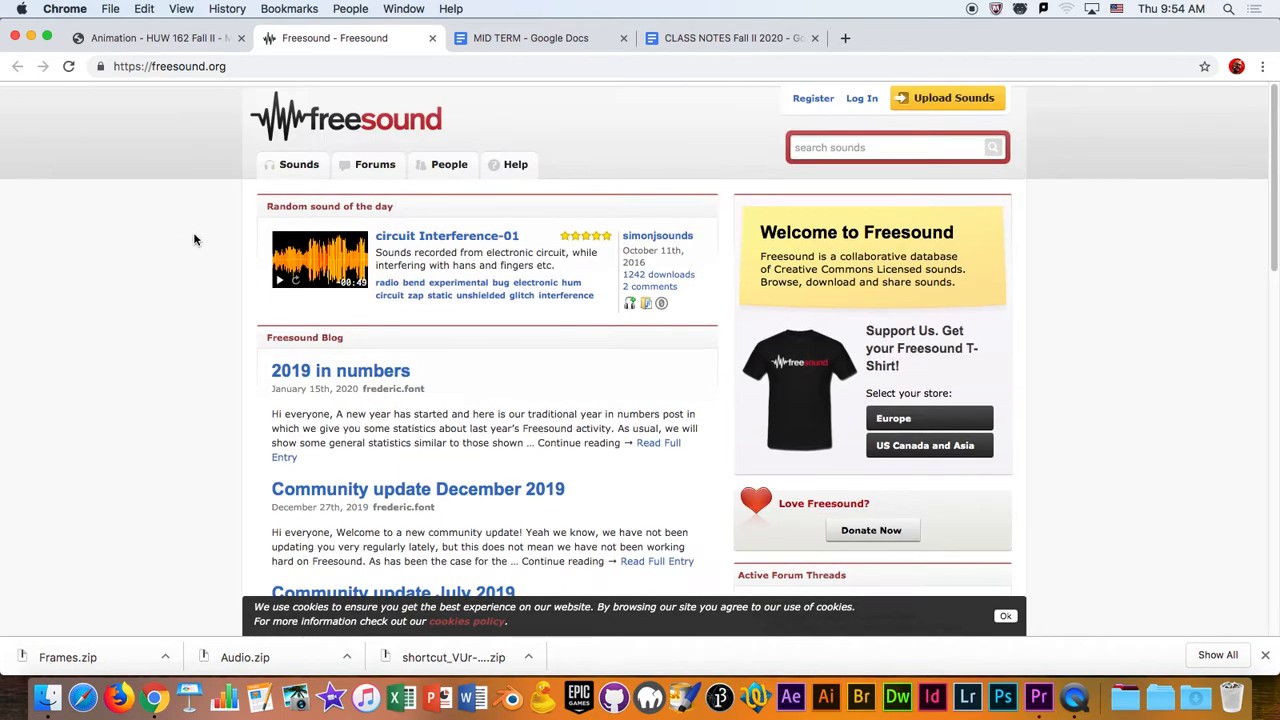
# - Search Freesound for "ufo" and play the "musical saw ascending UFO" preview
pyautogui.click(904, 146)
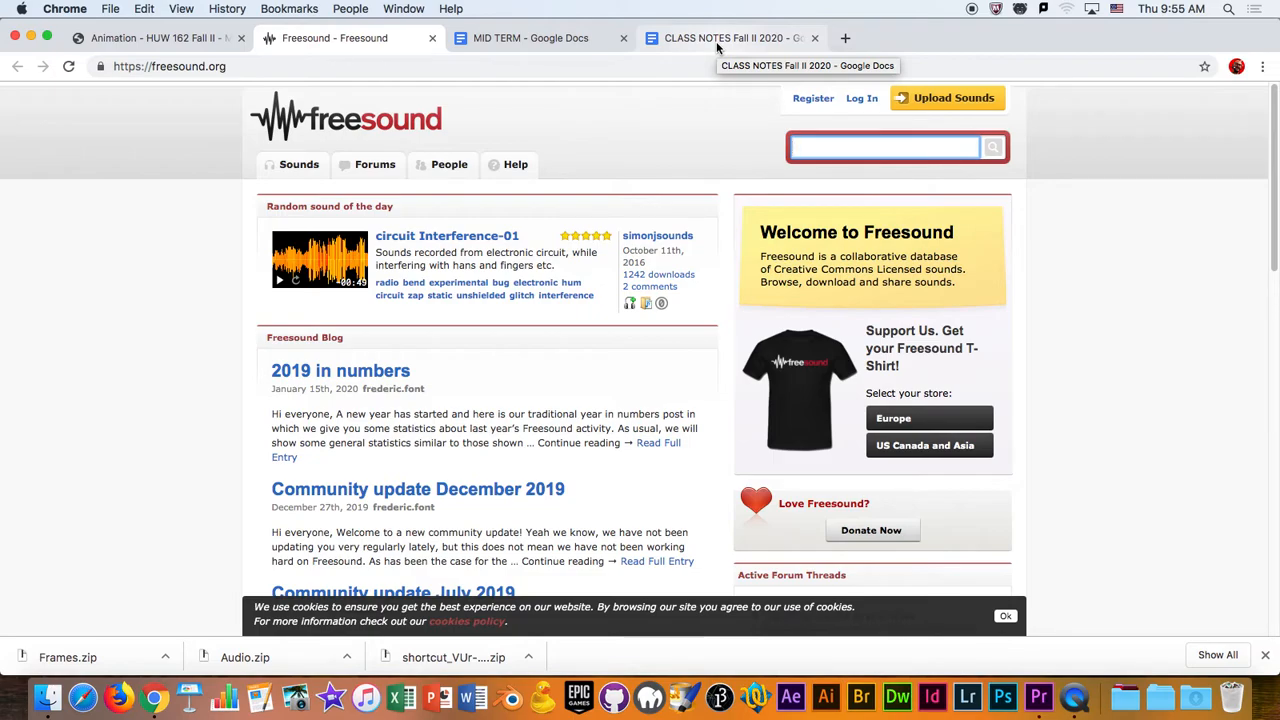
pyautogui.write('ufo')
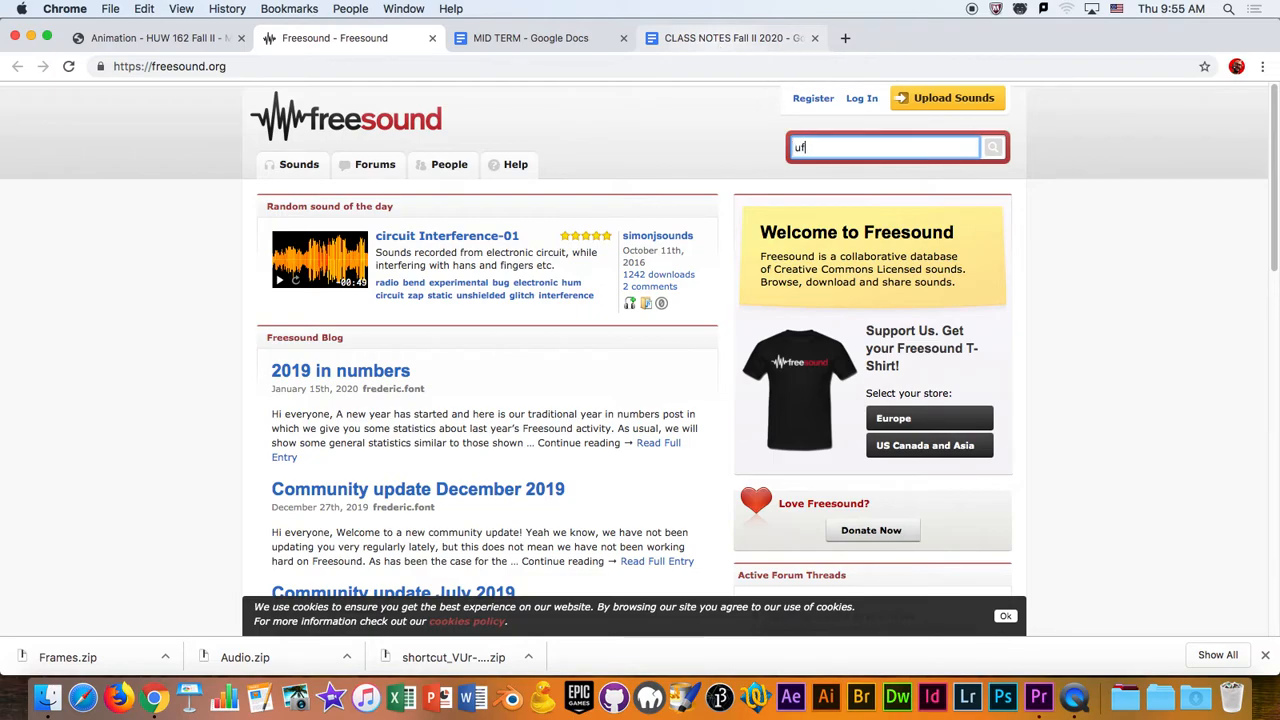
pyautogui.press('Return')
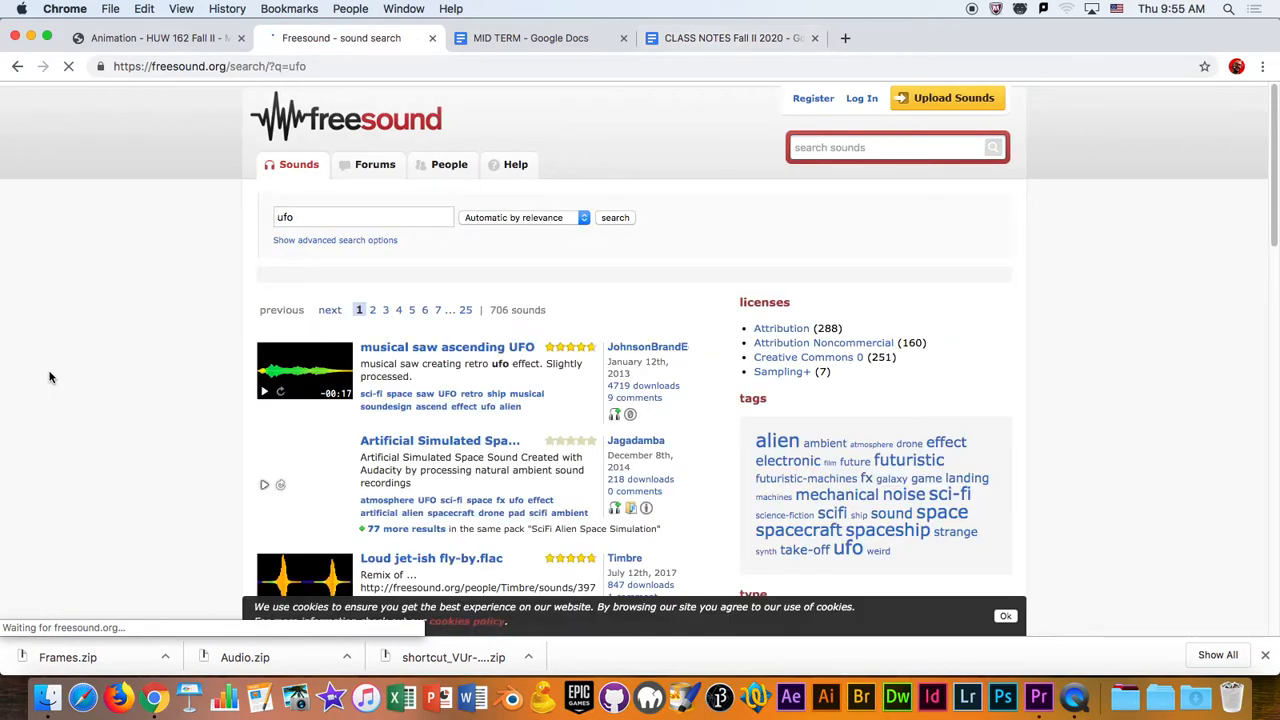
pyautogui.scroll(-3, 305, 240)
pyautogui.click(264, 275)
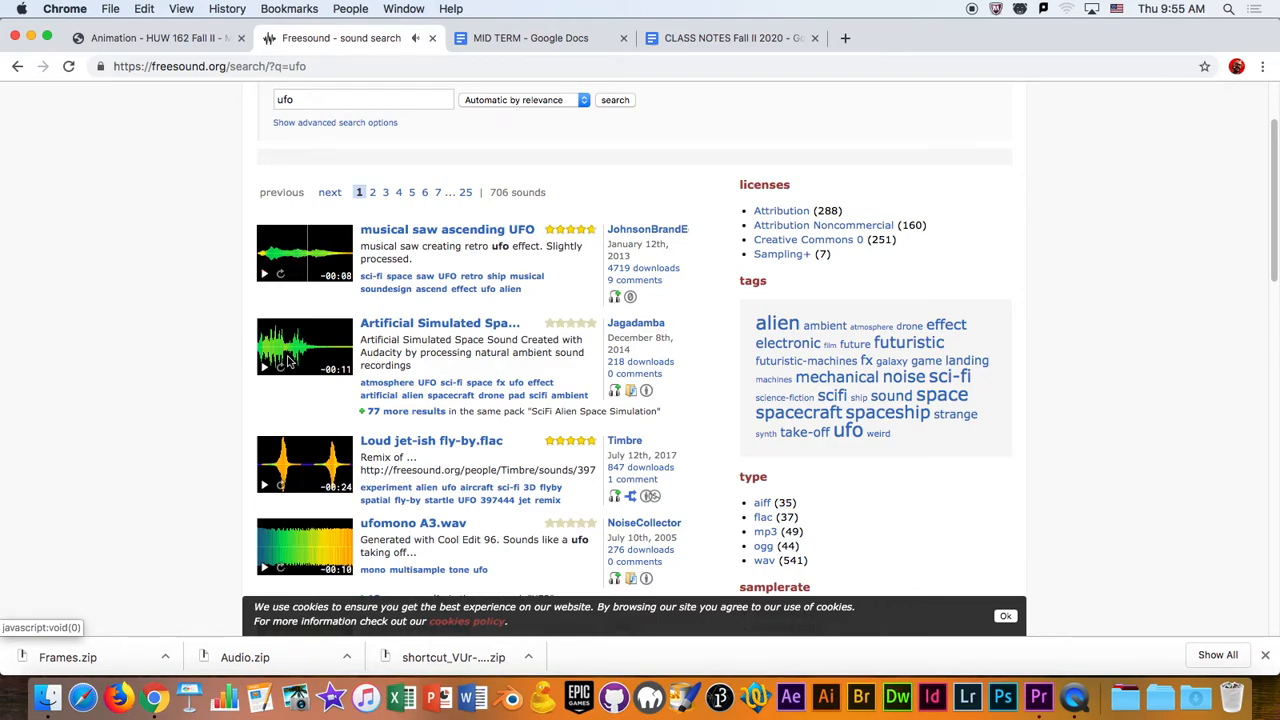
# - Preview further UFO results, including "ufo sounds.wav", "ufo landing.wav" and "UFO Sweep 01.wav", adjusting the system volume while listening
pyautogui.scroll(-2, 285, 363)
pyautogui.press('XF86AudioRaiseVolume')
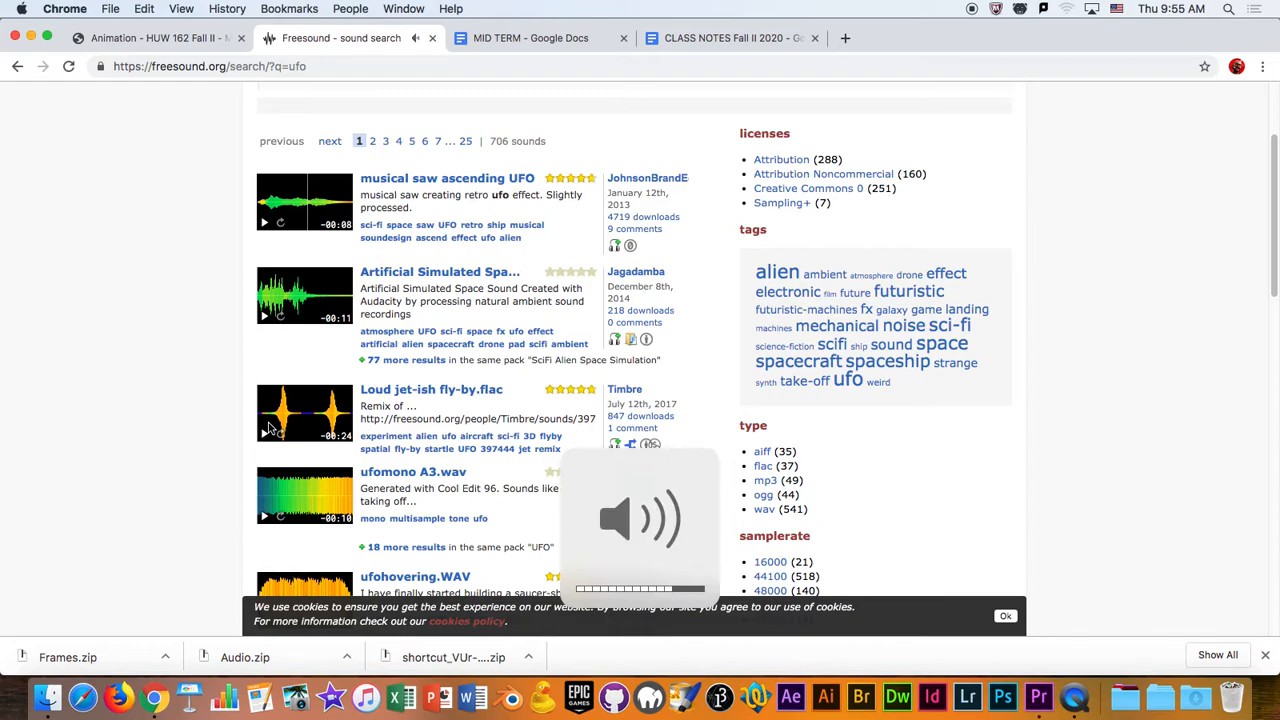
pyautogui.scroll(-5, 275, 400)
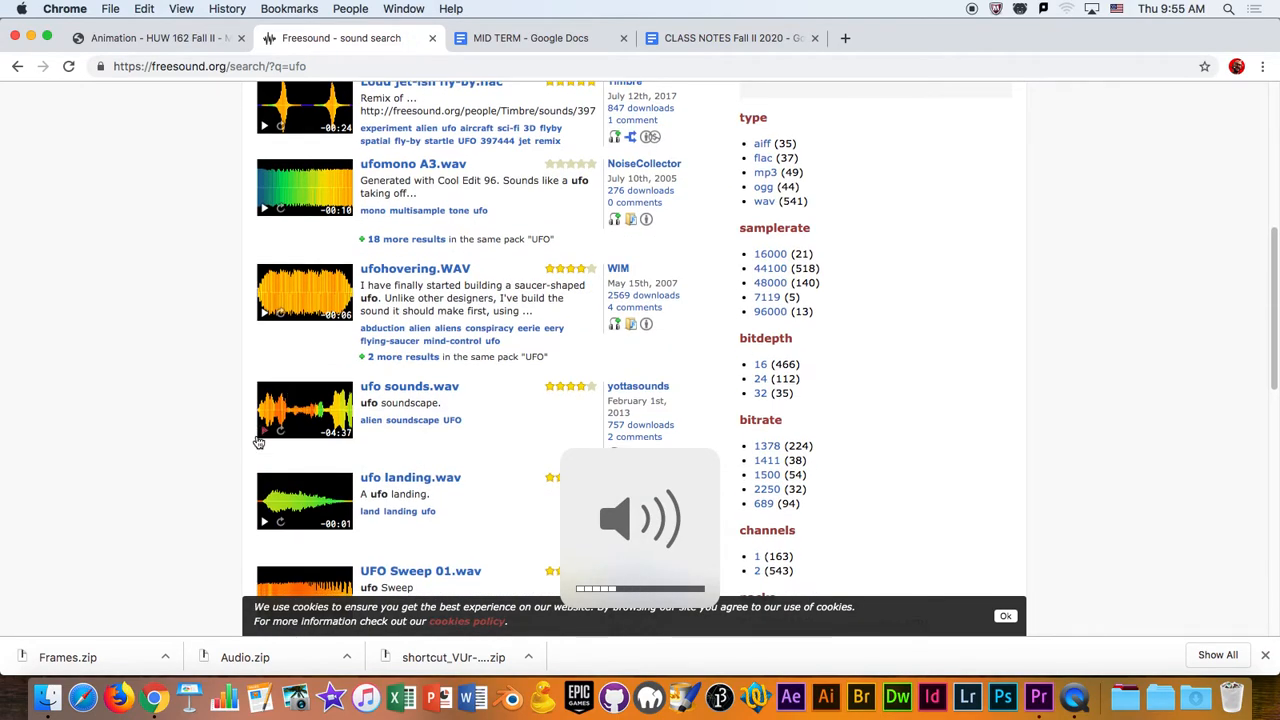
pyautogui.click(264, 436)
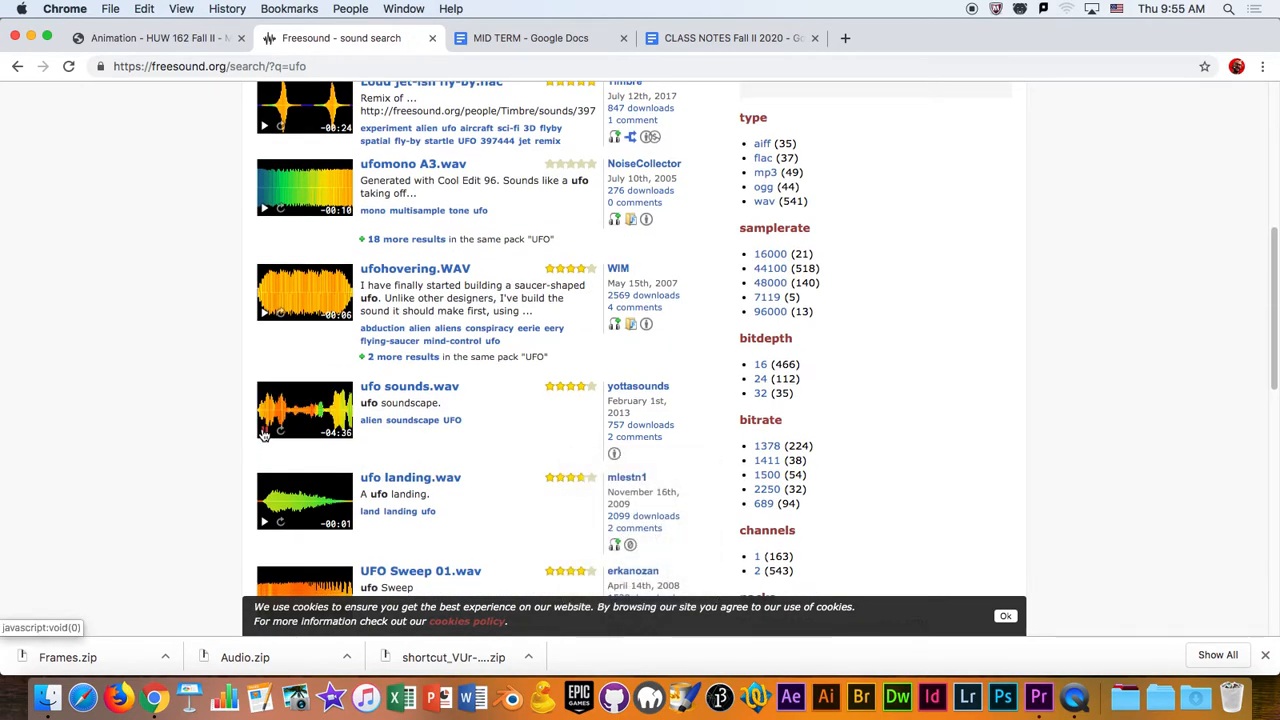
pyautogui.press('XF86AudioLowerVolume')
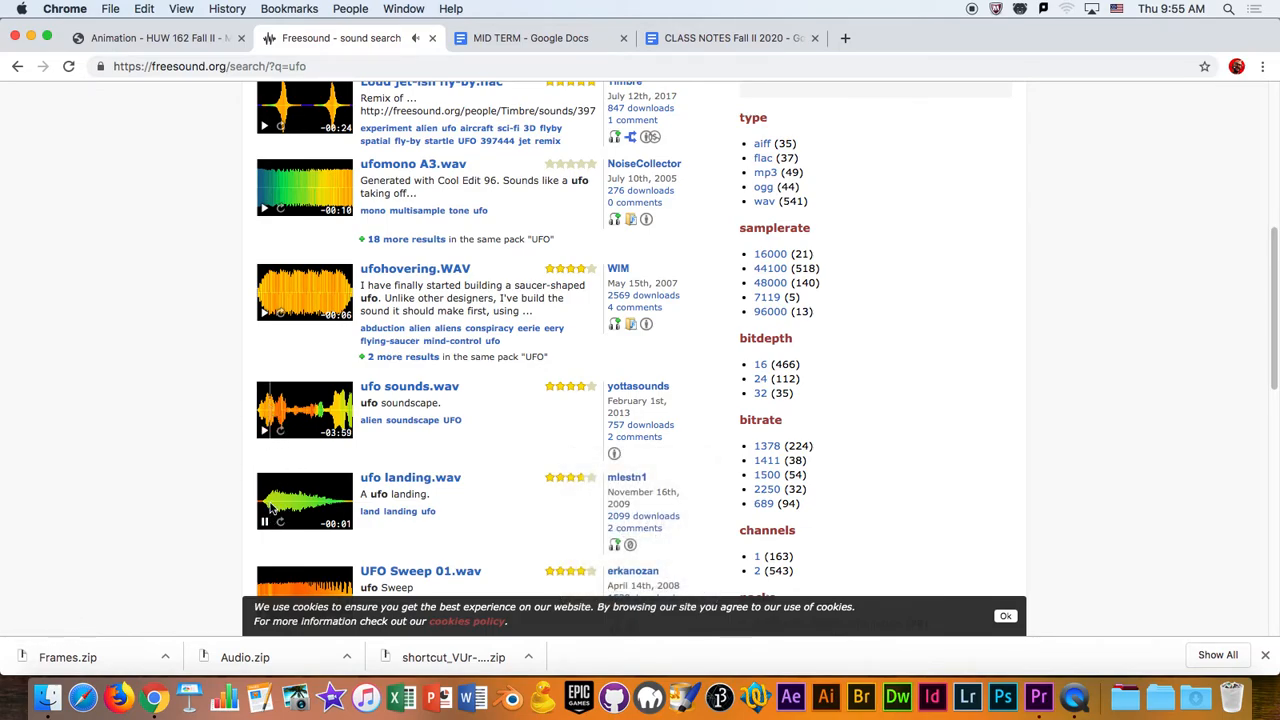
pyautogui.click(264, 431)
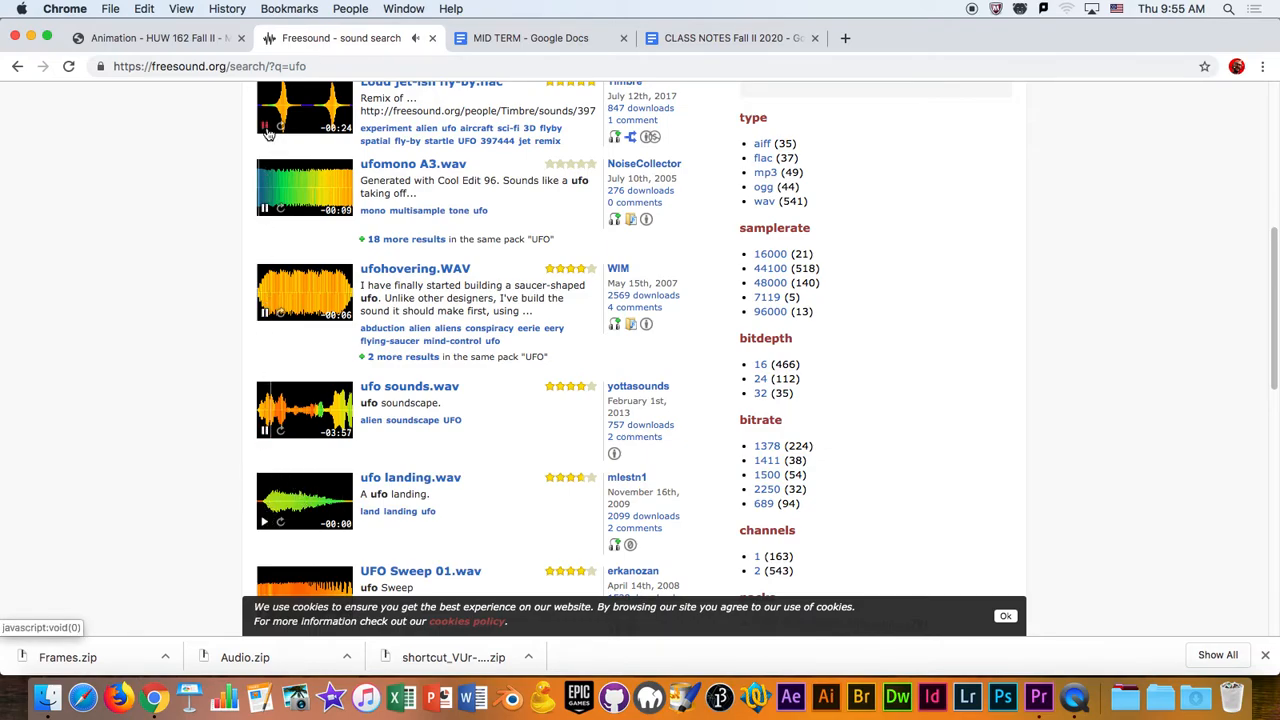
pyautogui.scroll(-2, 267, 135)
pyautogui.click(265, 497)
pyautogui.click(265, 404)
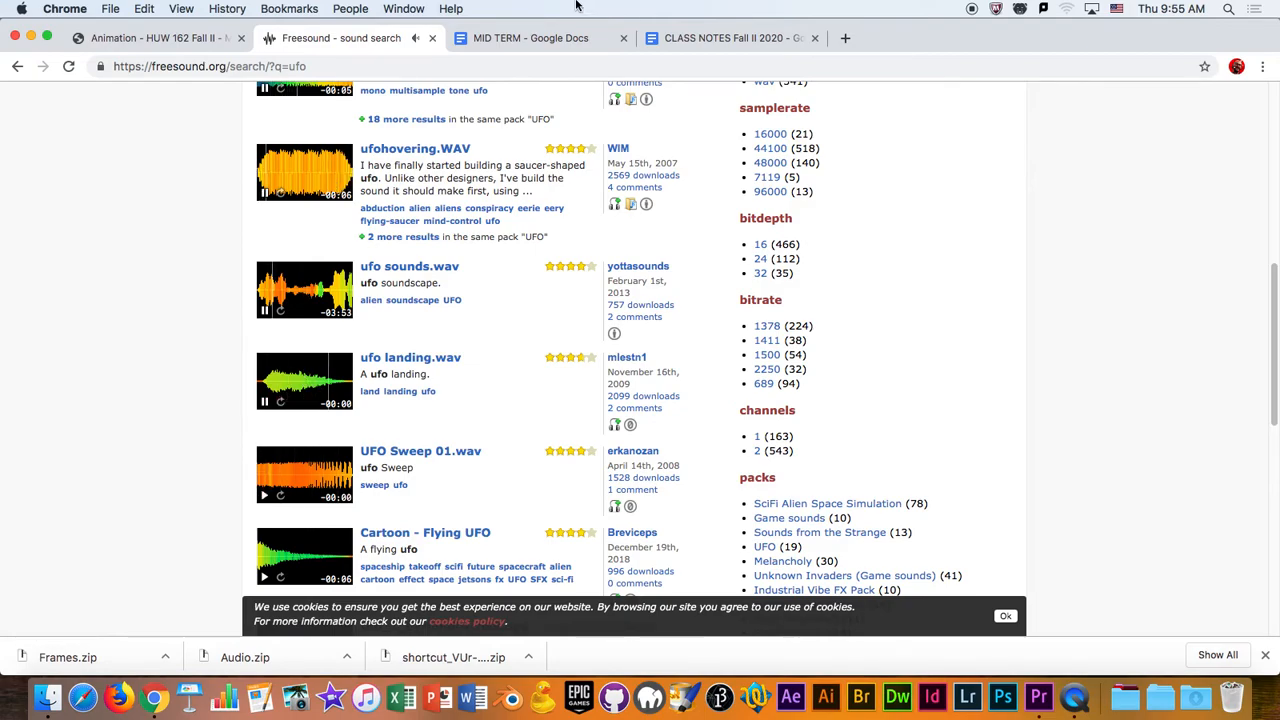
# - Leave Freesound, return to Premiere Pro, and load the bowling-ball sound into the Source Monitor
pyautogui.click(540, 38)
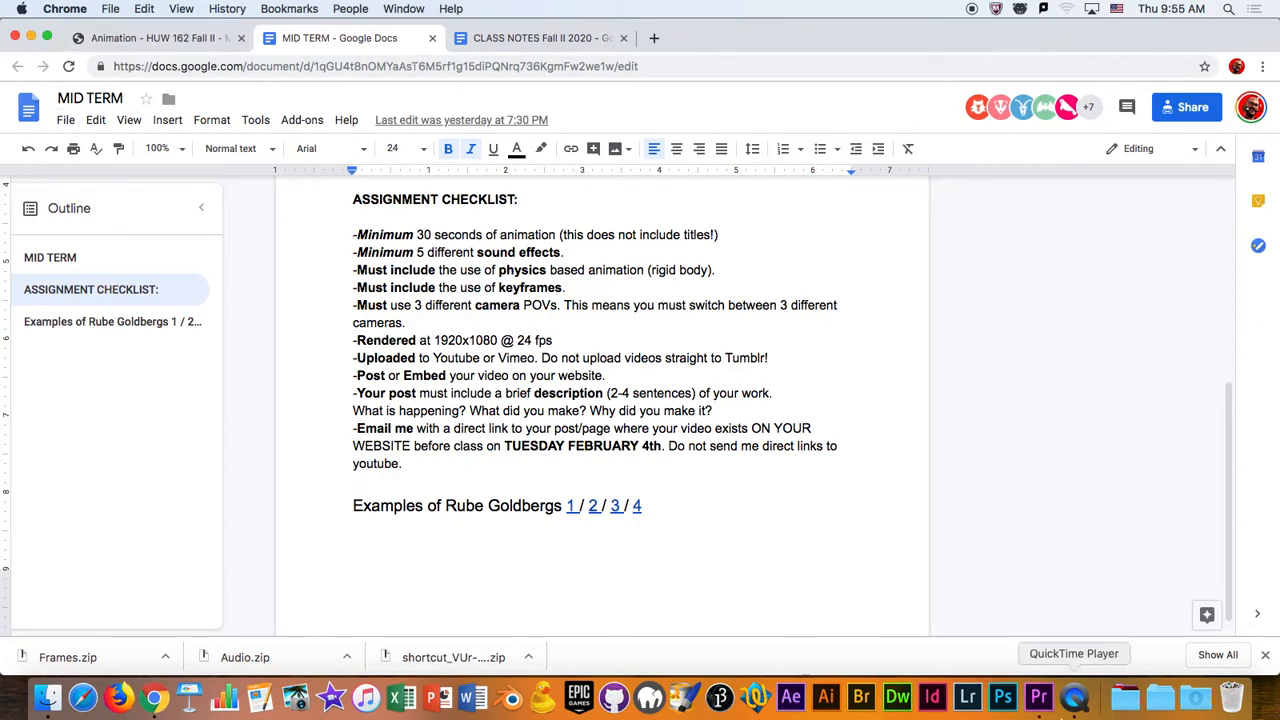
pyautogui.click(1040, 700)
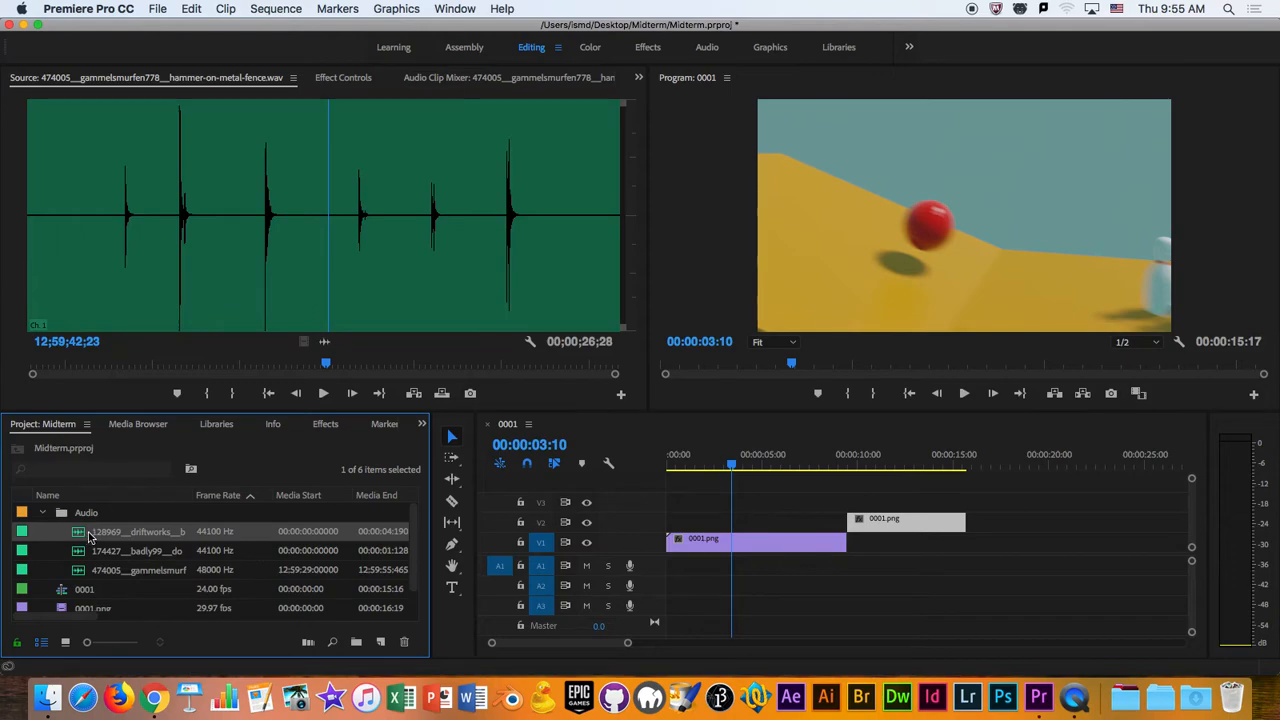
pyautogui.doubleClick(80, 535)
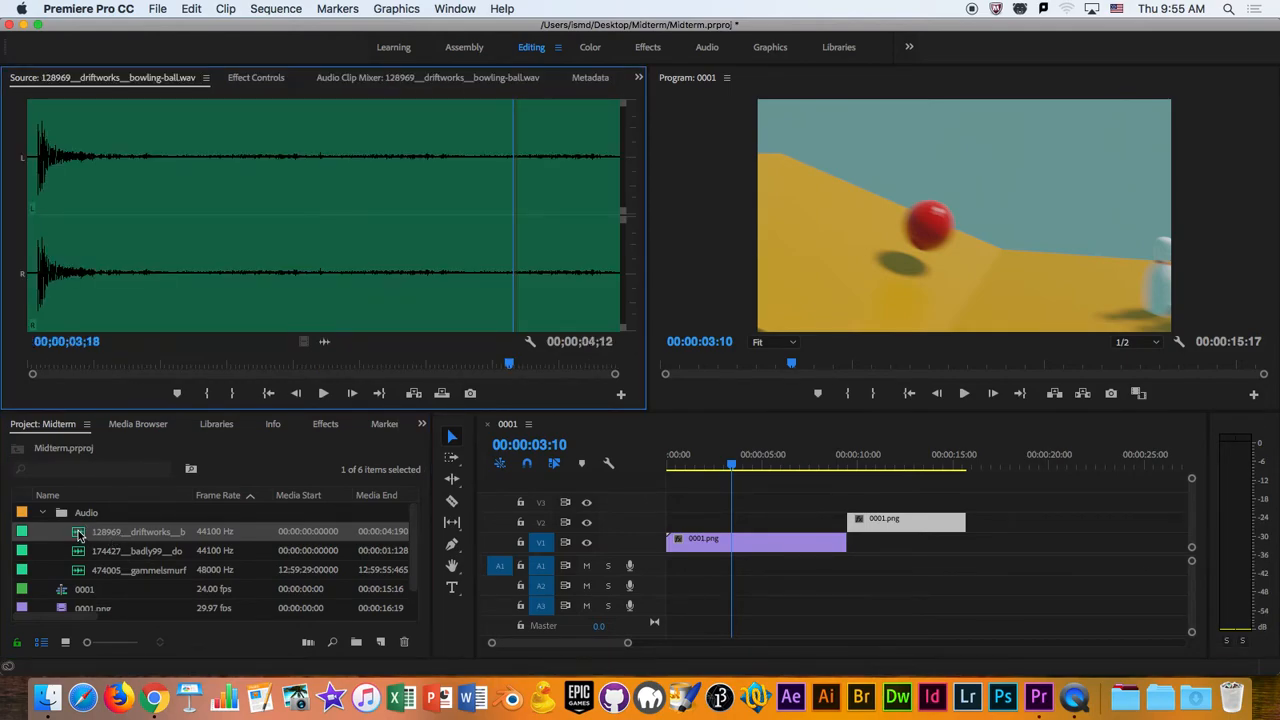
# - Preview the bowling-ball sound from its start, and play the sequence from the beginning to judge where sounds belong
pyautogui.moveTo(510, 364); pyautogui.dragTo(30, 364)
pyautogui.press('space')
pyautogui.press('space')
pyautogui.moveTo(700, 465); pyautogui.dragTo(648, 483)
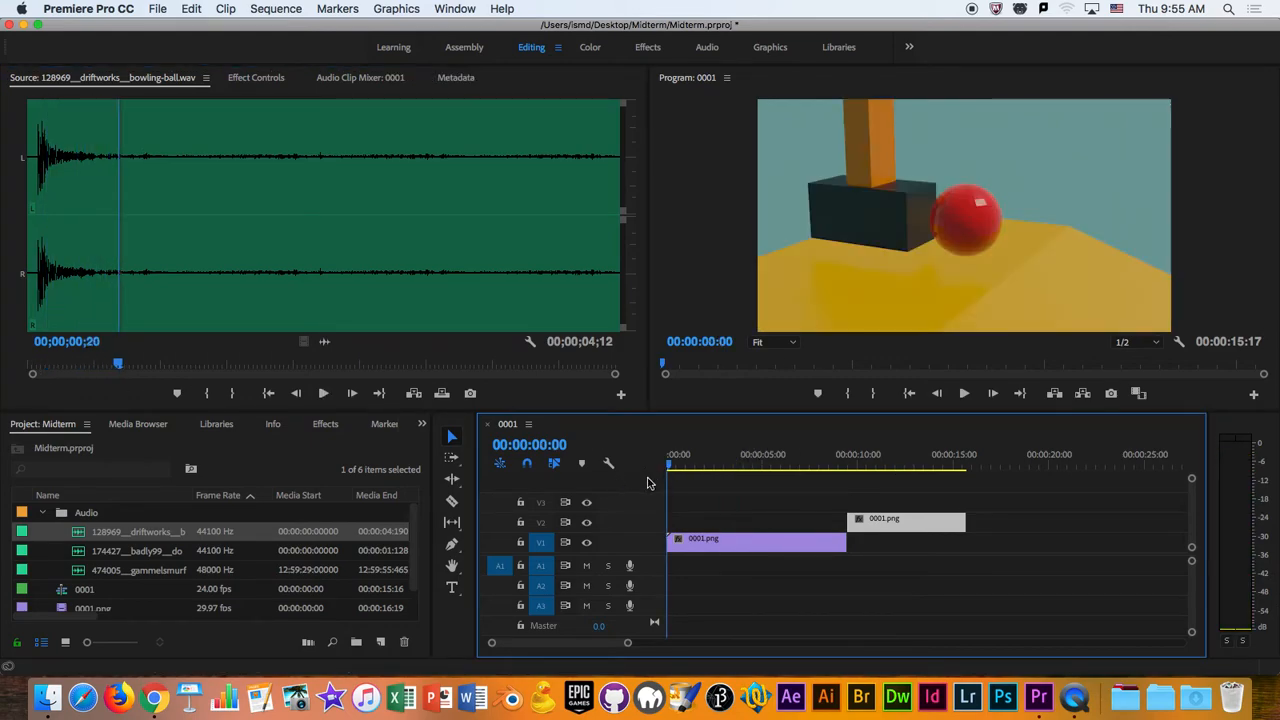
pyautogui.press('space')
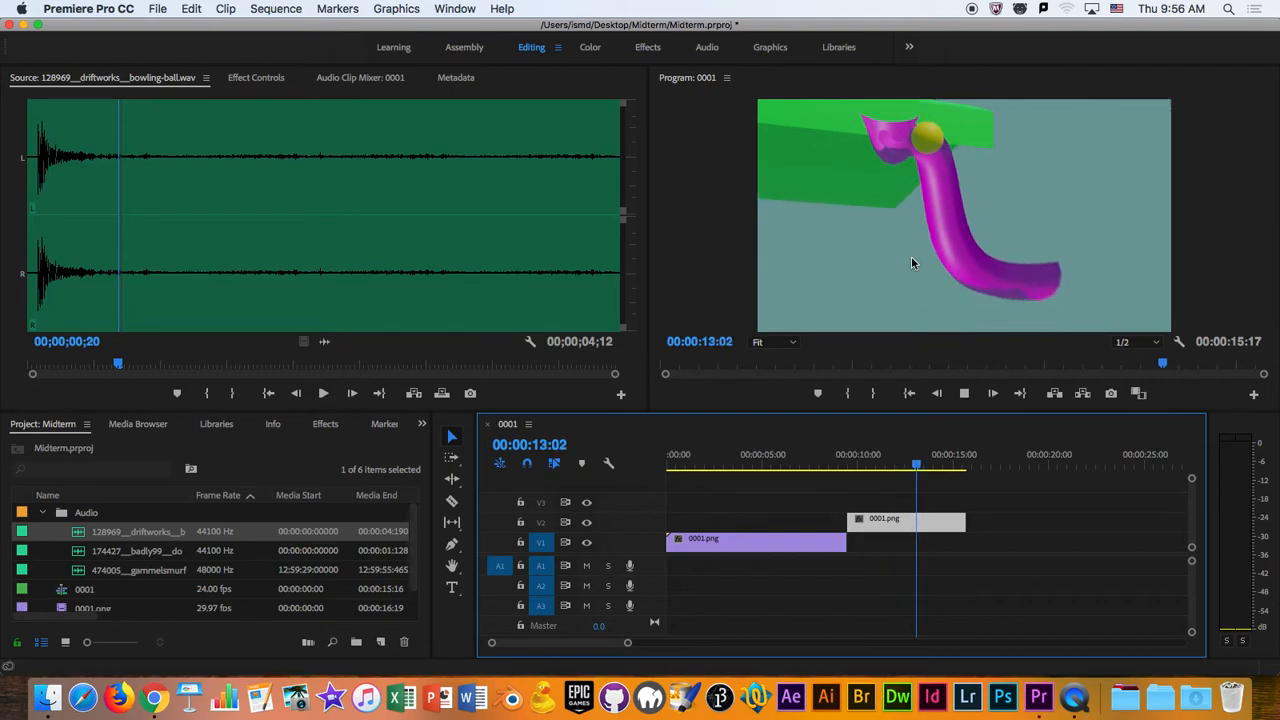
pyautogui.press('space')
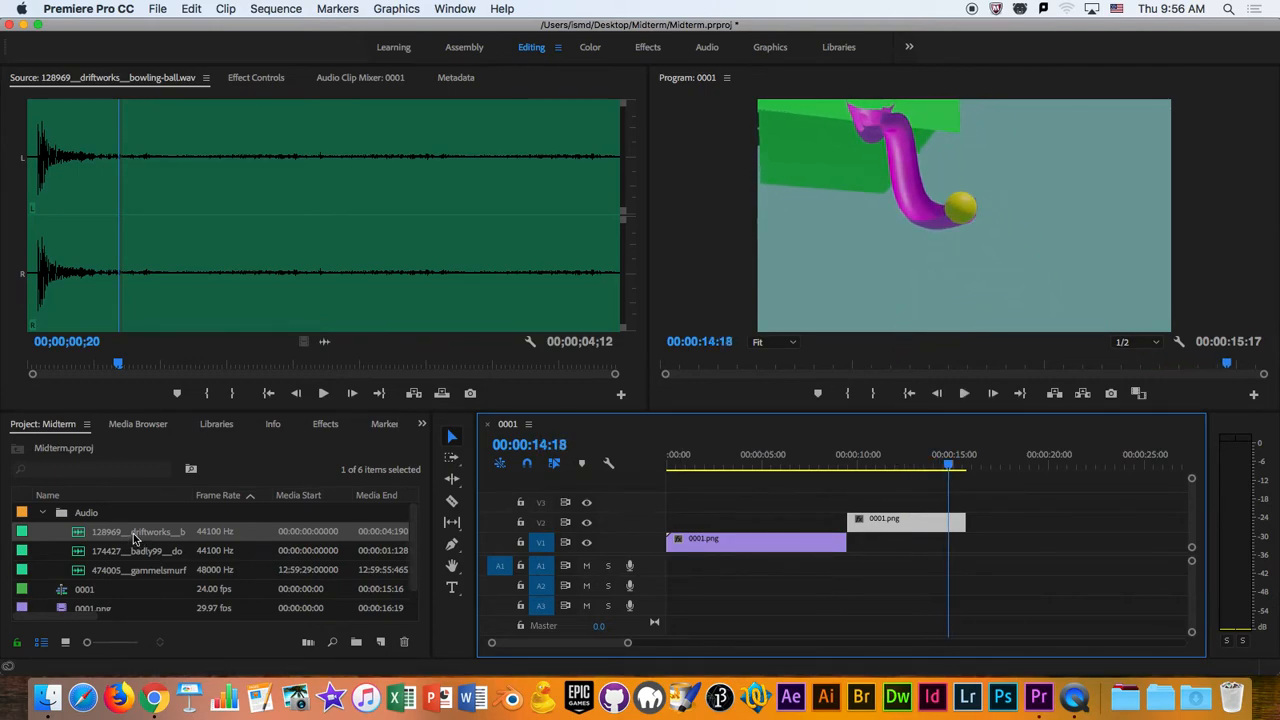
# - Add the bowling-ball sound to audio track A1 beneath the early part of the second image-sequence clip
pyautogui.moveTo(92, 537); pyautogui.dragTo(871, 567)
pyautogui.moveTo(949, 463); pyautogui.dragTo(855, 522)
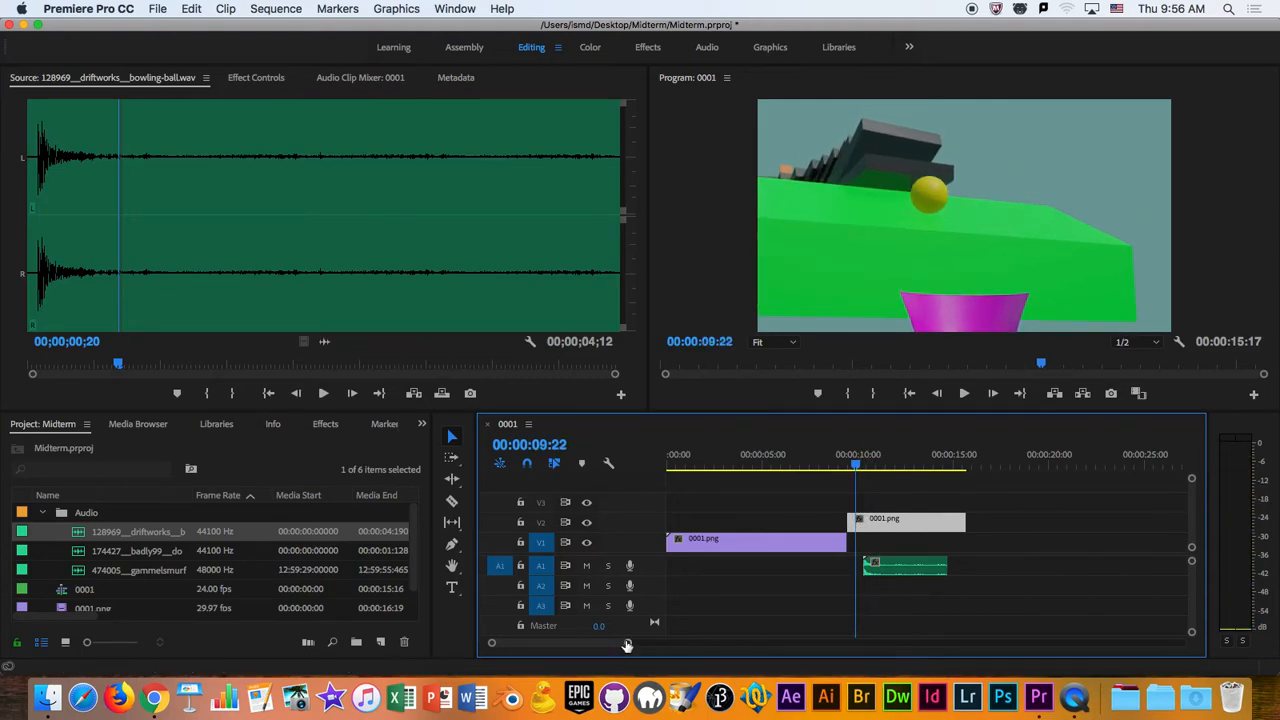
pyautogui.moveTo(628, 646); pyautogui.dragTo(620, 646)
pyautogui.click(882, 467)
pyautogui.moveTo(882, 467); pyautogui.dragTo(884, 467)
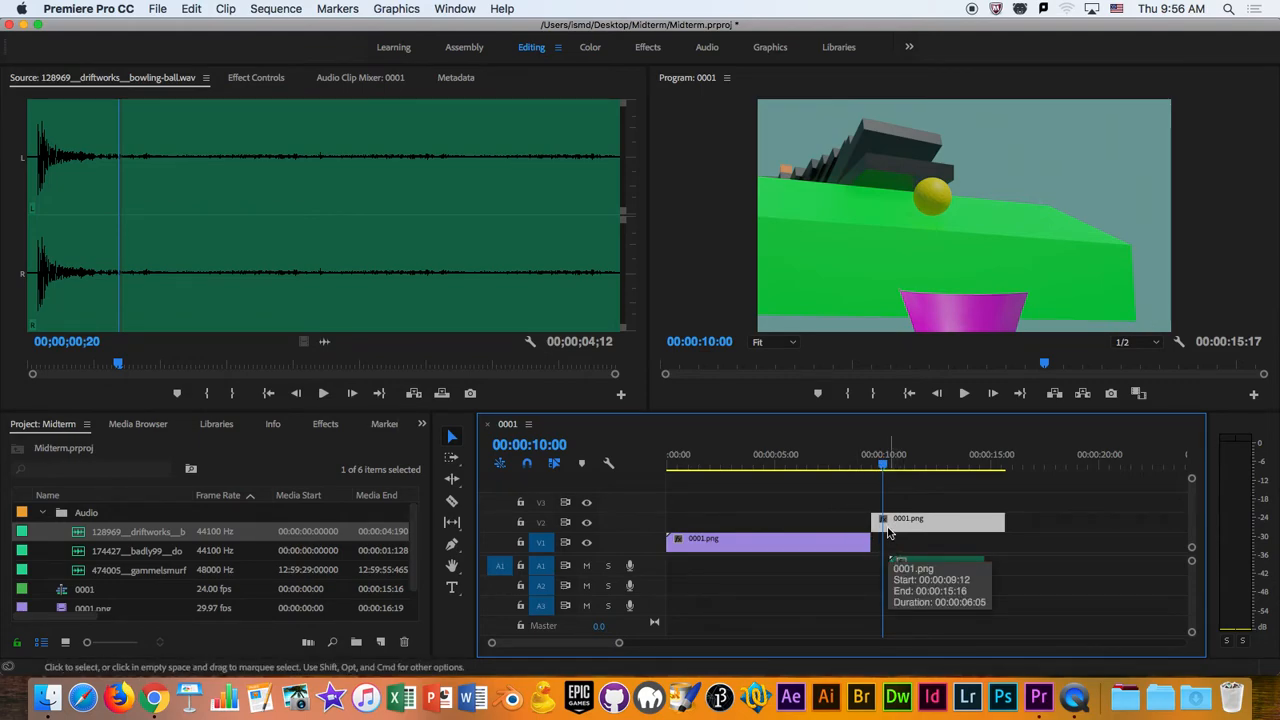
pyautogui.moveTo(549, 645)
pyautogui.mouseDown()
pyautogui.moveTo(580, 648)
pyautogui.moveTo(528, 647)
pyautogui.mouseUp()
pyautogui.moveTo(620, 650); pyautogui.dragTo(550, 643)
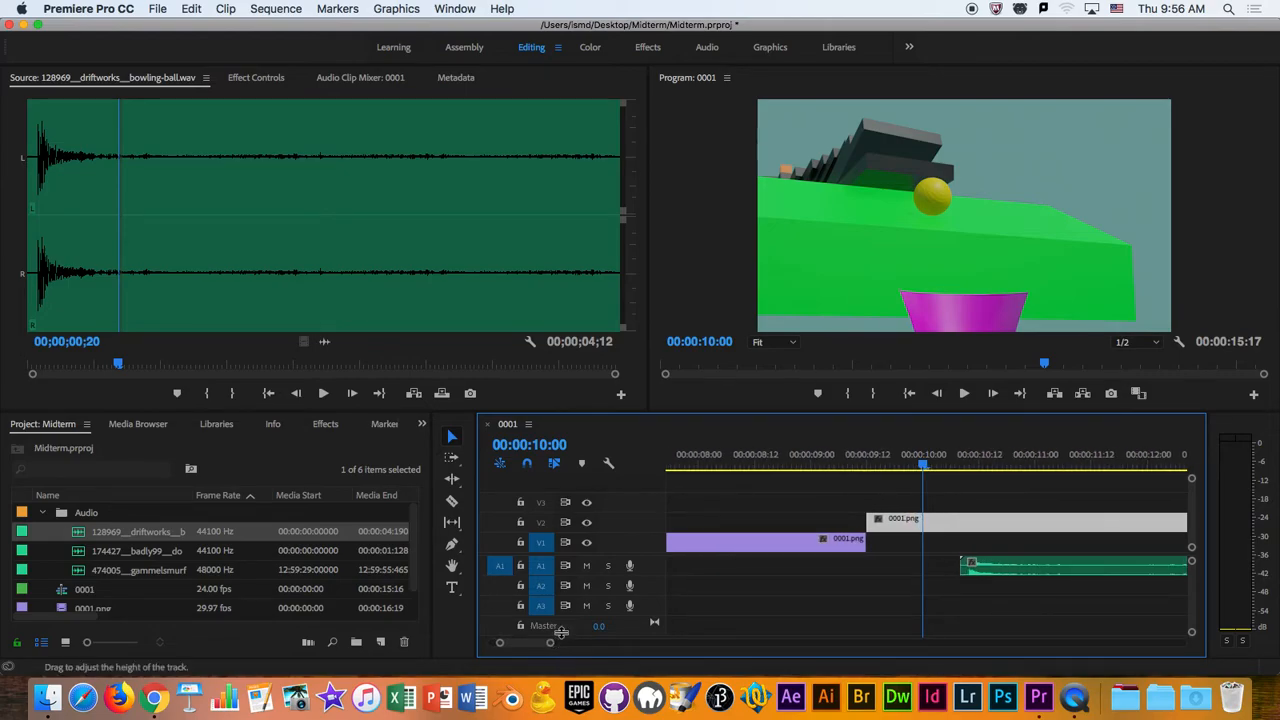
# - Play up to the ball's contact with the falling dominoes and move the bowling-ball clip to start at 00:00:08:21
pyautogui.moveTo(1087, 570); pyautogui.dragTo(1031, 570)
pyautogui.moveTo(928, 481); pyautogui.dragTo(764, 481)
pyautogui.press('space')
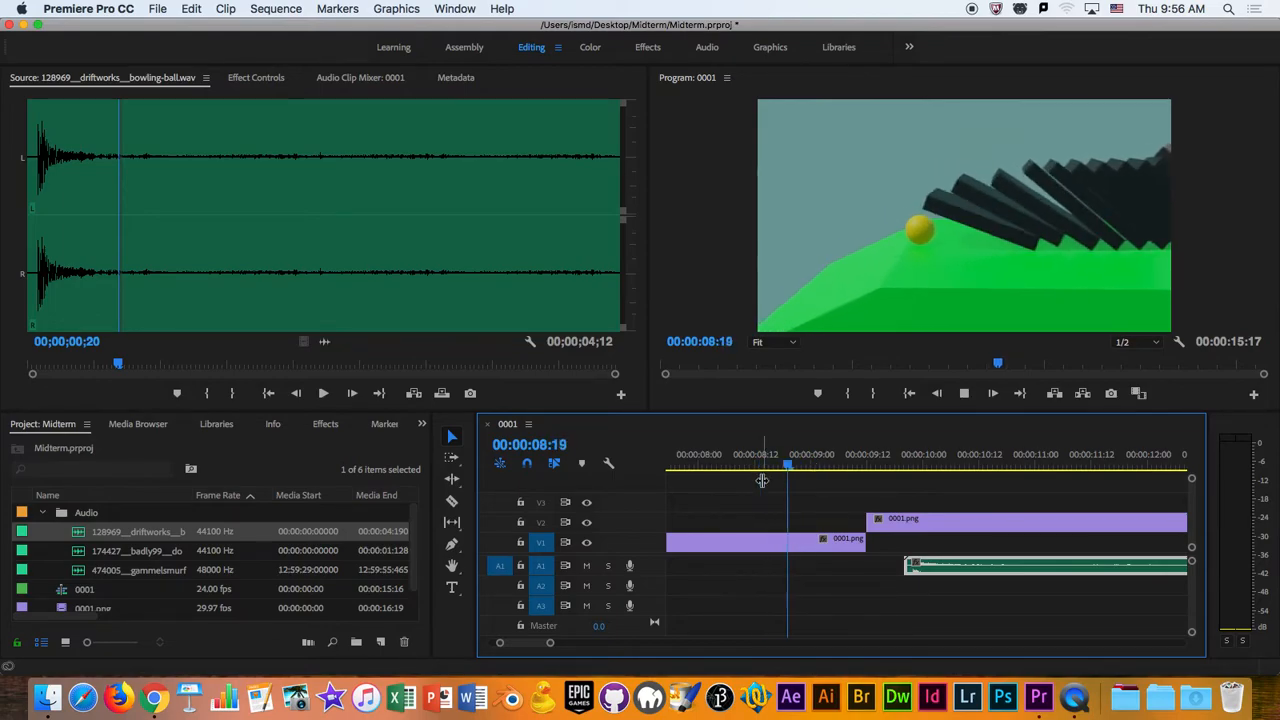
pyautogui.press('space')
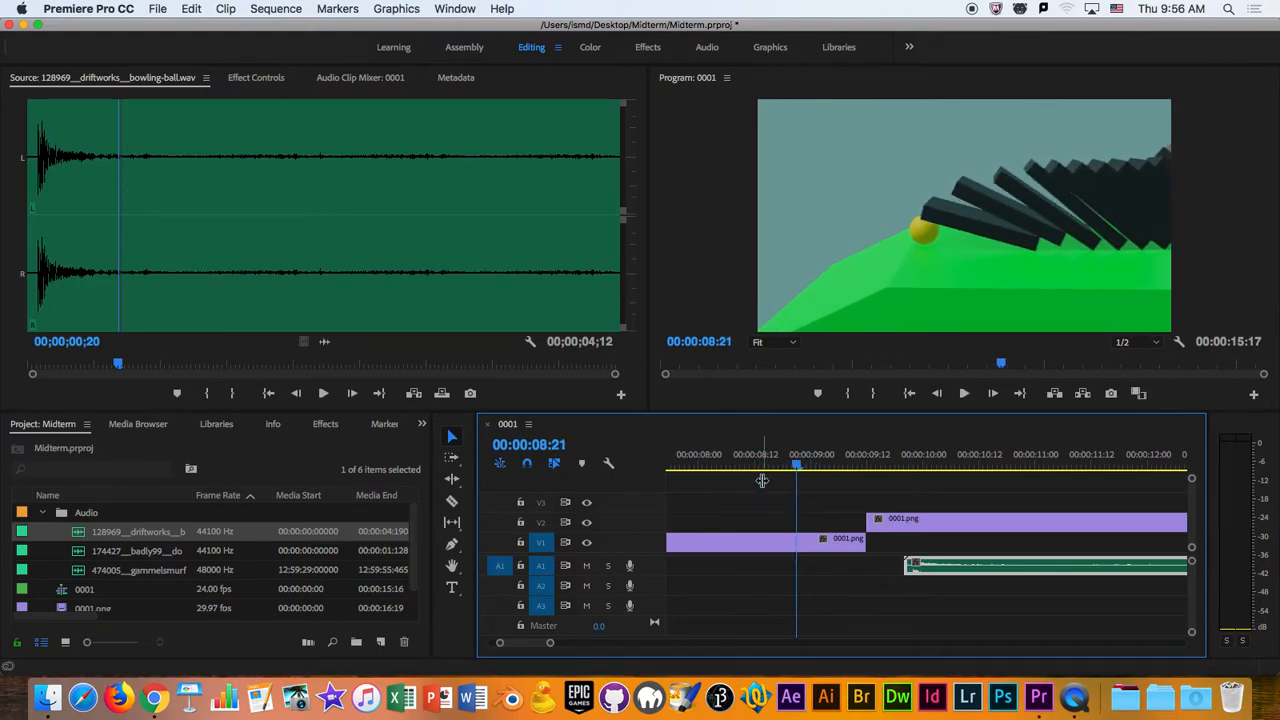
pyautogui.moveTo(1048, 570); pyautogui.dragTo(940, 570)
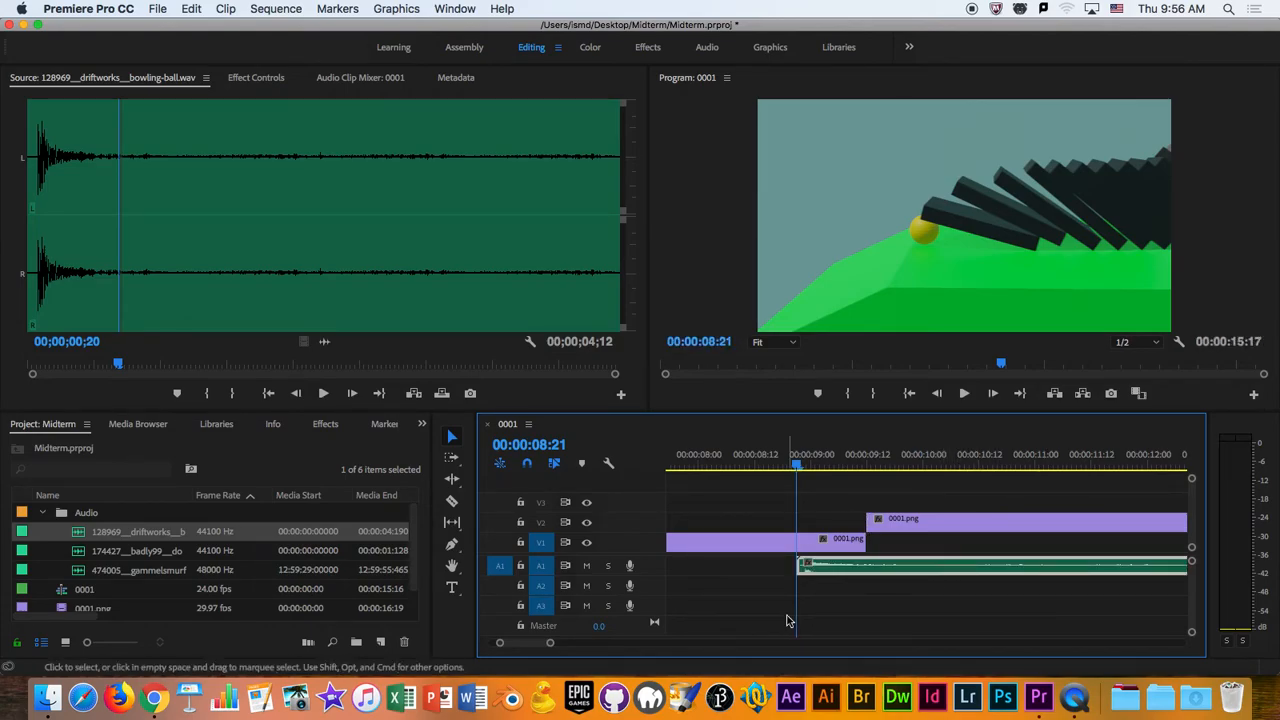
# - Make the timeline panel taller and increase the video and audio track heights to enlarge the bowling-ball waveform
pyautogui.moveTo(551, 643)
pyautogui.mouseDown()
pyautogui.moveTo(563, 647)
pyautogui.moveTo(540, 647)
pyautogui.mouseUp()
pyautogui.moveTo(1193, 565); pyautogui.dragTo(1193, 533)
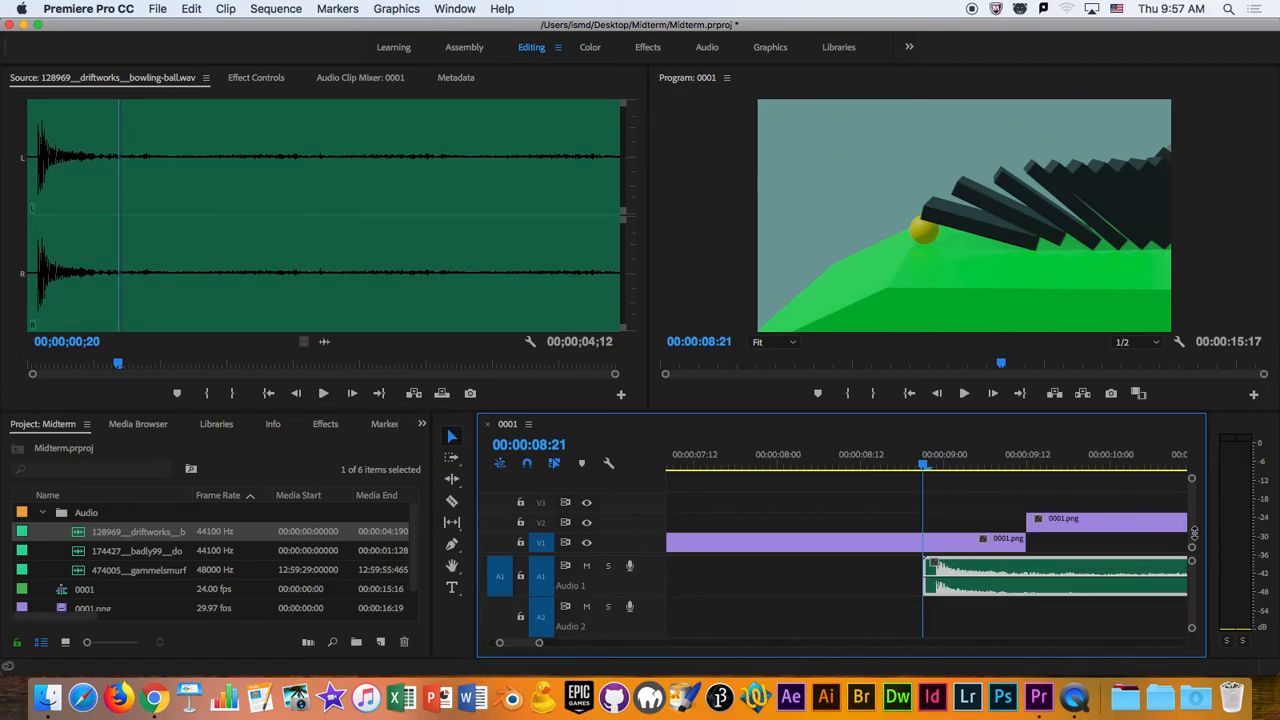
pyautogui.moveTo(657, 537); pyautogui.dragTo(656, 552)
pyautogui.moveTo(677, 411); pyautogui.dragTo(682, 373)
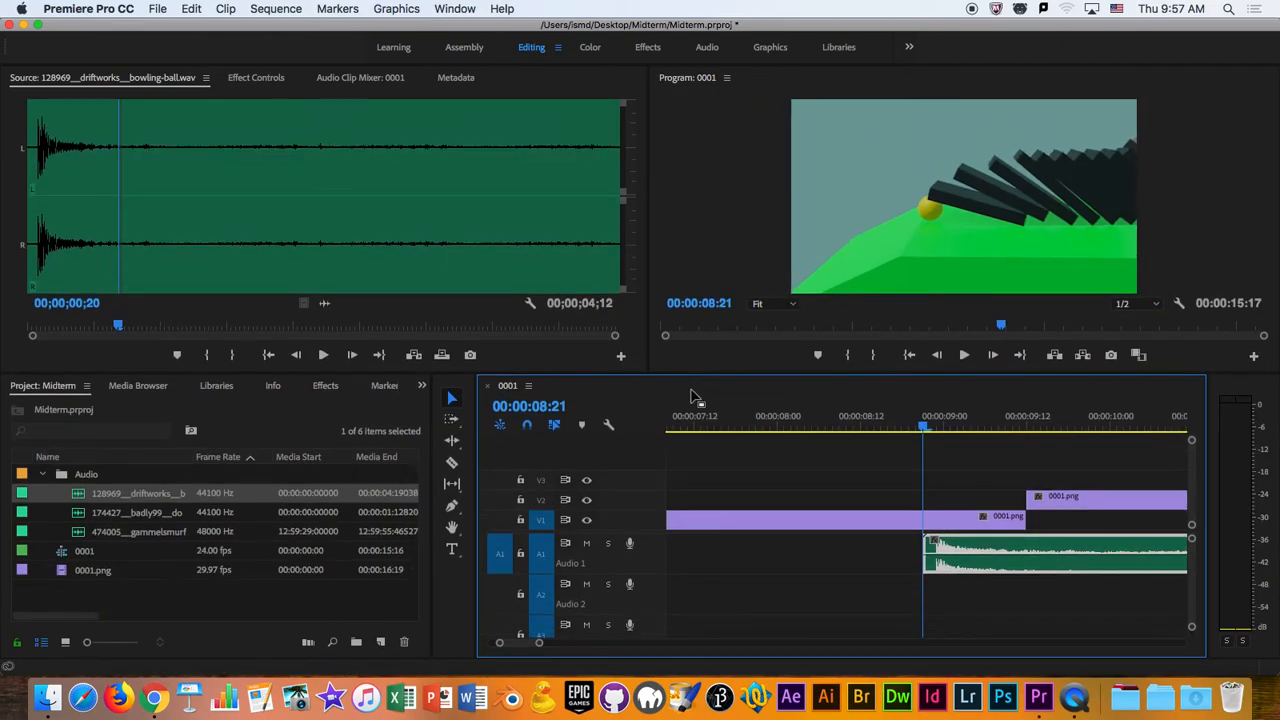
pyautogui.moveTo(1196, 530)
pyautogui.mouseDown()
pyautogui.moveTo(1192, 516)
pyautogui.moveTo(1192, 533)
pyautogui.mouseUp()
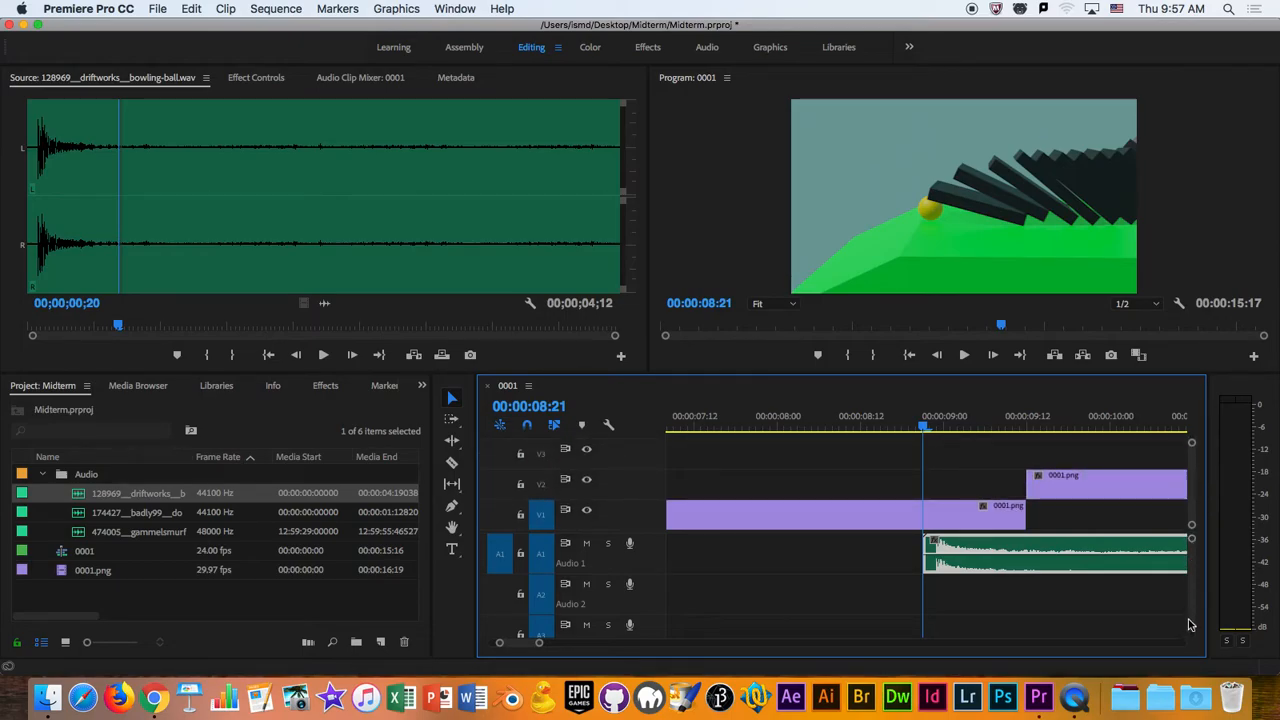
pyautogui.moveTo(1191, 632); pyautogui.dragTo(1192, 614)
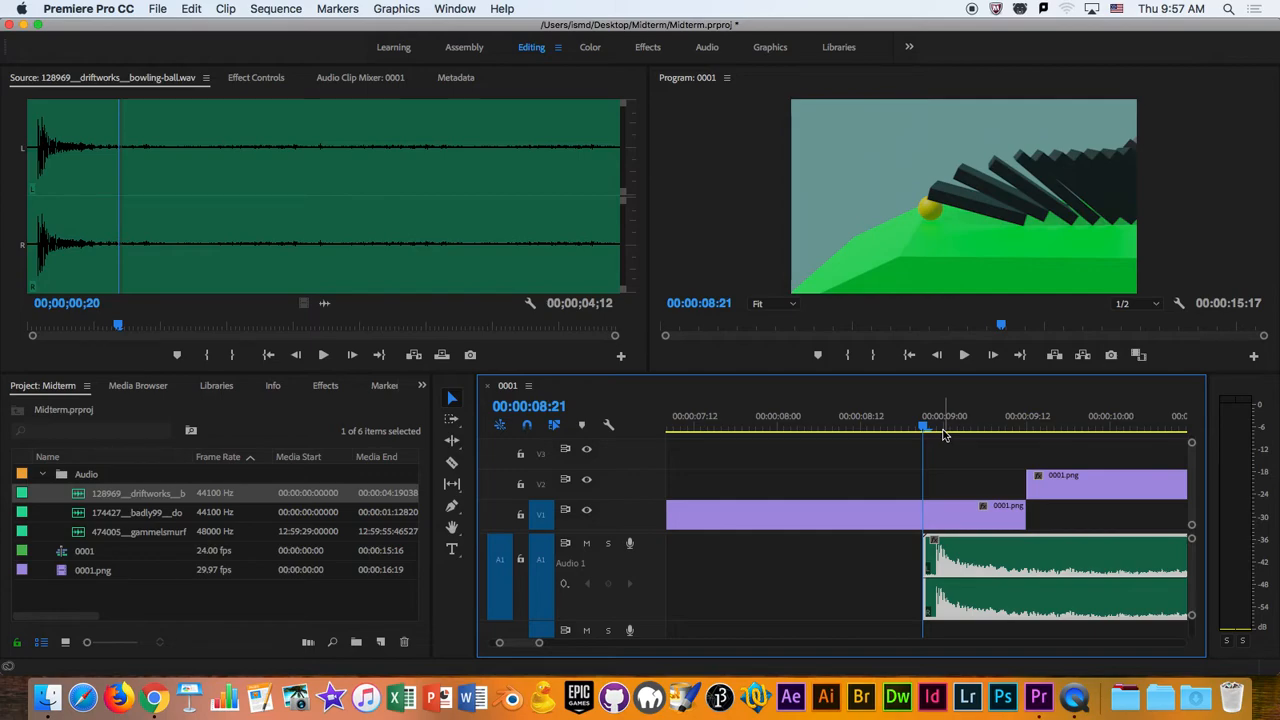
# - Check the waveform peak against the ball's impact frame and shift the bowling-ball clip to start at 00:00:08:20
pyautogui.click(937, 429)
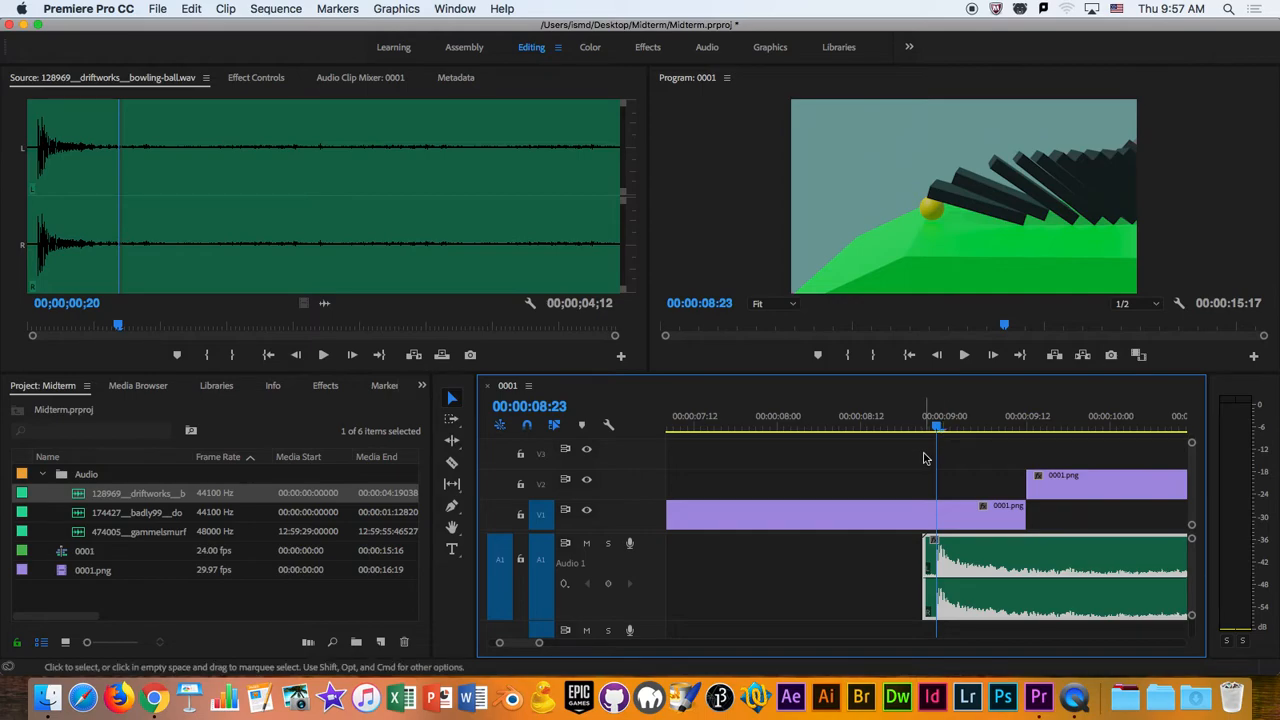
pyautogui.moveTo(940, 427)
pyautogui.mouseDown()
pyautogui.moveTo(923, 428)
pyautogui.moveTo(940, 427)
pyautogui.mouseUp()
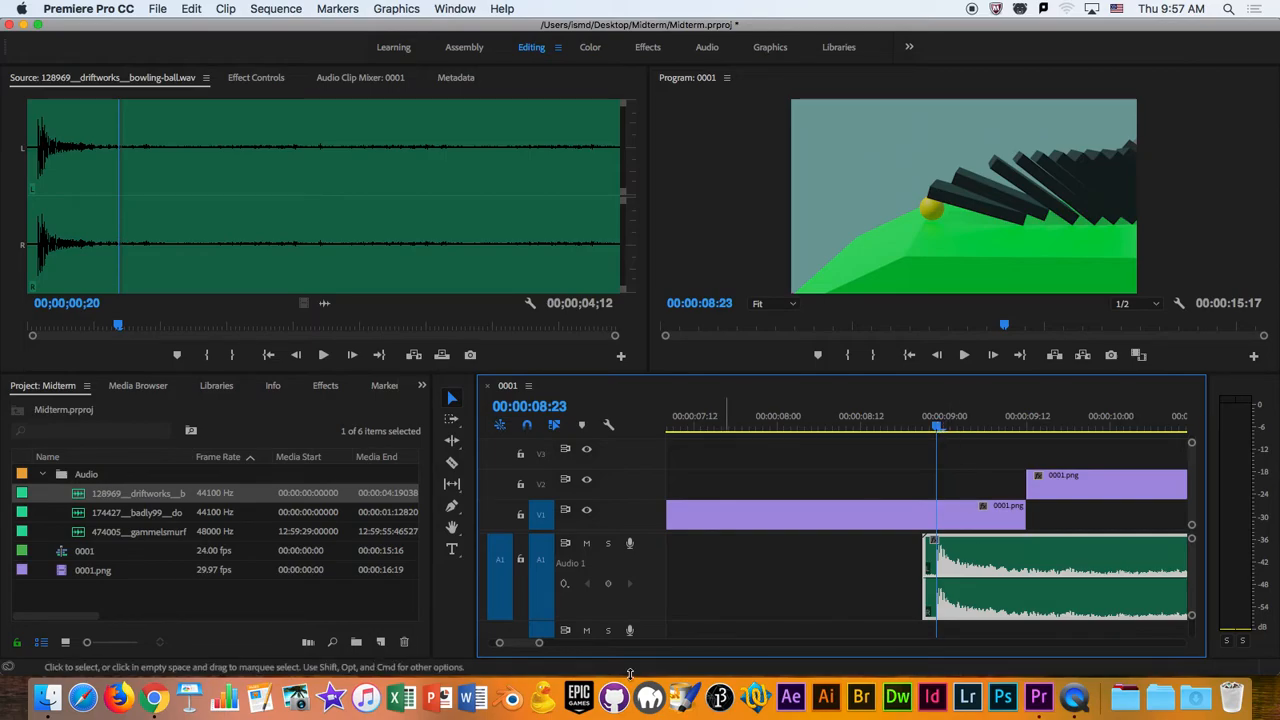
pyautogui.moveTo(539, 647); pyautogui.dragTo(579, 645)
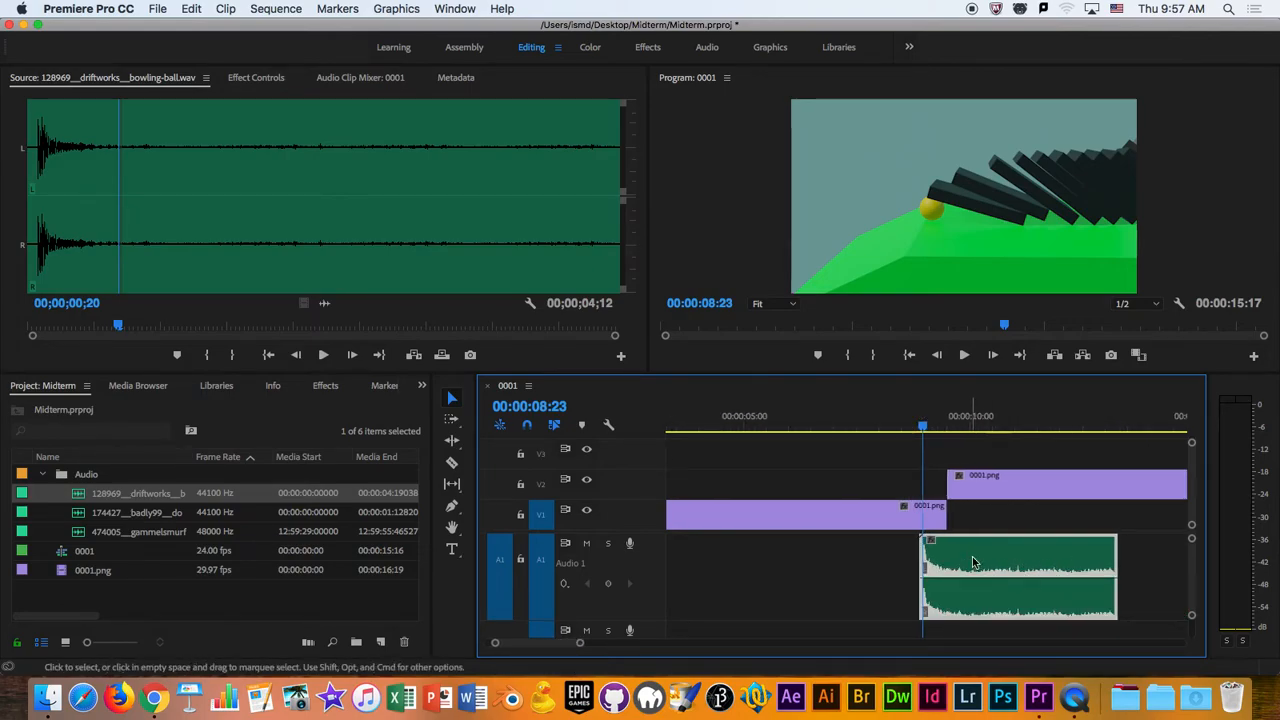
pyautogui.moveTo(921, 426)
pyautogui.mouseDown()
pyautogui.moveTo(897, 433)
pyautogui.moveTo(946, 437)
pyautogui.moveTo(914, 444)
pyautogui.moveTo(920, 455)
pyautogui.mouseUp()
pyautogui.moveTo(580, 643); pyautogui.dragTo(563, 648)
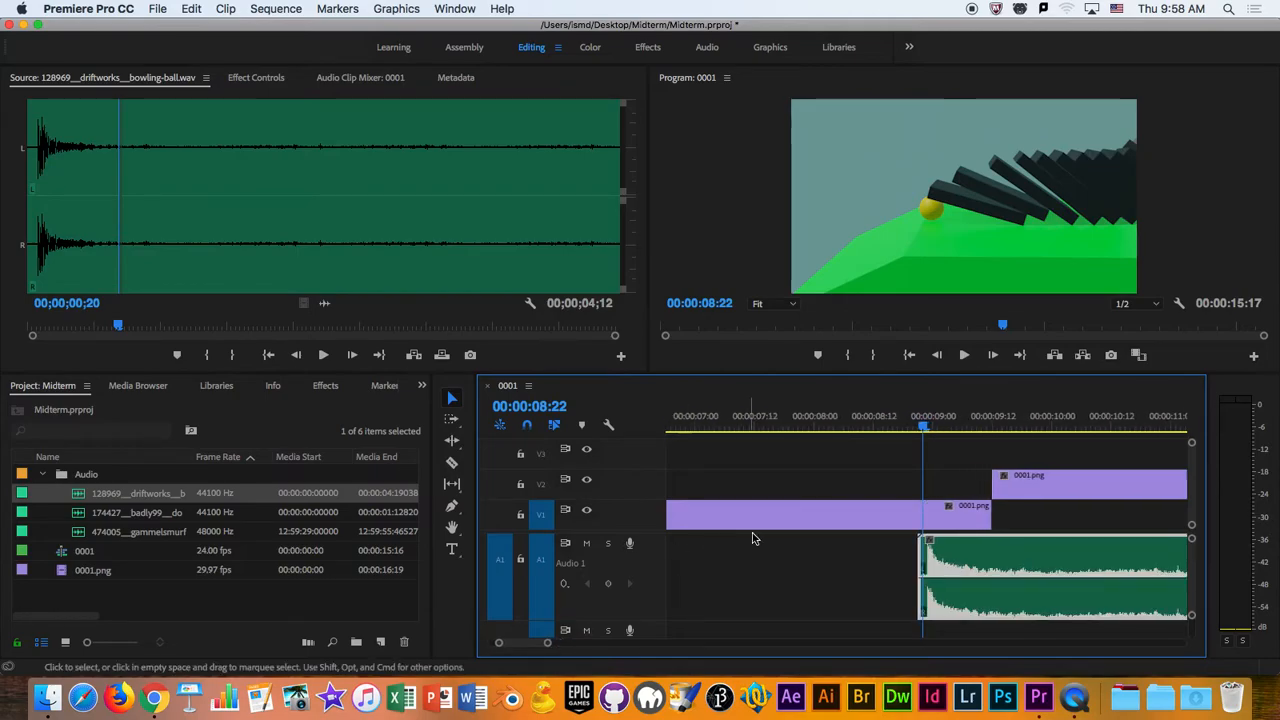
pyautogui.press('Left')
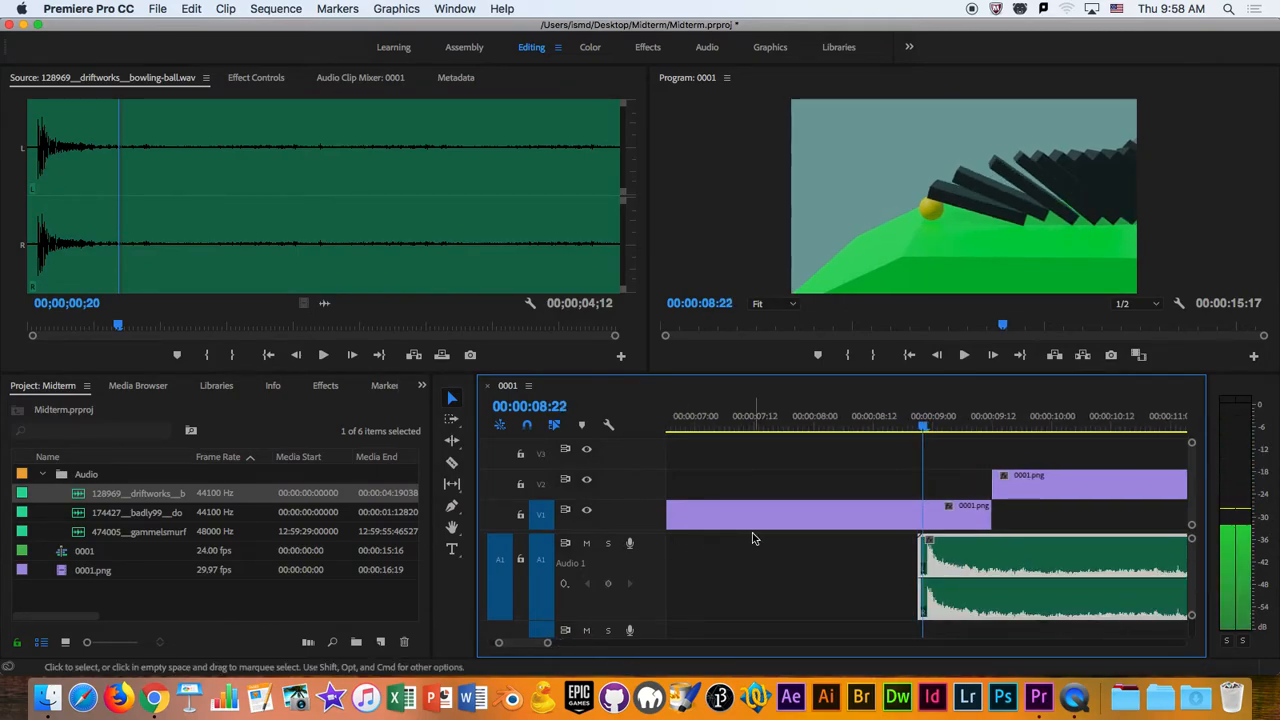
pyautogui.moveTo(995, 550); pyautogui.dragTo(985, 552)
pyautogui.moveTo(920, 428); pyautogui.dragTo(913, 428)
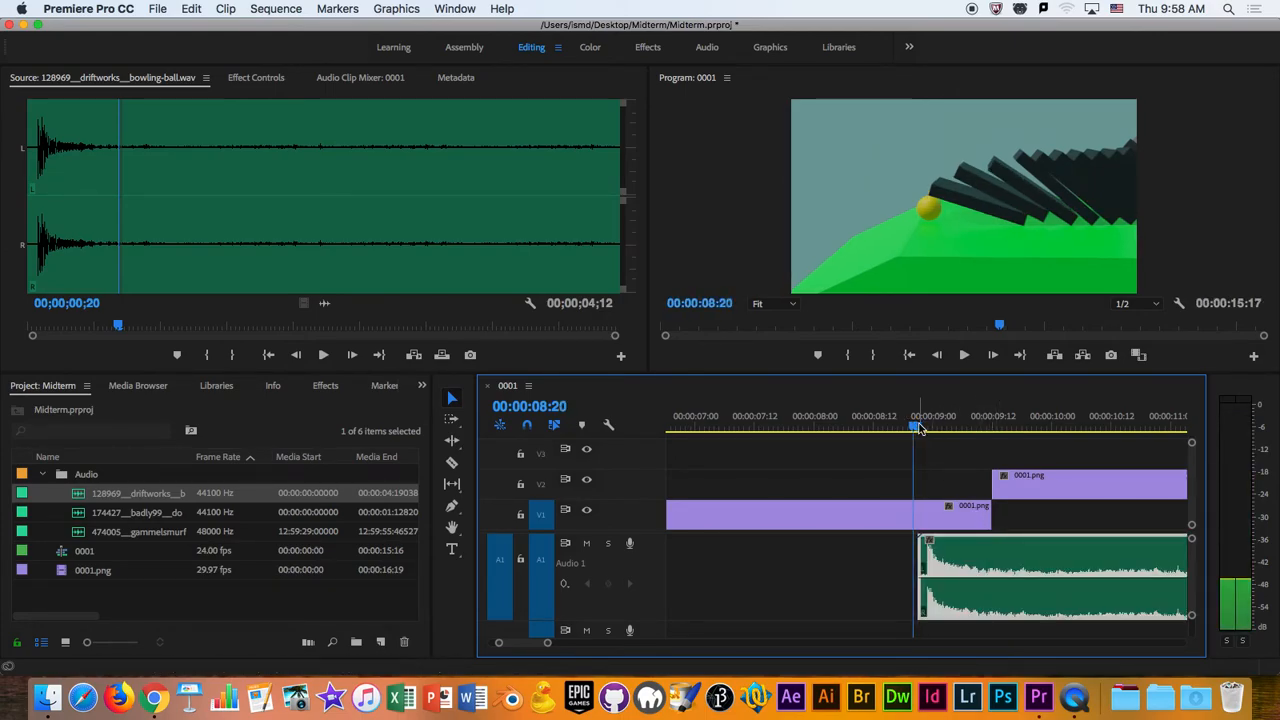
pyautogui.moveTo(1035, 555); pyautogui.dragTo(1030, 556)
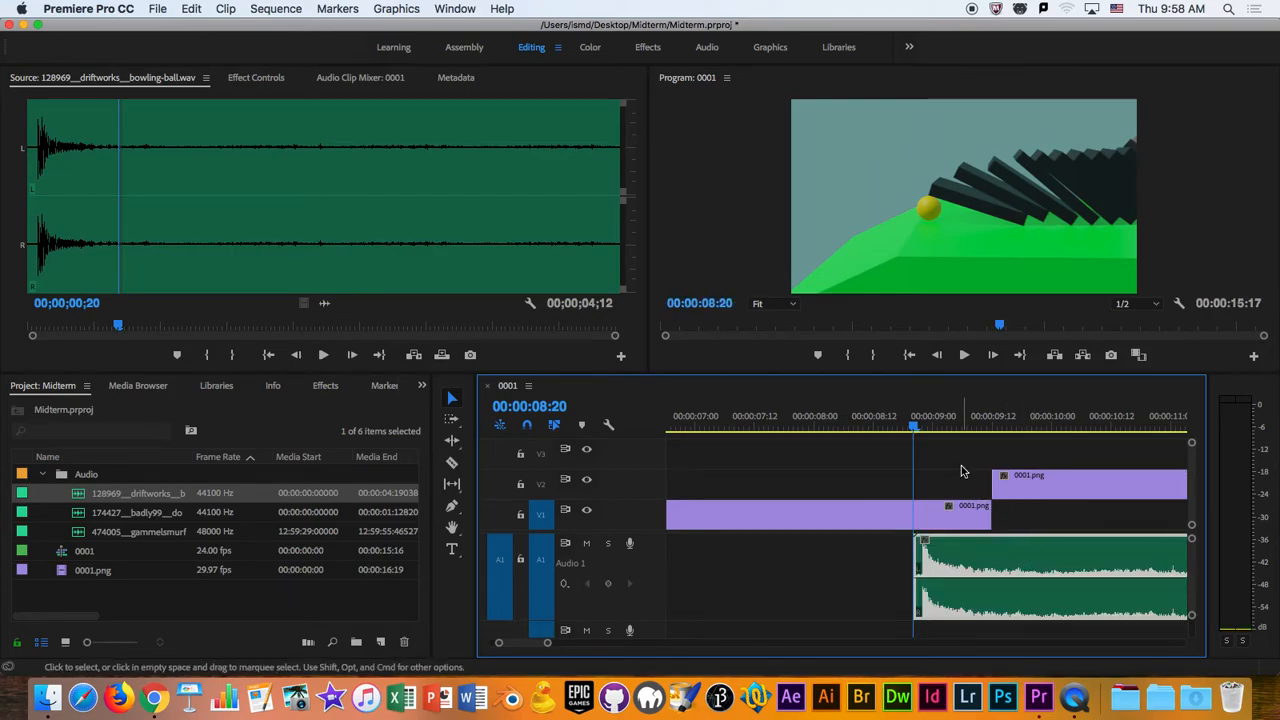
# - Play the sequence through the repositioned bowling-ball sound to check its timing, adjusting the system volume while listening
pyautogui.moveTo(914, 427); pyautogui.dragTo(792, 431)
pyautogui.press('space')
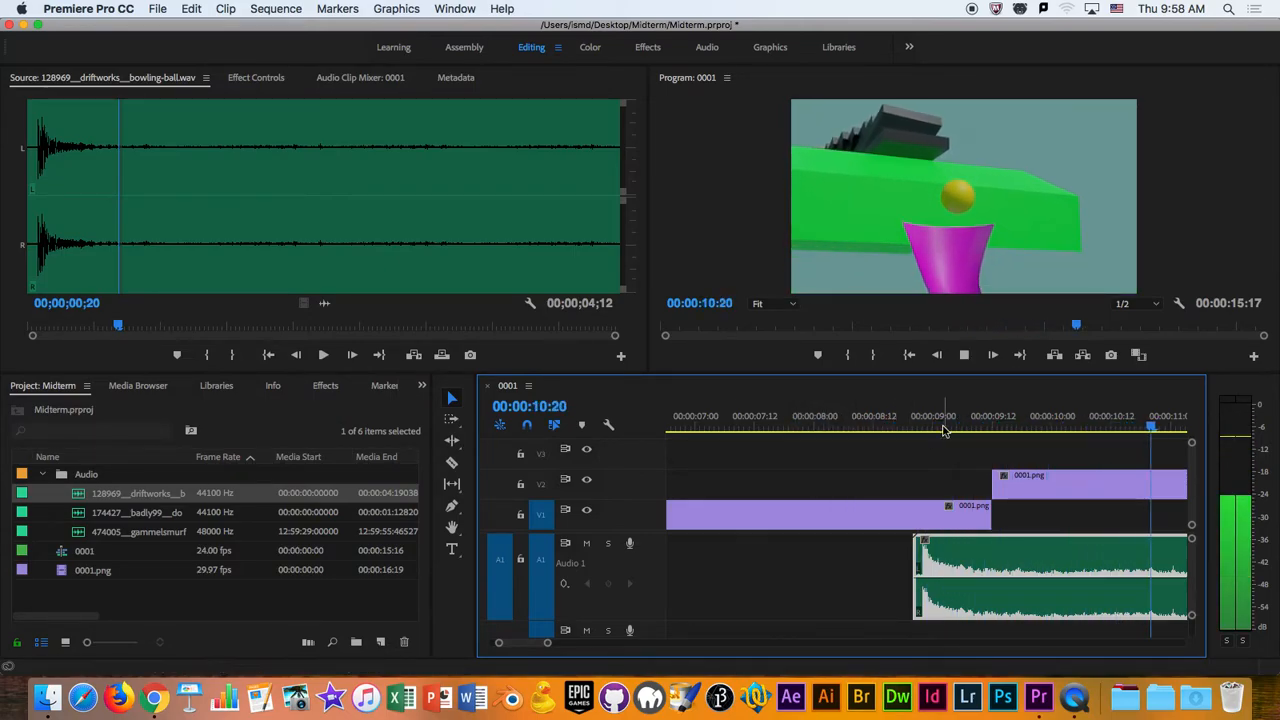
pyautogui.press('XF86AudioLowerVolume')
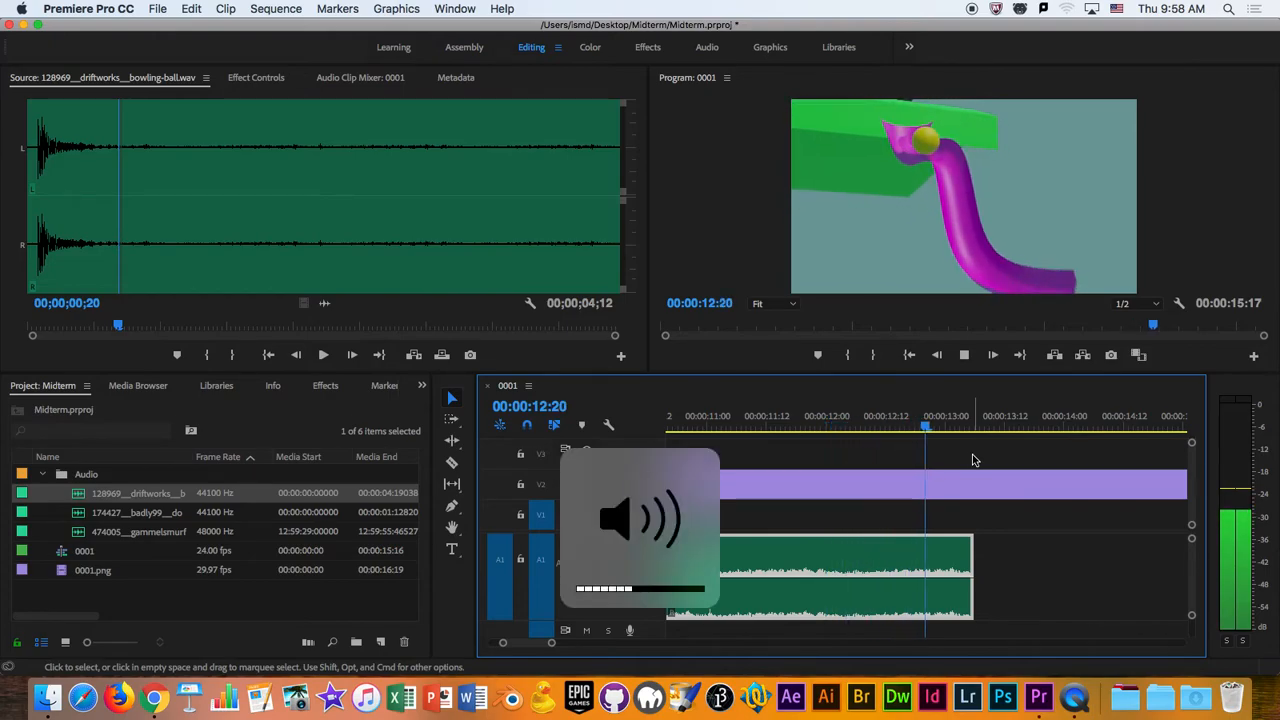
pyautogui.press('space')
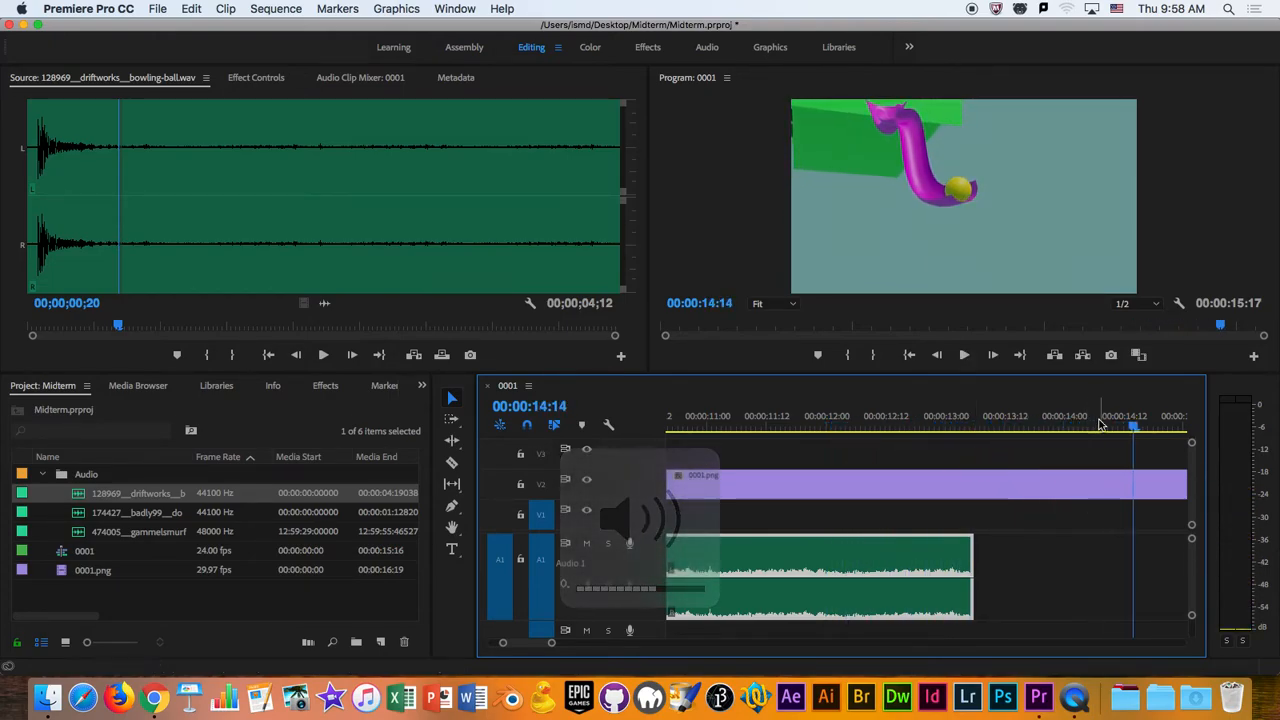
# - Return the playhead to 00:00:09:10 and slightly reduce the height of audio track A1
pyautogui.moveTo(883, 429); pyautogui.dragTo(711, 491)
pyautogui.moveTo(550, 644); pyautogui.dragTo(562, 646)
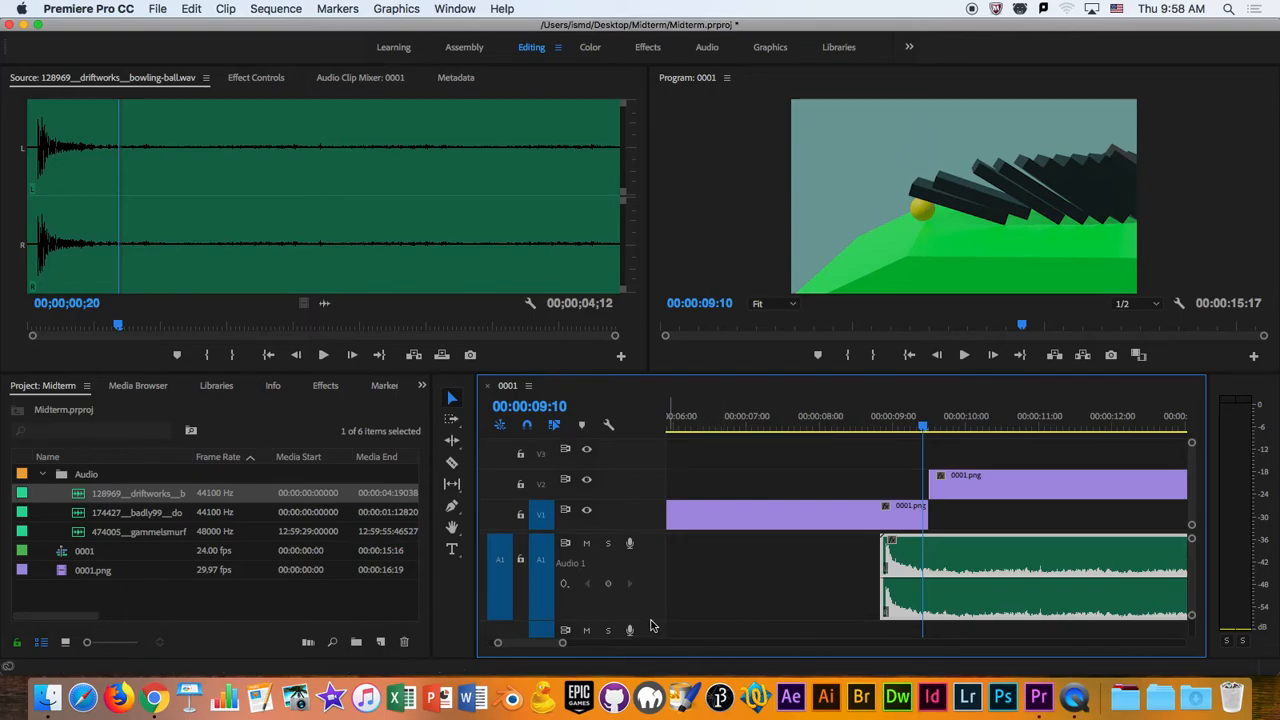
pyautogui.moveTo(650, 626); pyautogui.dragTo(648, 611)
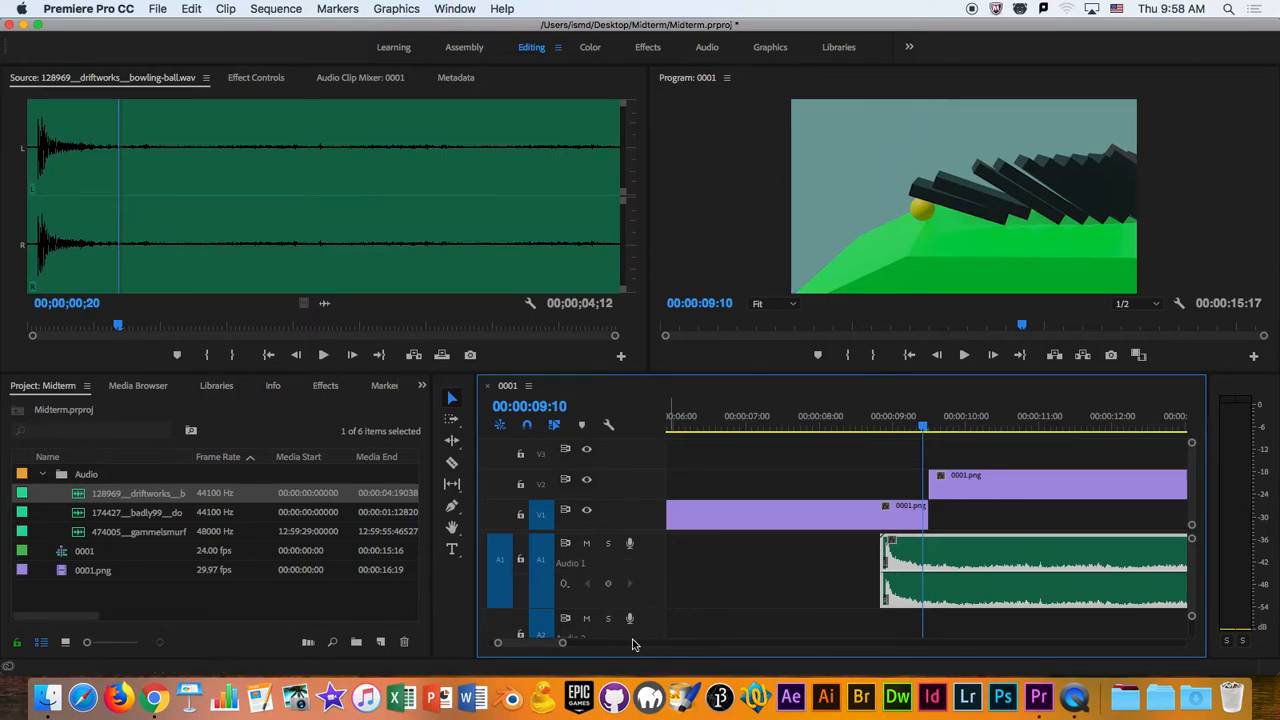
pyautogui.scroll(-2, 980, 593)
pyautogui.scroll(2, 978, 593)
pyautogui.scroll(-2, 976, 592)
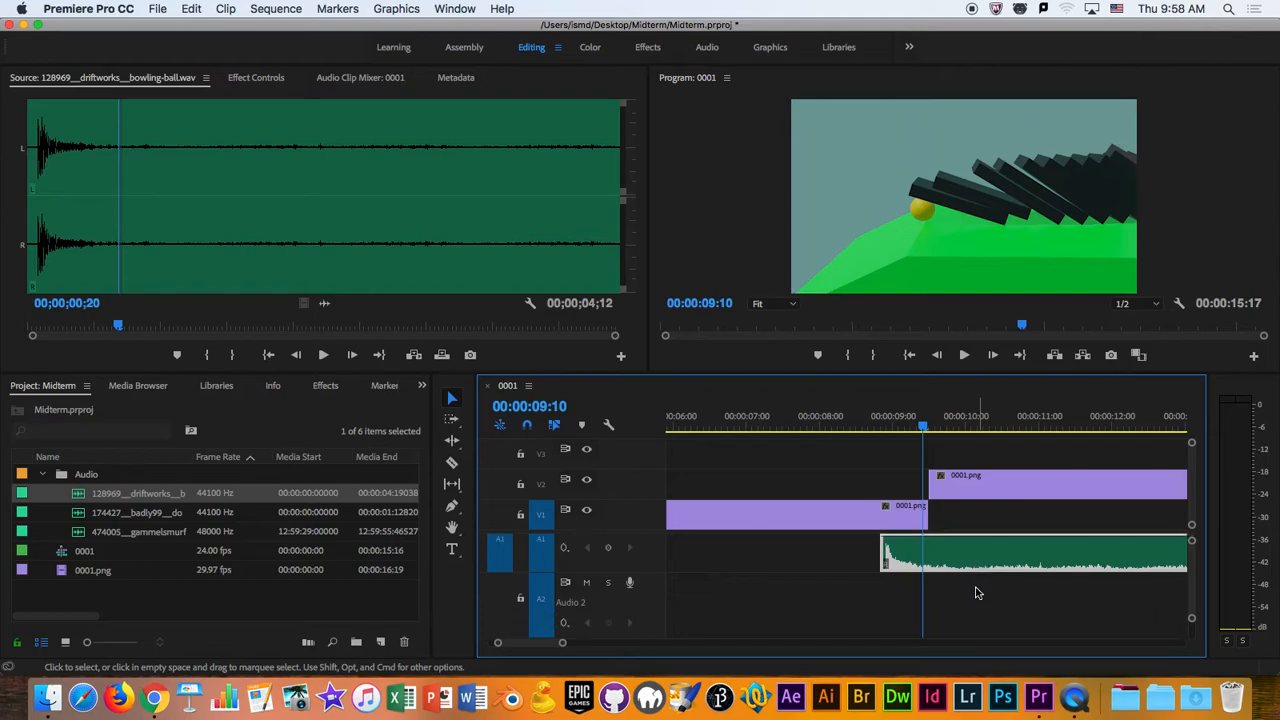
pyautogui.scroll(2, 976, 592)
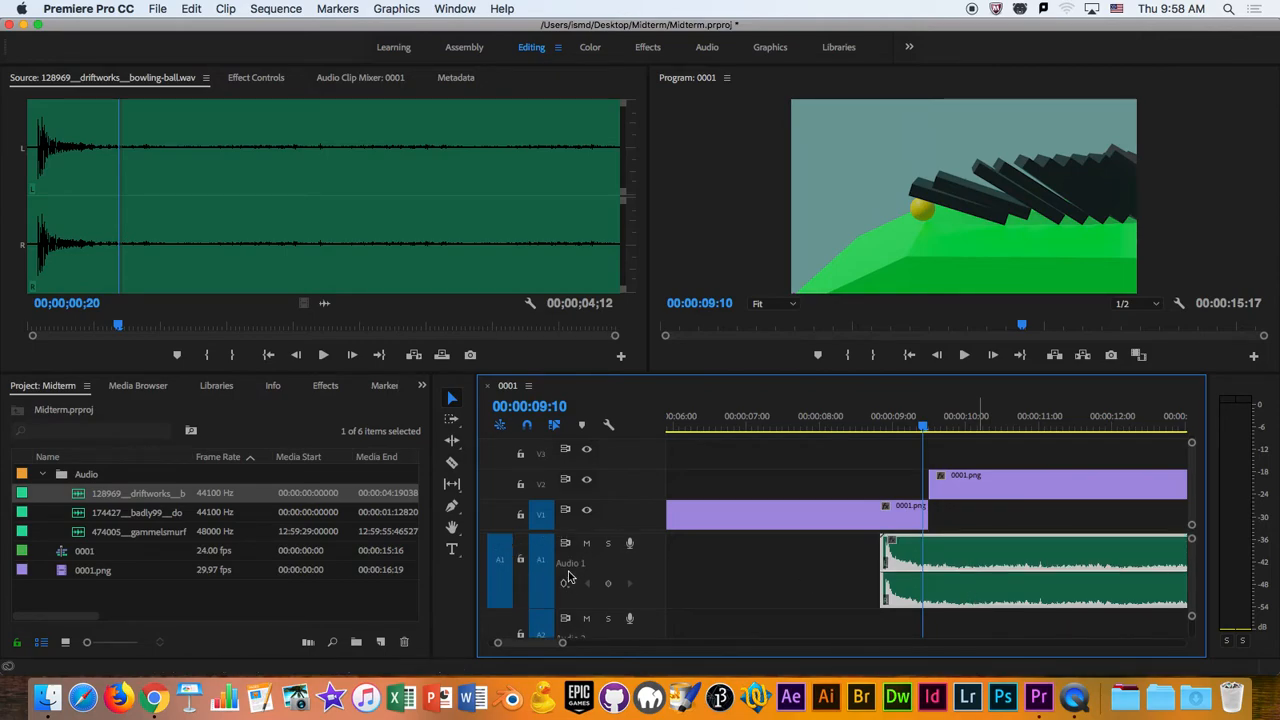
# - Open Effect Controls, compare the effects of the first image clip and the bowling-ball clip, and inspect the image clip's Motion and Opacity
pyautogui.click(255, 80)
pyautogui.click(856, 515)
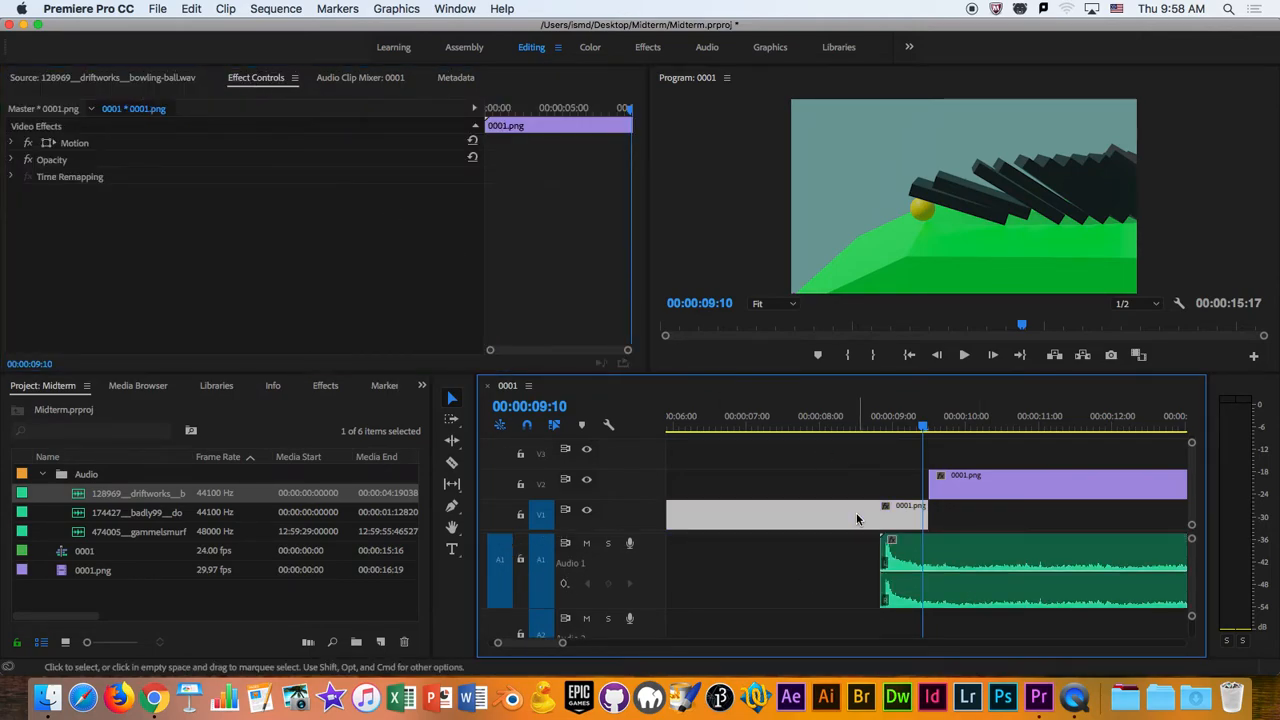
pyautogui.click(1034, 555)
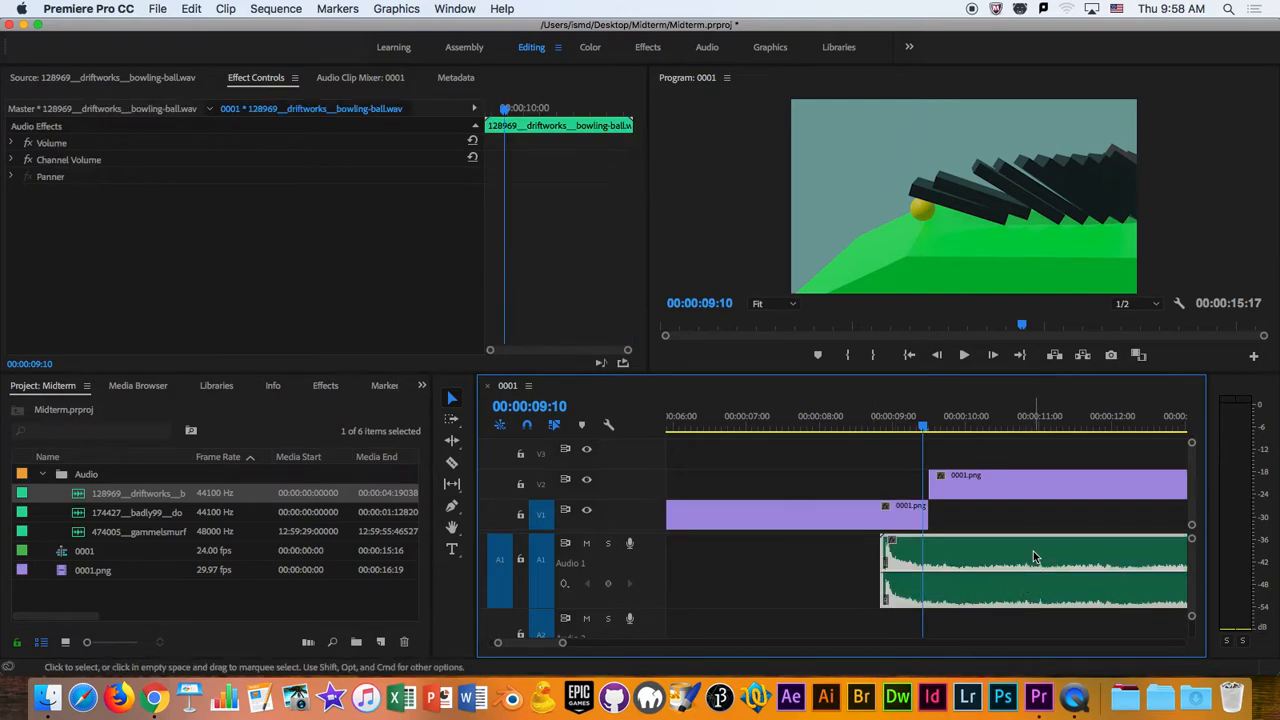
pyautogui.click(830, 515)
pyautogui.click(253, 84)
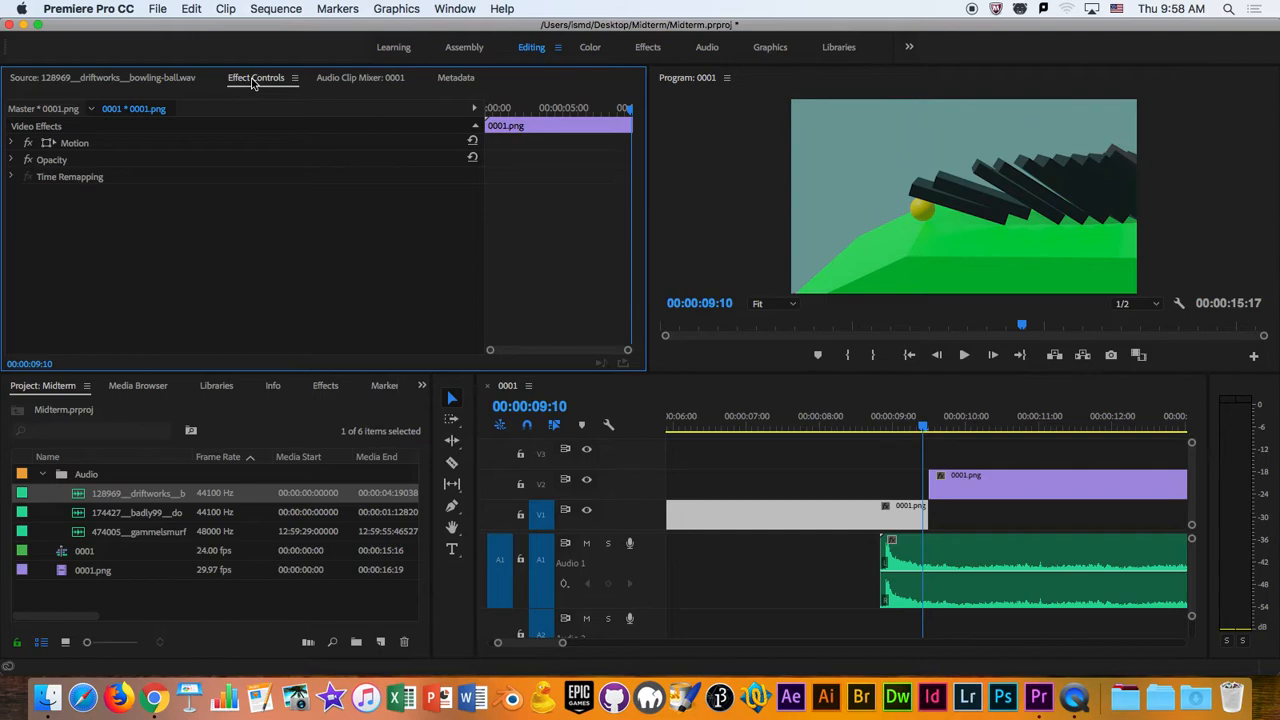
pyautogui.click(11, 143)
pyautogui.click(11, 143)
pyautogui.click(11, 160)
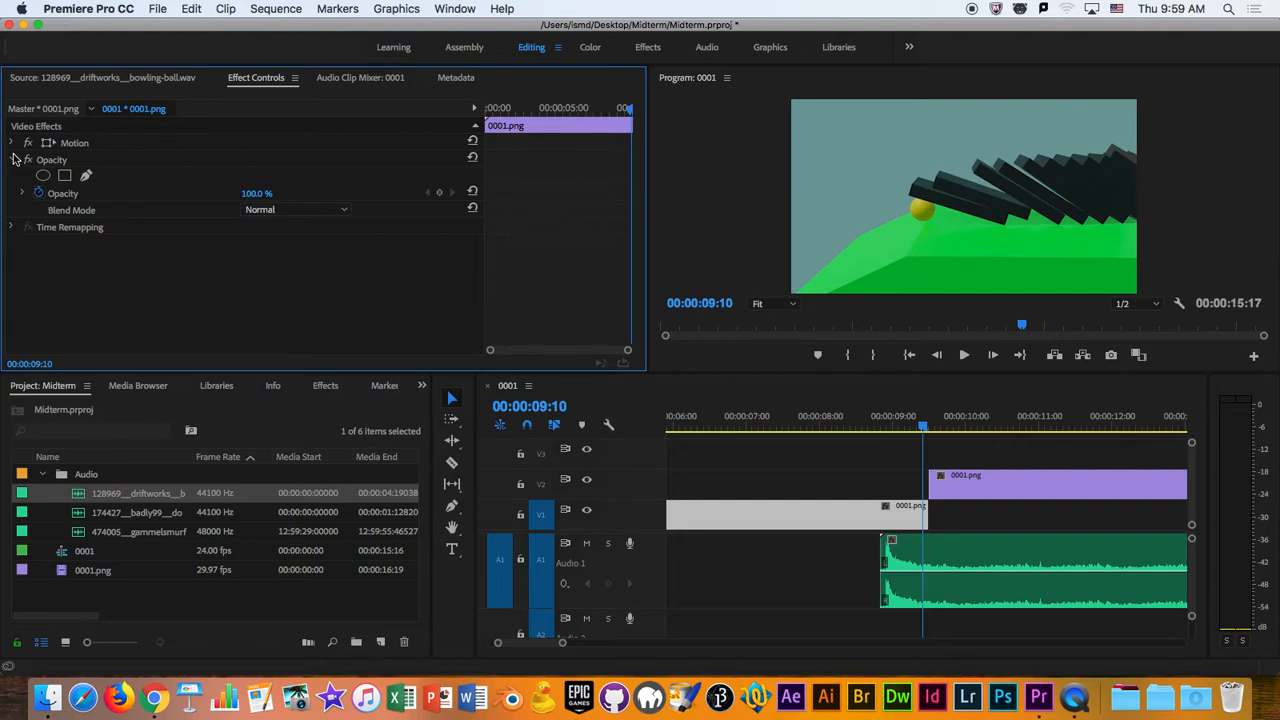
# - Examine the bowling-ball clip's Volume and Channel Volume settings, and place the playhead just before the clip at 00:00:08:17
pyautogui.click(1033, 550)
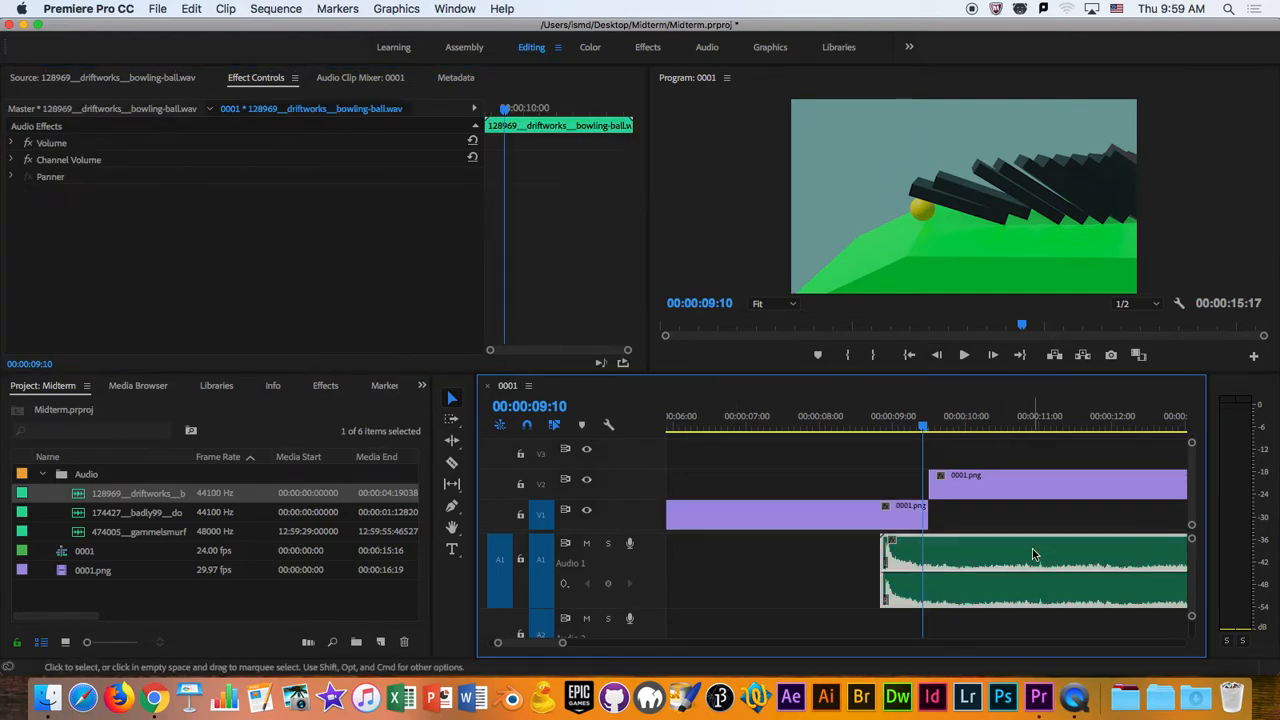
pyautogui.click(12, 144)
pyautogui.click(13, 194)
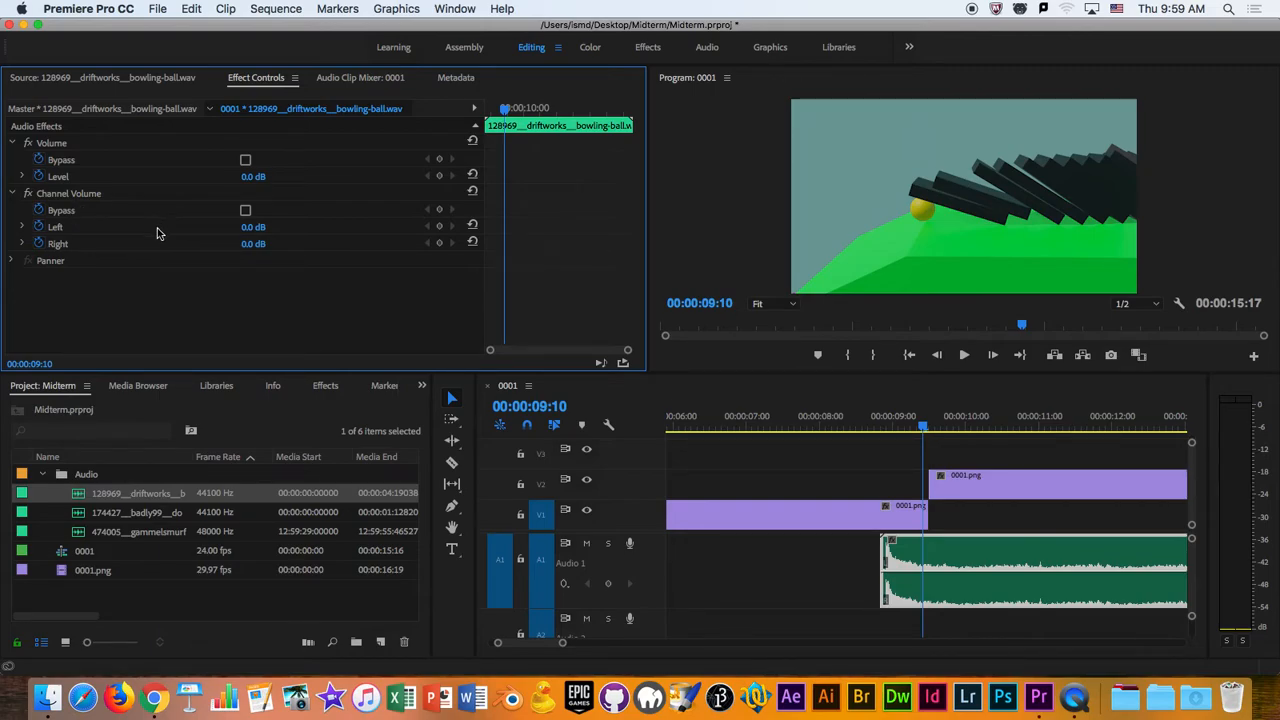
pyautogui.click(14, 194)
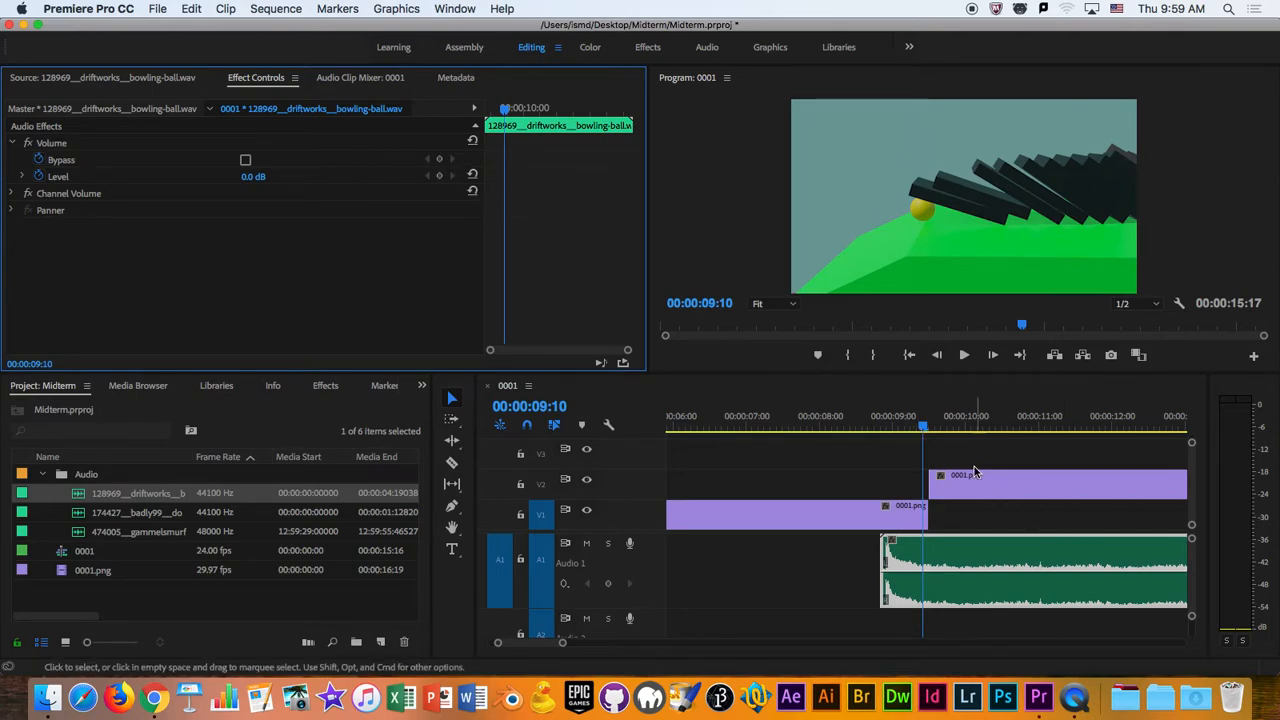
pyautogui.click(870, 430)
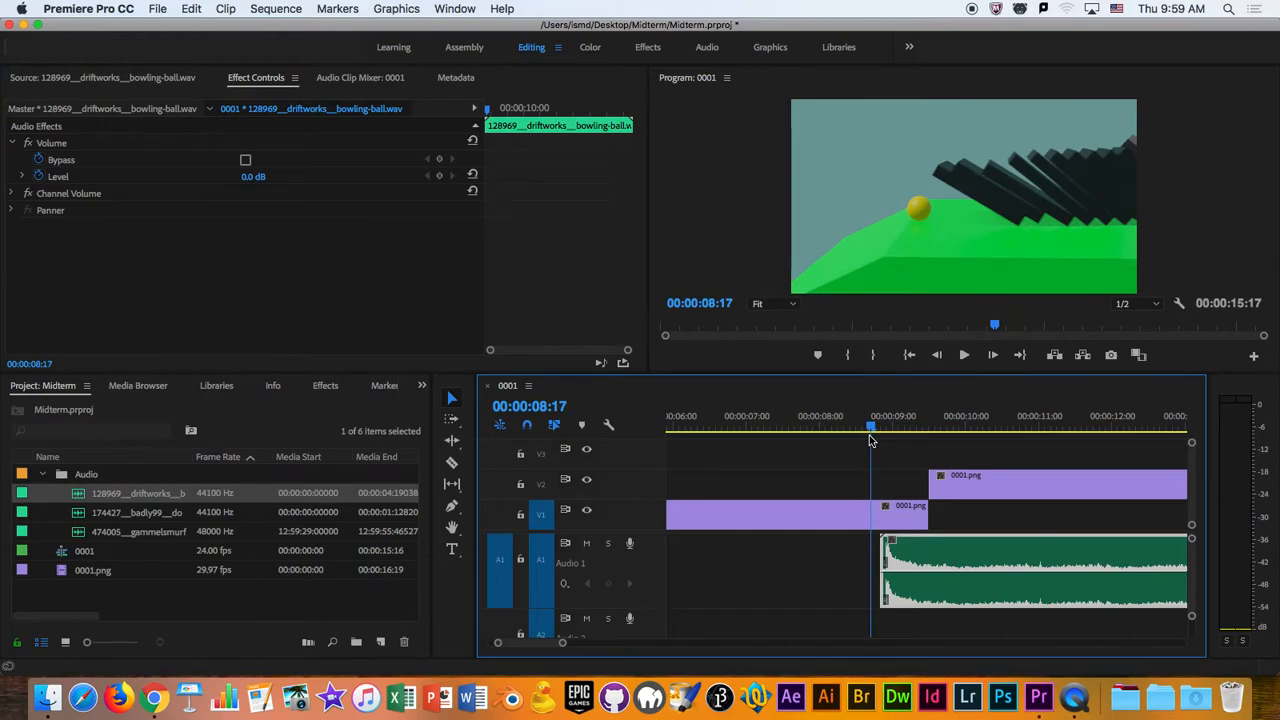
# - Play the sequence from 00:00:08:17 through the bowling-ball sound, adjusting the system volume before listening
pyautogui.press('XF86AudioRaiseVolume')
pyautogui.press('XF86AudioRaiseVolume')
pyautogui.press('XF86AudioLowerVolume')
pyautogui.press('XF86AudioLowerVolume')
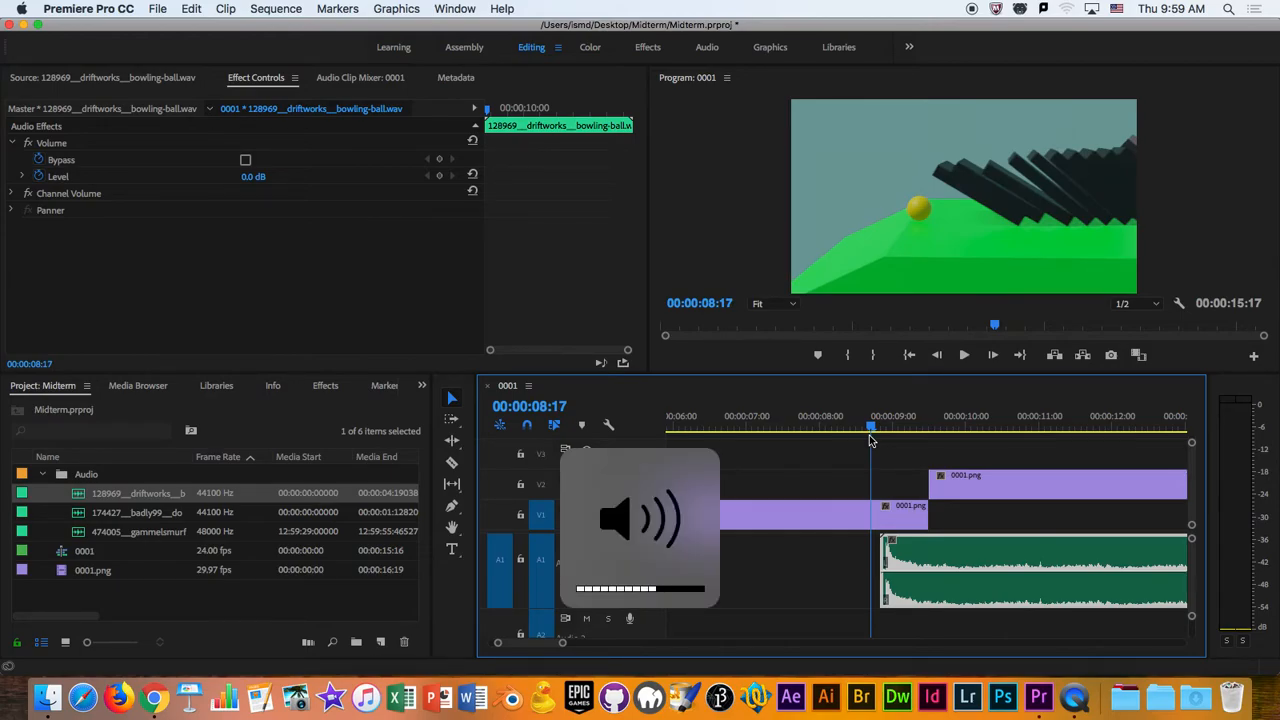
pyautogui.press('space')
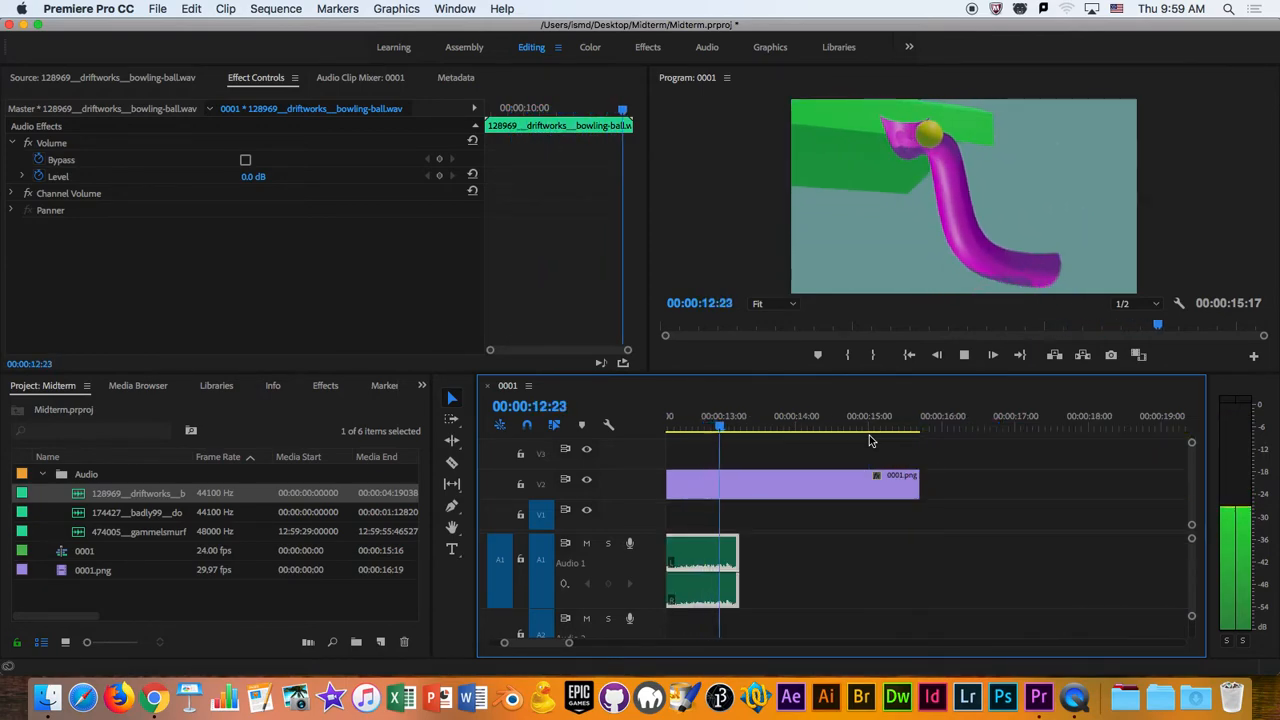
pyautogui.press('space')
# - Return the playhead to 00:00:08:17 and replay the ball impact to check its loudness on the audio meters
pyautogui.moveTo(773, 425); pyautogui.dragTo(793, 489)
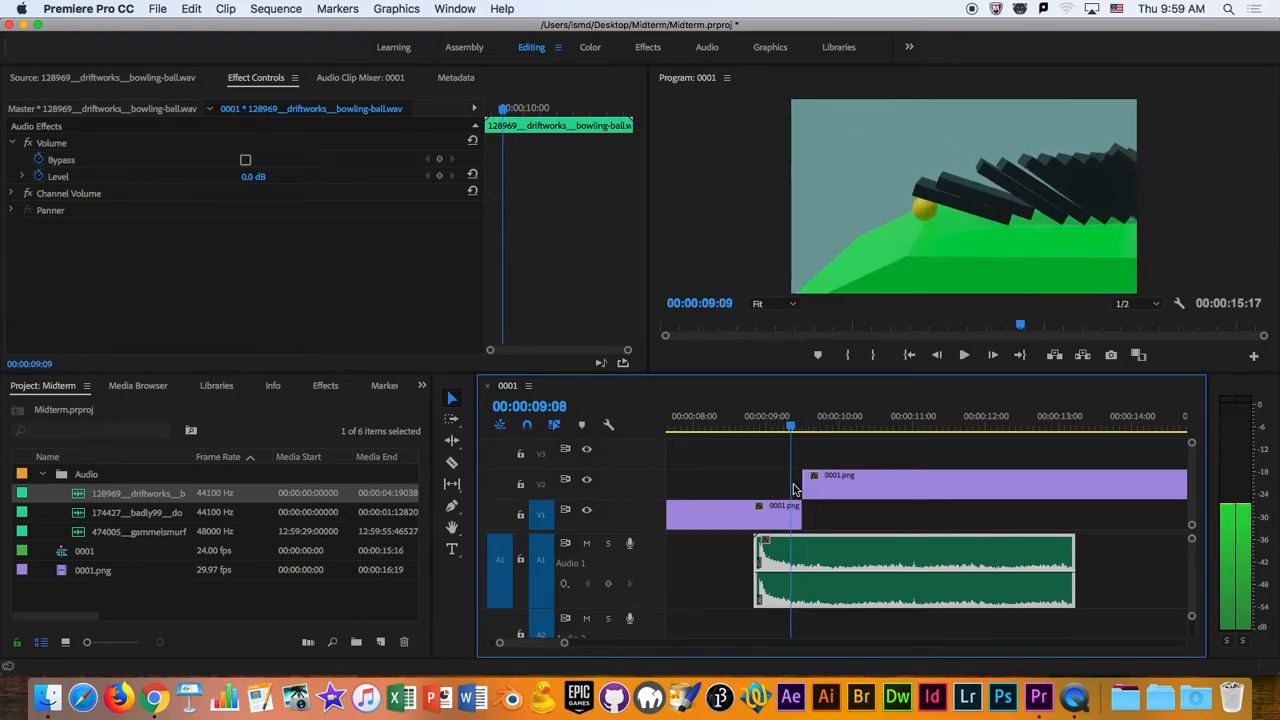
pyautogui.press('XF86AudioRaiseVolume')
pyautogui.moveTo(790, 428); pyautogui.dragTo(744, 430)
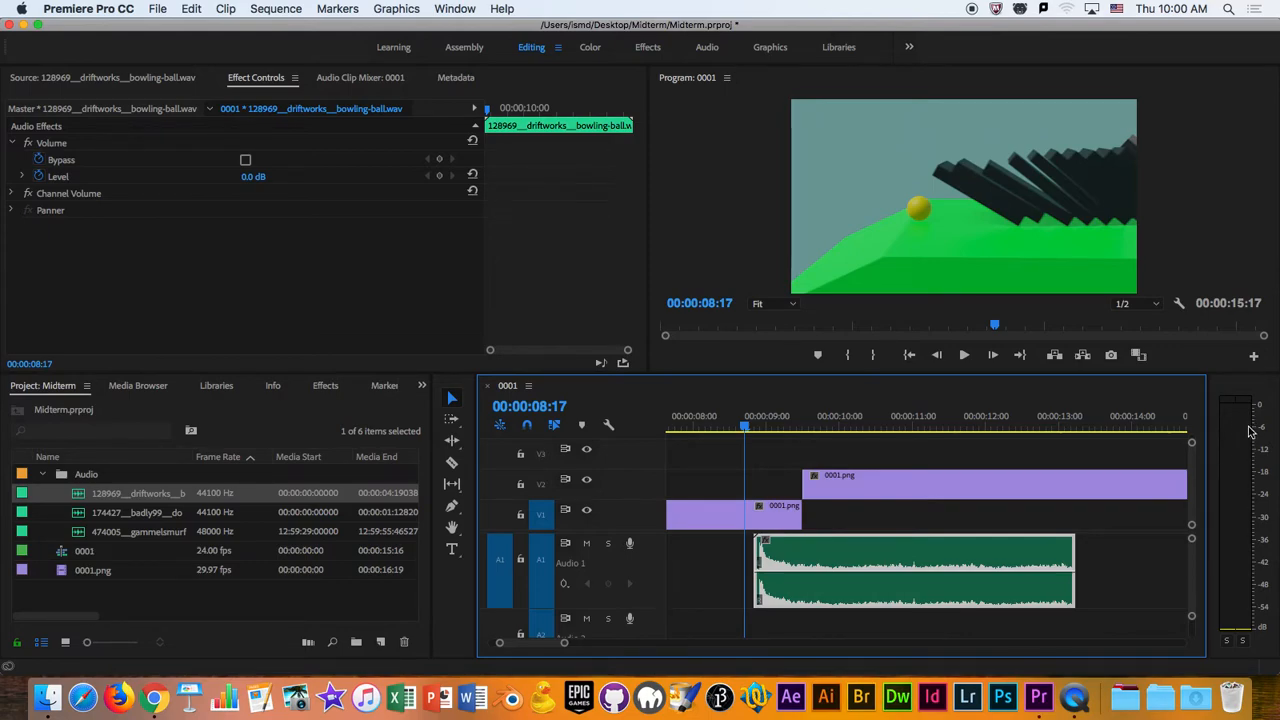
pyautogui.press('space')
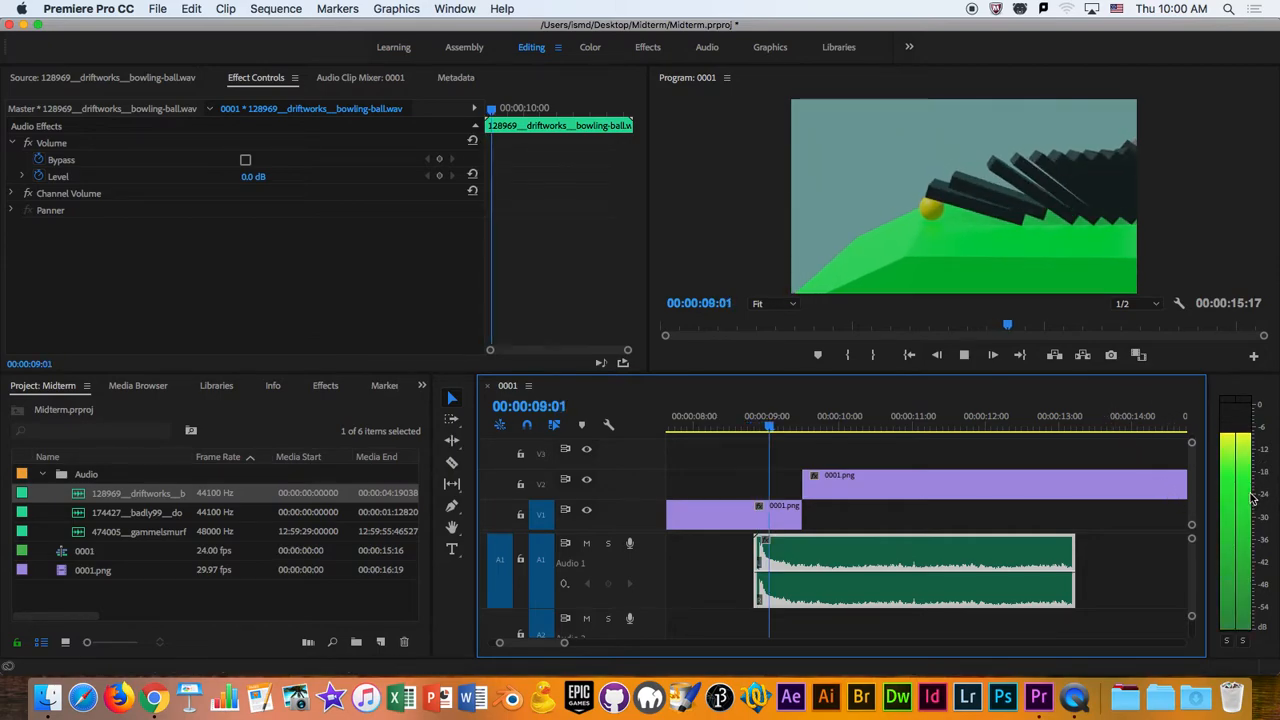
pyautogui.press('space')
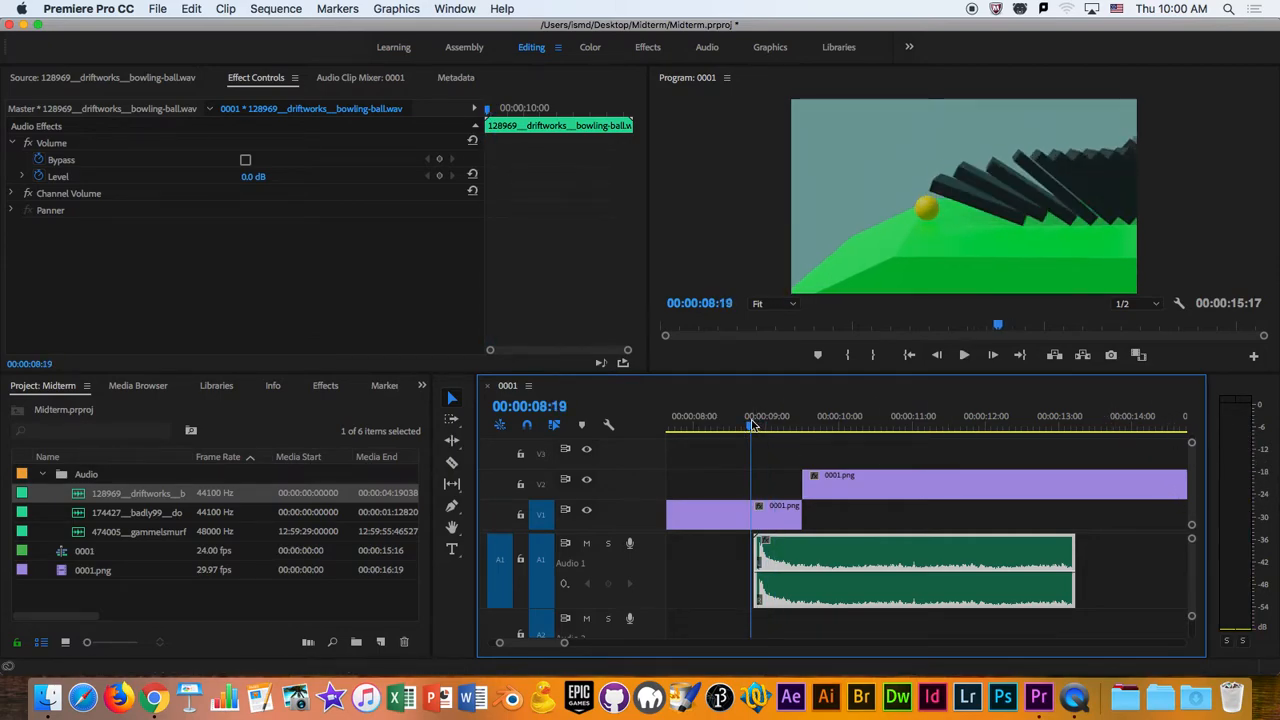
pyautogui.press('space')
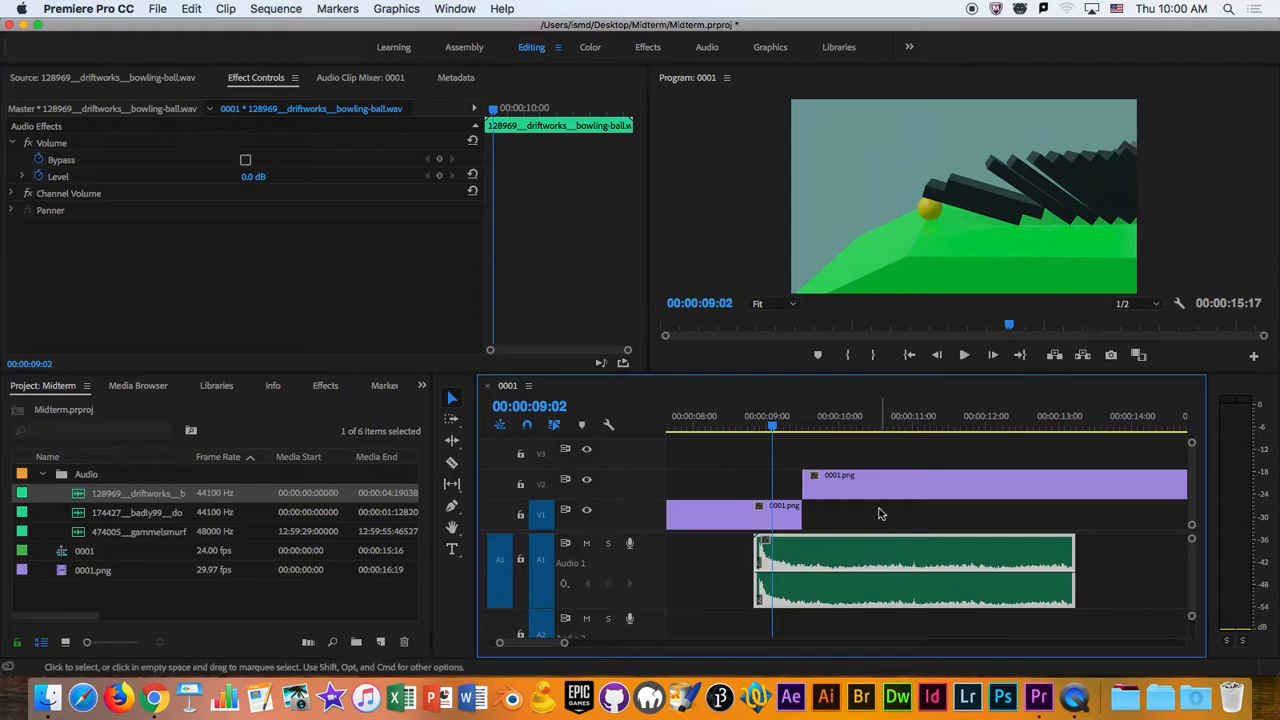
# - Scrub between the impact and the rolling part at 00:00:11:02, and play from the clip's start at 00:00:08:20 to compare loudness
pyautogui.press('space')
pyautogui.click(990, 418)
pyautogui.moveTo(782, 420); pyautogui.dragTo(763, 472)
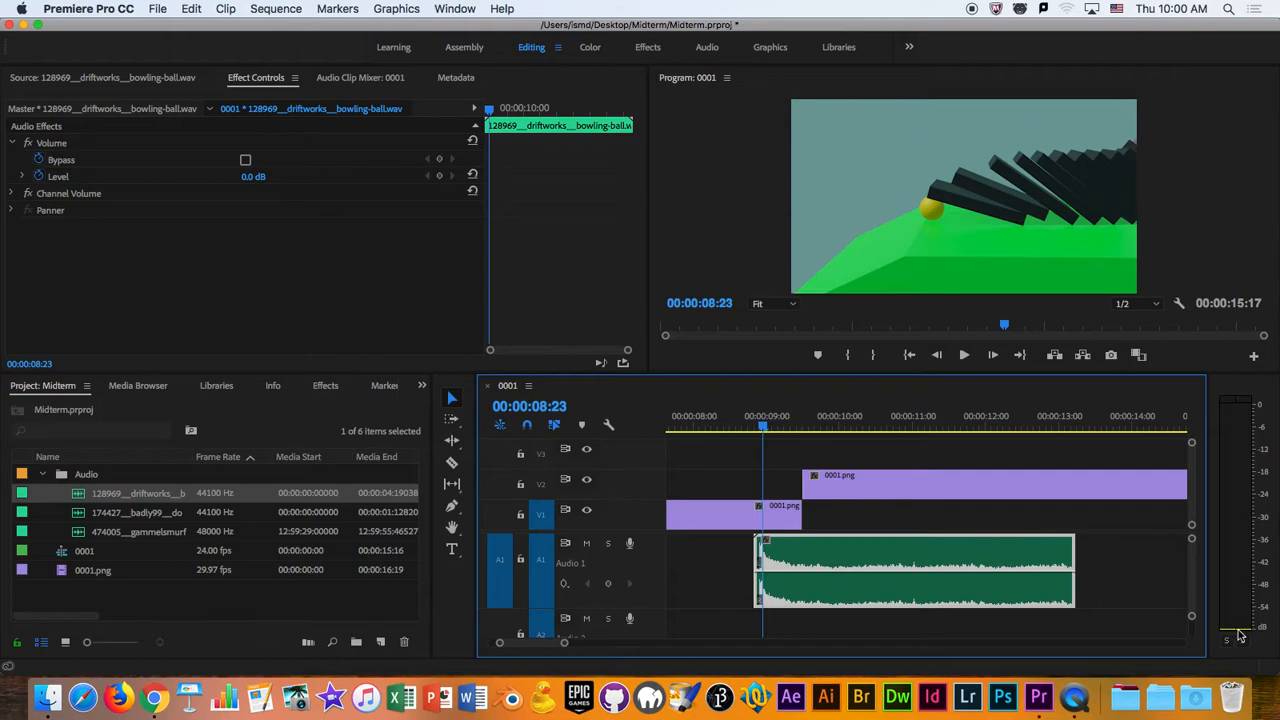
pyautogui.moveTo(768, 425); pyautogui.dragTo(921, 432)
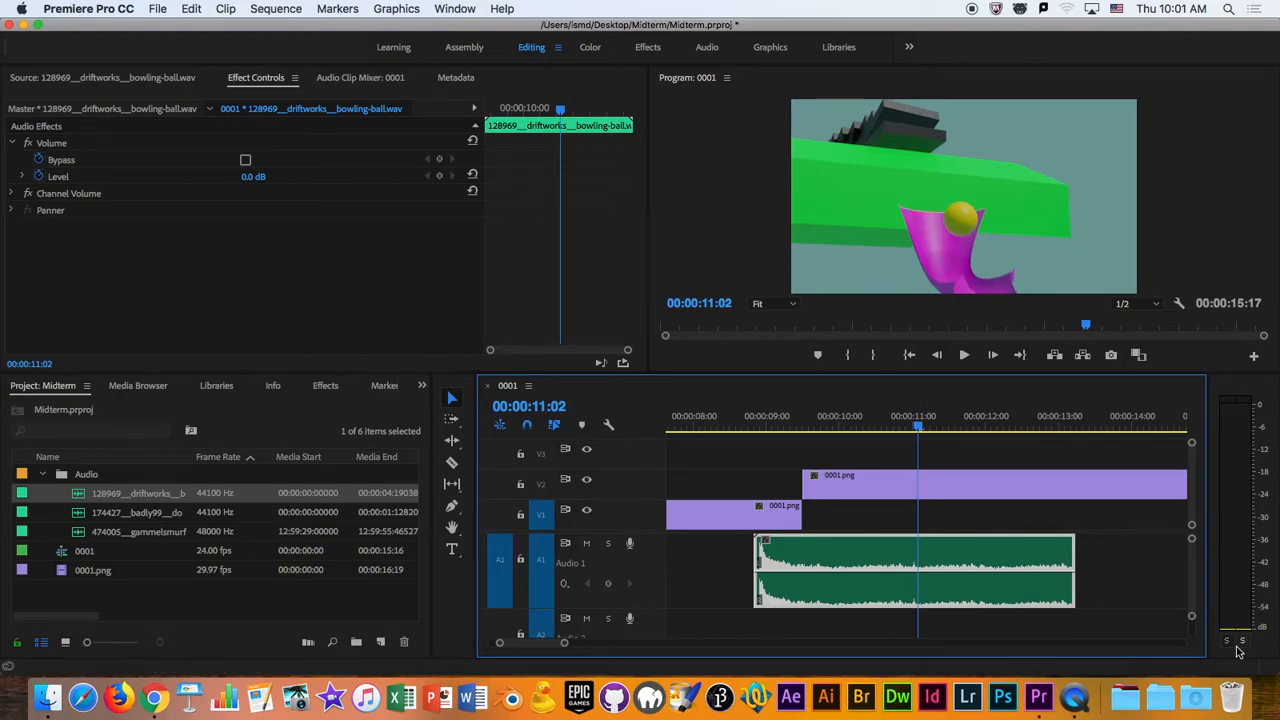
pyautogui.moveTo(921, 432); pyautogui.dragTo(754, 430)
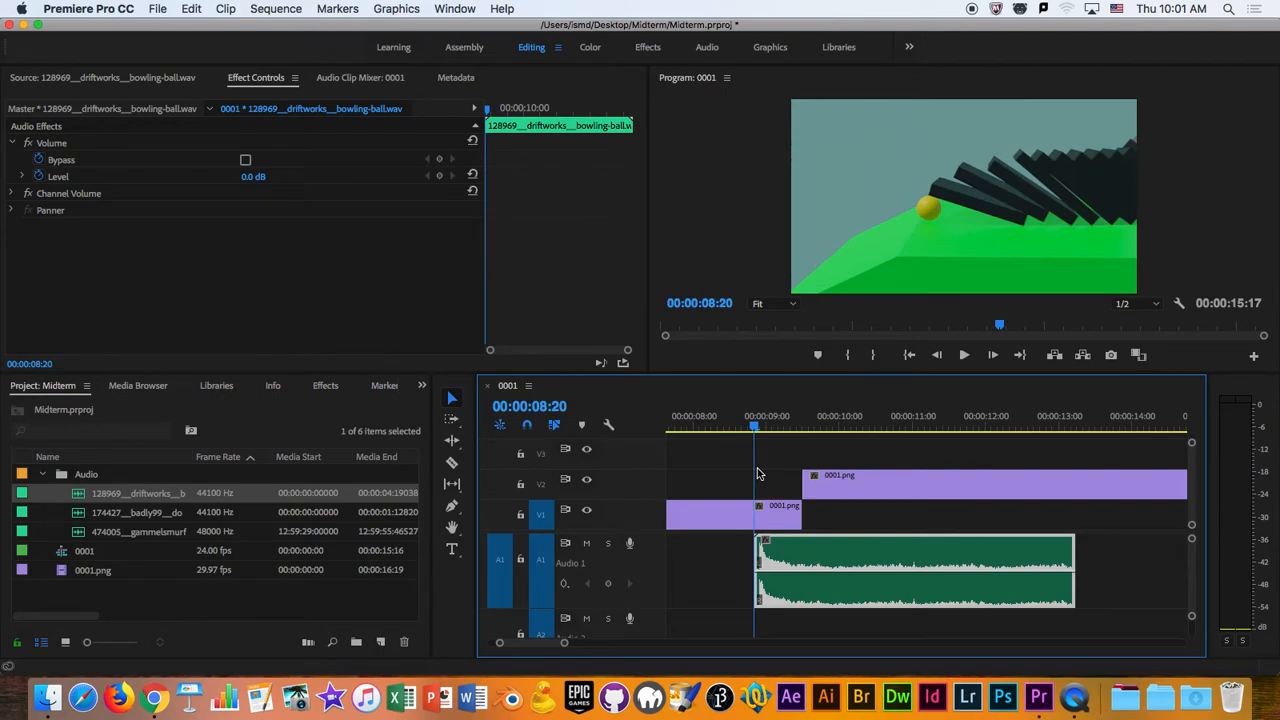
pyautogui.press('space')
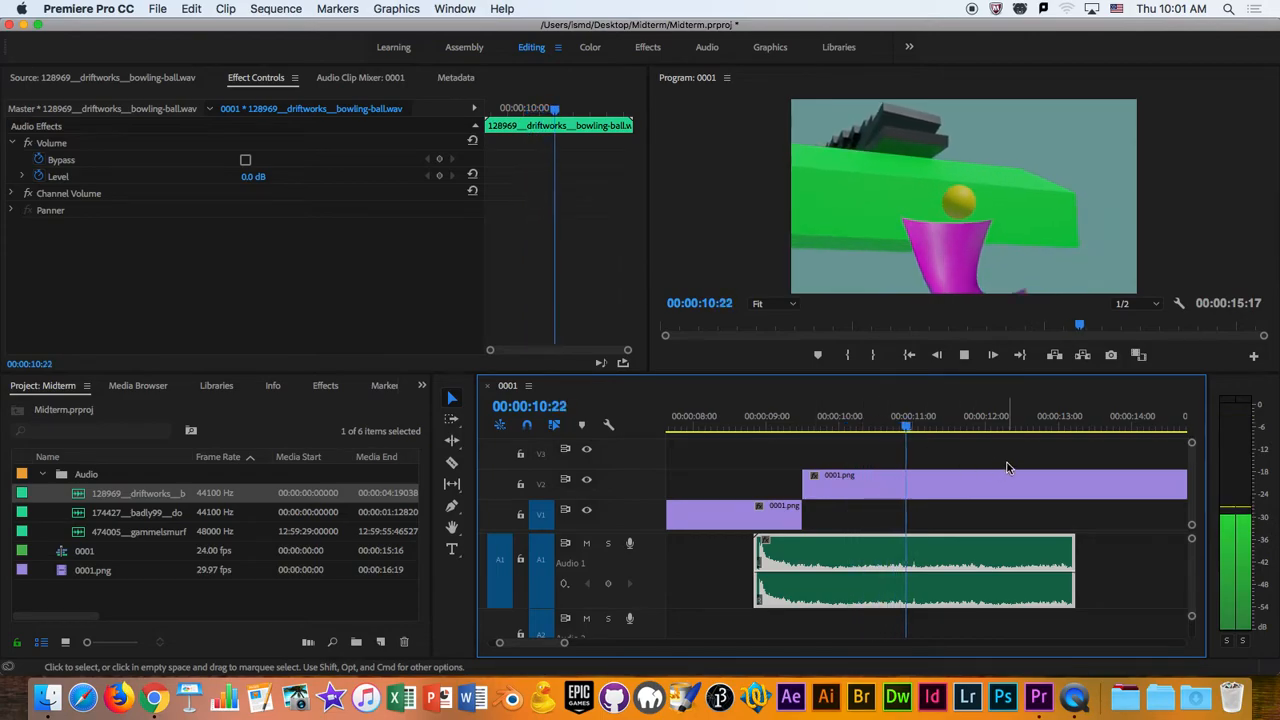
# - Keyframe the bowling-ball clip's volume Level at 00:00:09:05, and add a second keyframe of 4.4 dB at 00:00:09:17
pyautogui.moveTo(956, 429); pyautogui.dragTo(779, 457)
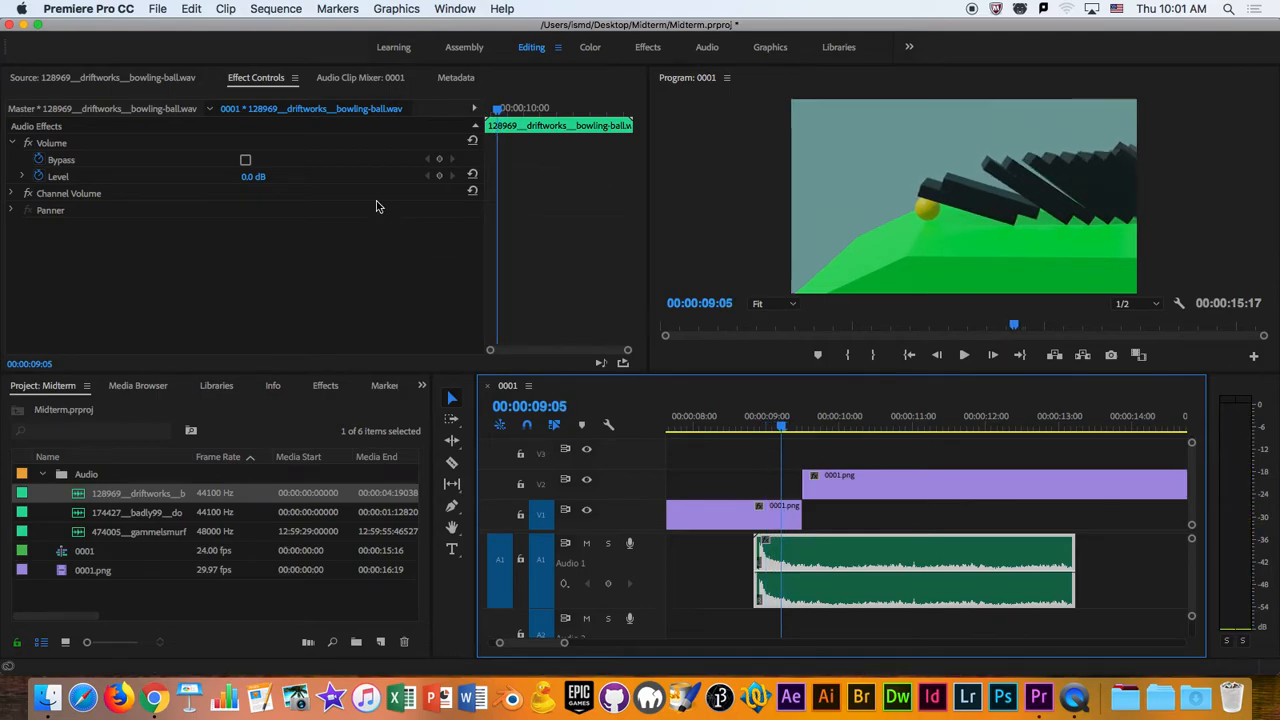
pyautogui.click(441, 177)
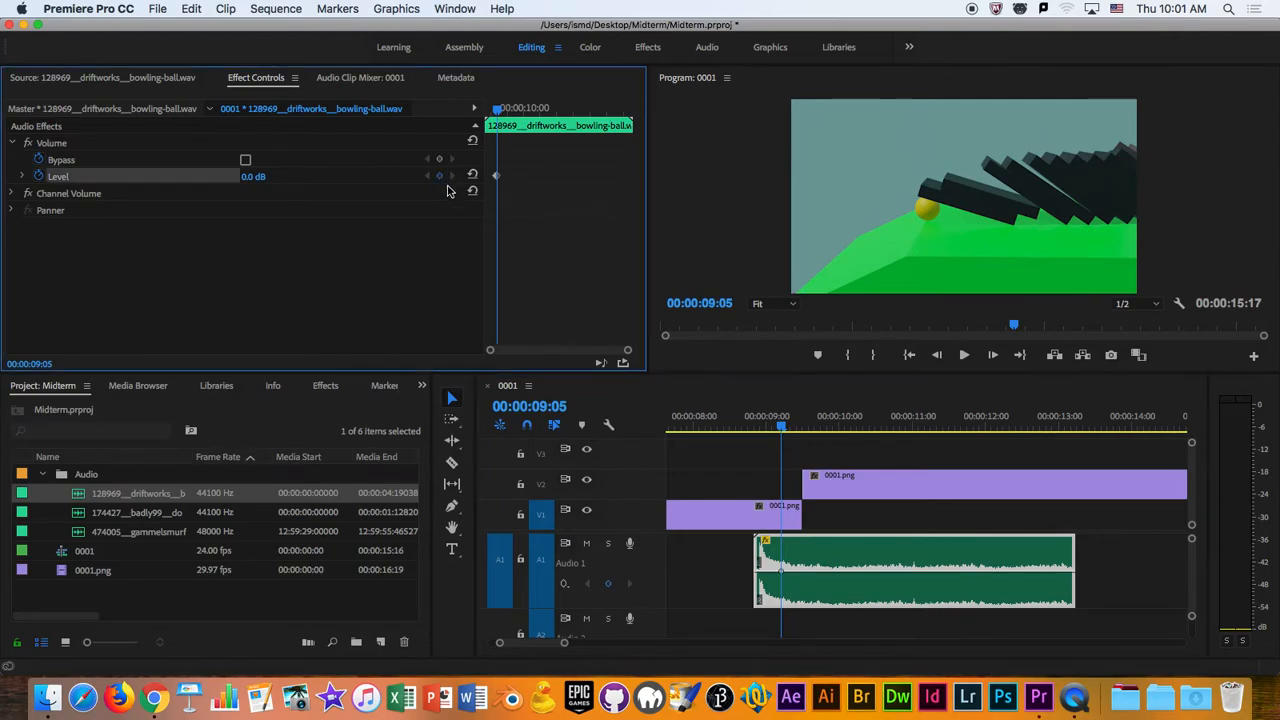
pyautogui.moveTo(782, 427); pyautogui.dragTo(818, 427)
pyautogui.click(247, 177)
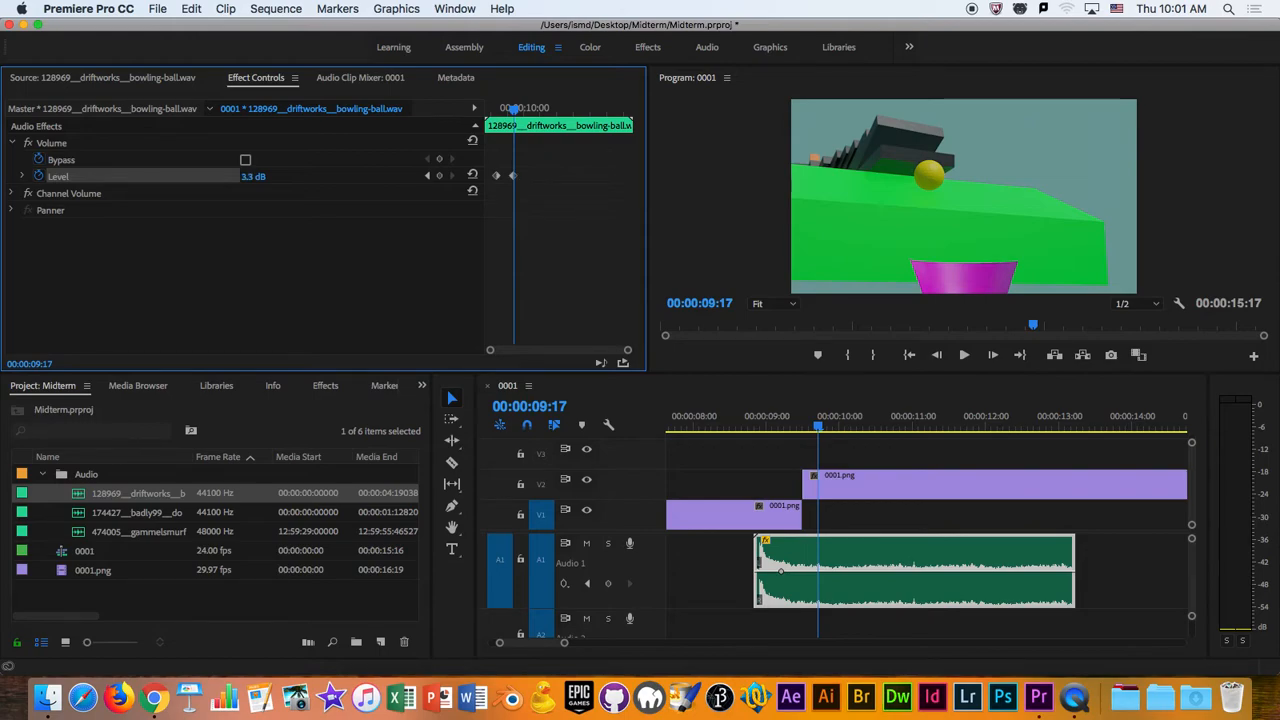
pyautogui.moveTo(247, 177); pyautogui.dragTo(264, 178)
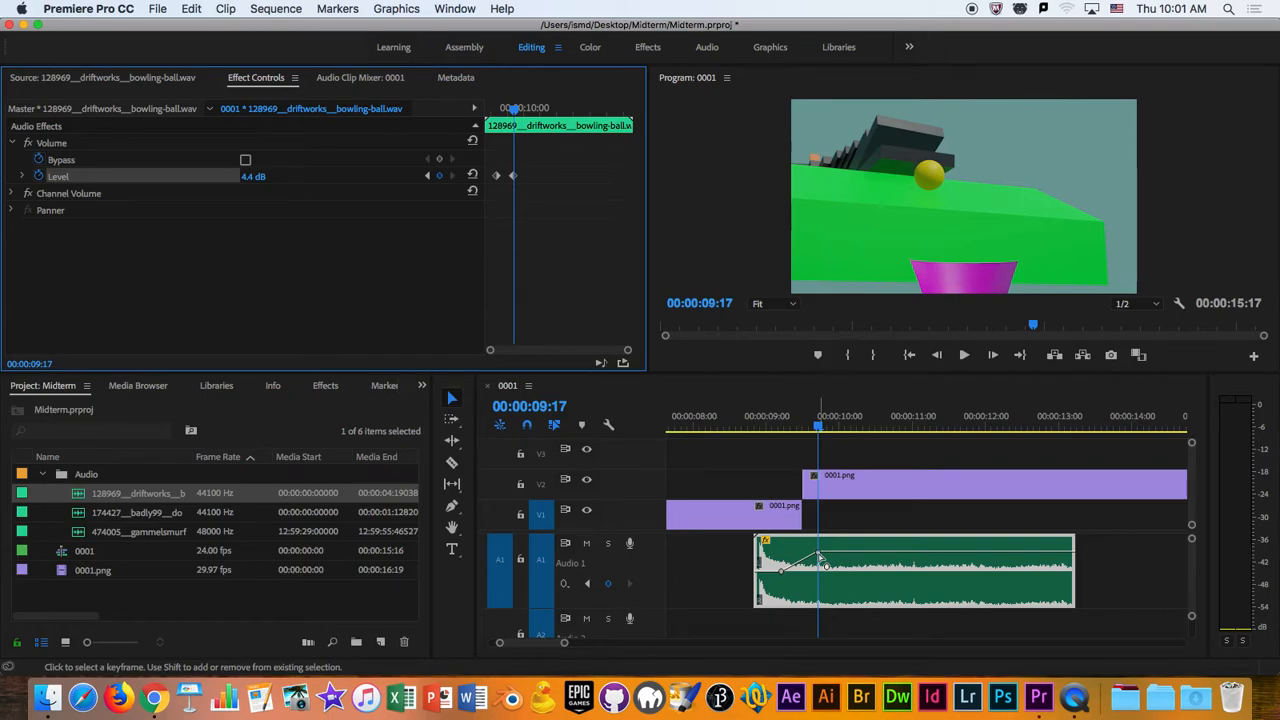
# - Lower the second volume keyframe slightly on the bowling-ball clip and play the sequence to hear the change
pyautogui.moveTo(821, 556); pyautogui.dragTo(820, 565)
pyautogui.moveTo(824, 429); pyautogui.dragTo(786, 440)
pyautogui.press('space')
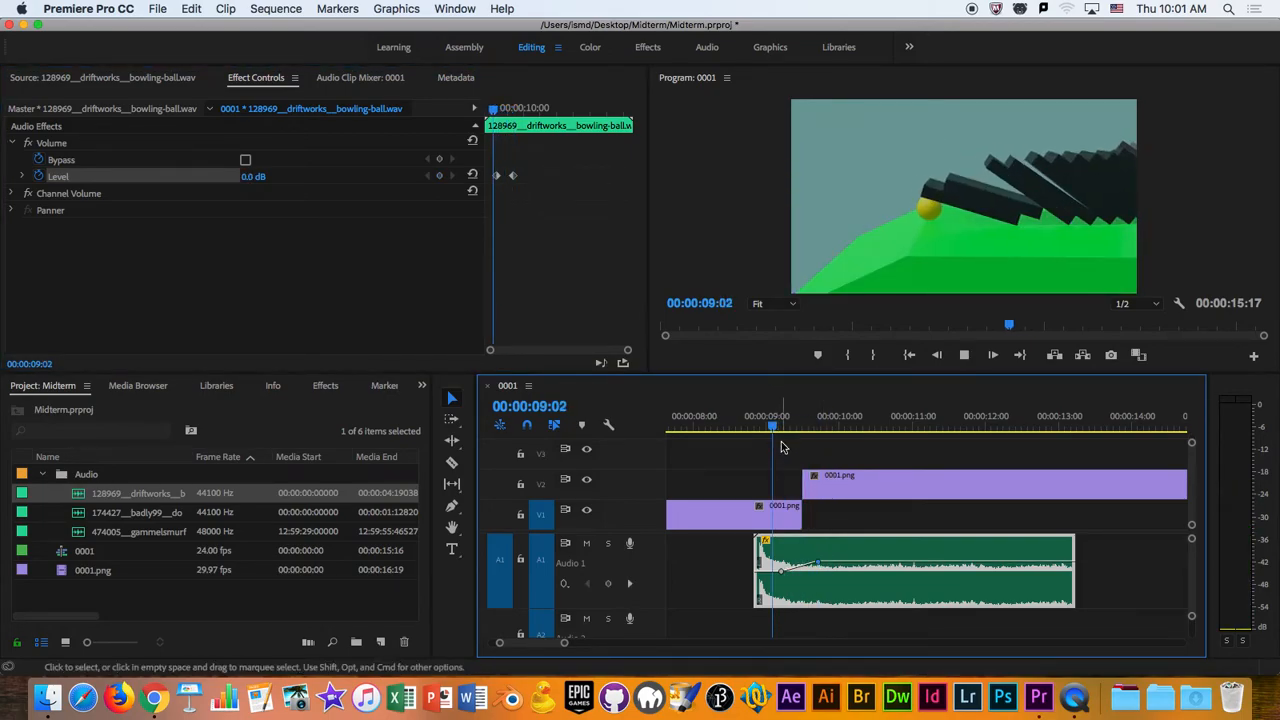
pyautogui.press('space')
# - Raise the second volume keyframe to 5.3 dB and play the bowling-ball clip from just before its start
pyautogui.moveTo(818, 564); pyautogui.dragTo(818, 549)
pyautogui.click(751, 425)
pyautogui.press('space')
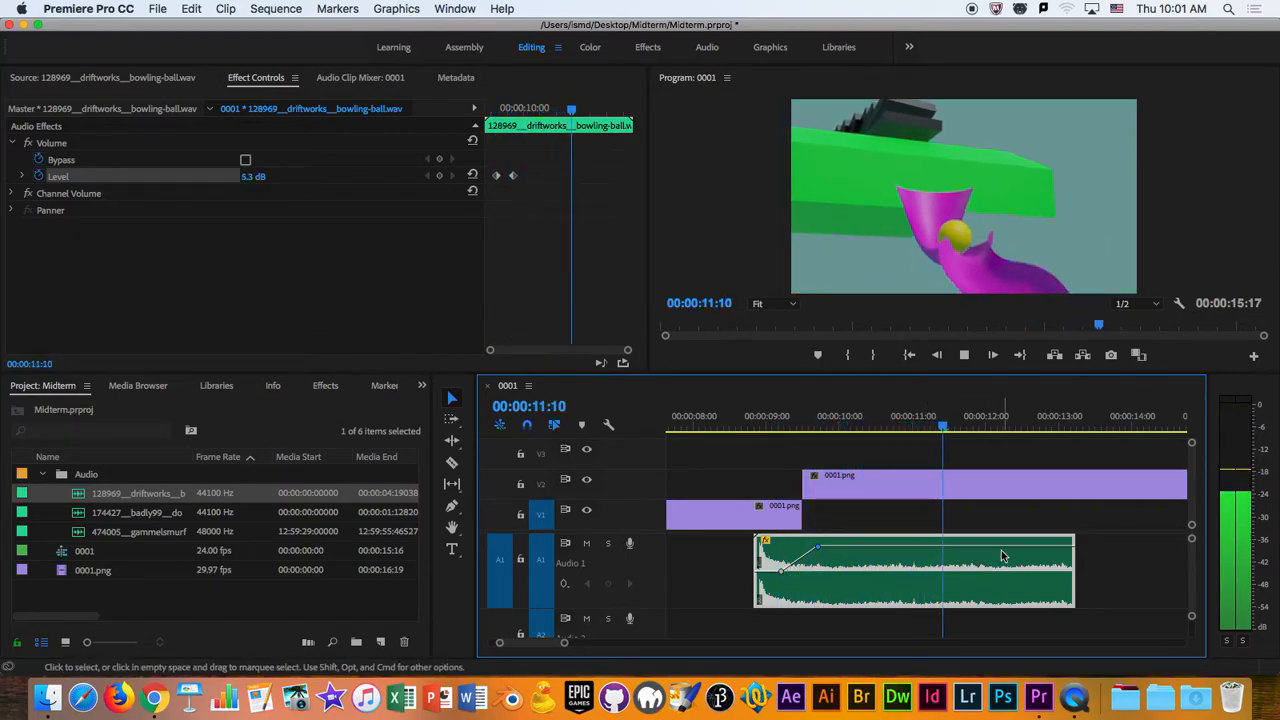
pyautogui.press('space')
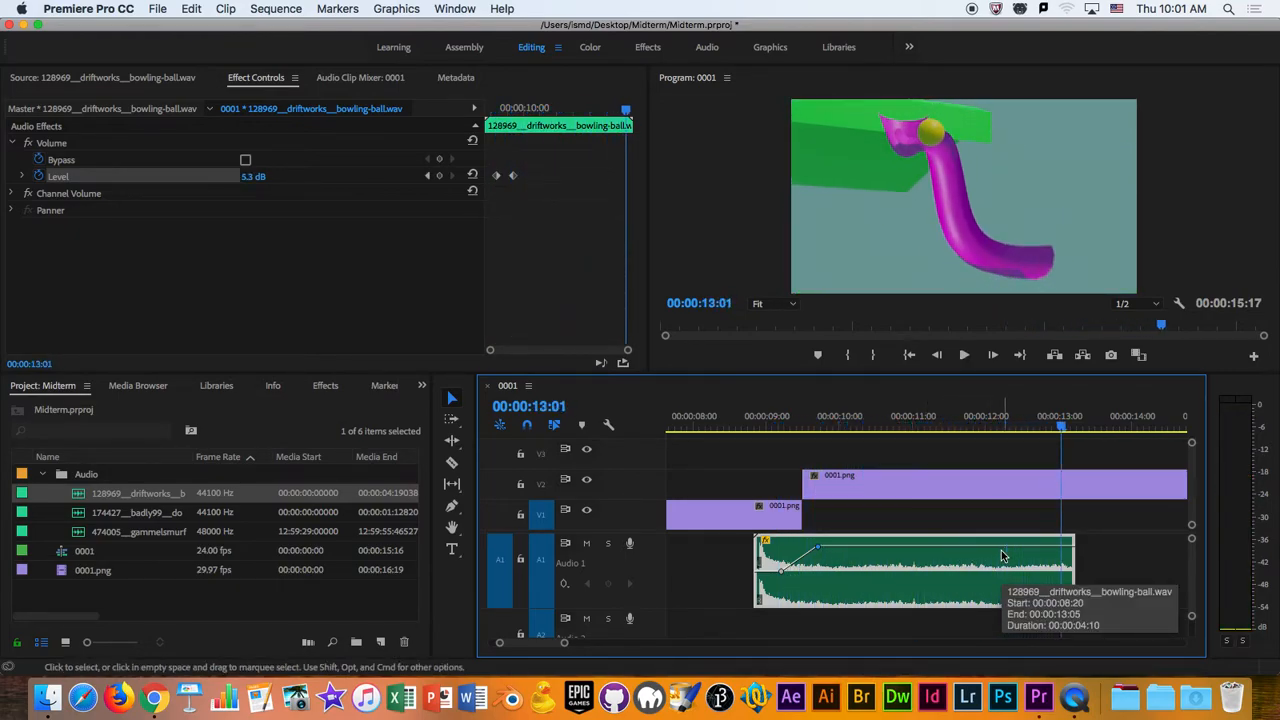
pyautogui.moveTo(925, 427); pyautogui.dragTo(890, 443)
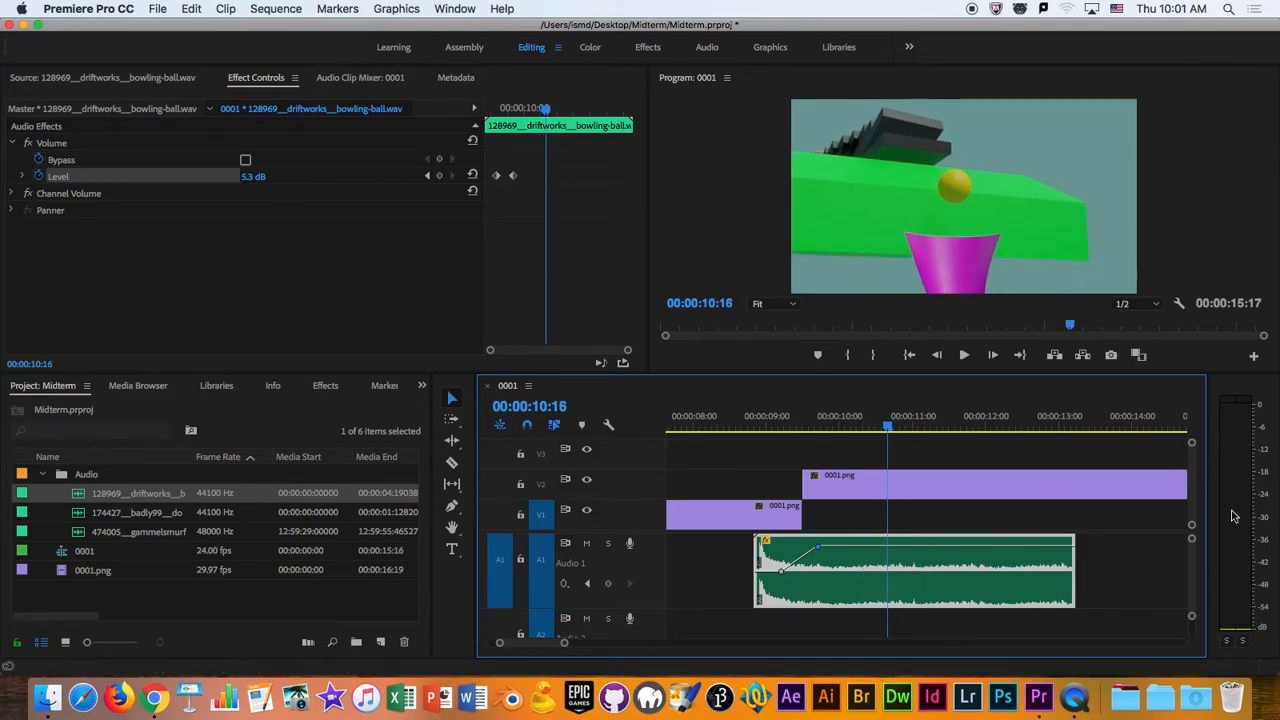
# - Lower the second volume keyframe to 0.2 dB and play the rolling part for comparison
pyautogui.click(806, 424)
pyautogui.moveTo(818, 553); pyautogui.dragTo(818, 570)
pyautogui.press('space')
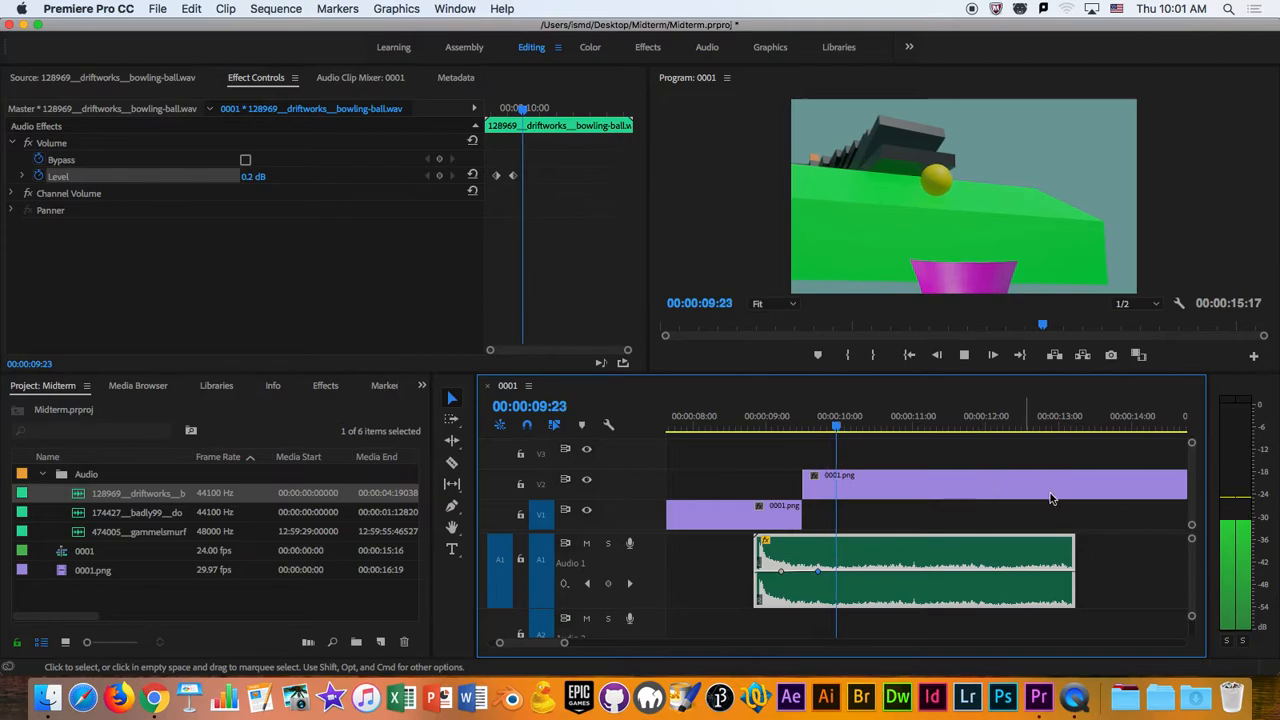
pyautogui.press('space')
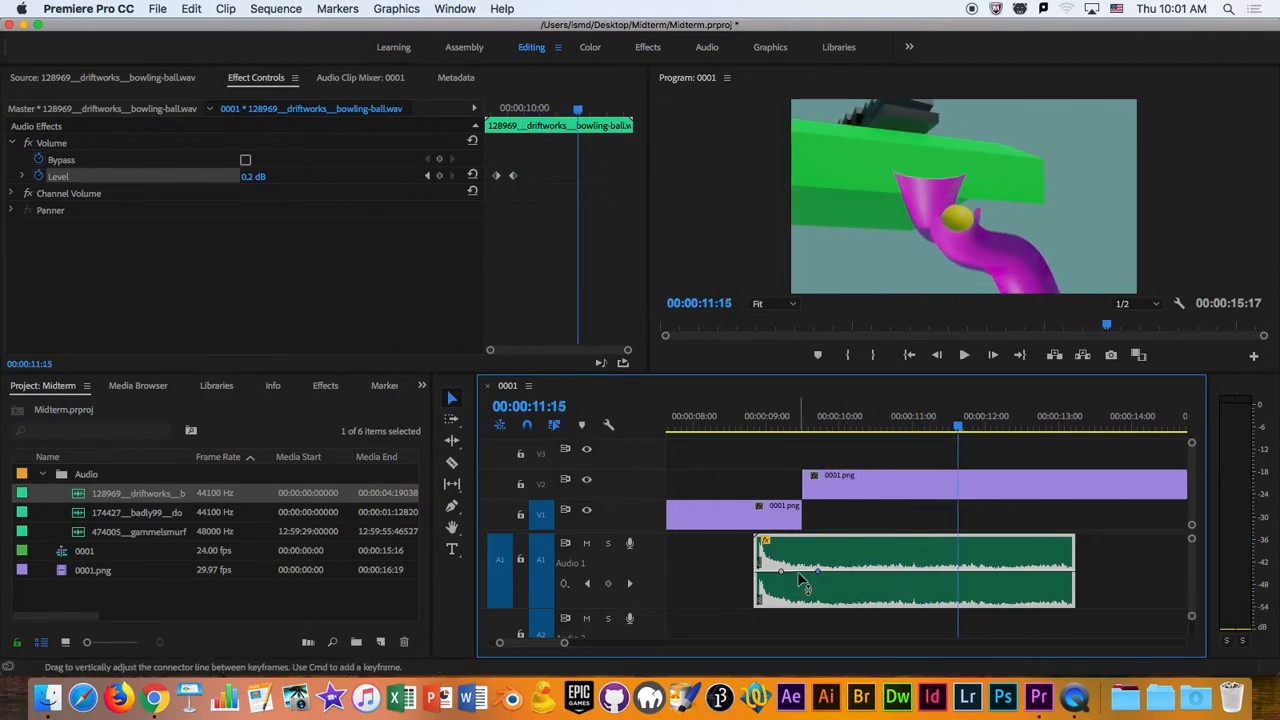
# - Raise the second volume keyframe to about 6.0 dB and replay the bowling-ball clip to check the volume ramp
pyautogui.moveTo(818, 570); pyautogui.dragTo(818, 541)
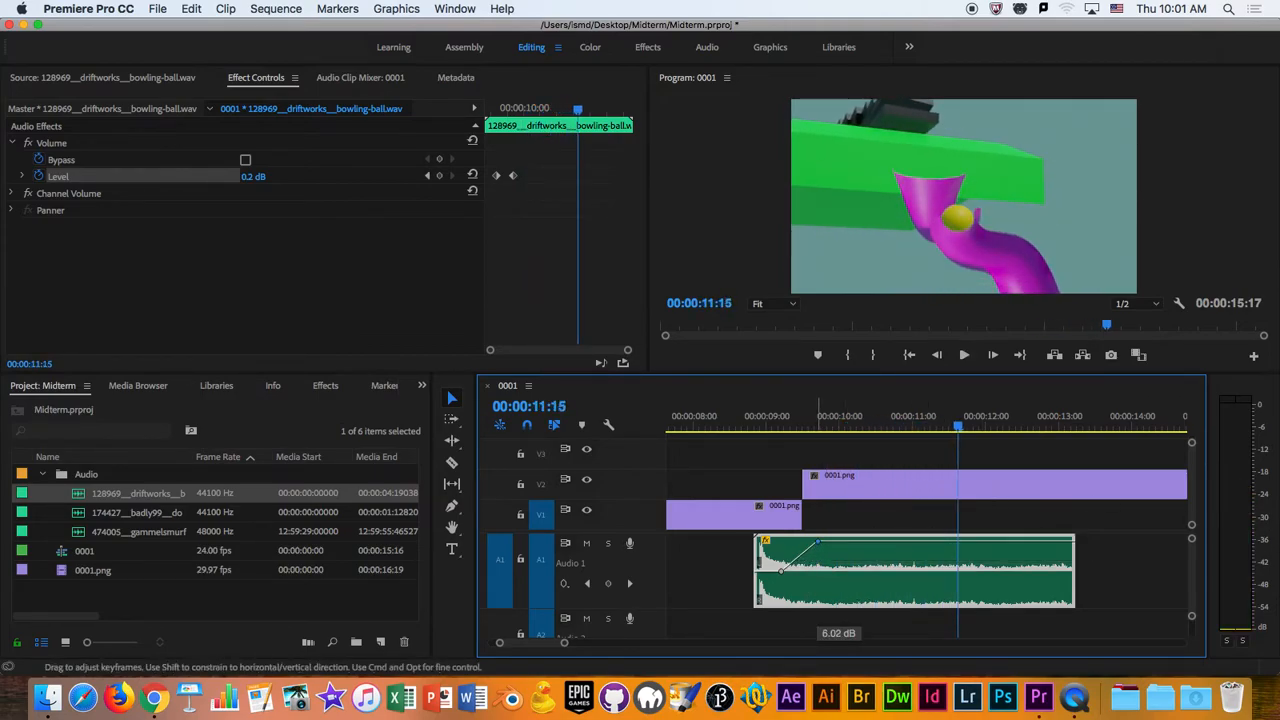
pyautogui.click(790, 428)
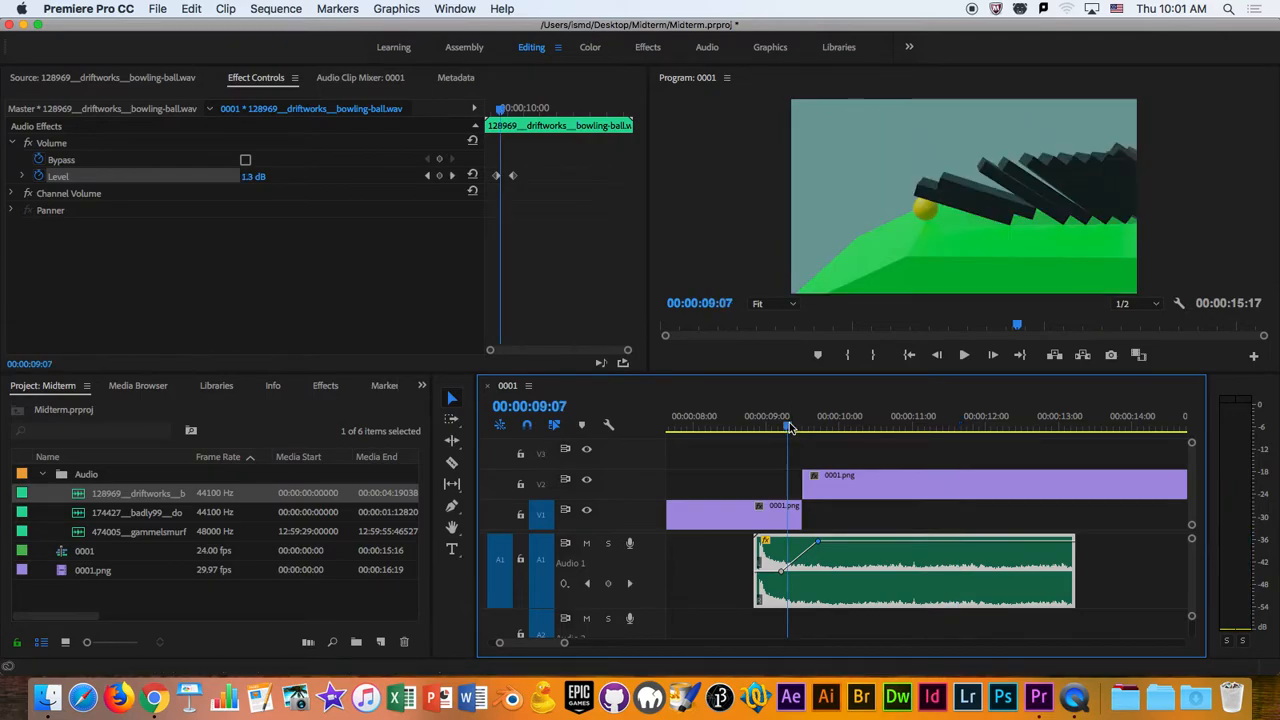
pyautogui.press('space')
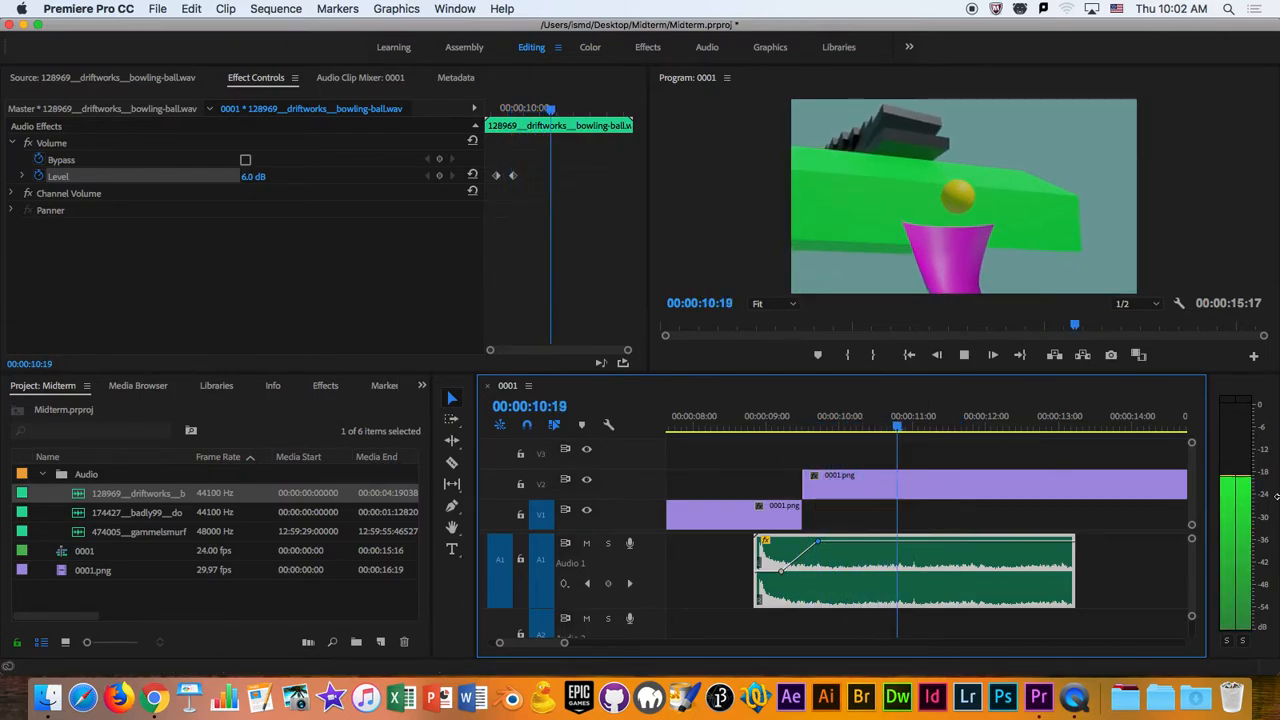
pyautogui.press('space')
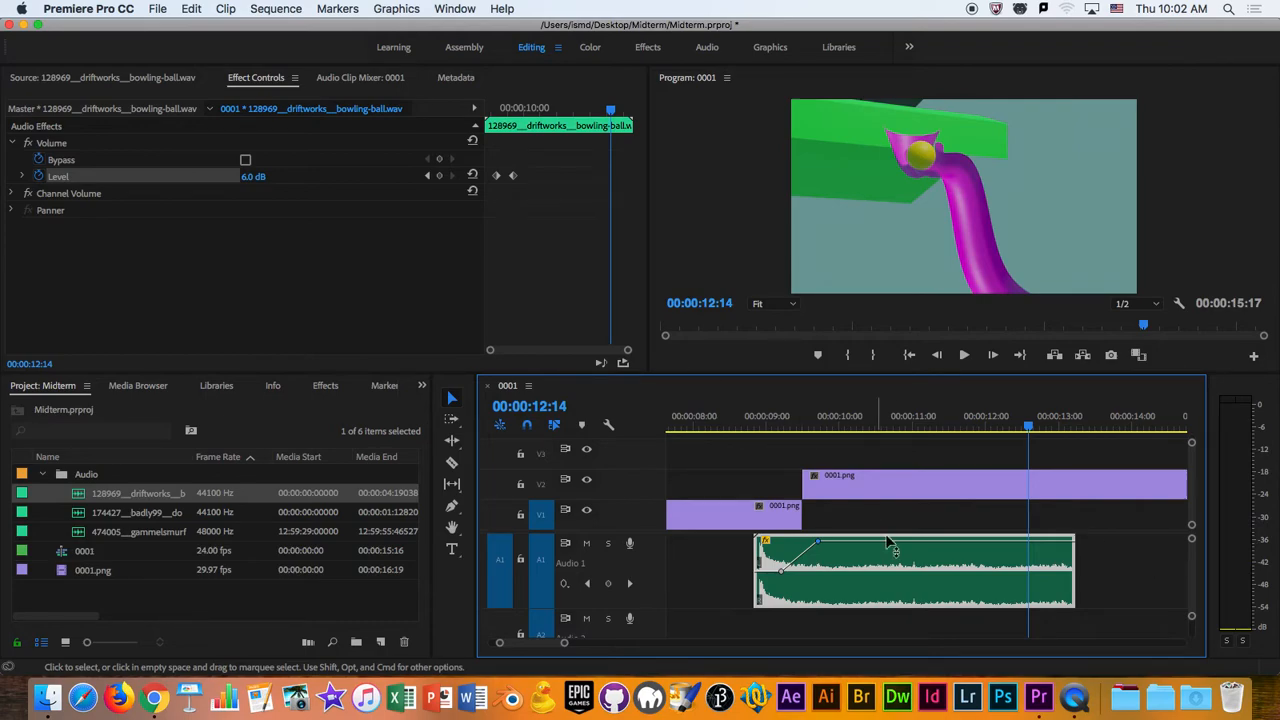
pyautogui.moveTo(780, 425); pyautogui.dragTo(745, 425)
pyautogui.press('space')
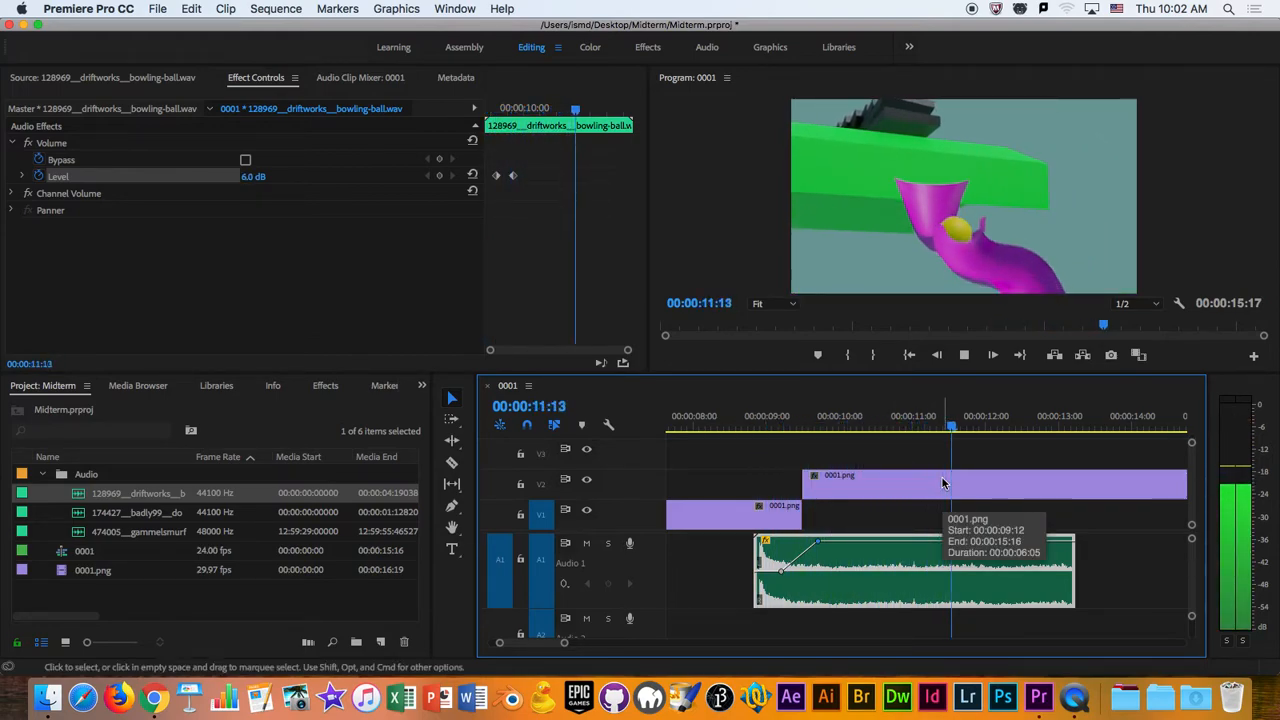
pyautogui.press('space')
# - Play the footage past the bowling-ball clip's end, park the playhead at 00:00:14:07, and save the project
pyautogui.moveTo(990, 428); pyautogui.dragTo(1074, 433)
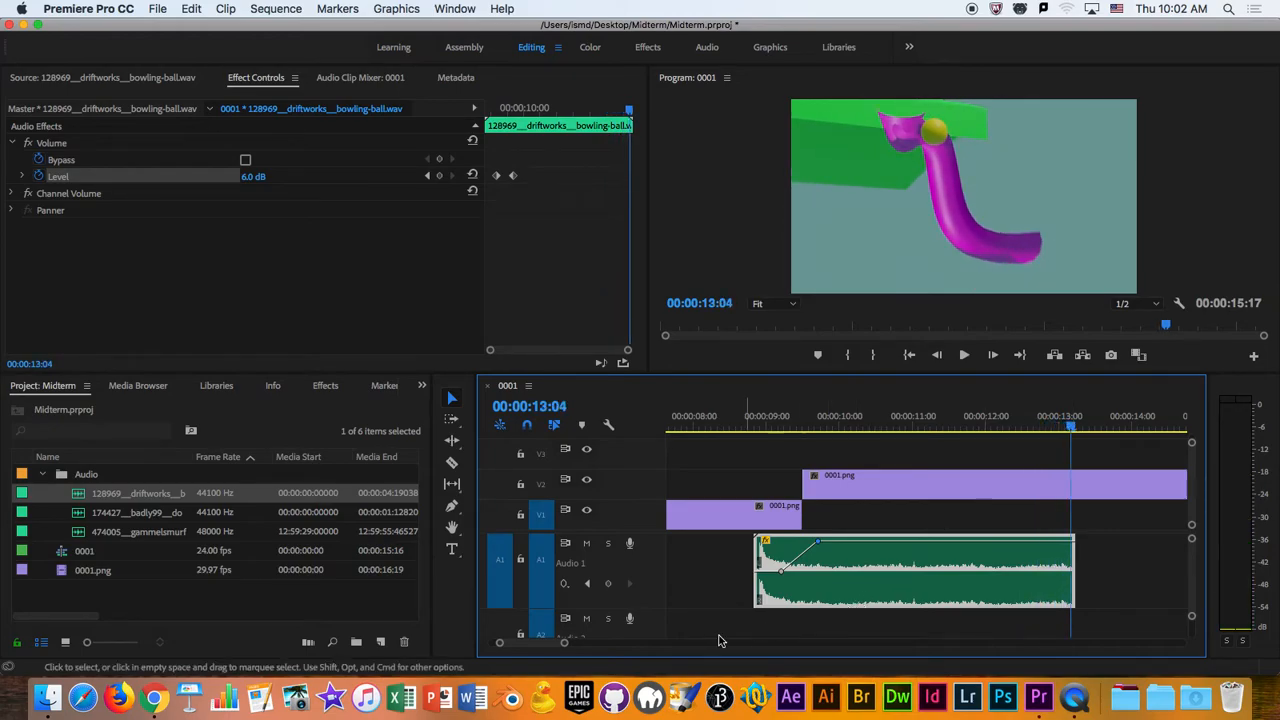
pyautogui.moveTo(564, 642); pyautogui.dragTo(596, 643)
pyautogui.press('space')
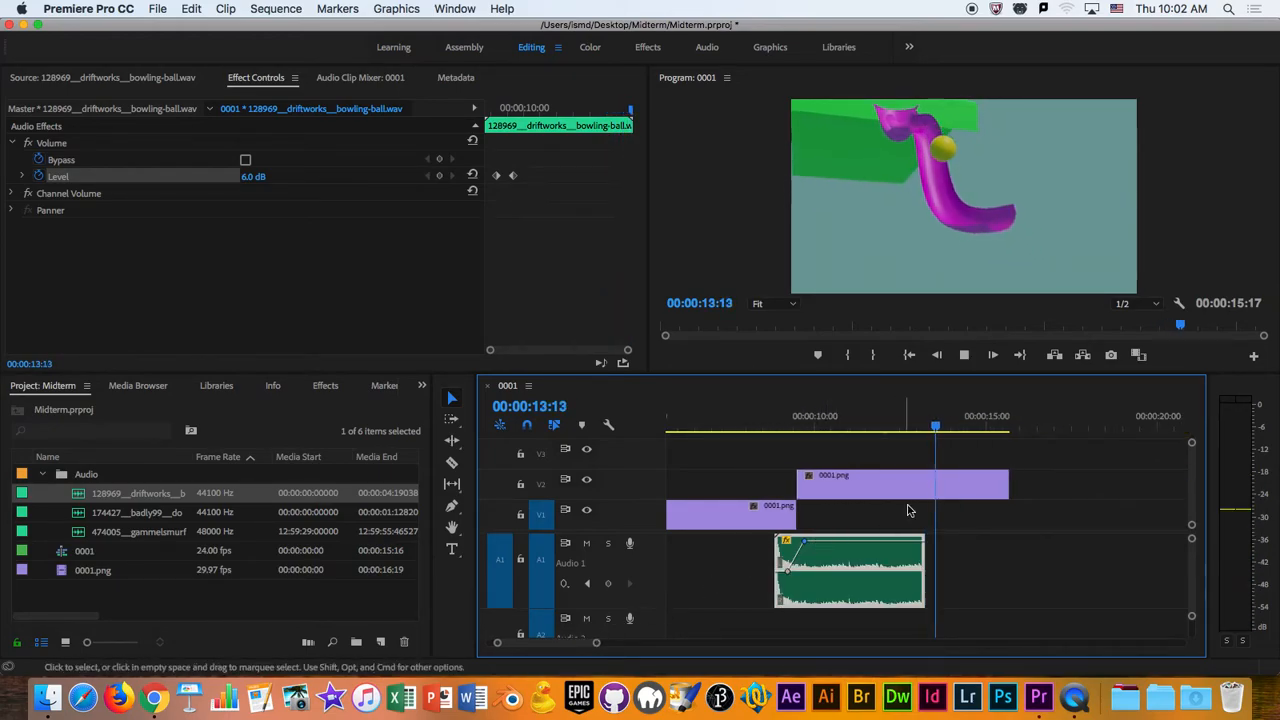
pyautogui.moveTo(969, 428); pyautogui.dragTo(957, 478)
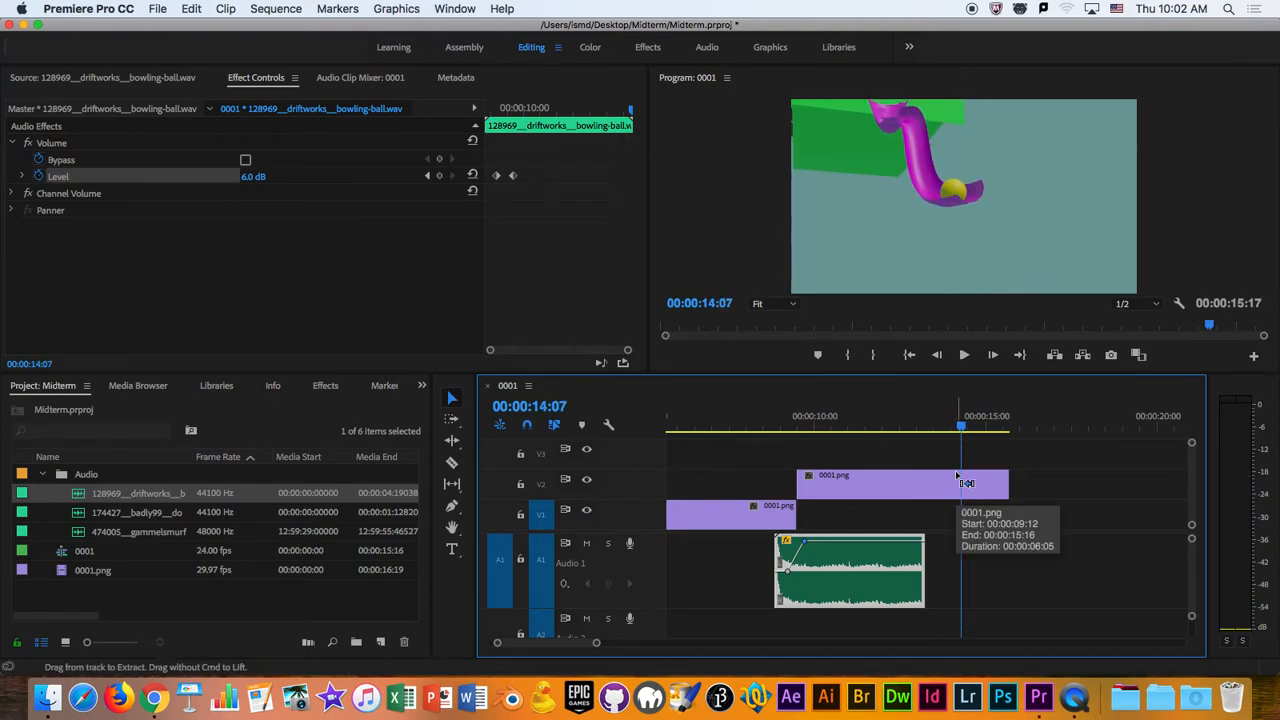
pyautogui.press('super+s')
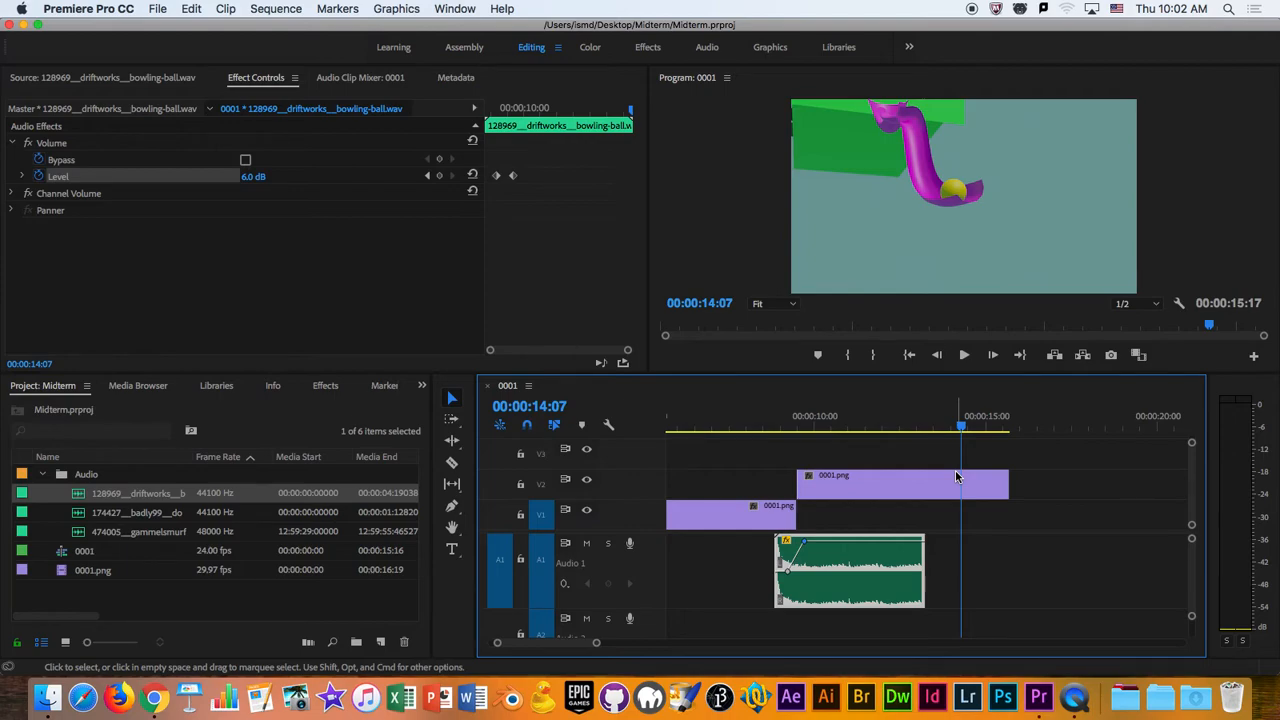
pyautogui.press('super+s')
# - Check the bowling-ball clip's Speed/Duration settings without changing them, and move the playhead to 00:00:14:17, where the ball leaves the tube
pyautogui.moveTo(984, 422); pyautogui.dragTo(1008, 421)
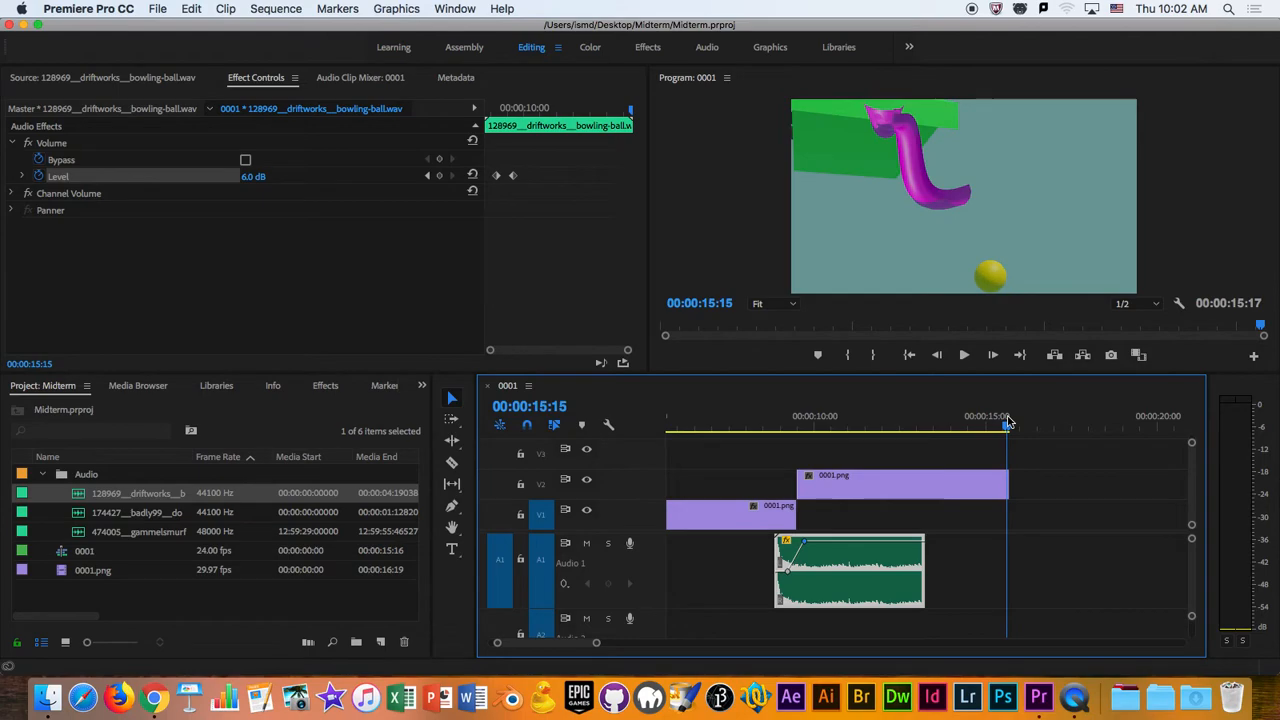
pyautogui.rightClick(862, 560)
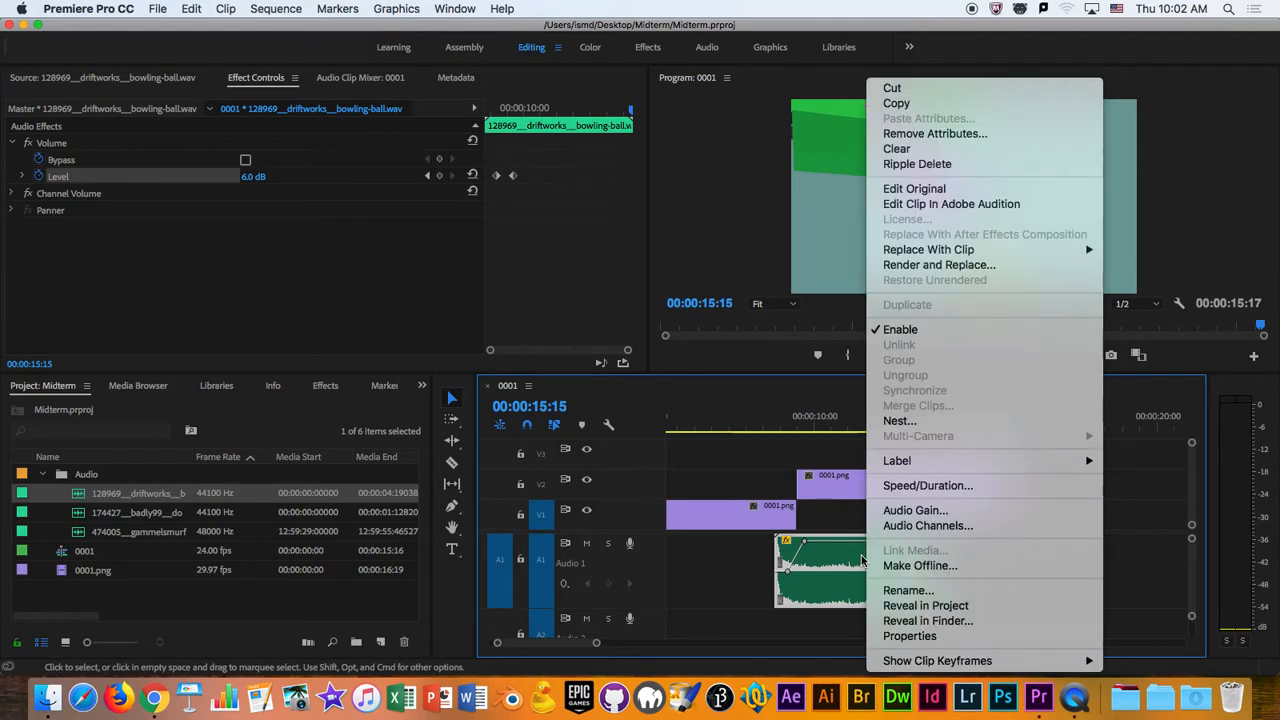
pyautogui.click(951, 490)
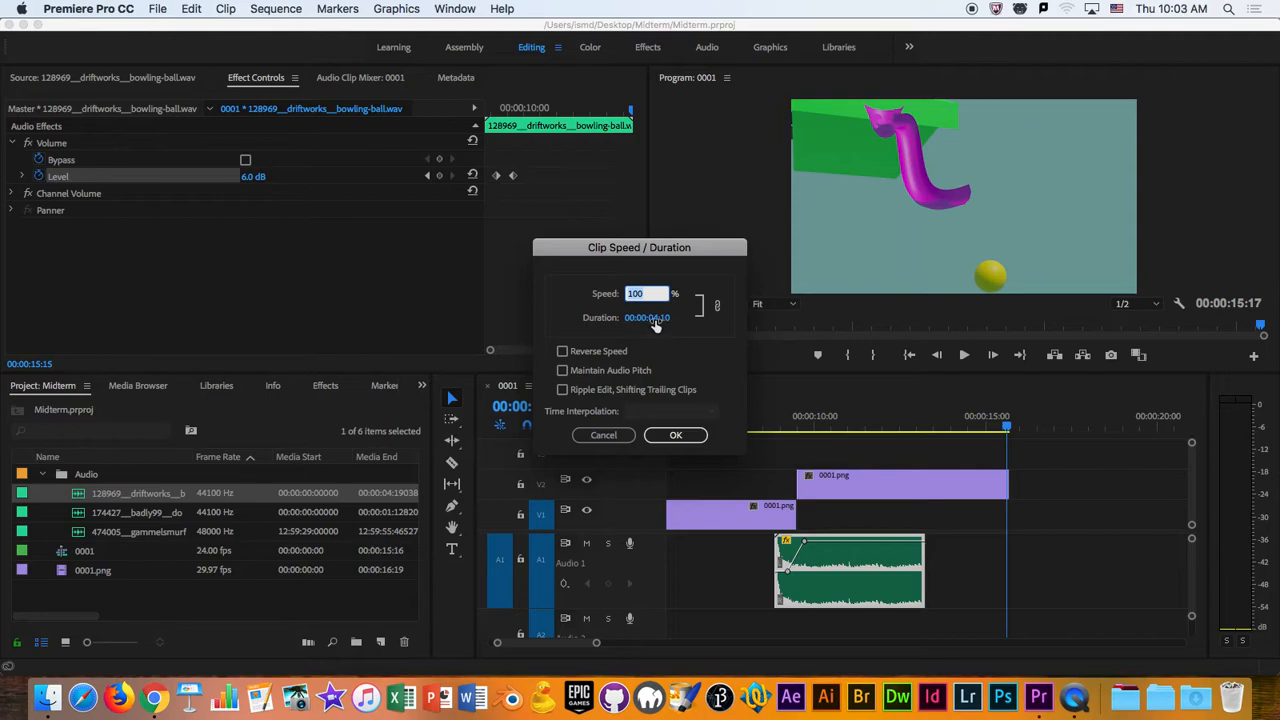
pyautogui.click(675, 435)
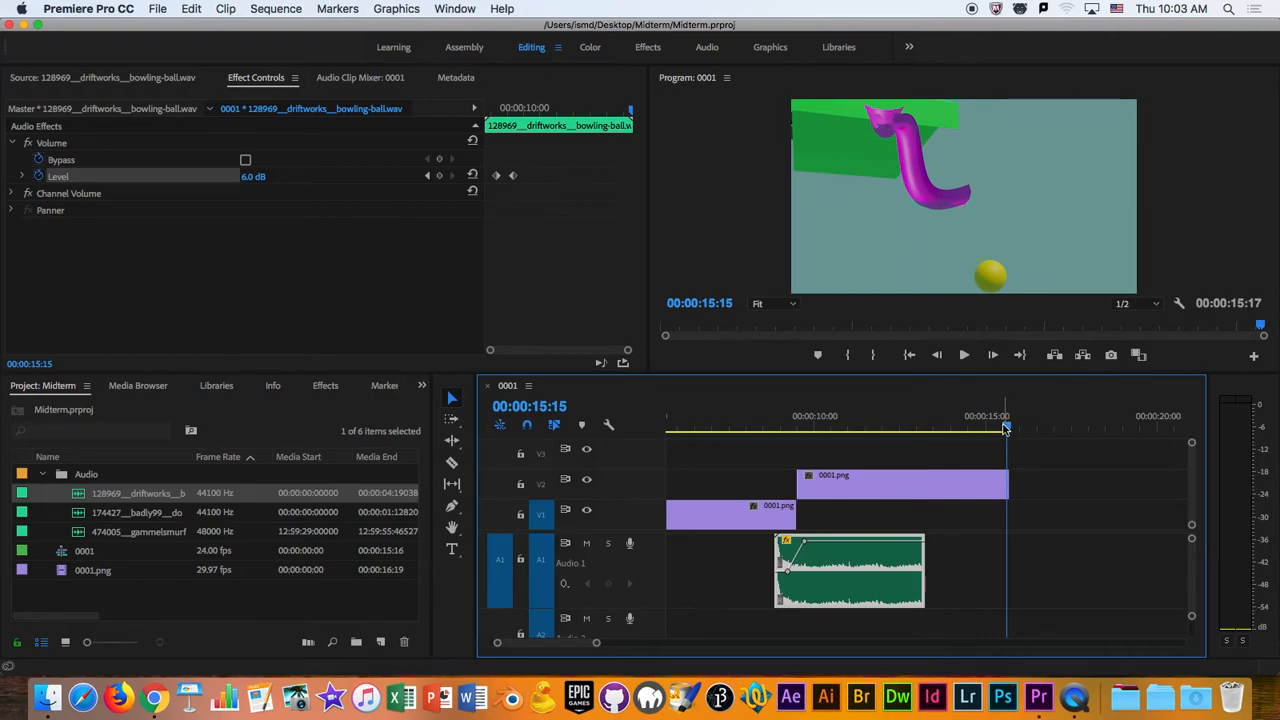
pyautogui.moveTo(1017, 428); pyautogui.dragTo(980, 428)
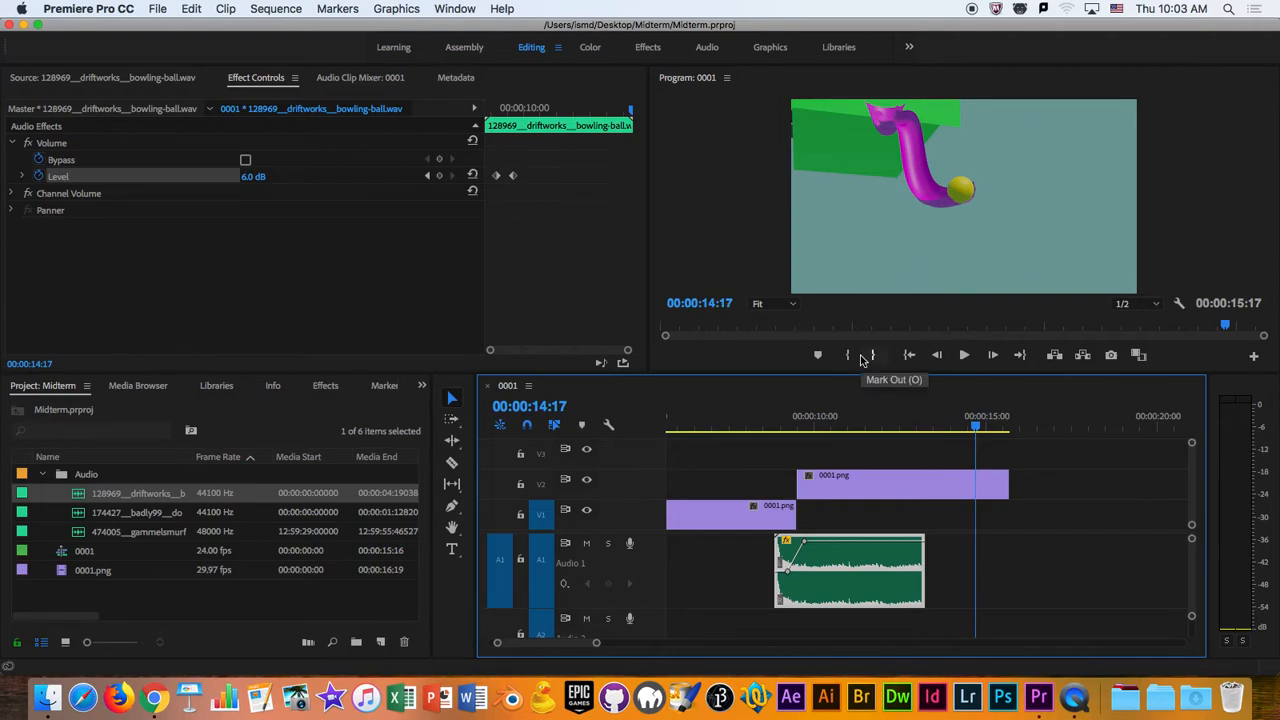
# - Step frame by frame between 00:00:14:17 and 00:00:14:23 to examine when the ball leaves the tube, stopping at 00:00:14:19
pyautogui.press('Right')
pyautogui.press('Right')
pyautogui.press('Right')
pyautogui.press('Right')
pyautogui.press('Right')
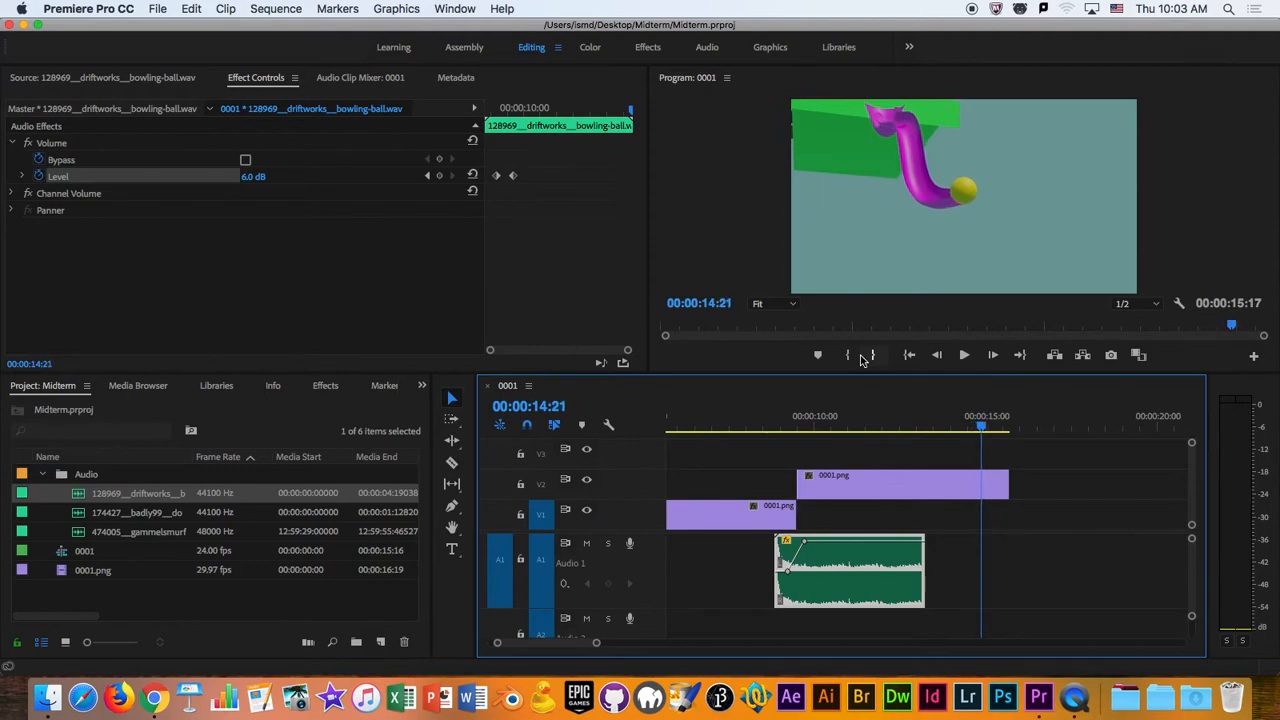
pyautogui.press('Right')
pyautogui.press('Right')
pyautogui.press('Left')
pyautogui.press('Left')
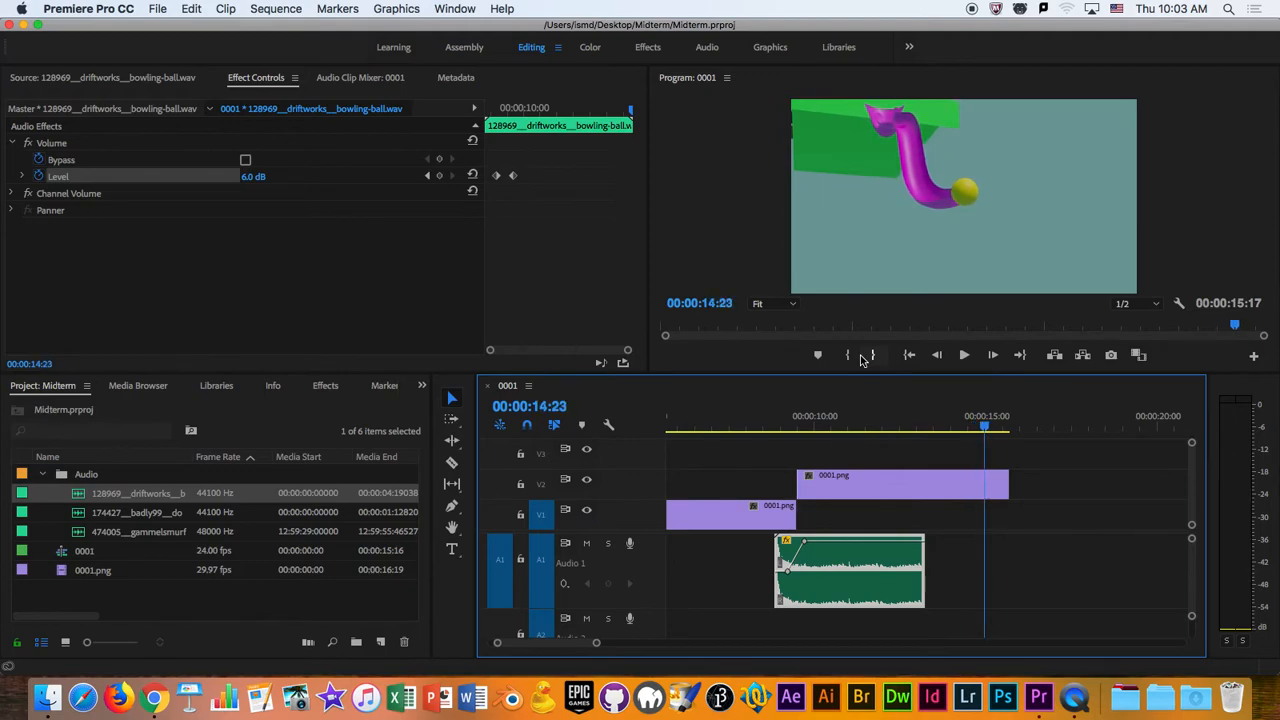
pyautogui.press('Left')
pyautogui.press('Left')
pyautogui.press('Left')
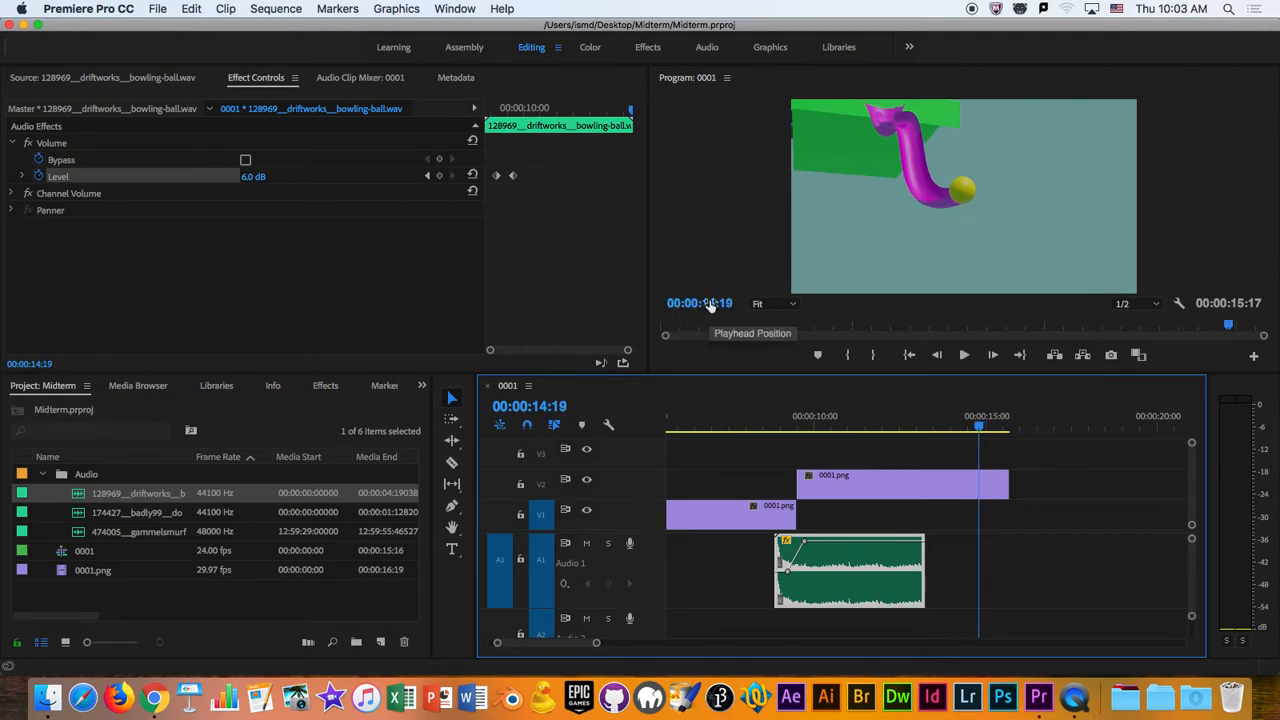
# - Step the playhead back to 00:00:14:01 to examine the ball's position inside the tube before it exits
pyautogui.press('Left')
pyautogui.press('Left')
pyautogui.press('Left')
pyautogui.press('Left')
pyautogui.press('Left')
pyautogui.press('Left')
pyautogui.press('Left')
pyautogui.press('Left')
pyautogui.press('Left')
pyautogui.press('Left')
pyautogui.press('Left')
pyautogui.press('Left')
pyautogui.press('Left')
pyautogui.press('Left')
pyautogui.press('Left')
pyautogui.press('Left')
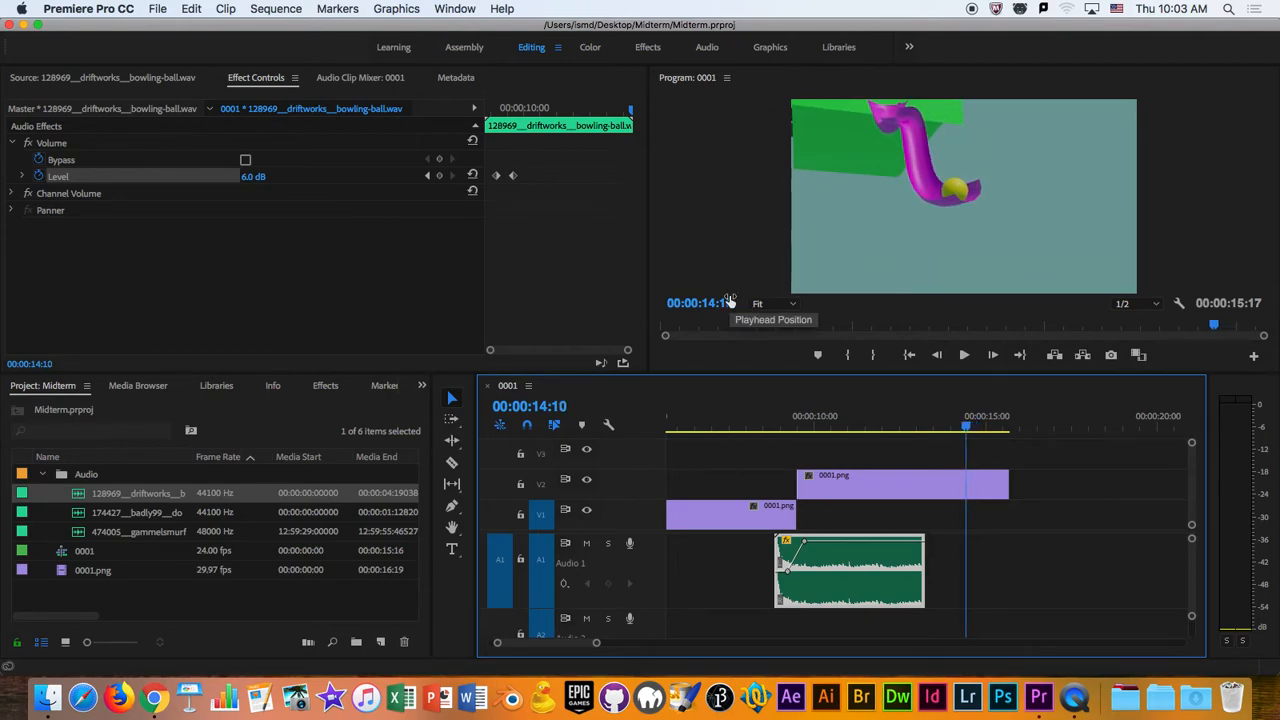
pyautogui.press('Left')
pyautogui.press('Left')
pyautogui.press('Left')
pyautogui.press('Left')
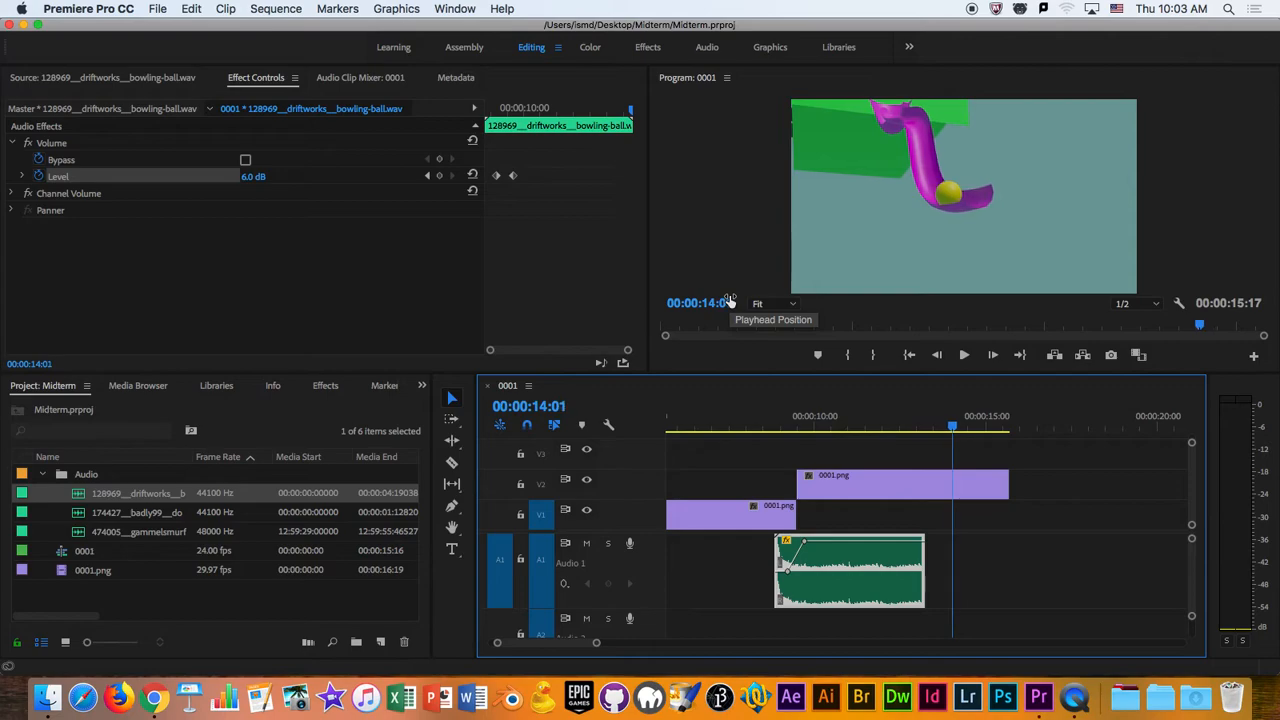
# - Step forward through the ball's final roll to 00:00:14:19 to examine where the rolling sound should end
pyautogui.press('Right')
pyautogui.press('Right')
pyautogui.press('Right')
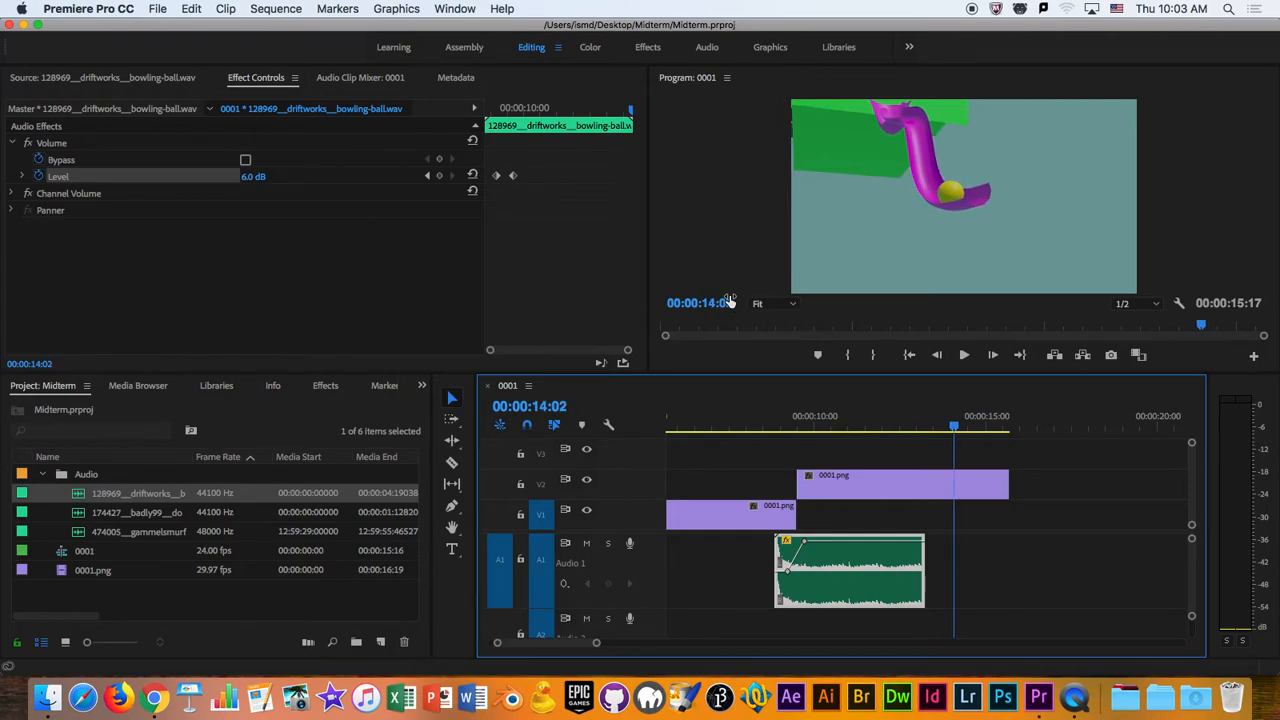
pyautogui.press('Right')
pyautogui.press('Right')
pyautogui.press('Right')
pyautogui.press('Right')
pyautogui.press('Right')
pyautogui.press('Right')
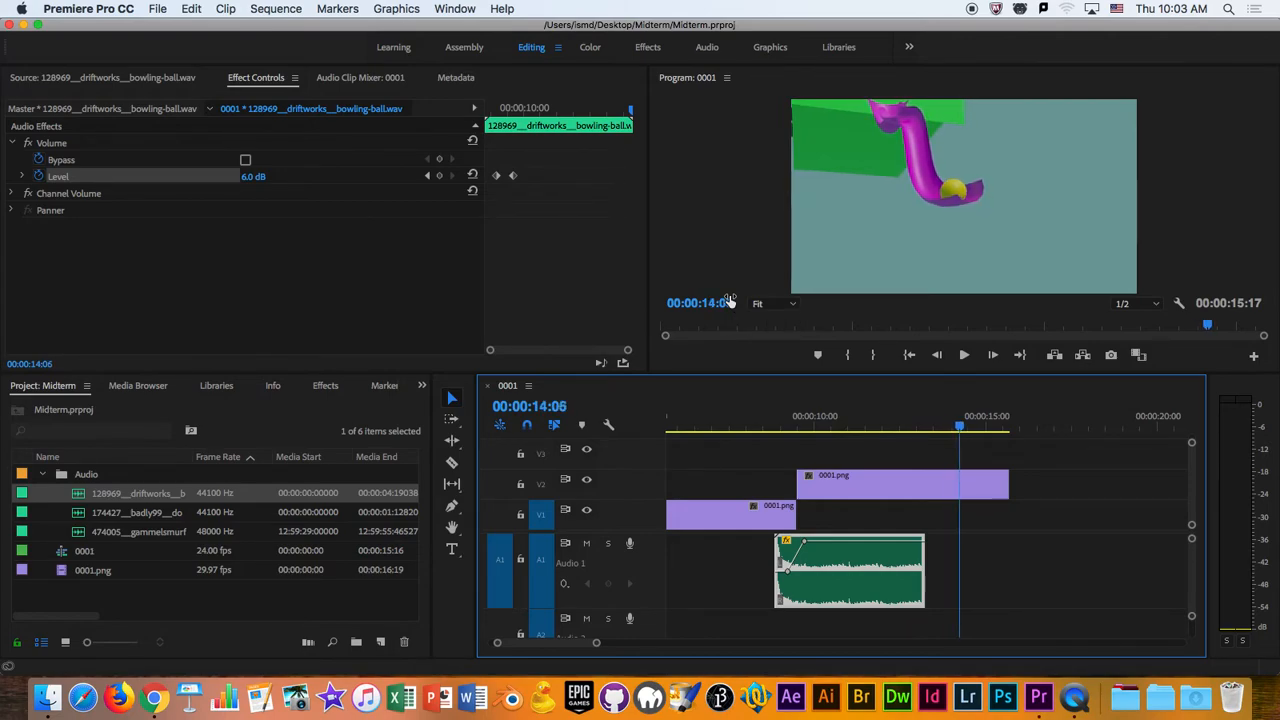
pyautogui.press('Right')
pyautogui.press('Right')
pyautogui.press('Right')
pyautogui.press('Right')
pyautogui.press('Right')
pyautogui.press('Right')
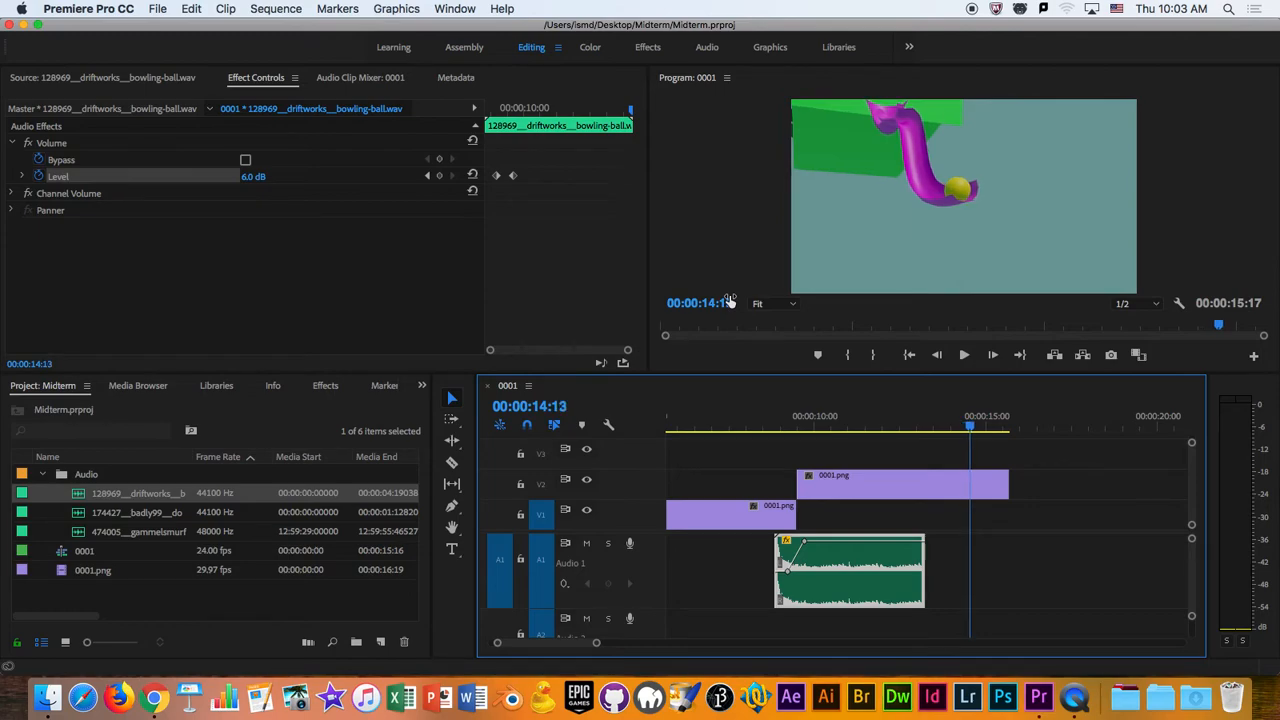
pyautogui.press('Right')
pyautogui.press('Right')
pyautogui.press('Right')
pyautogui.press('Right')
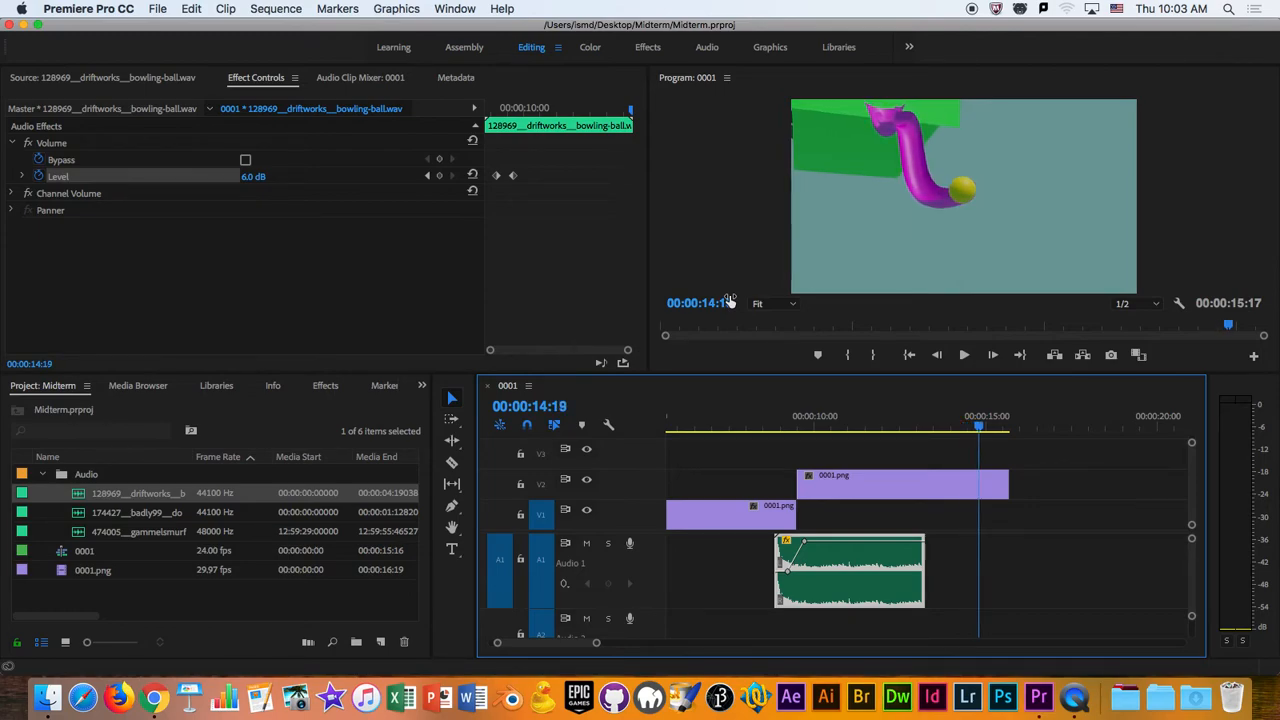
# - Step the playhead back to the bowling-ball clip's end at 00:00:13:05 to compare it with the ball's exit
pyautogui.press('Left')
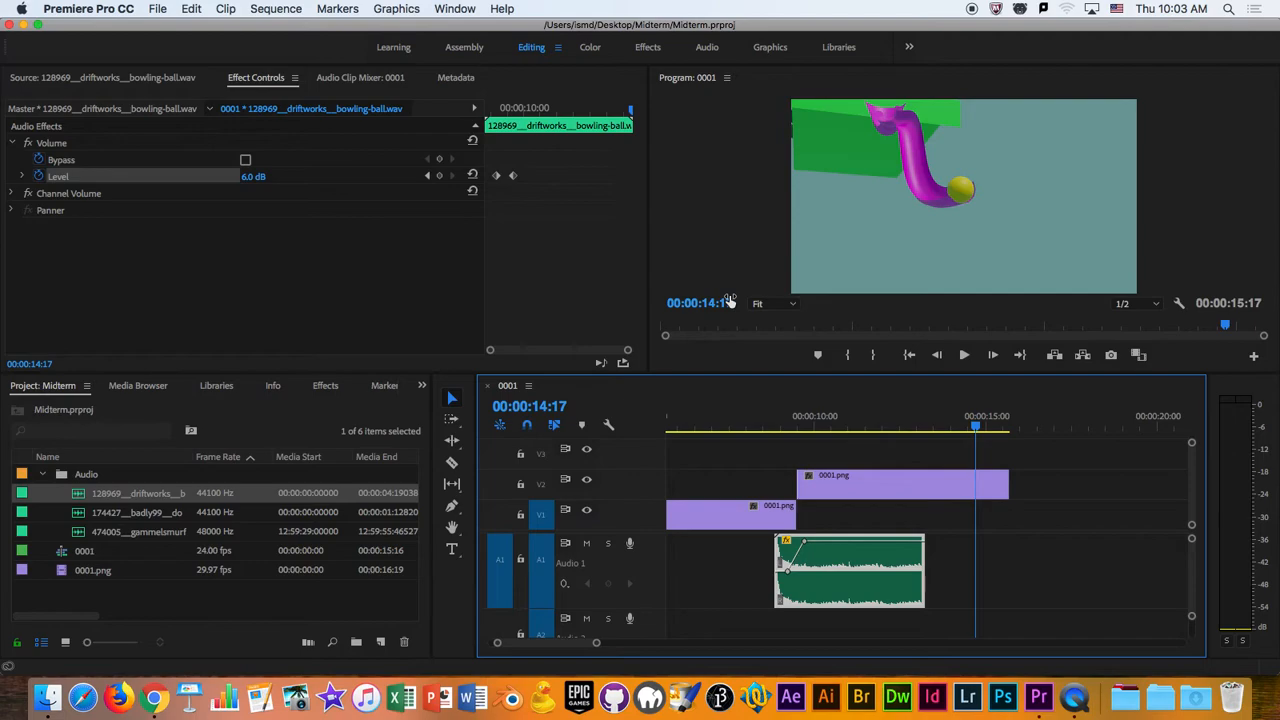
pyautogui.press('Left')
pyautogui.press('Left')
pyautogui.press('Left')
pyautogui.press('Left')
pyautogui.press('Left')
pyautogui.press('Left')
pyautogui.press('Left')
pyautogui.press('Left')
pyautogui.press('Left')
pyautogui.press('Left')
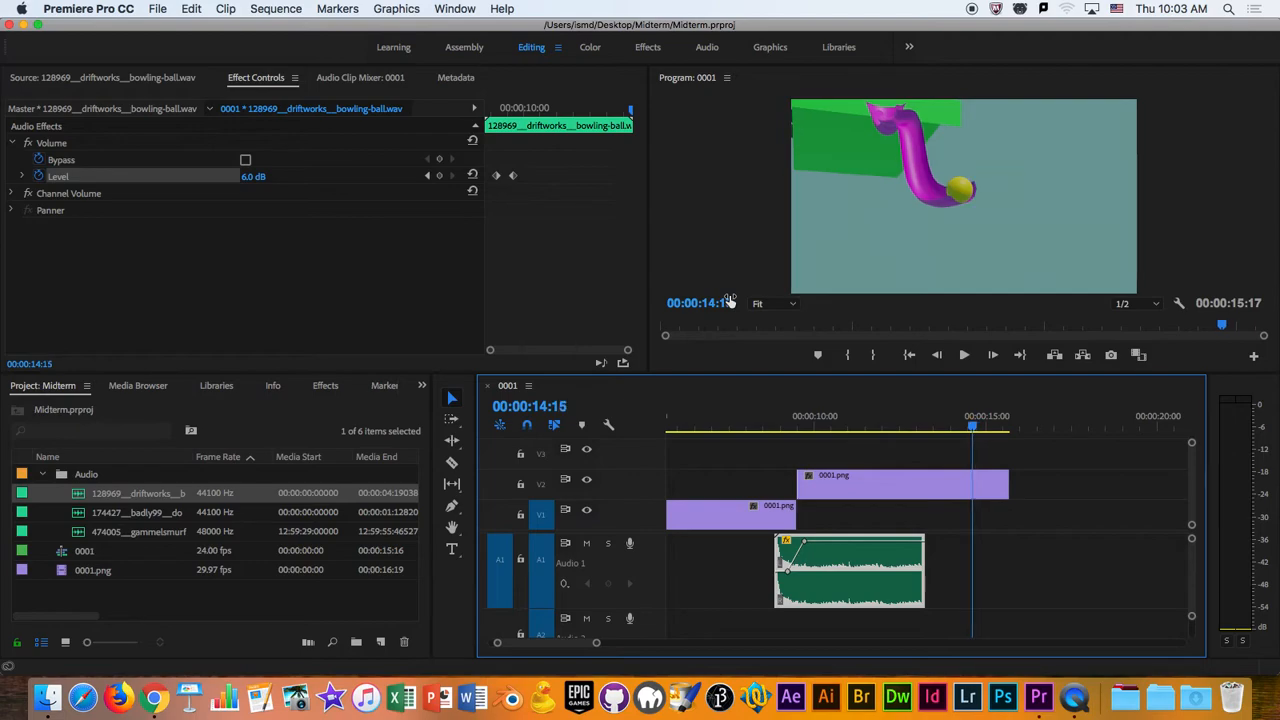
pyautogui.press('Left')
pyautogui.press('Left')
pyautogui.press('Left')
pyautogui.press('Left')
pyautogui.press('Left')
pyautogui.press('Left')
pyautogui.press('Left')
pyautogui.press('Left')
pyautogui.press('Left')
pyautogui.press('Left')
pyautogui.press('Left')
pyautogui.press('Left')
pyautogui.press('Left')
pyautogui.press('Left')
pyautogui.press('Left')
pyautogui.press('Left')
pyautogui.press('Left')
pyautogui.press('Left')
pyautogui.press('Left')
pyautogui.press('Left')
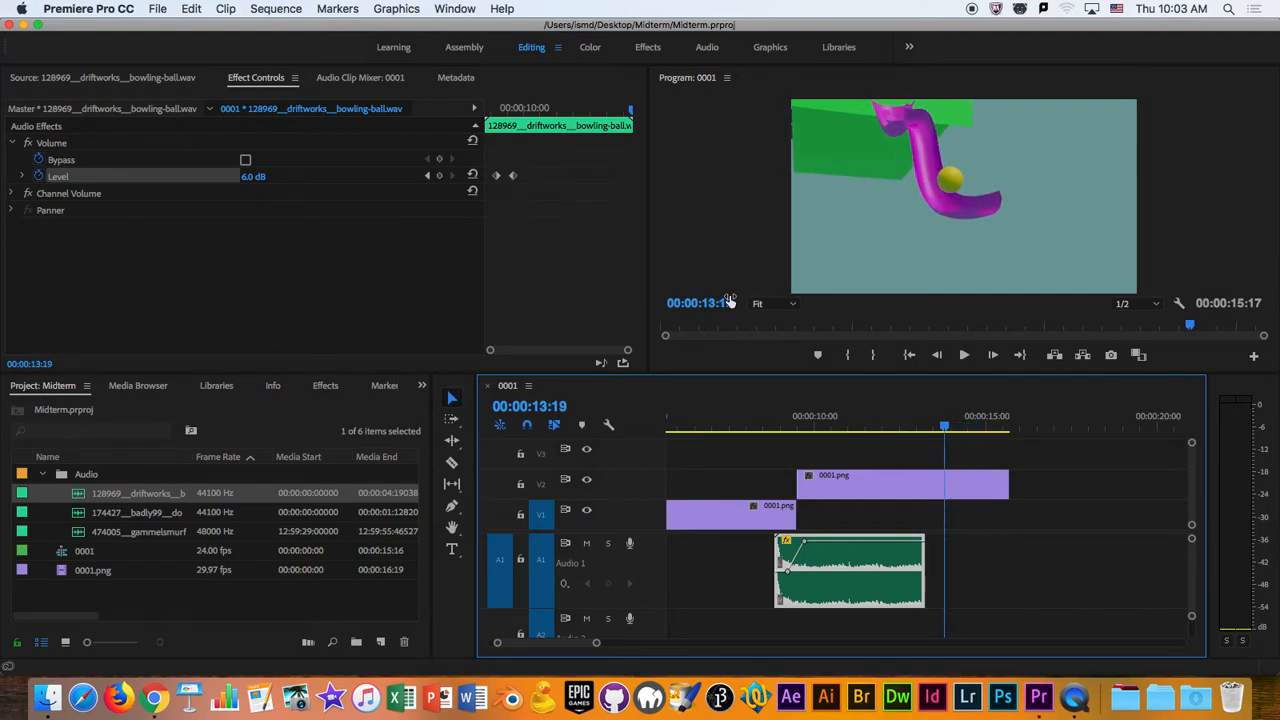
pyautogui.press('Left')
pyautogui.press('Left')
pyautogui.press('Left')
pyautogui.press('Left')
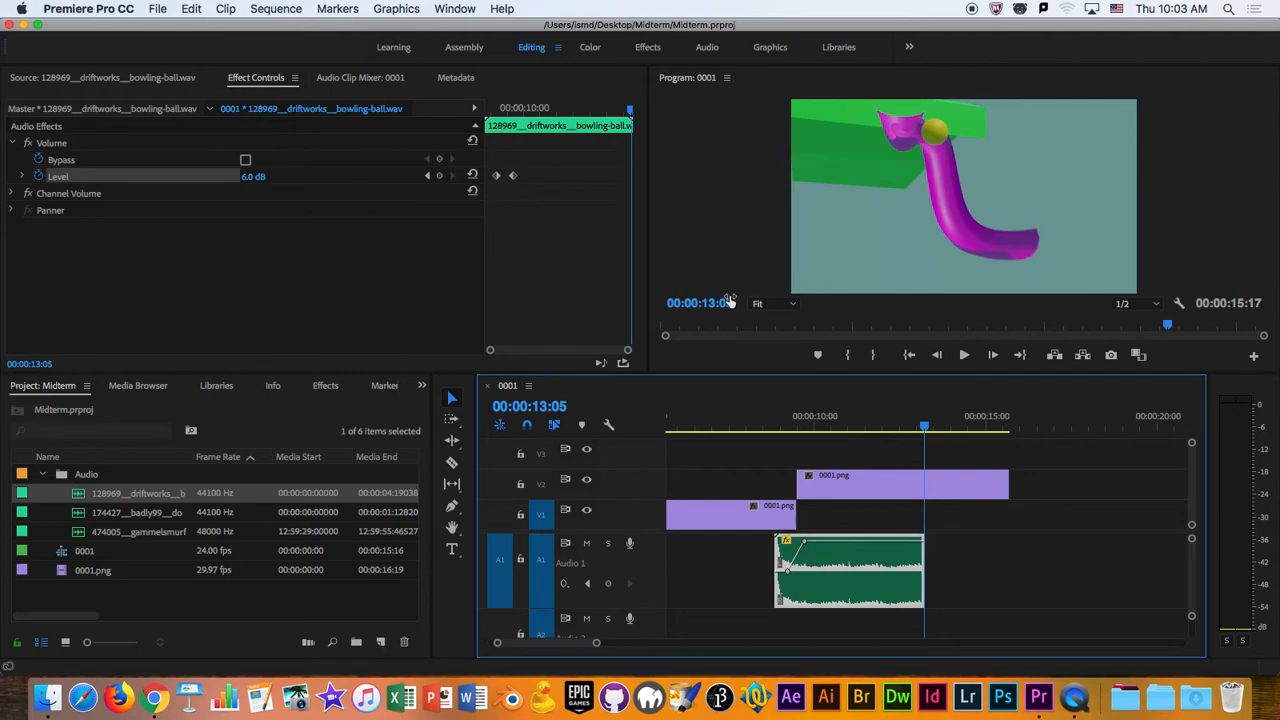
# - In the bowling-ball clip's Speed/Duration settings, set the duration to 00:00:06:00 and enable Maintain Audio Pitch
pyautogui.rightClick(854, 556)
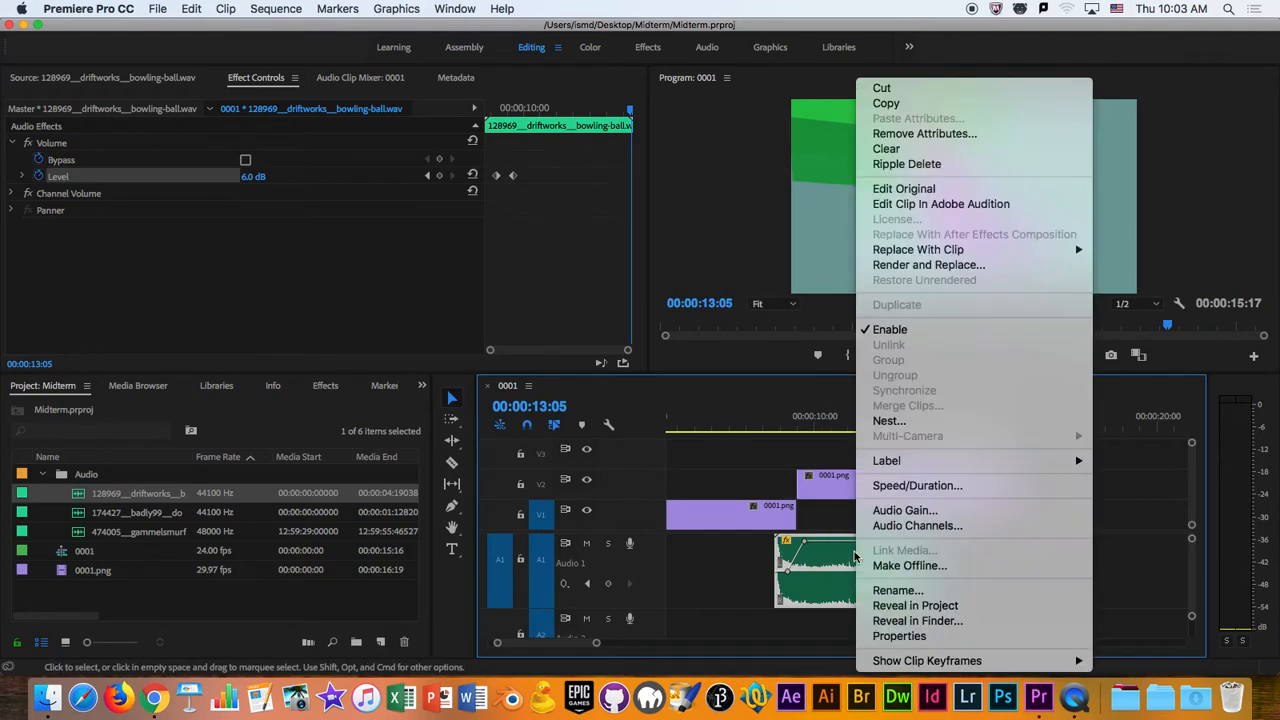
pyautogui.click(898, 486)
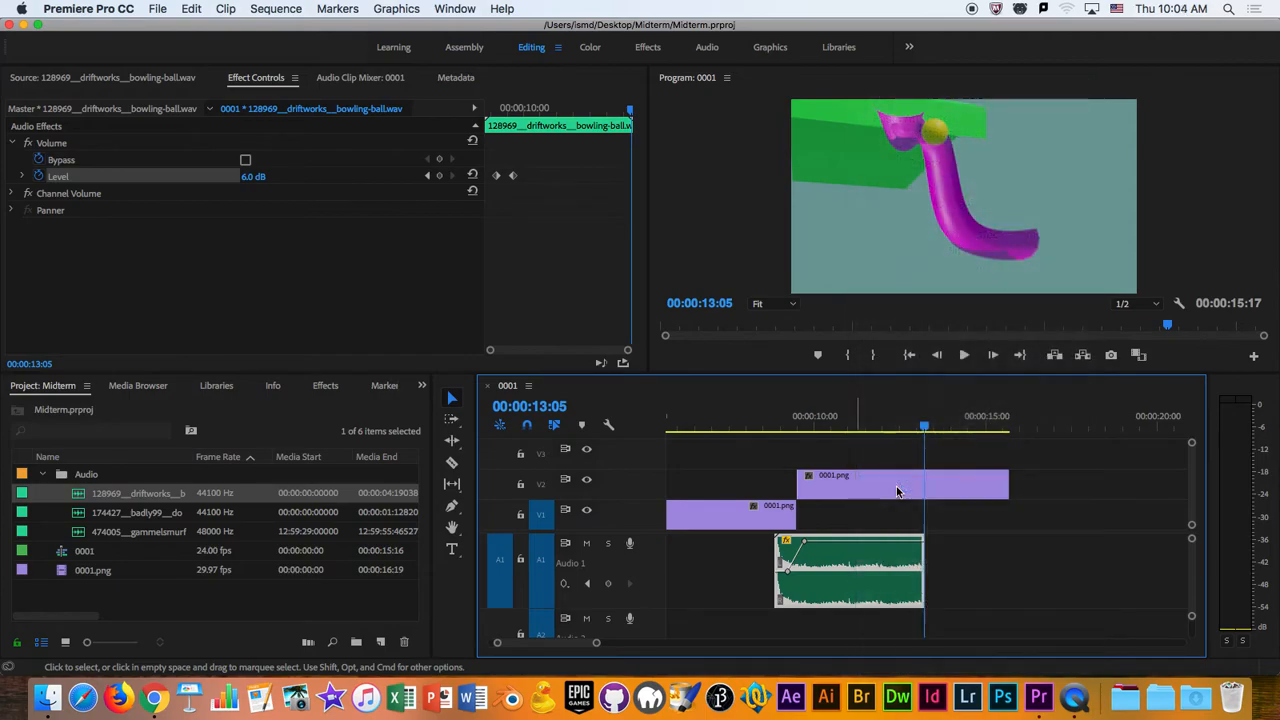
pyautogui.click(650, 318)
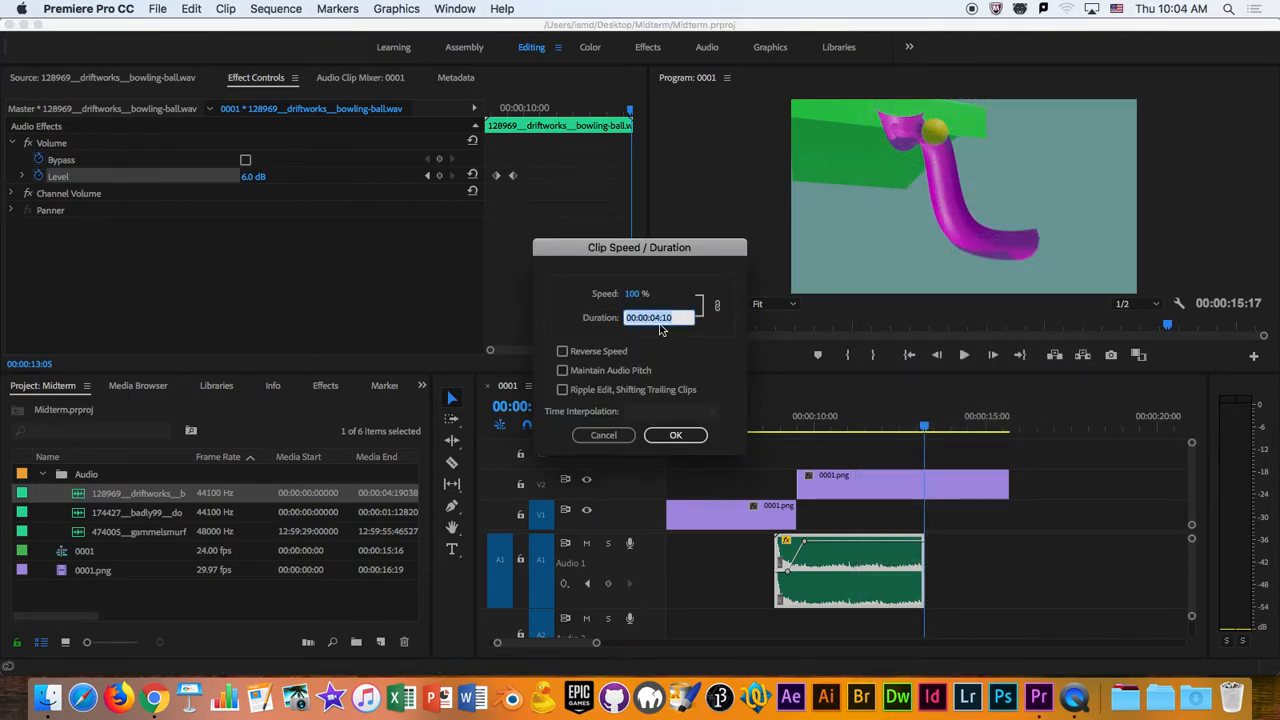
pyautogui.click(669, 317)
pyautogui.press('Left')
pyautogui.press('Left')
pyautogui.press('Left')
pyautogui.press('BackSpace')
pyautogui.write('6')
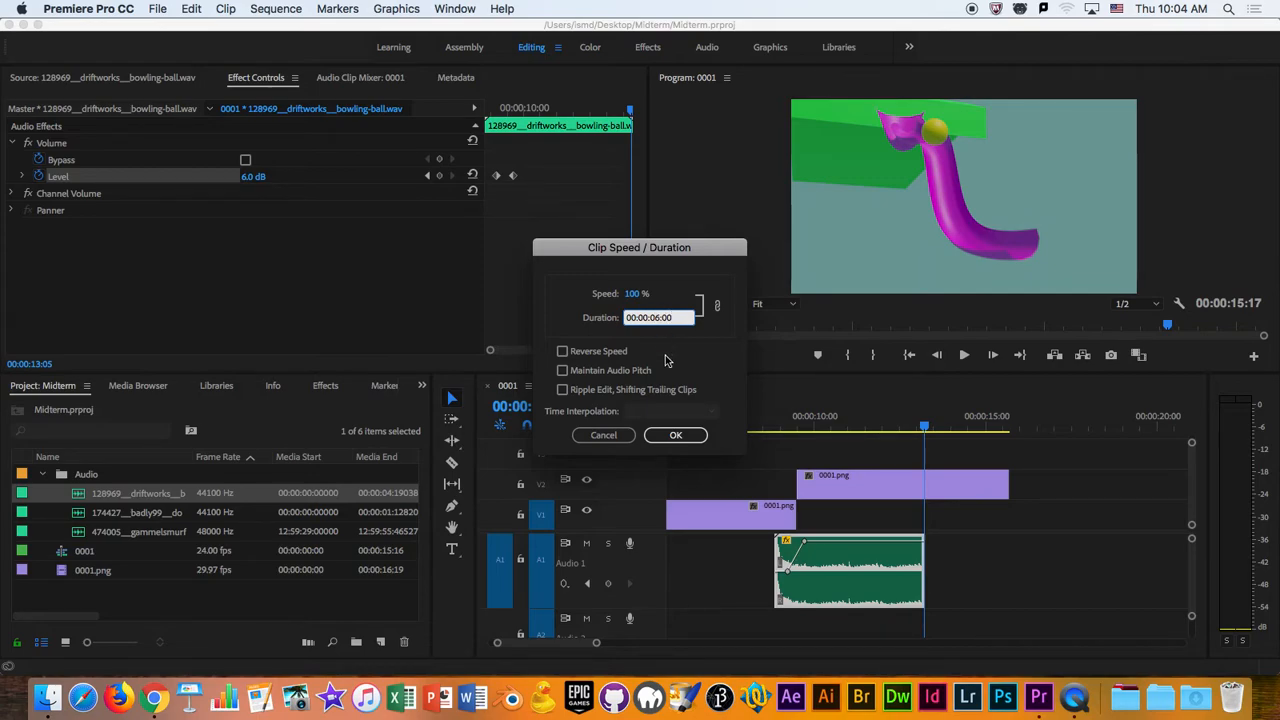
pyautogui.click(698, 366)
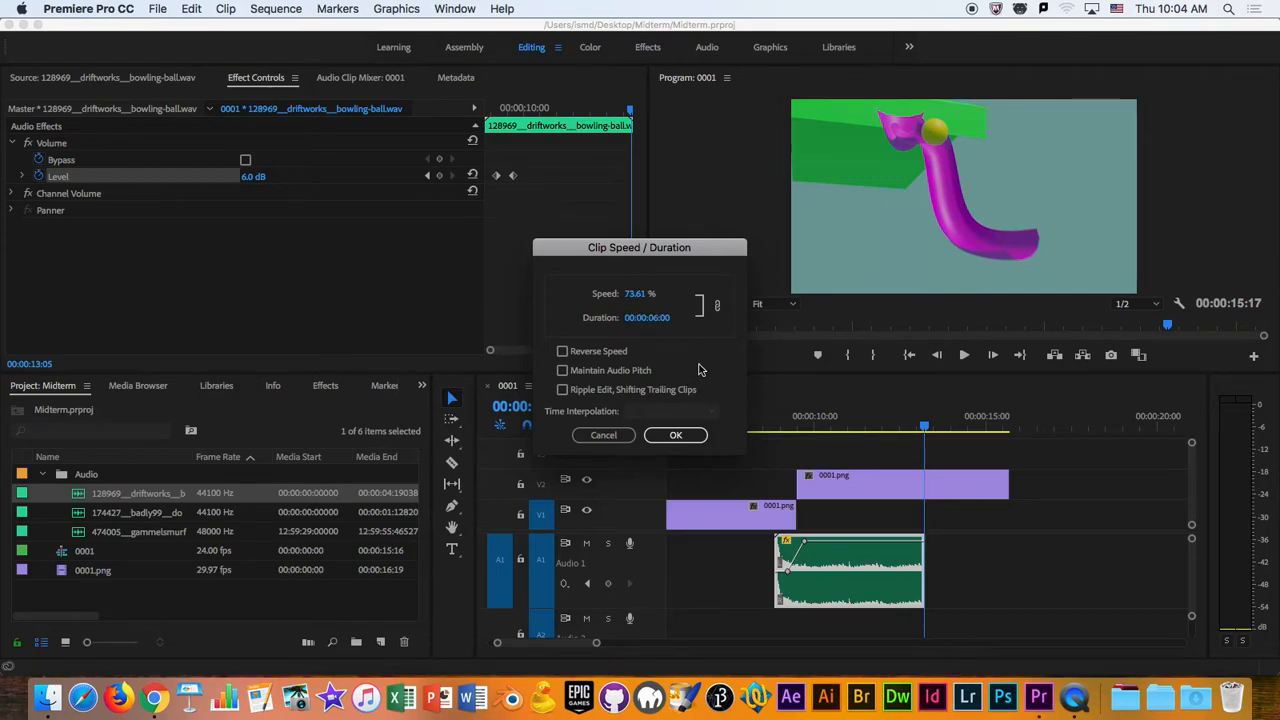
pyautogui.click(562, 371)
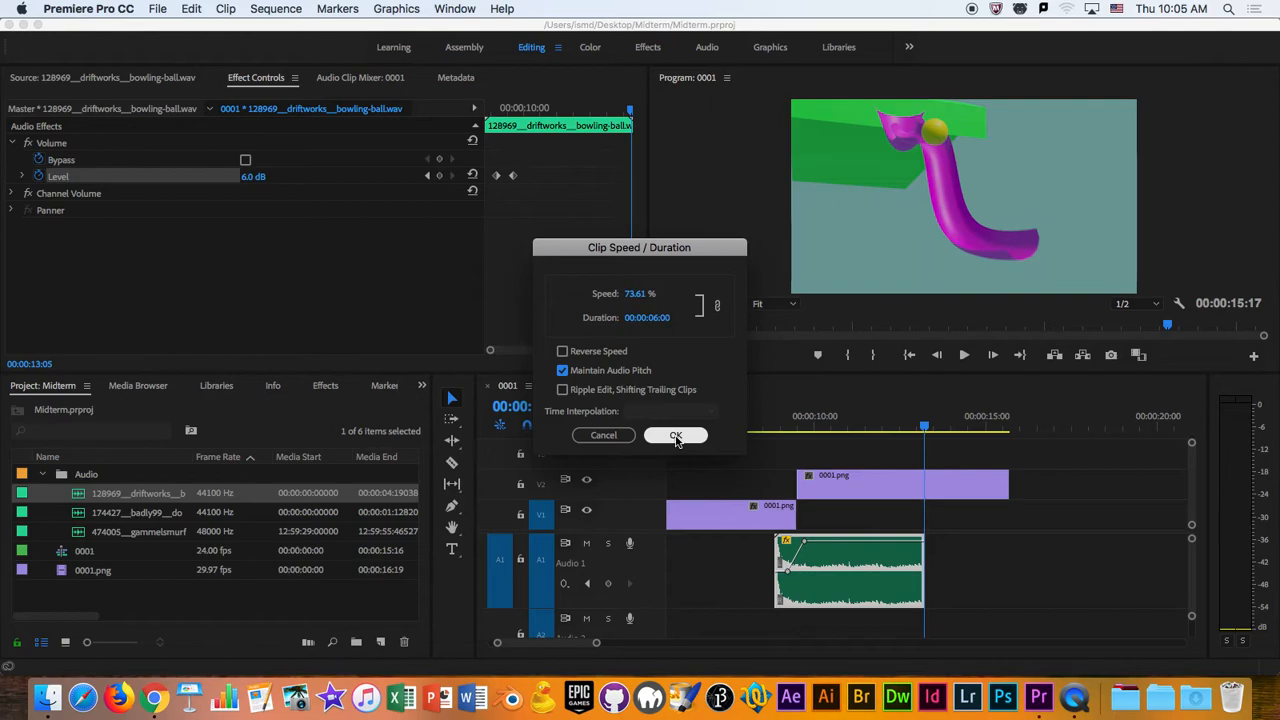
# - Apply the bowling-ball clip's new duration and play the sequence from about 00:00:08:14 to check the stretched rolling sound
pyautogui.click(676, 437)
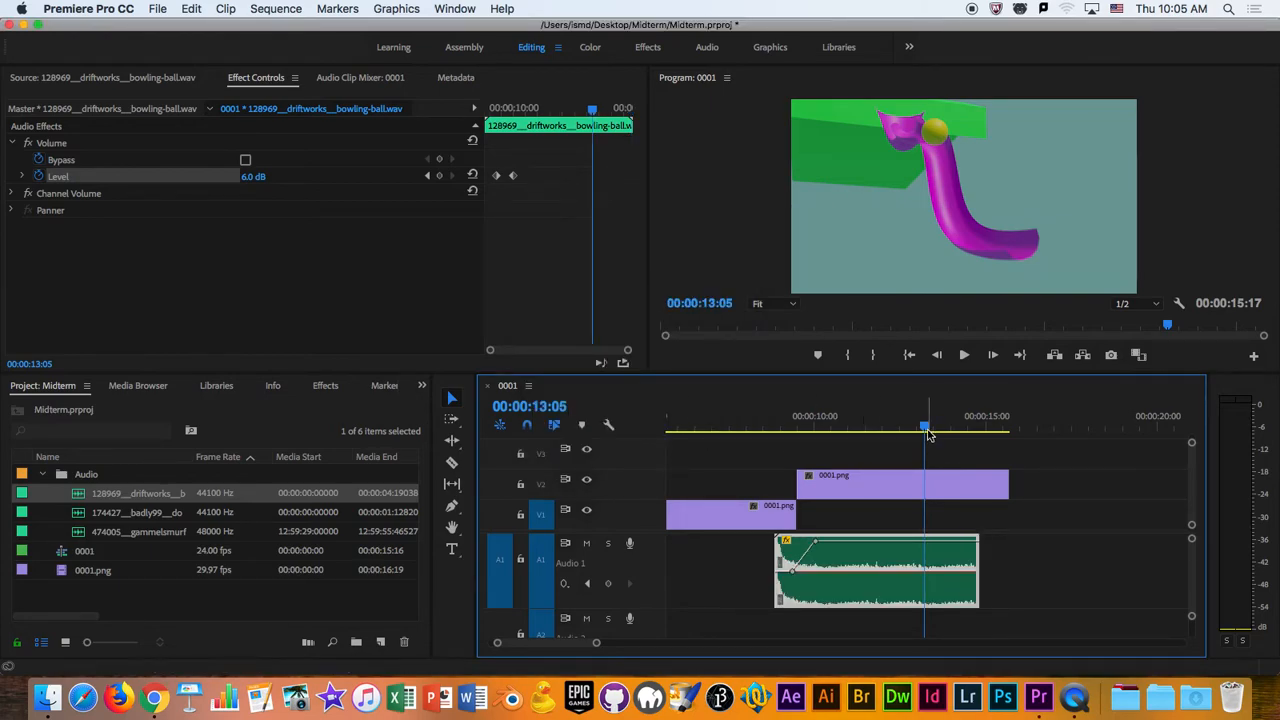
pyautogui.moveTo(928, 434); pyautogui.dragTo(758, 510)
pyautogui.press('space')
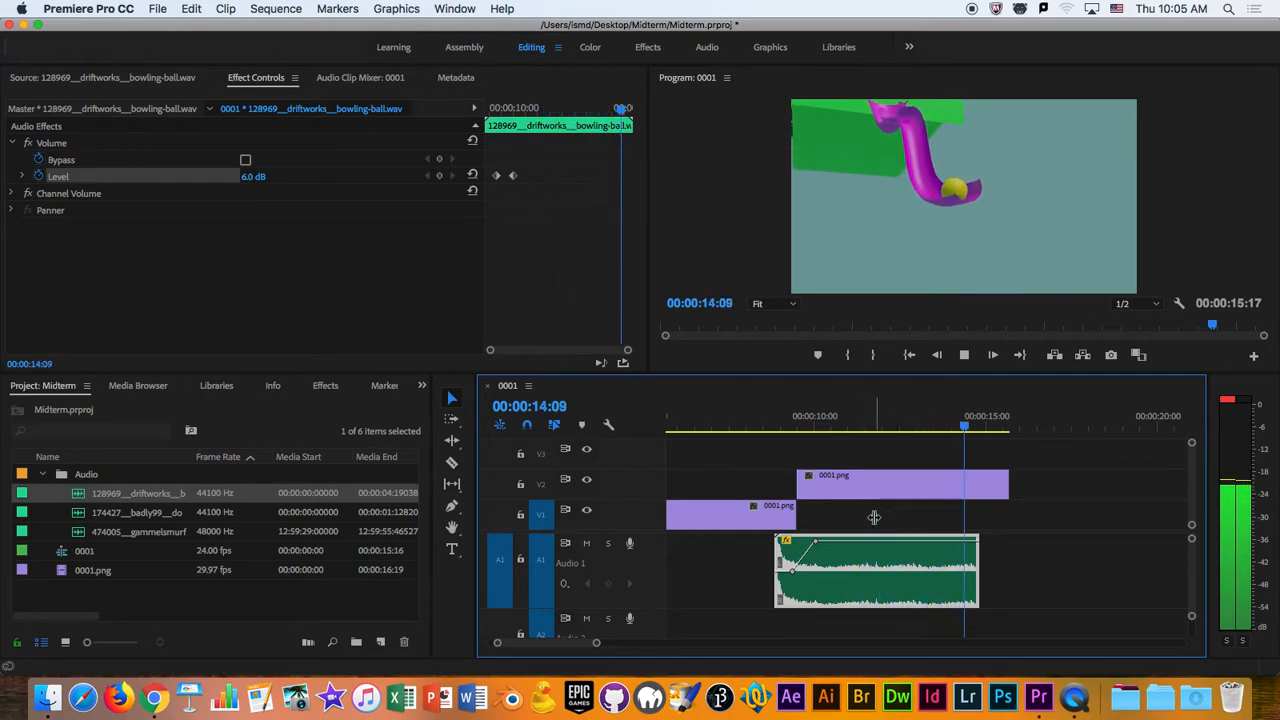
pyautogui.press('Home')
pyautogui.moveTo(914, 437); pyautogui.dragTo(766, 432)
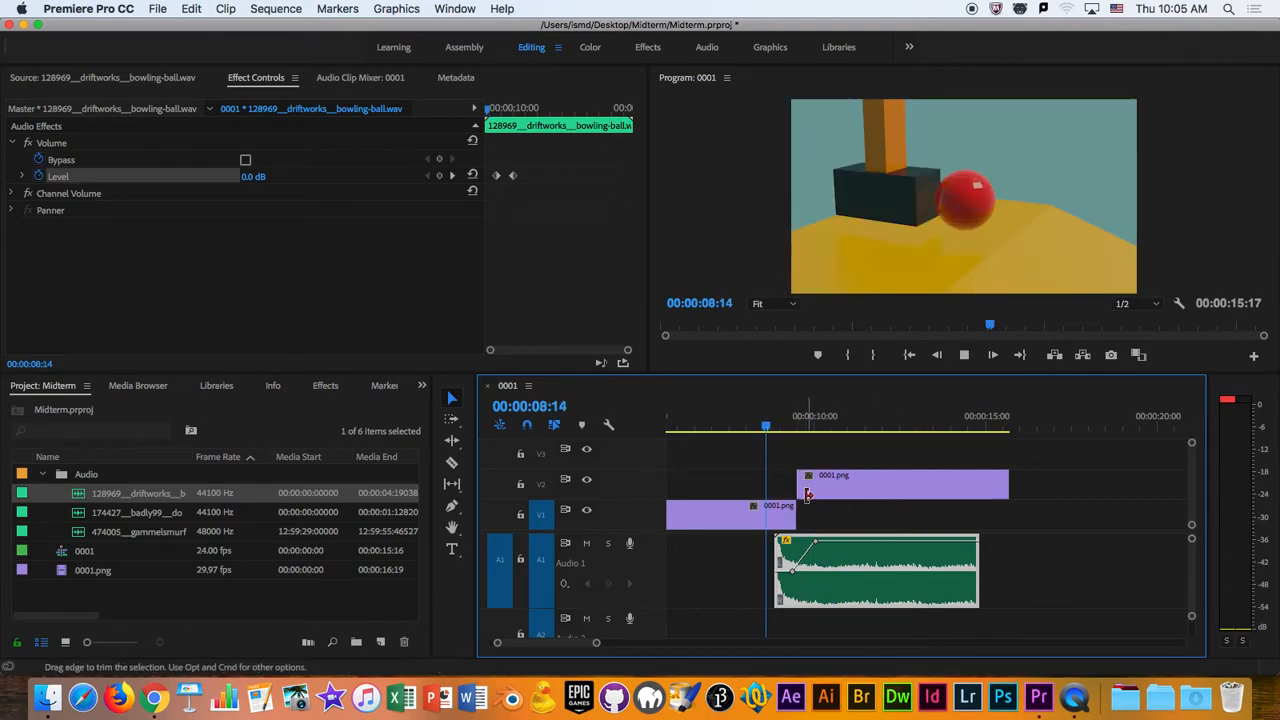
pyautogui.press('space')
pyautogui.moveTo(791, 429)
pyautogui.mouseDown()
pyautogui.moveTo(771, 435)
pyautogui.moveTo(784, 438)
pyautogui.mouseUp()
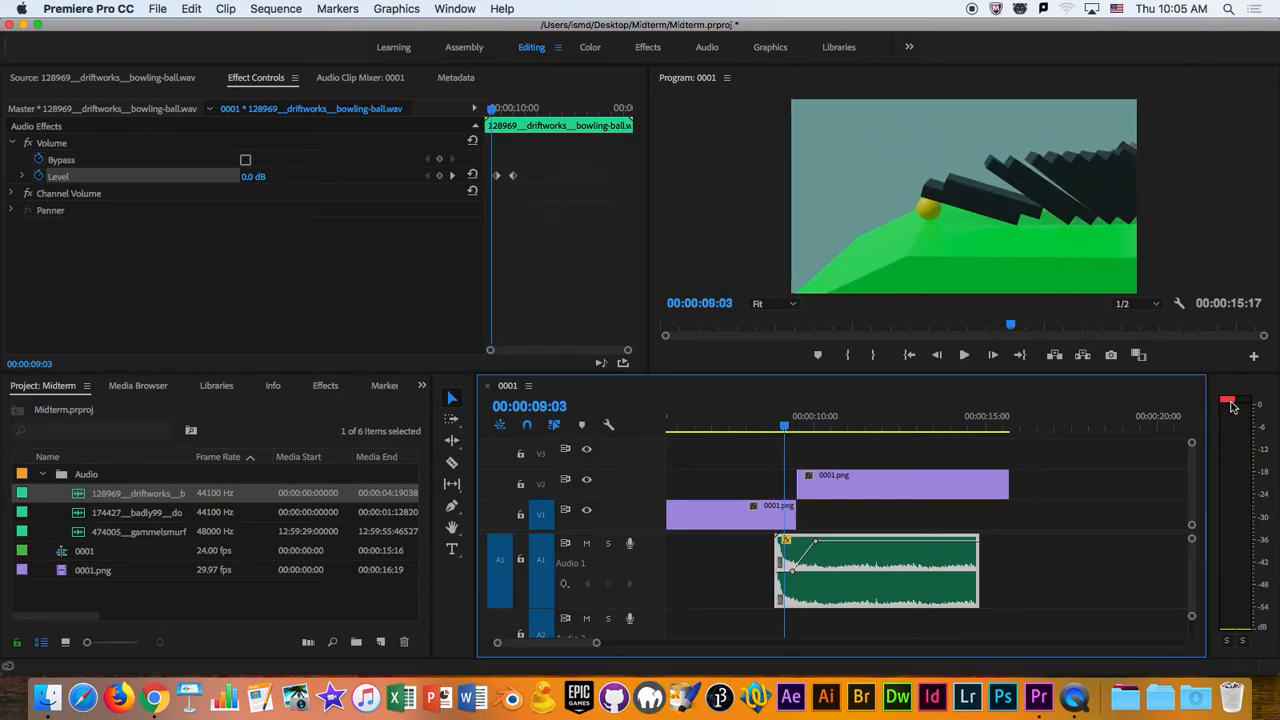
# - Lower the bowling-ball clip's first volume keyframe to -1.22 dB and play back the impact sound
pyautogui.moveTo(594, 650); pyautogui.dragTo(561, 644)
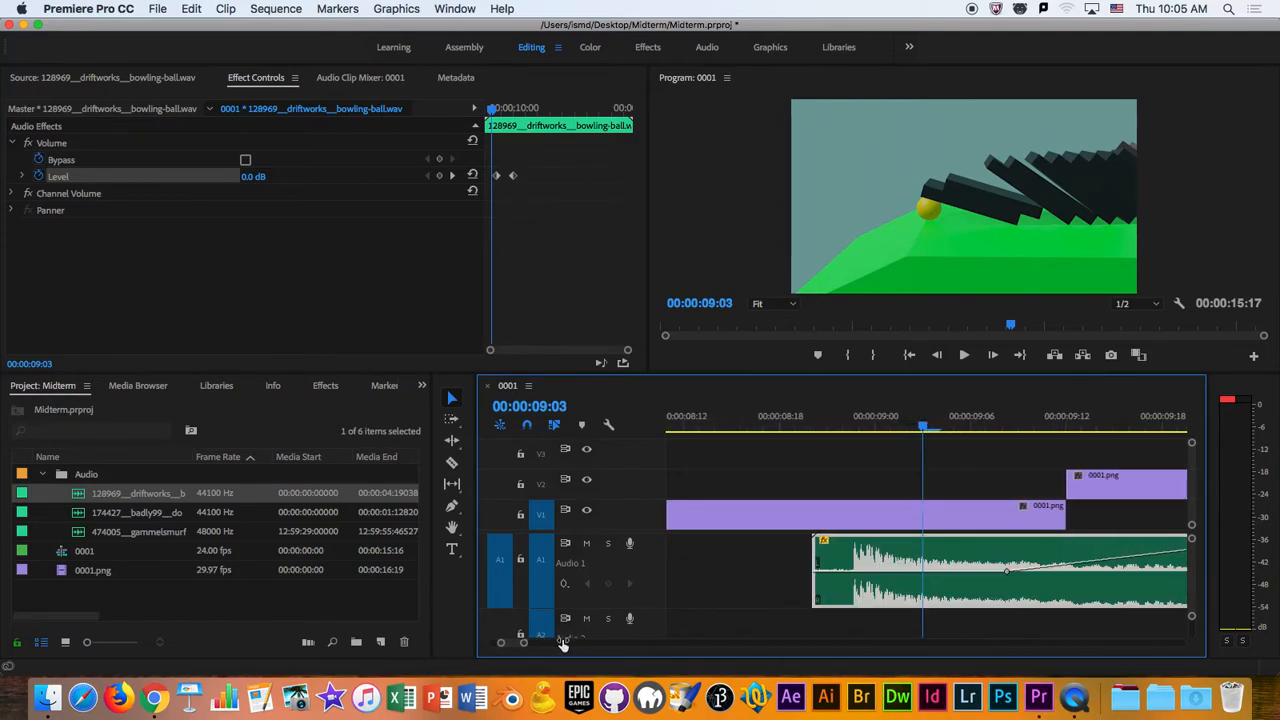
pyautogui.click(887, 431)
pyautogui.moveTo(887, 431); pyautogui.dragTo(858, 431)
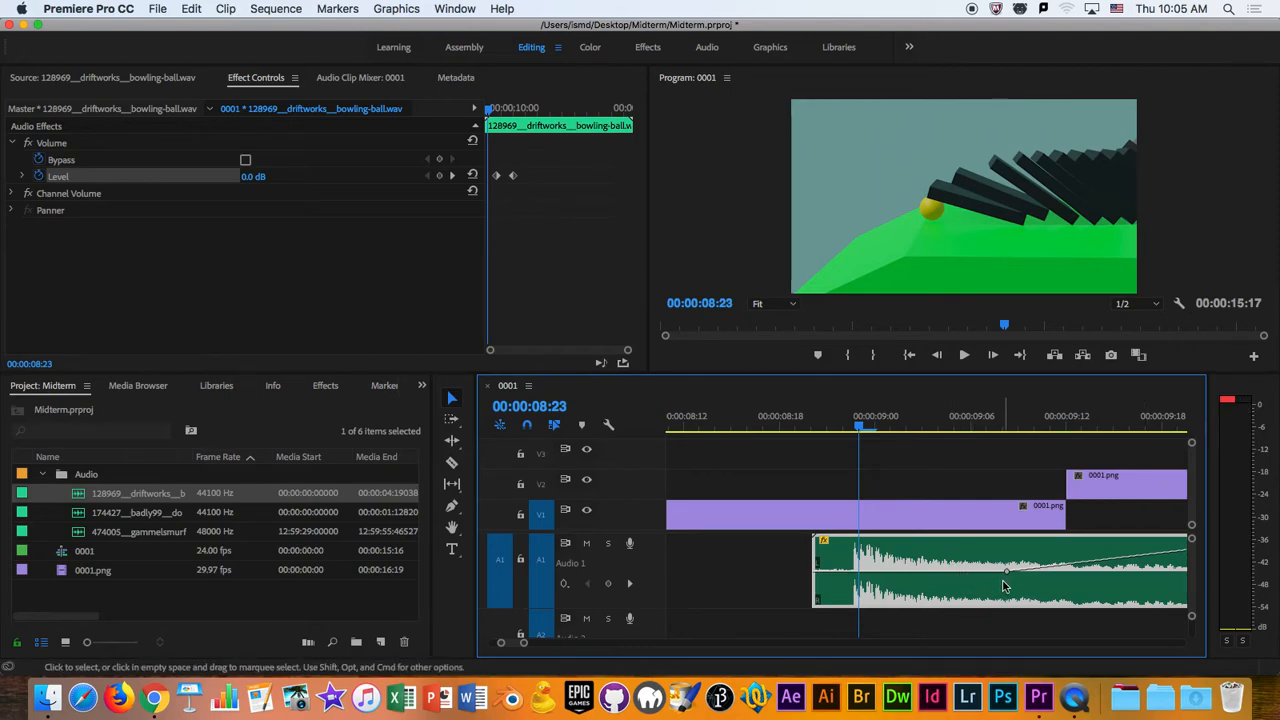
pyautogui.moveTo(1008, 577); pyautogui.dragTo(1008, 575)
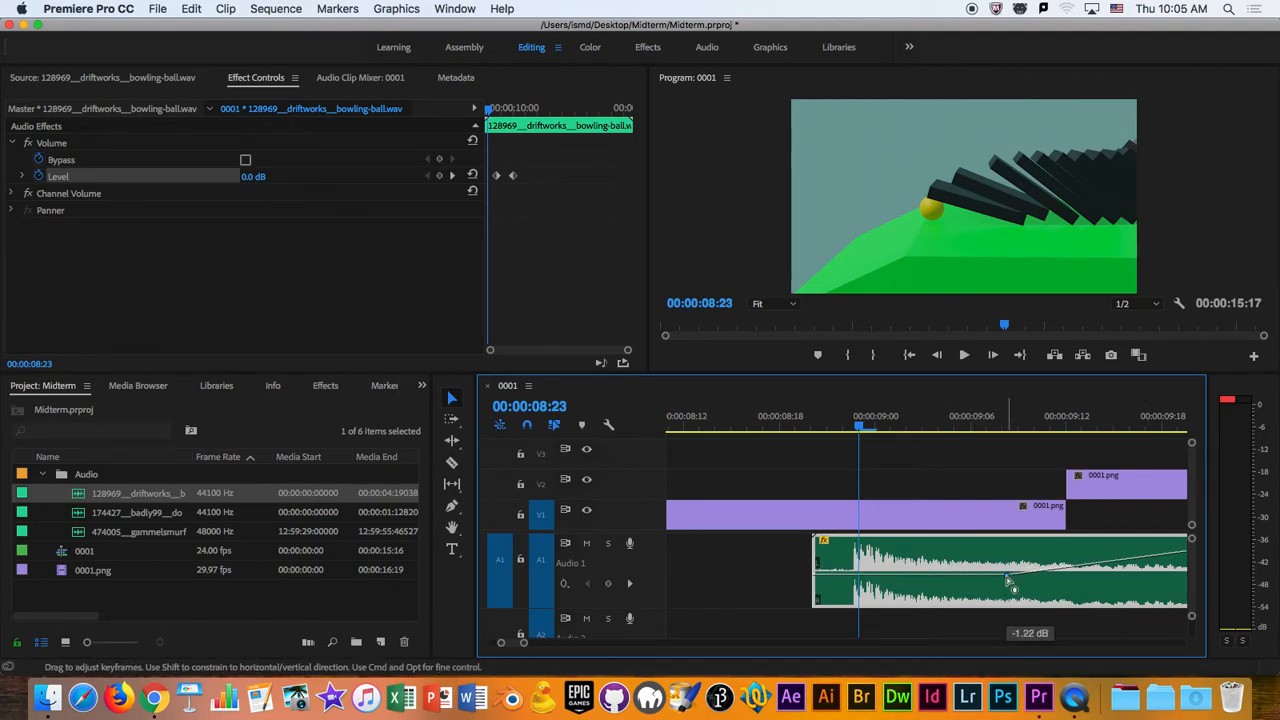
pyautogui.click(825, 432)
pyautogui.press('space')
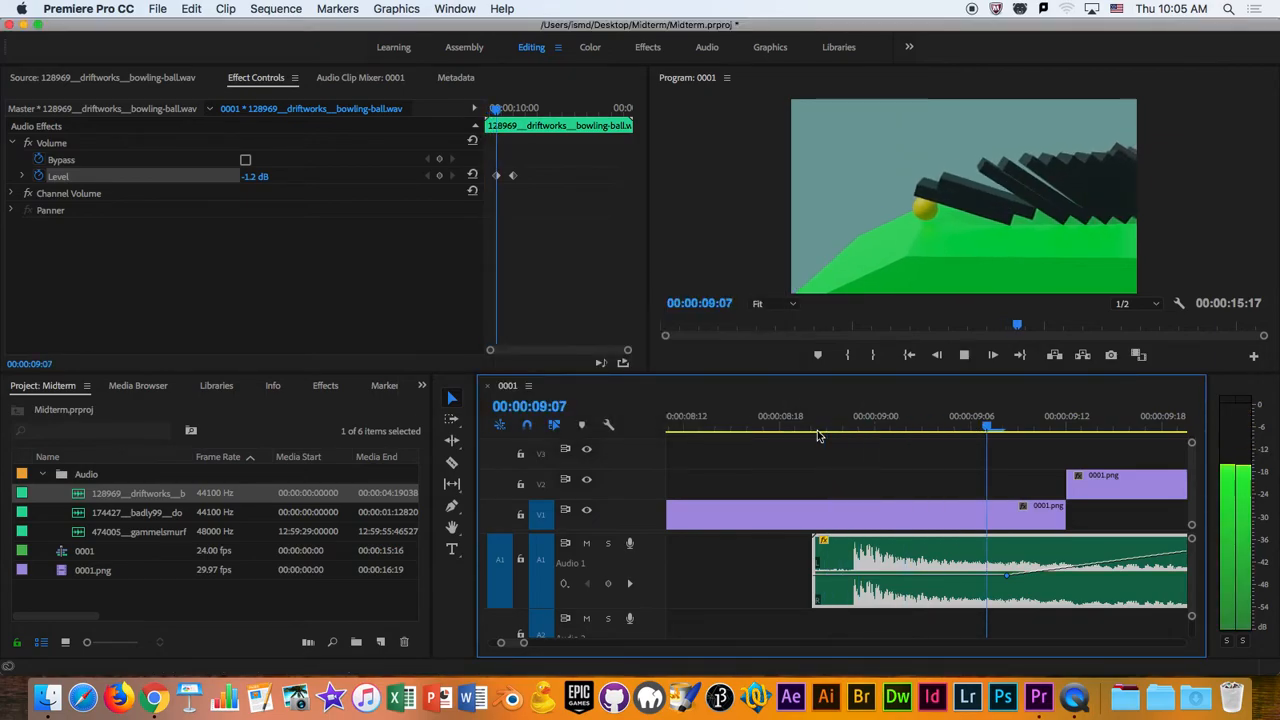
pyautogui.press('space')
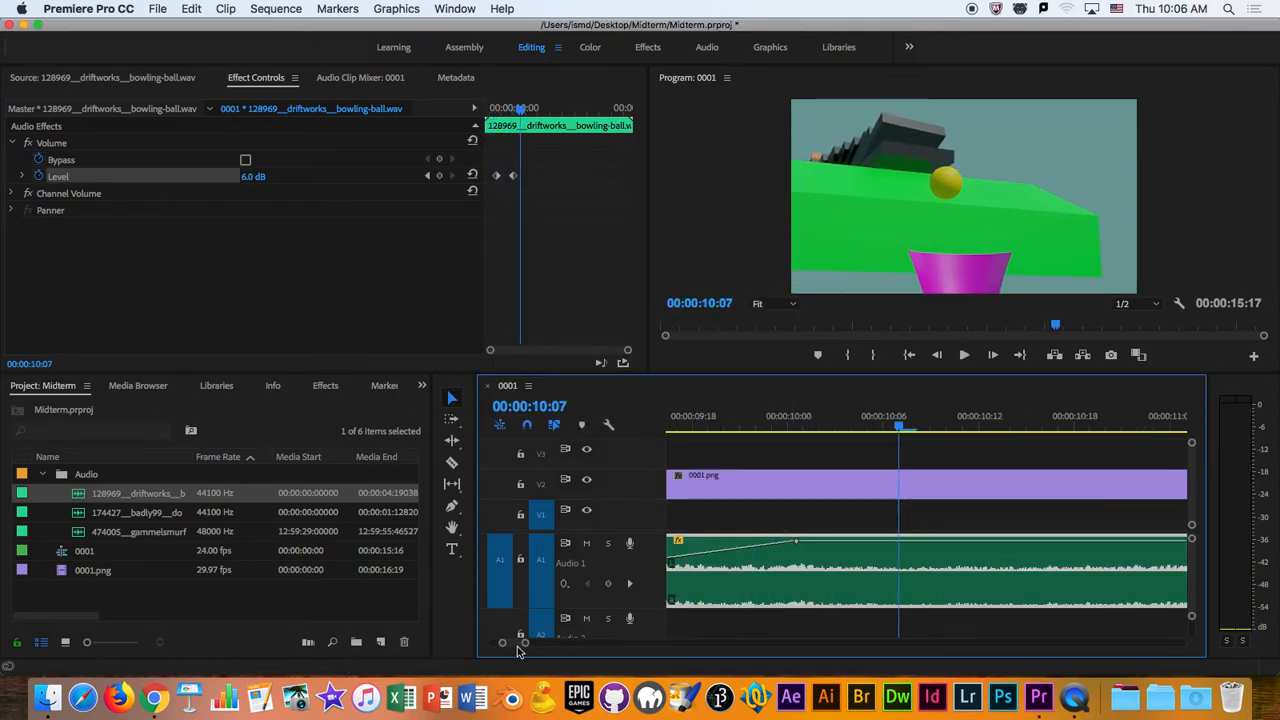
# - Set the bowling-ball clip's first volume keyframe to about -2.3 dB, play back the impact and save the project
pyautogui.moveTo(527, 645); pyautogui.dragTo(557, 642)
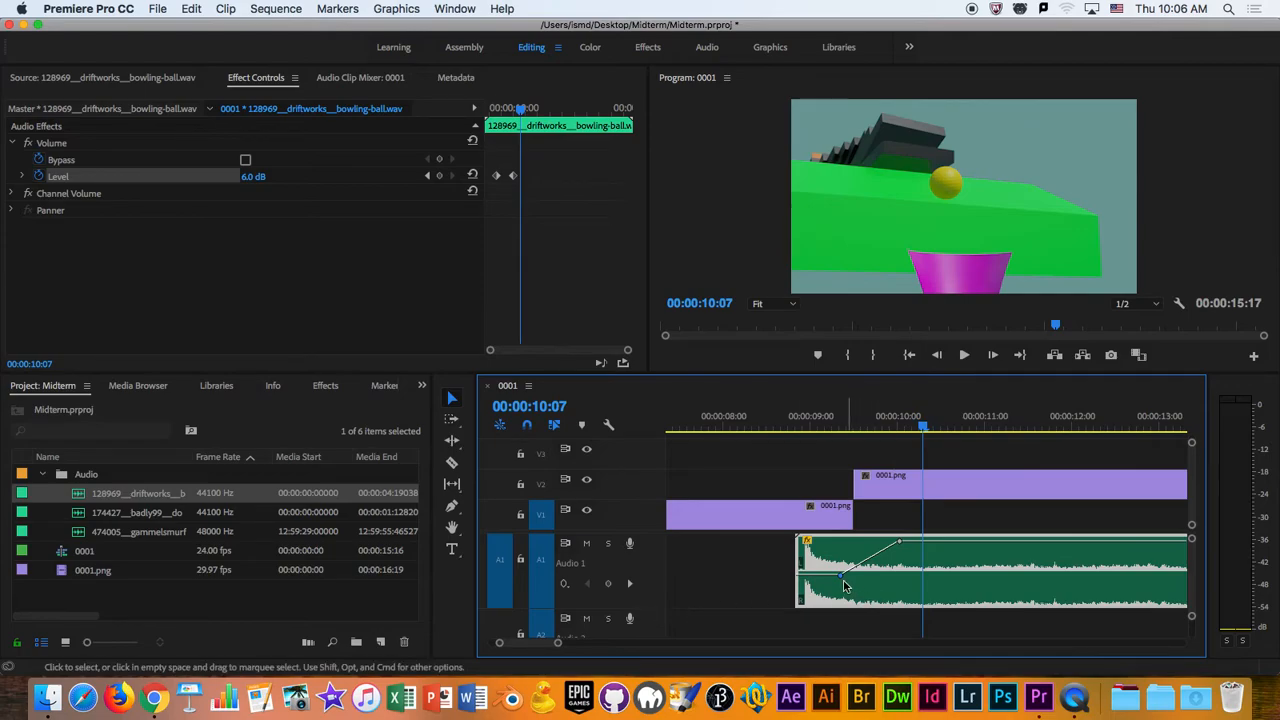
pyautogui.moveTo(842, 580)
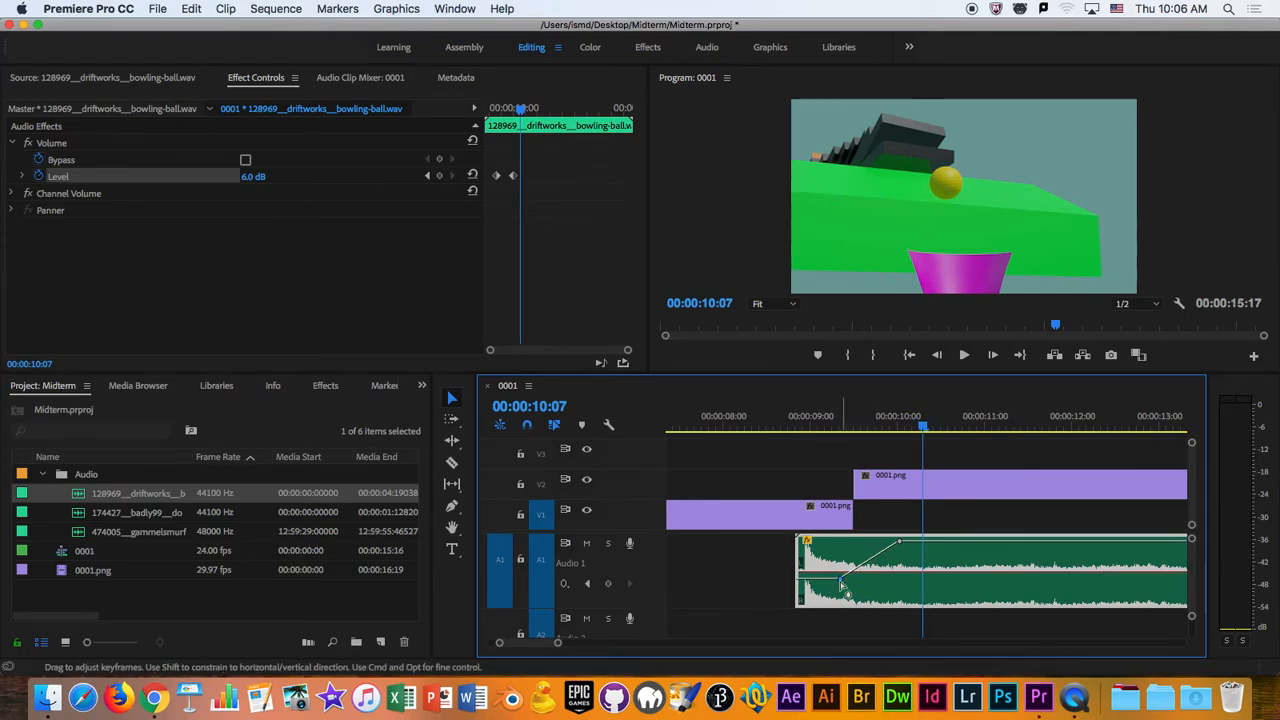
pyautogui.click(782, 428)
pyautogui.press('space')
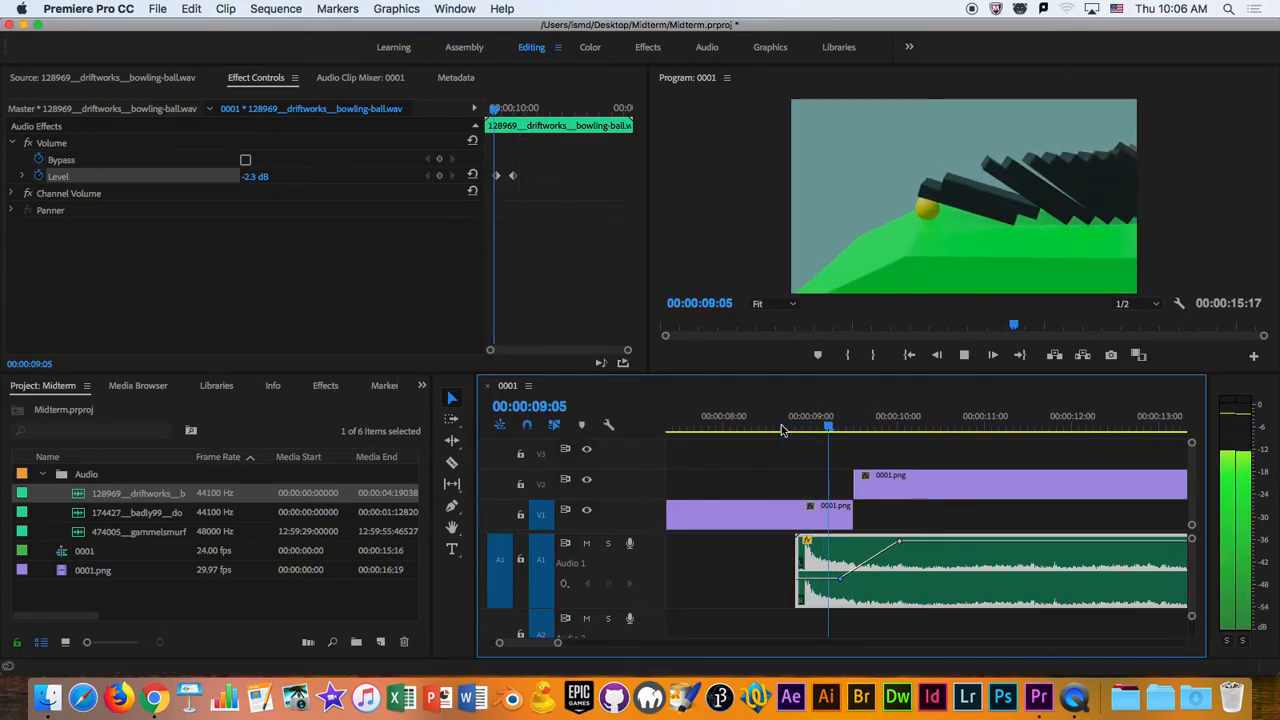
pyautogui.press('super+s')
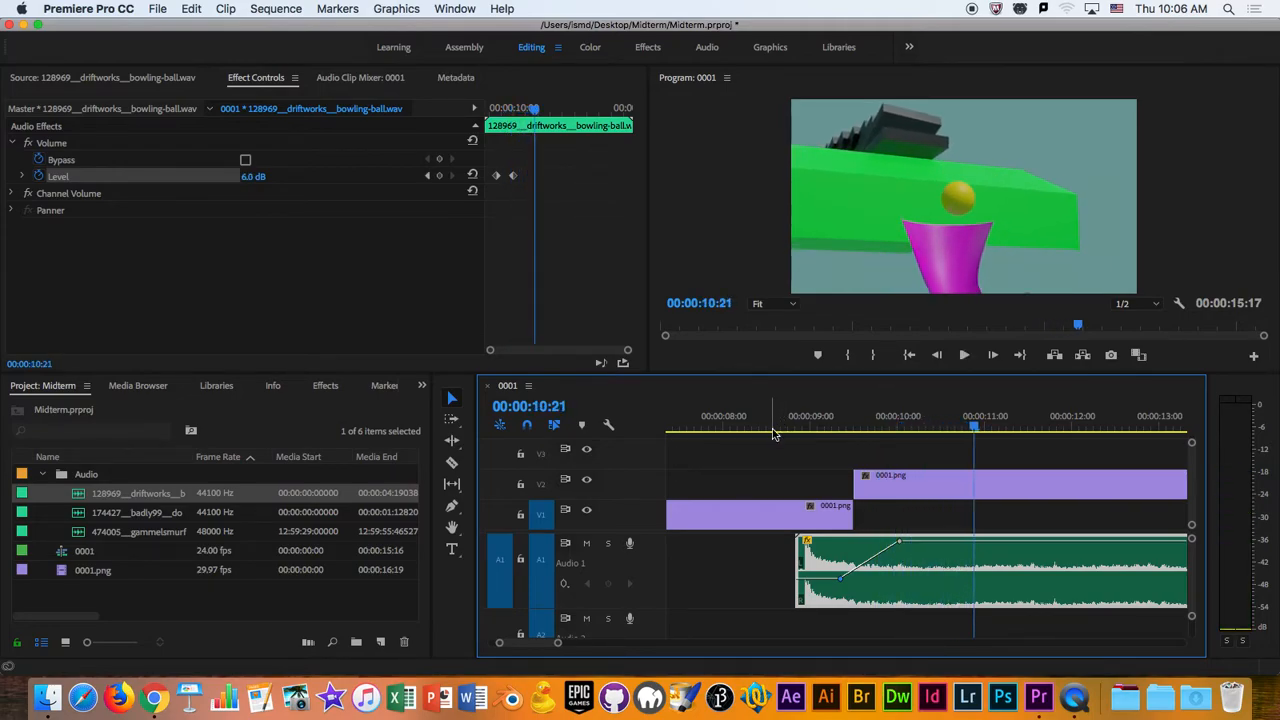
# - Open the domino sound effect from the Audio bin as a source clip and listen to it
pyautogui.moveTo(557, 642); pyautogui.dragTo(607, 658)
pyautogui.moveTo(789, 428)
pyautogui.mouseDown()
pyautogui.moveTo(670, 428)
pyautogui.moveTo(785, 429)
pyautogui.moveTo(745, 435)
pyautogui.moveTo(790, 445)
pyautogui.mouseUp()
pyautogui.click(248, 310)
pyautogui.click(139, 603)
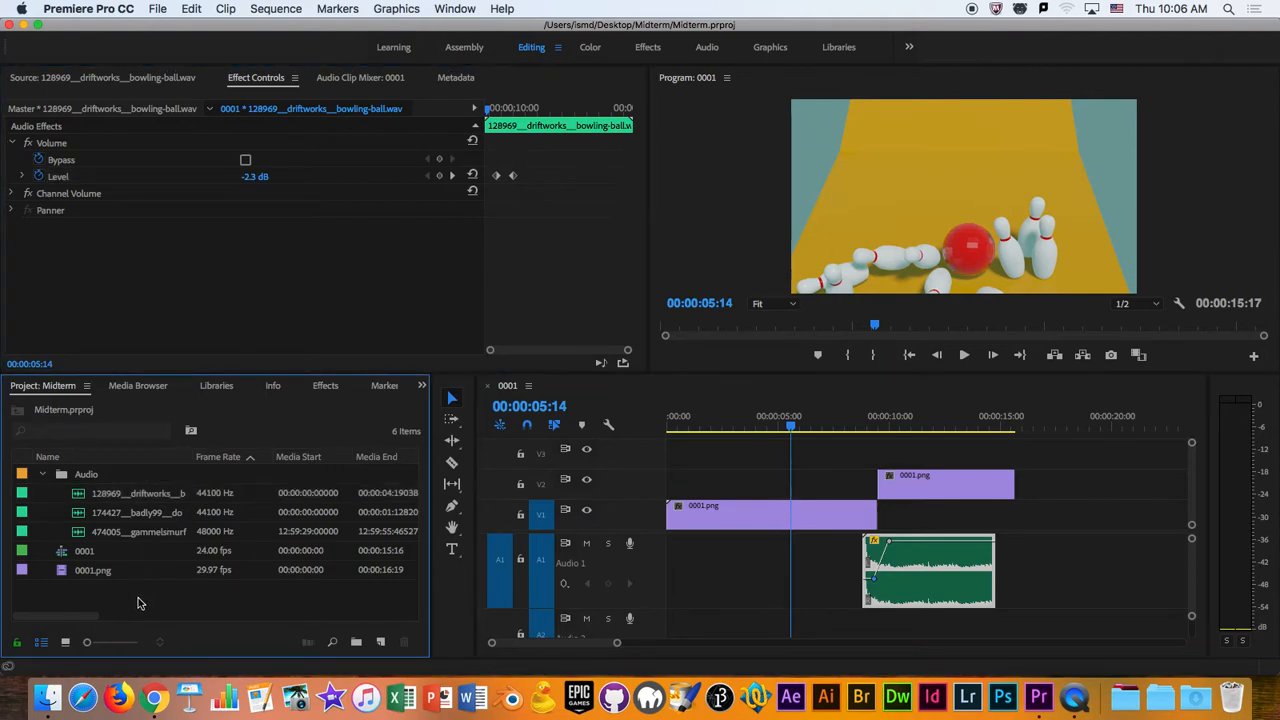
pyautogui.click(120, 516)
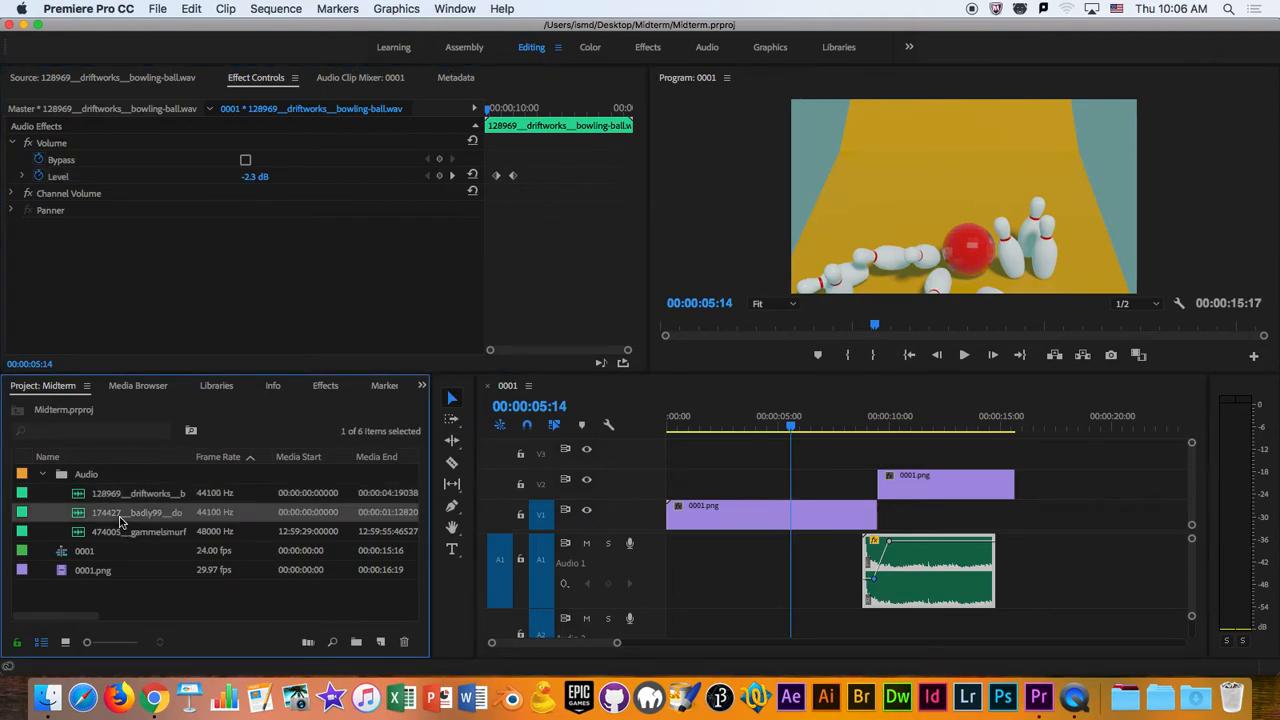
pyautogui.doubleClick(77, 514)
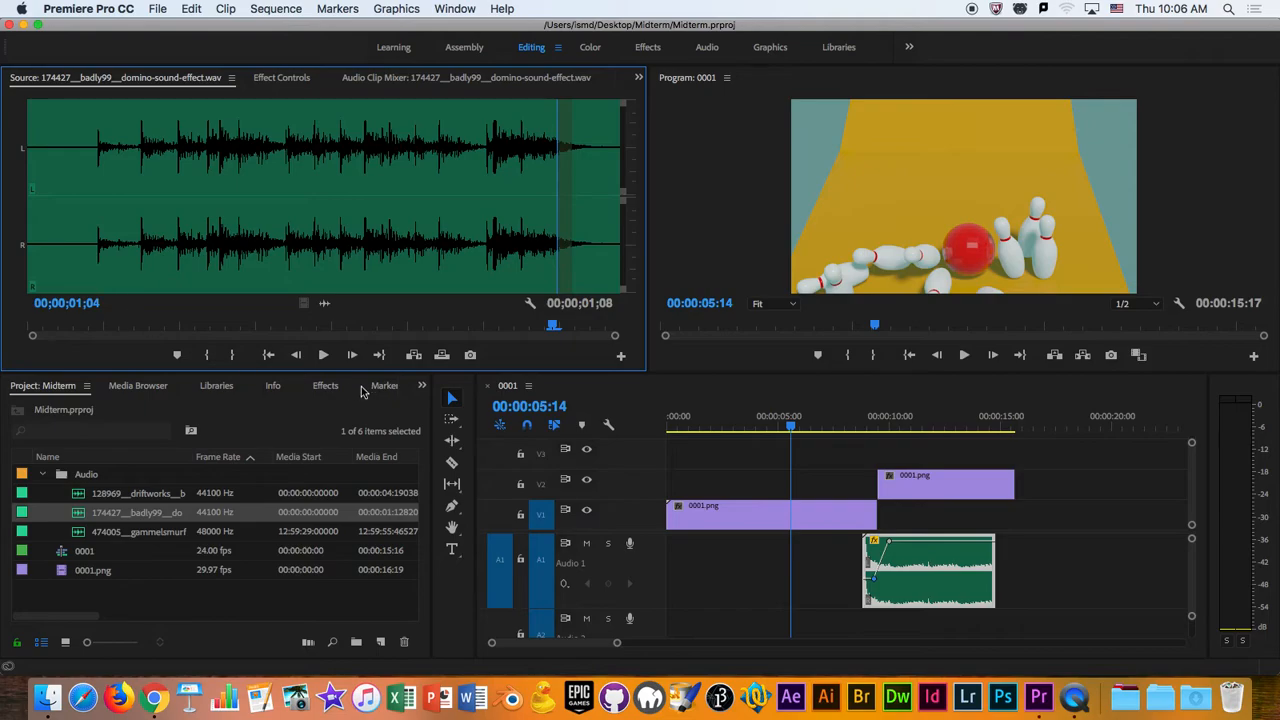
pyautogui.click(323, 357)
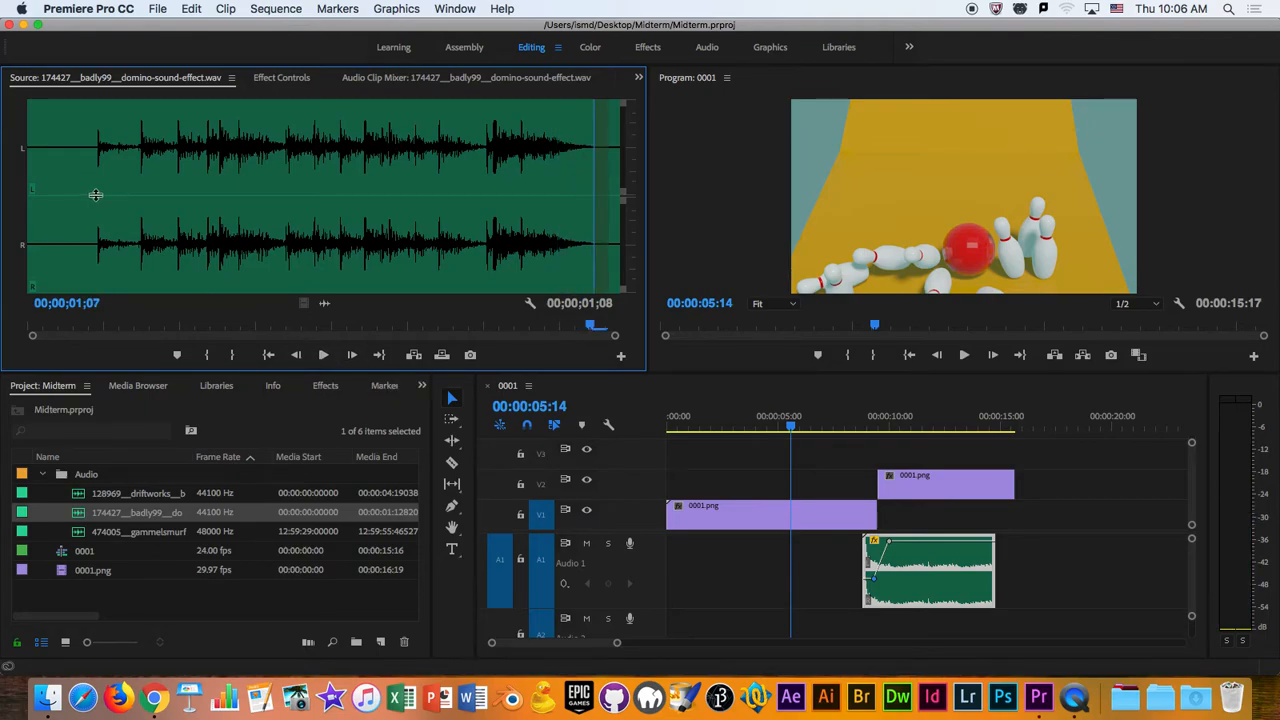
pyautogui.press('space')
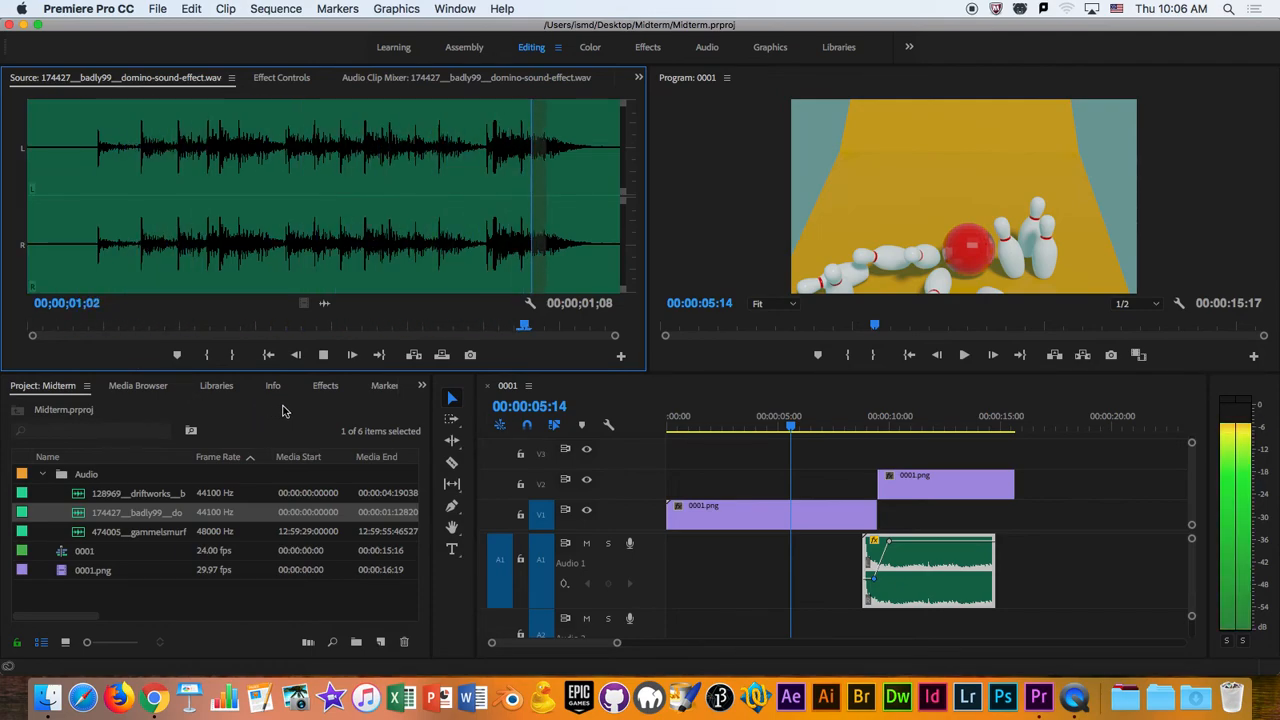
# - Place the domino sound effect on Audio 2 starting at 00:00:06:02, where the first domino is struck
pyautogui.moveTo(800, 427)
pyautogui.mouseDown()
pyautogui.moveTo(914, 434)
pyautogui.moveTo(786, 444)
pyautogui.moveTo(802, 436)
pyautogui.mouseUp()
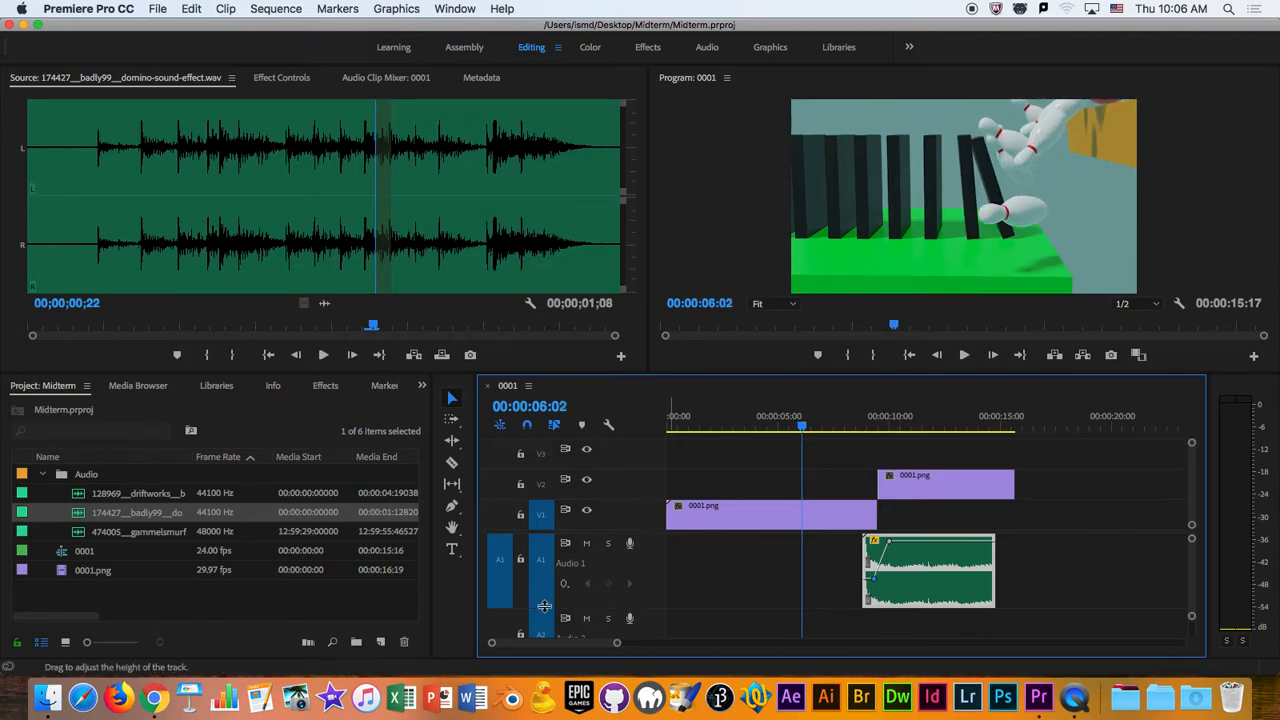
pyautogui.moveTo(546, 568); pyautogui.dragTo(545, 567)
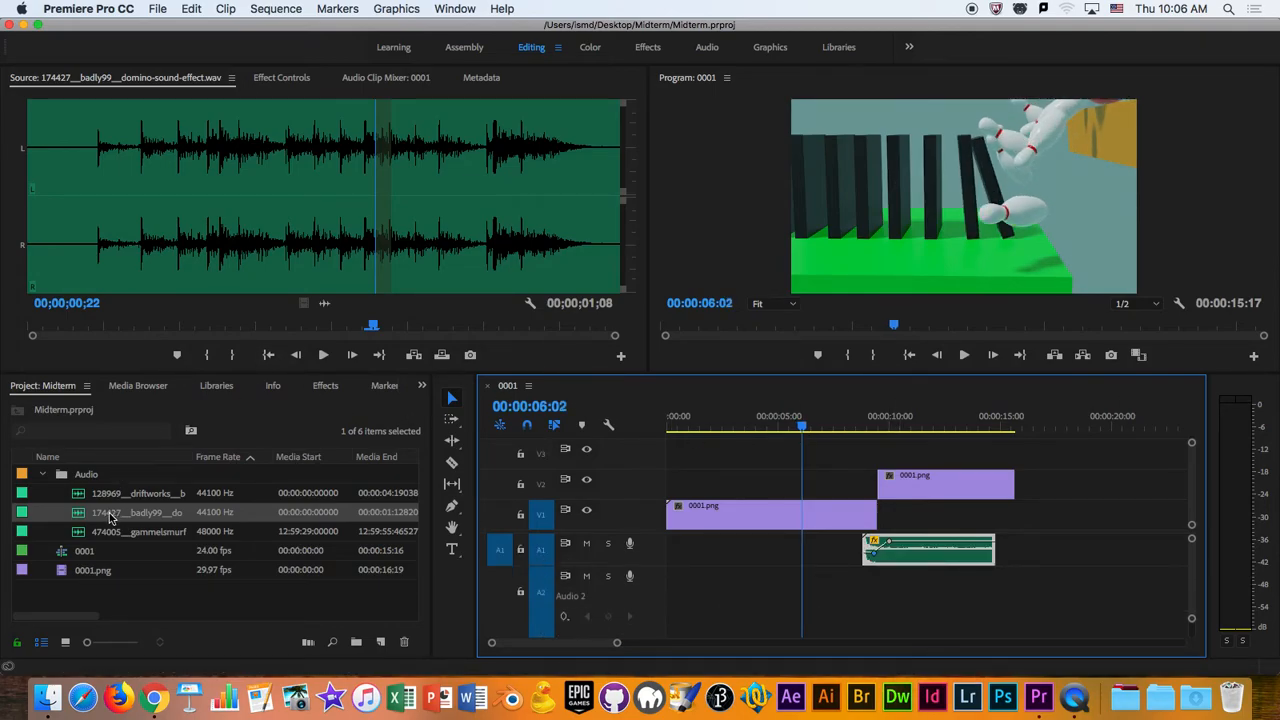
pyautogui.moveTo(88, 513); pyautogui.dragTo(818, 591)
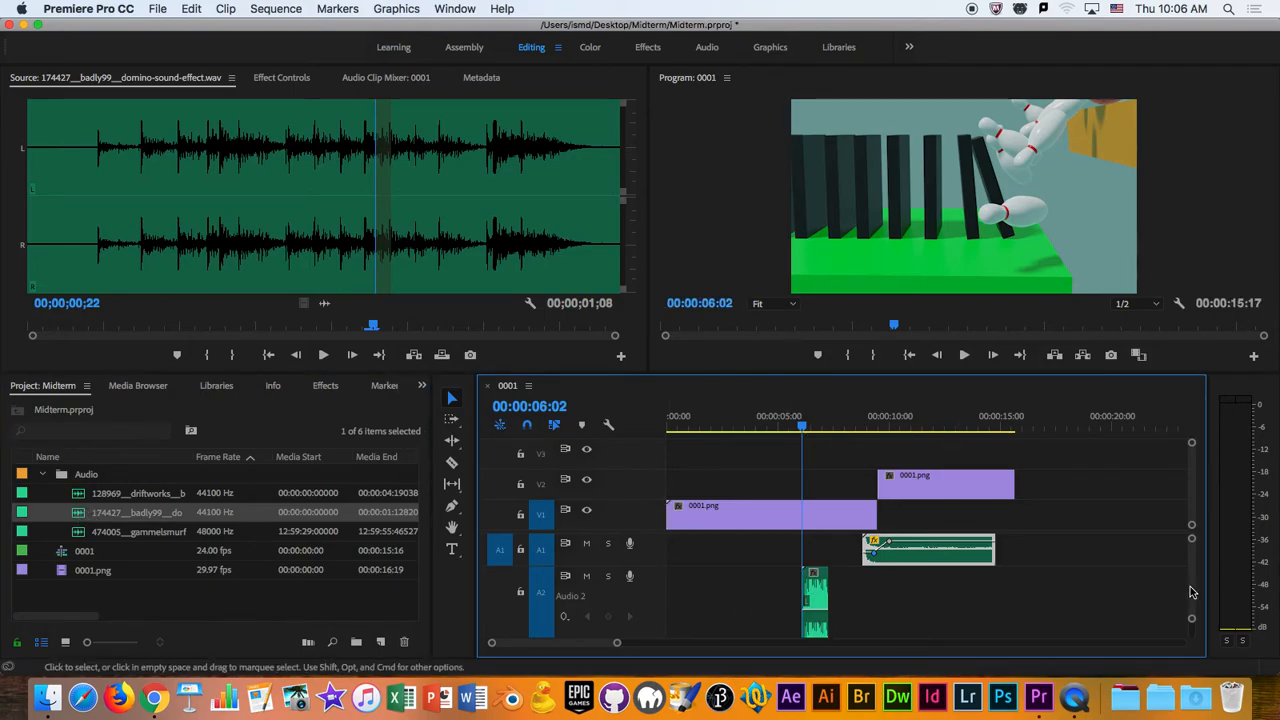
pyautogui.moveTo(1192, 618); pyautogui.dragTo(1192, 630)
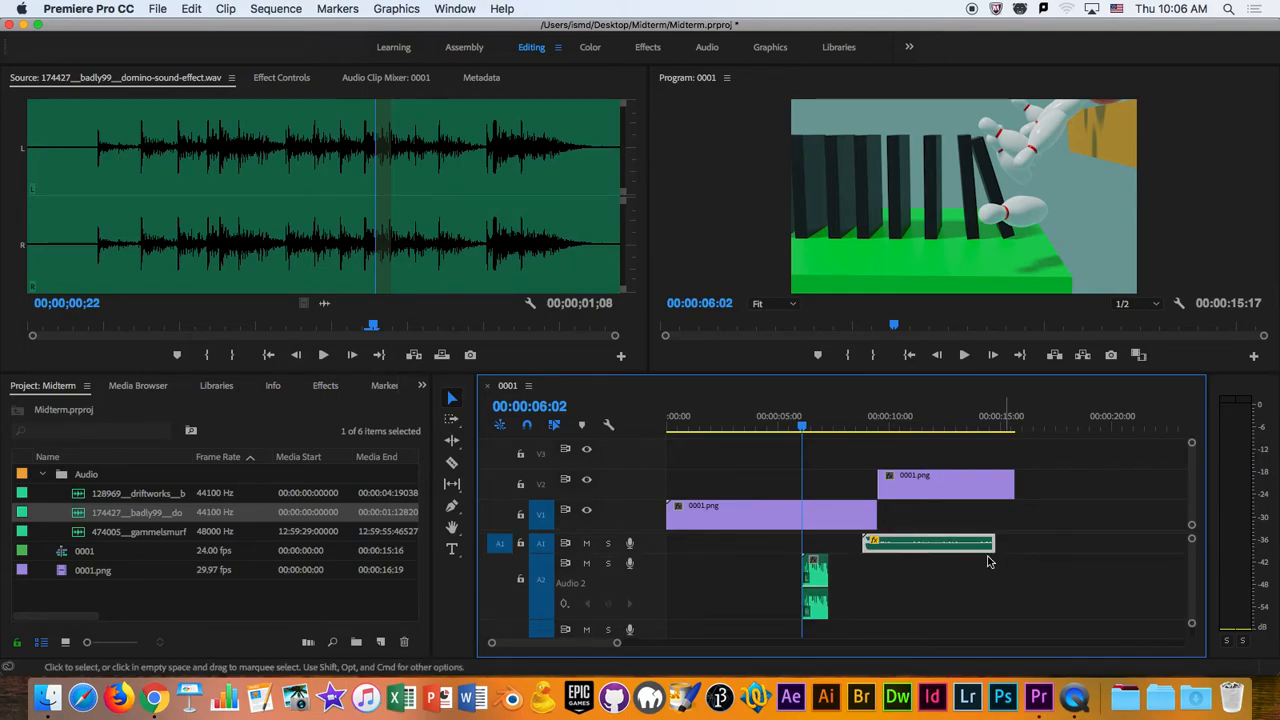
# - Play the sequence through the dominoes and shrink the audio track heights so Audio 1 to Audio 3 fit in the timeline
pyautogui.press('space')
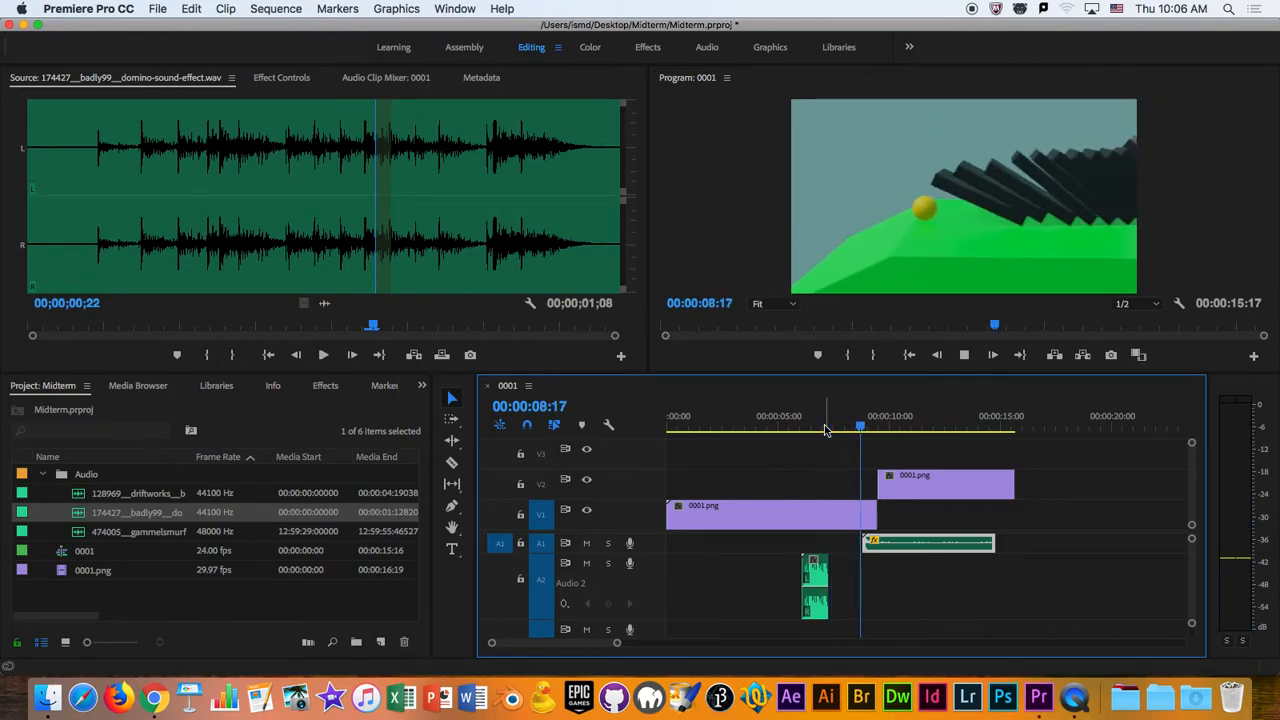
pyautogui.press('space')
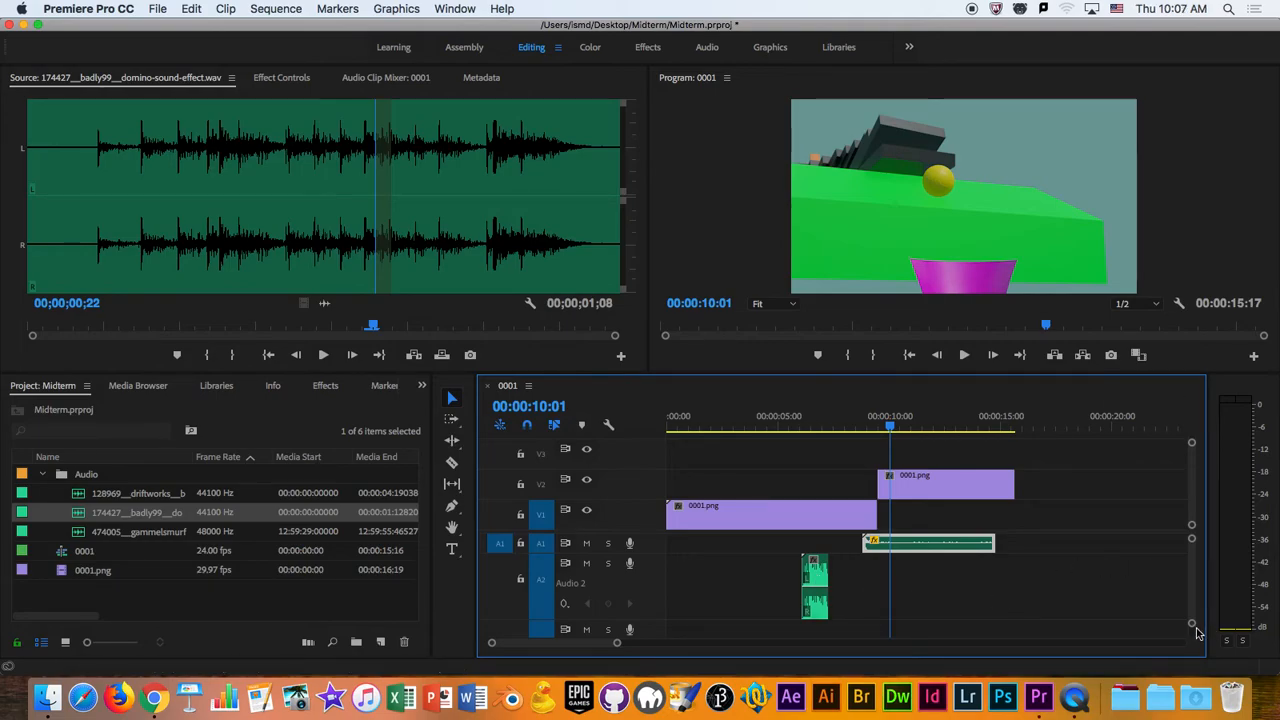
pyautogui.moveTo(1193, 629); pyautogui.dragTo(1193, 636)
pyautogui.scroll(-2, 866, 583)
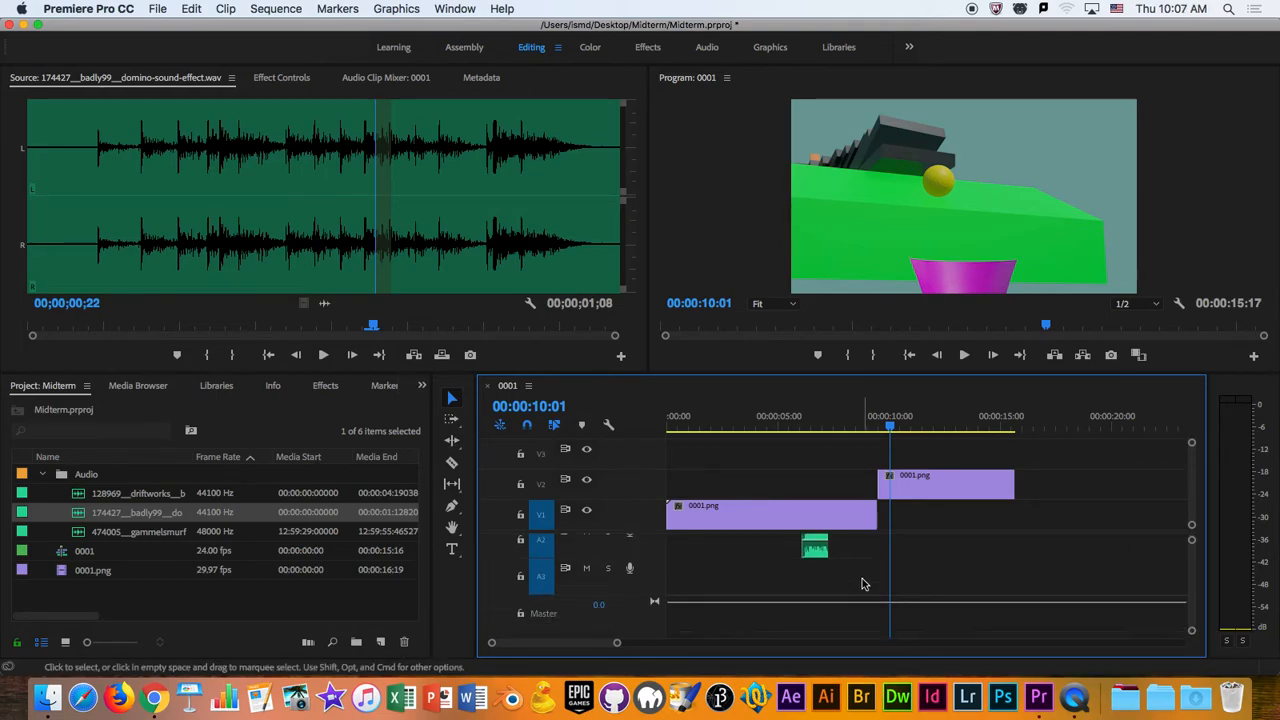
pyautogui.scroll(2, 820, 602)
# - Play the domino section from just before the sound clip to 00:00:07:12 to compare the sound with the falling dominoes
pyautogui.moveTo(614, 643); pyautogui.dragTo(565, 643)
pyautogui.moveTo(823, 429); pyautogui.dragTo(728, 442)
pyautogui.press('space')
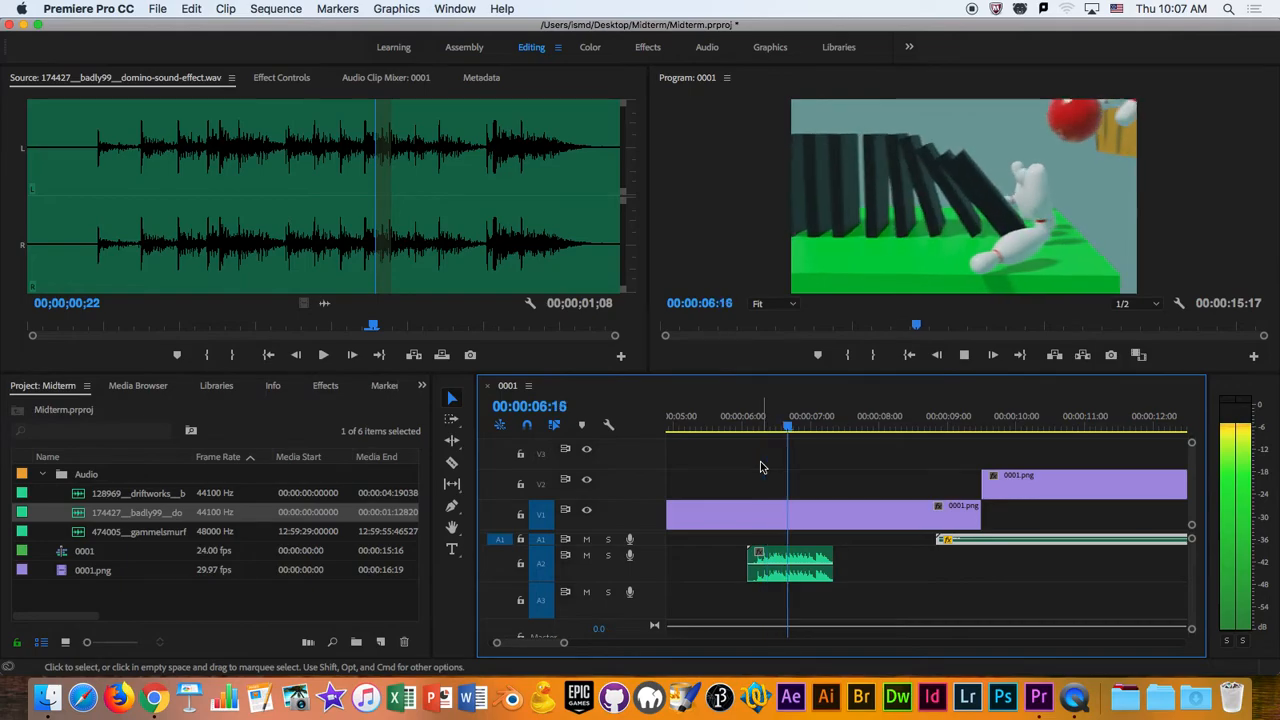
pyautogui.press('space')
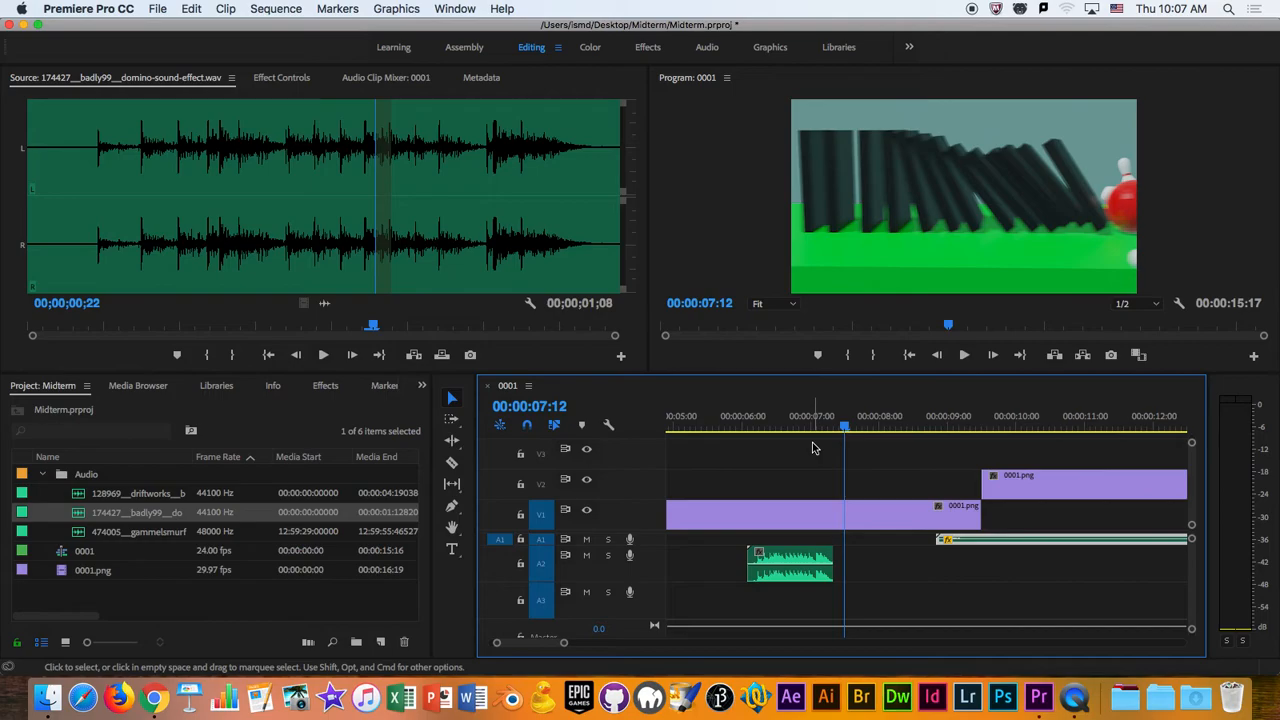
# - Stretch the domino clip to about twice its duration with Maintain Audio Pitch enabled, ending near the last domino's fall at 00:00:08:16
pyautogui.moveTo(805, 427); pyautogui.dragTo(925, 447)
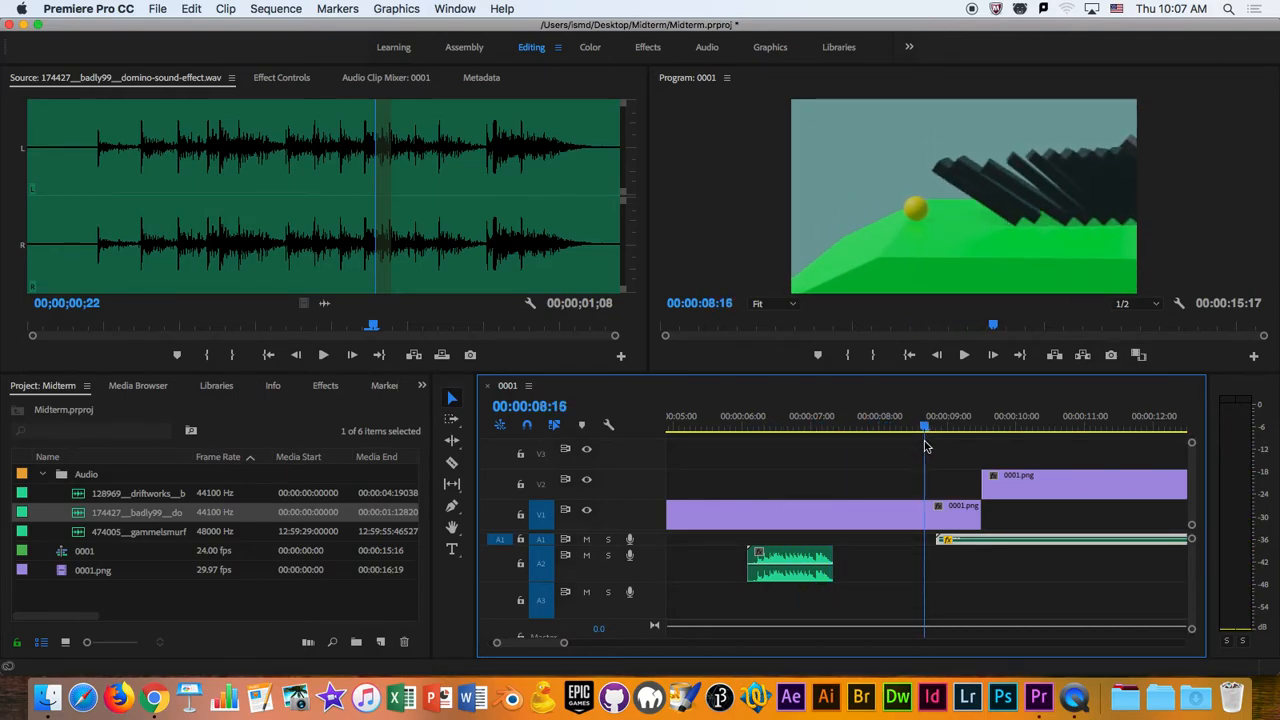
pyautogui.rightClick(786, 556)
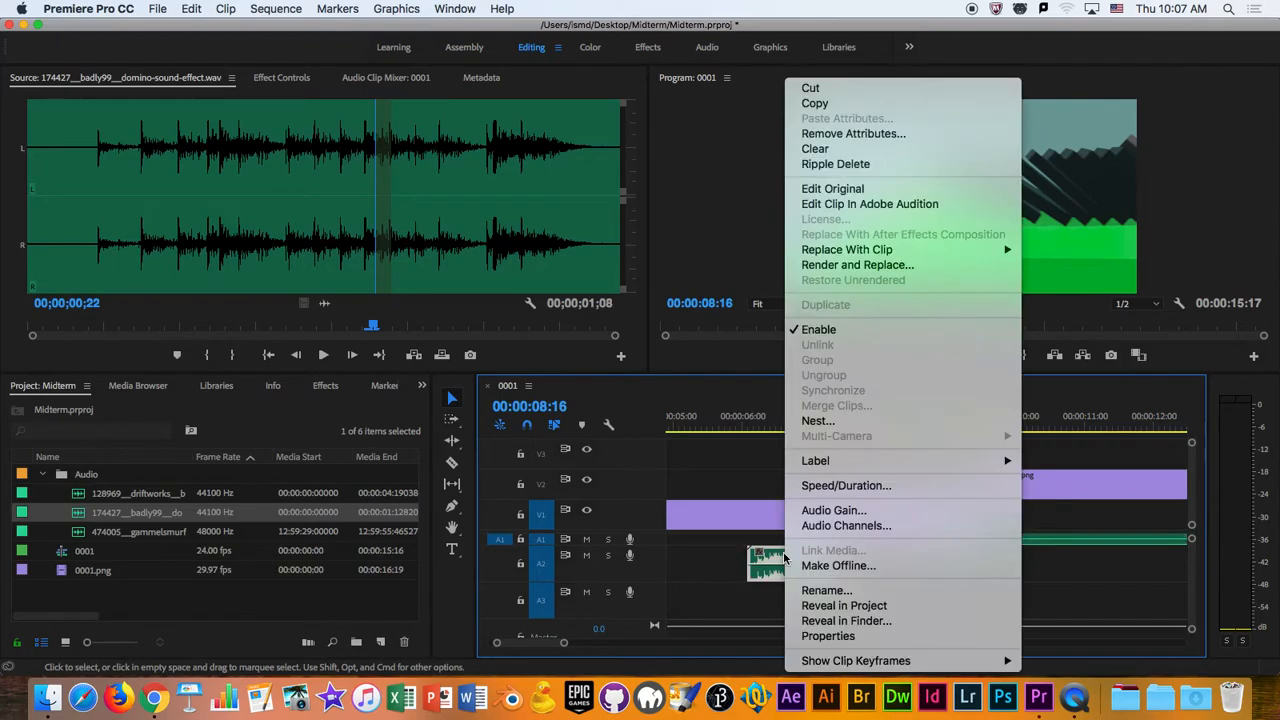
pyautogui.click(846, 485)
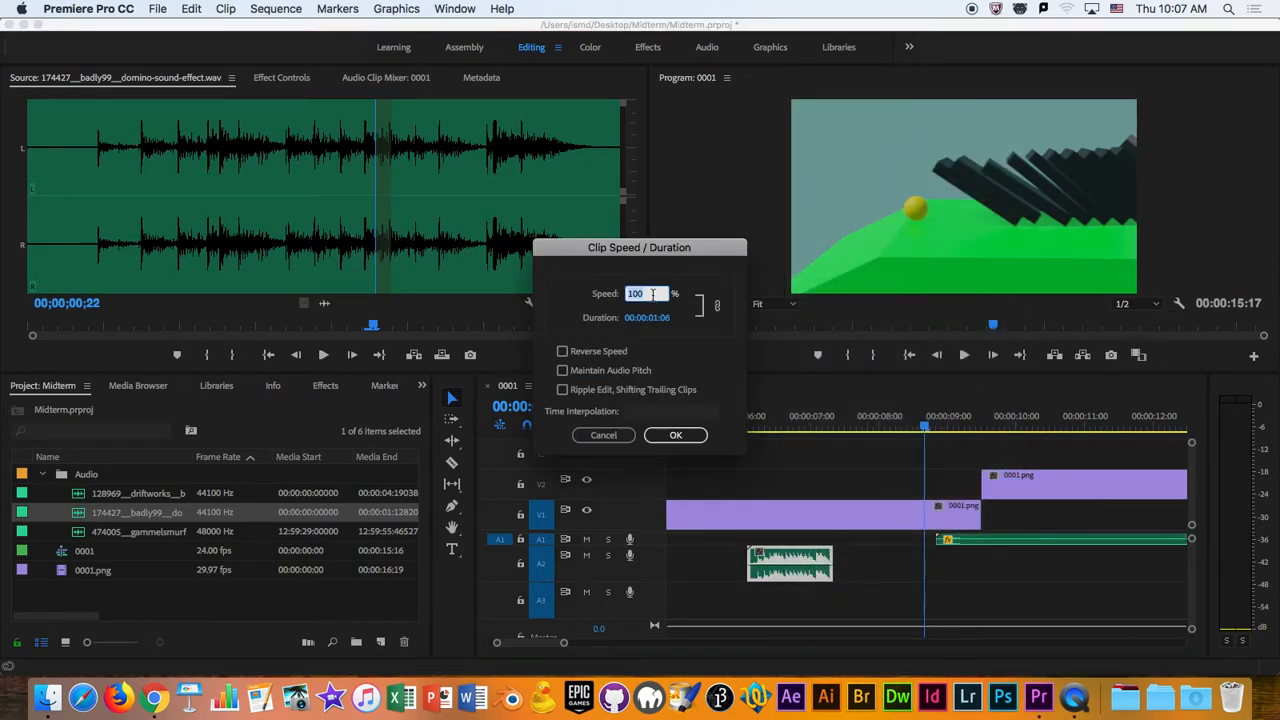
pyautogui.write('200')
pyautogui.click(563, 371)
pyautogui.click(674, 435)
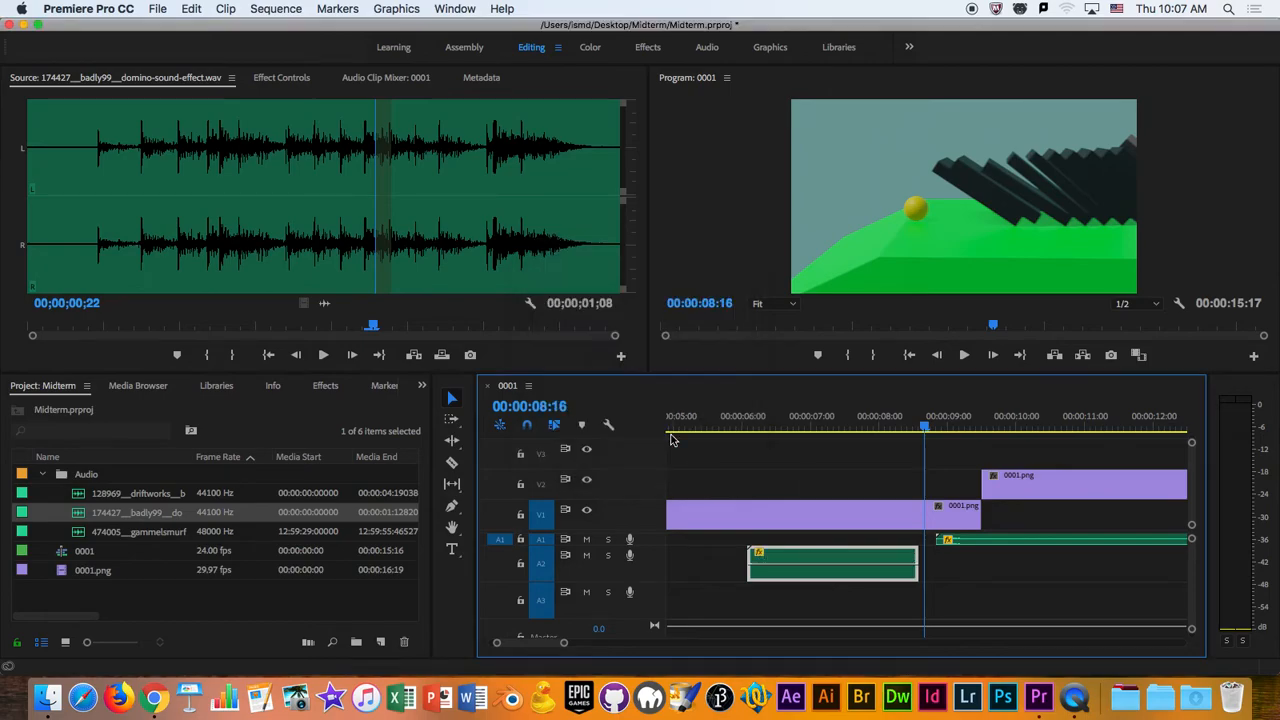
# - Play the stretched domino sound with the rolling sound, and replay from 00:00:04:03 to examine its timing against the picture
pyautogui.click(766, 427)
pyautogui.press('space')
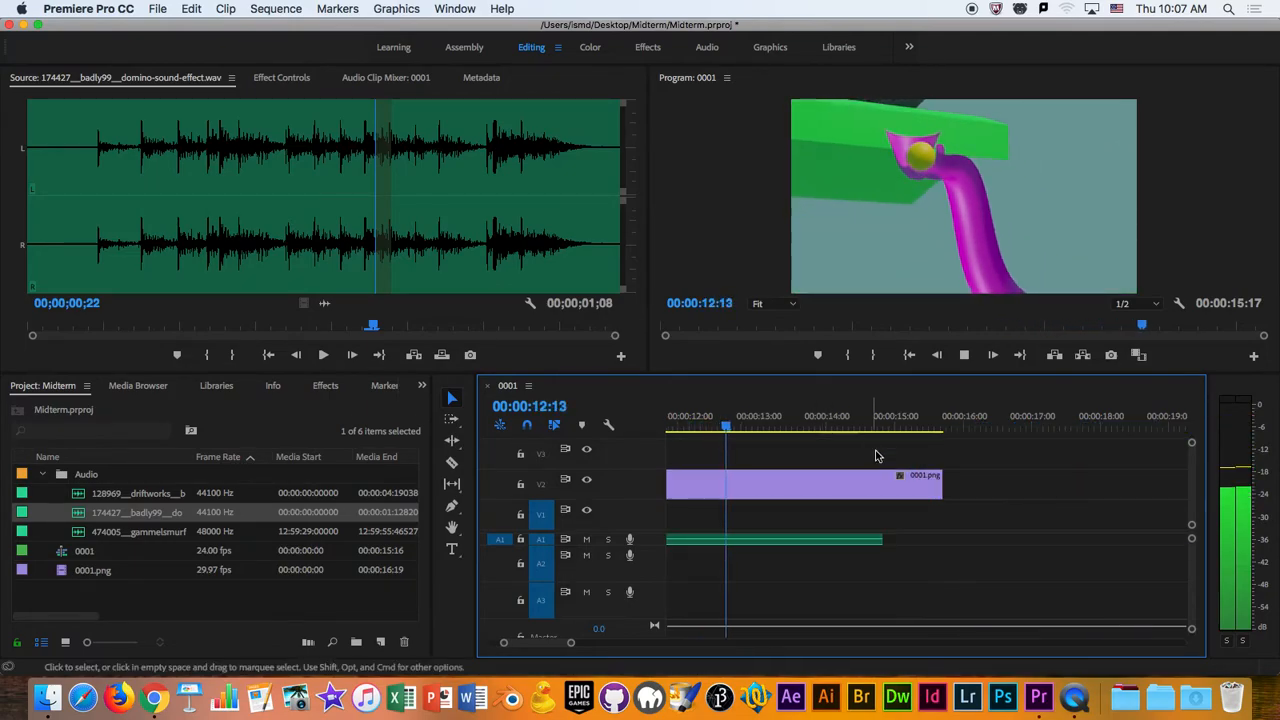
pyautogui.press('space')
pyautogui.moveTo(515, 644); pyautogui.dragTo(491, 648)
pyautogui.moveTo(694, 427); pyautogui.dragTo(582, 432)
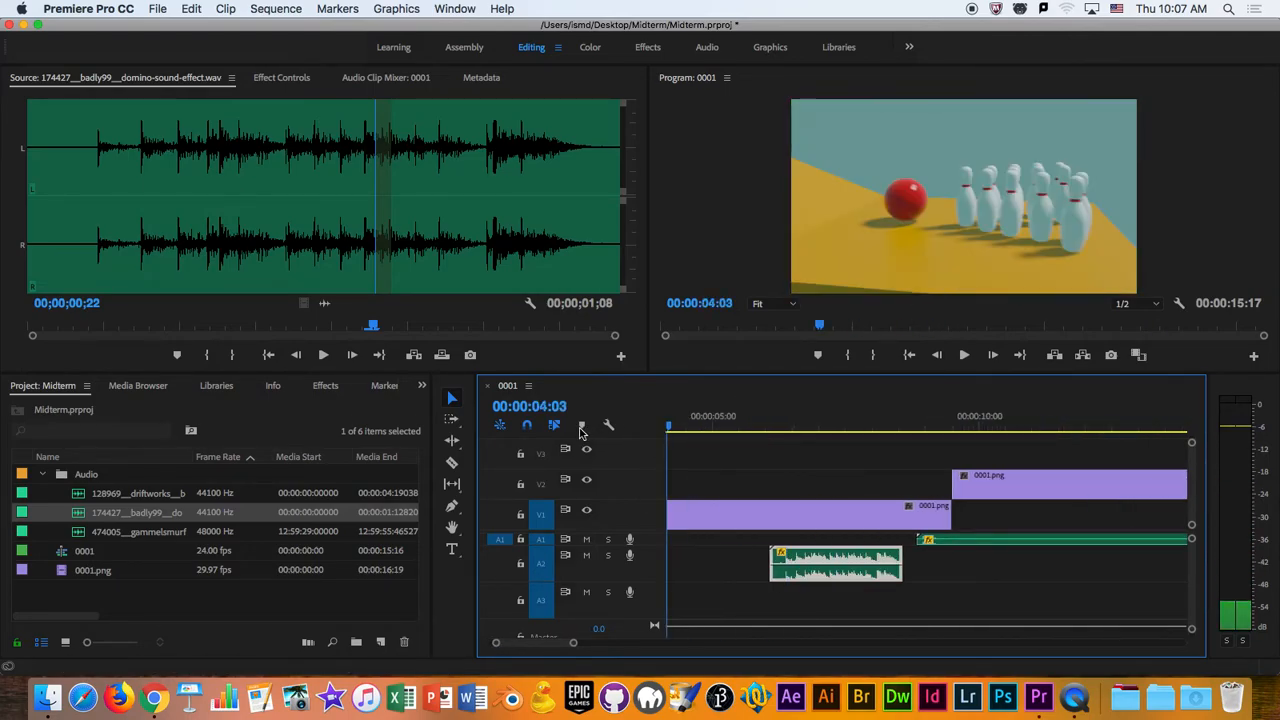
pyautogui.press('space')
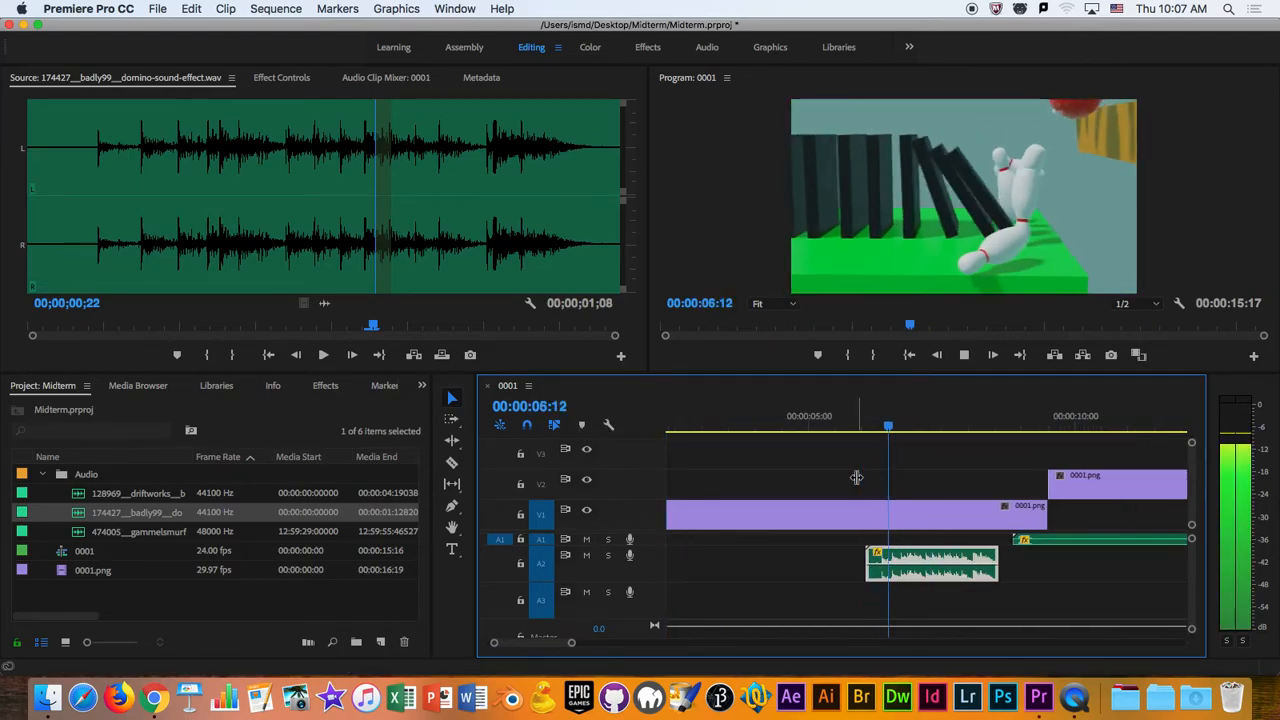
pyautogui.press('space')
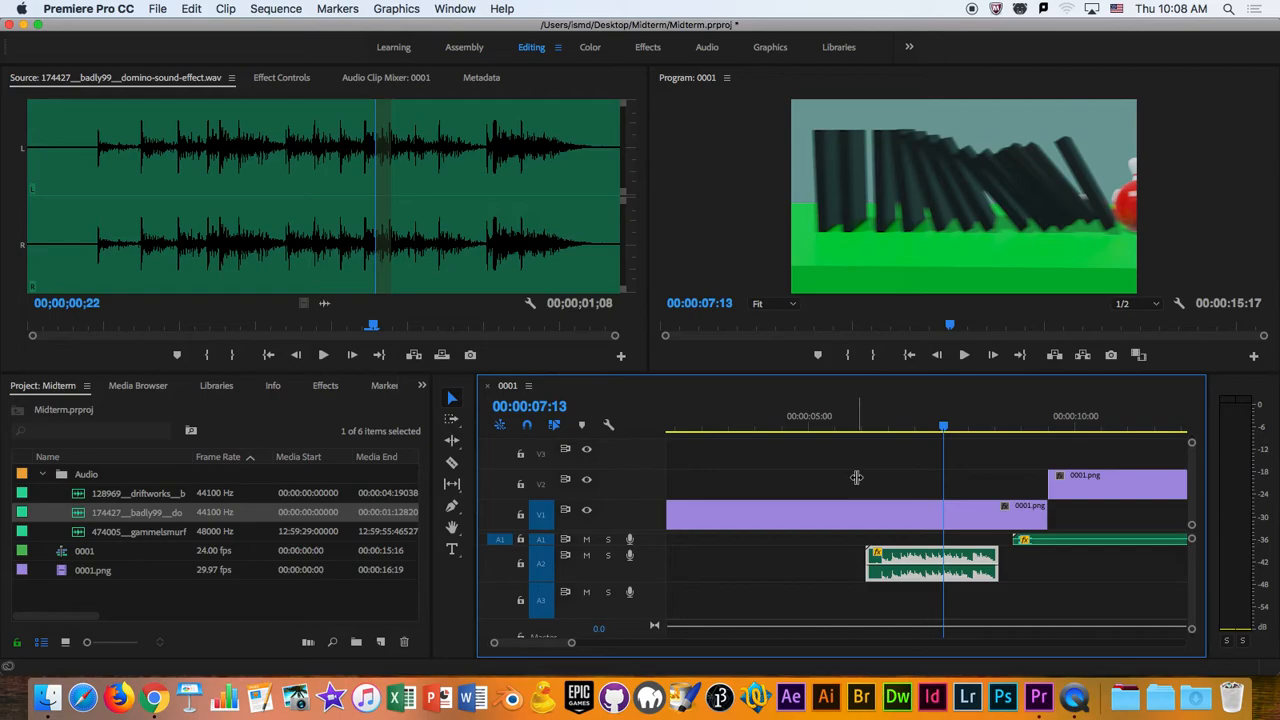
# - Play the domino section from the sound clip's start, and replay it from shortly before 00:00:06:00 to check the synchronization
pyautogui.moveTo(943, 427); pyautogui.dragTo(874, 432)
pyautogui.press('space')
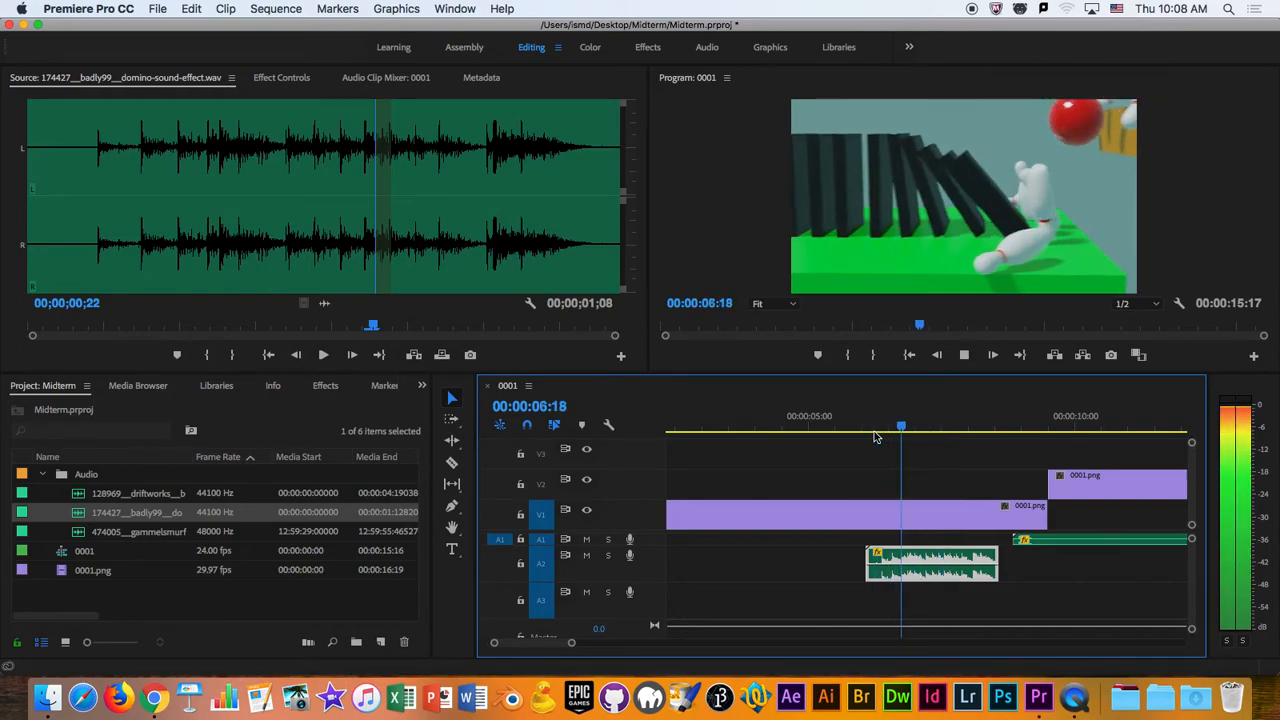
pyautogui.press('space')
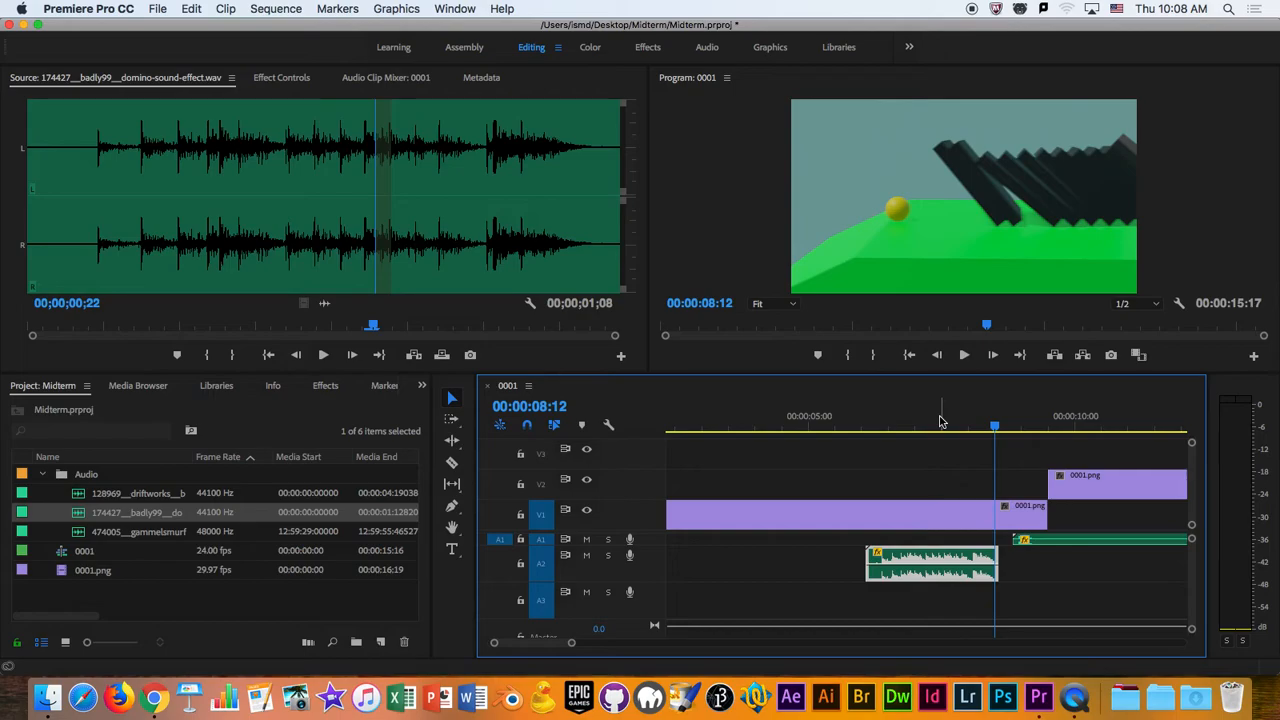
pyautogui.moveTo(939, 422); pyautogui.dragTo(597, 643)
pyautogui.click(838, 426)
pyautogui.press('space')
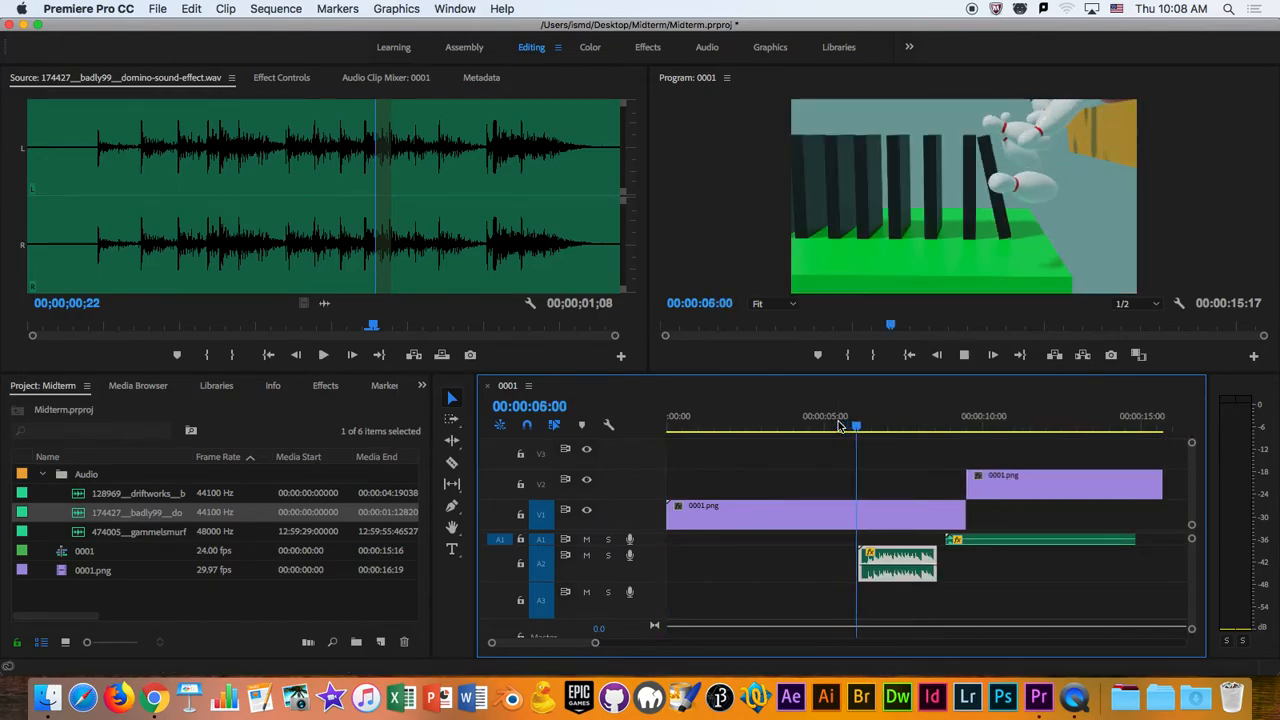
# - Open the hammer-on-metal-fence sound in the Source monitor and add it to Audio 3 at the start of the sequence
pyautogui.moveTo(838, 426); pyautogui.dragTo(718, 446)
pyautogui.doubleClick(88, 493)
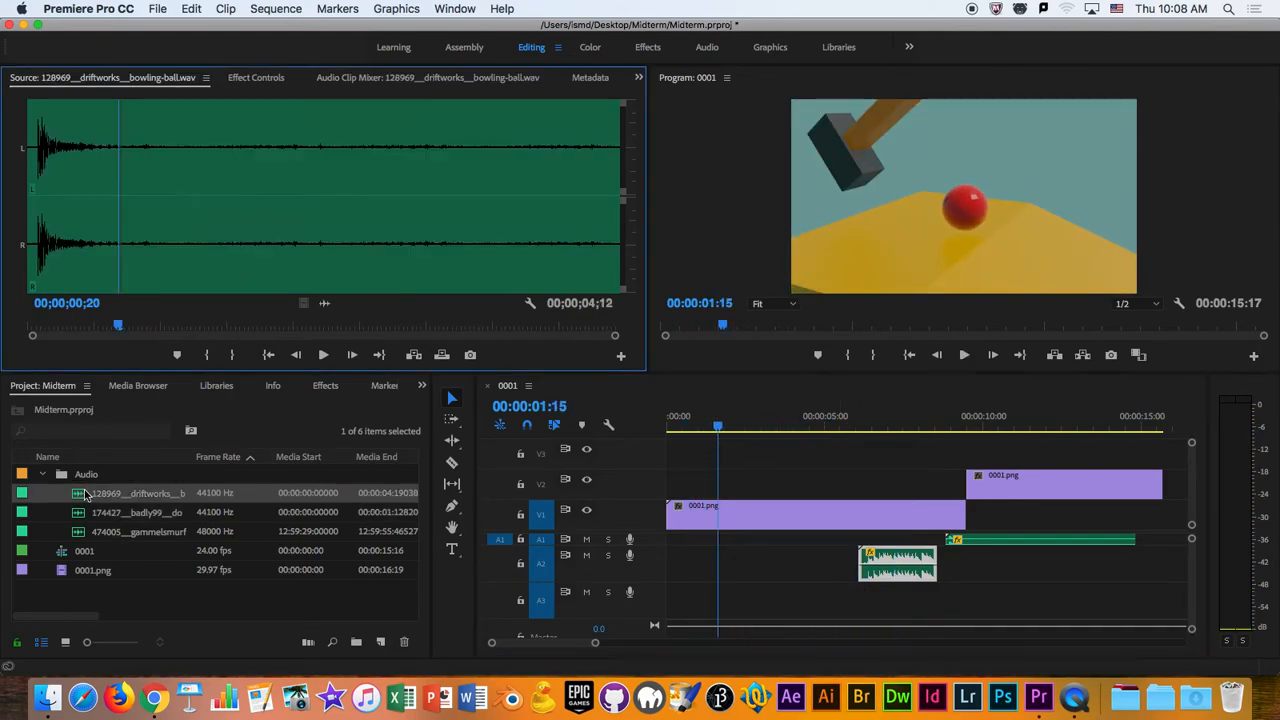
pyautogui.doubleClick(95, 535)
pyautogui.moveTo(86, 538); pyautogui.dragTo(756, 589)
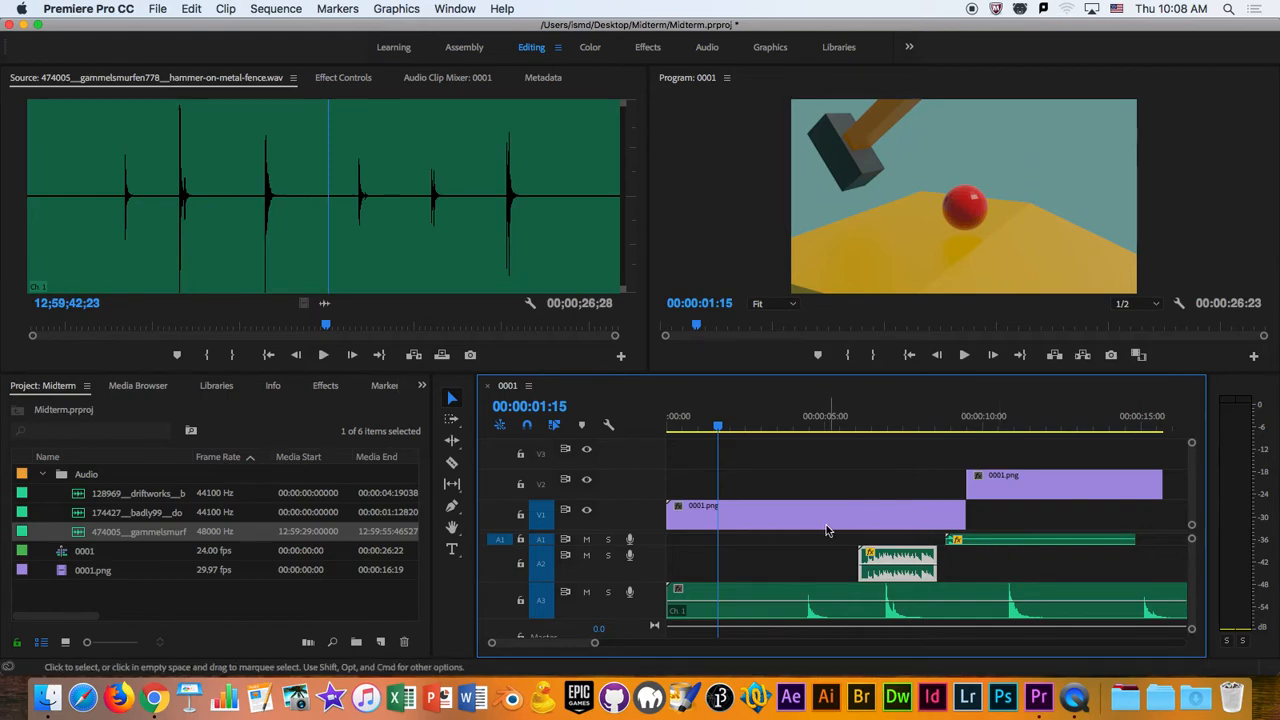
pyautogui.moveTo(585, 535); pyautogui.dragTo(587, 506)
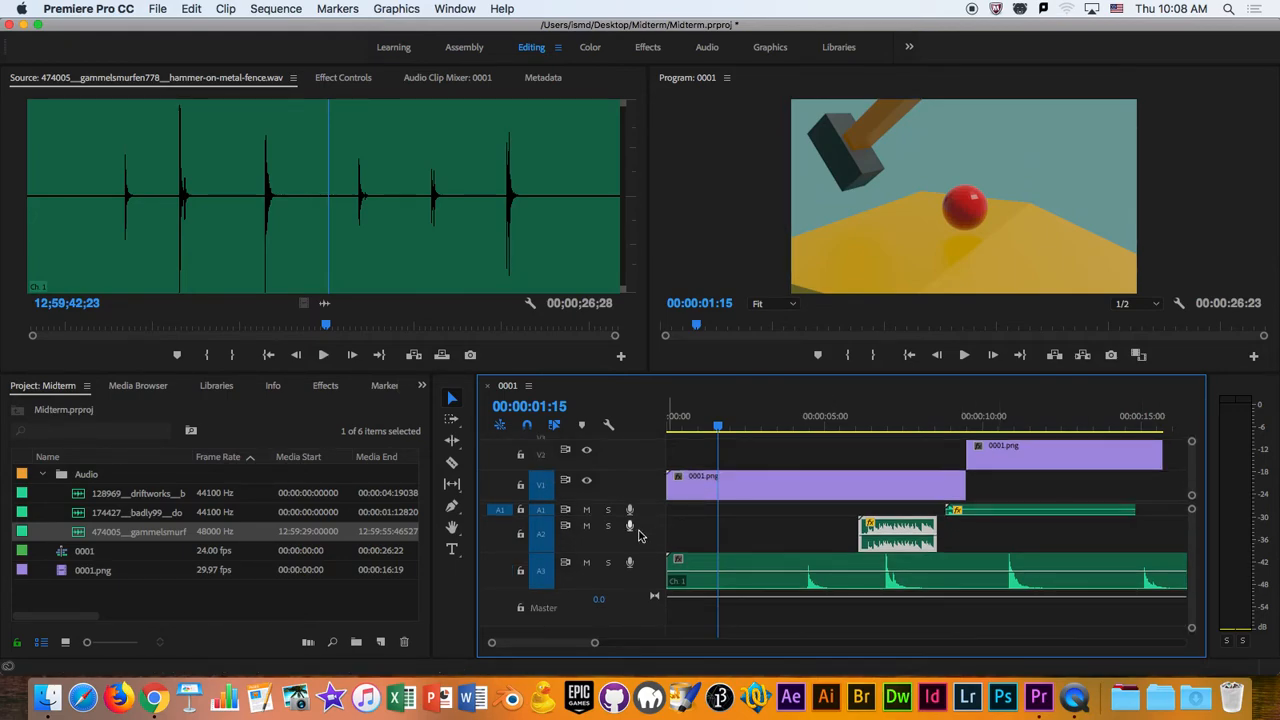
# - Play the domino section twice from around 00:00:06:15 to hear the domino sound together with the hammer track
pyautogui.click(875, 428)
pyautogui.press('space')
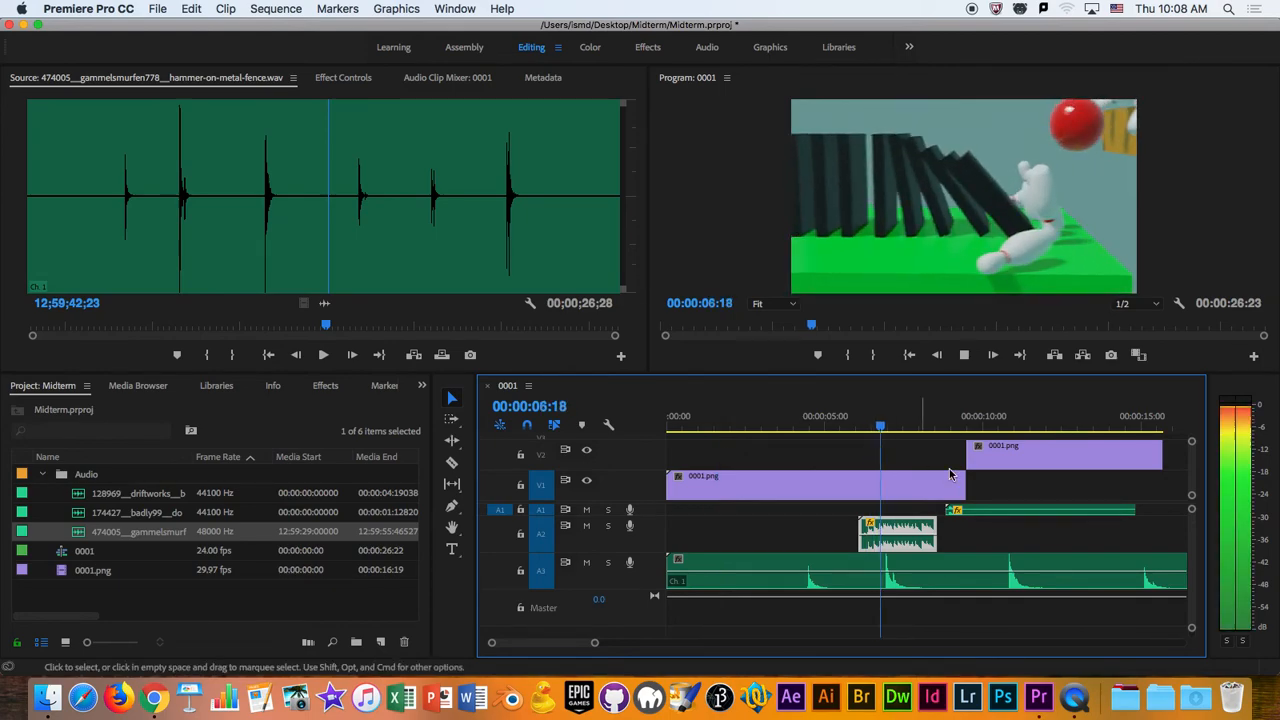
pyautogui.press('space')
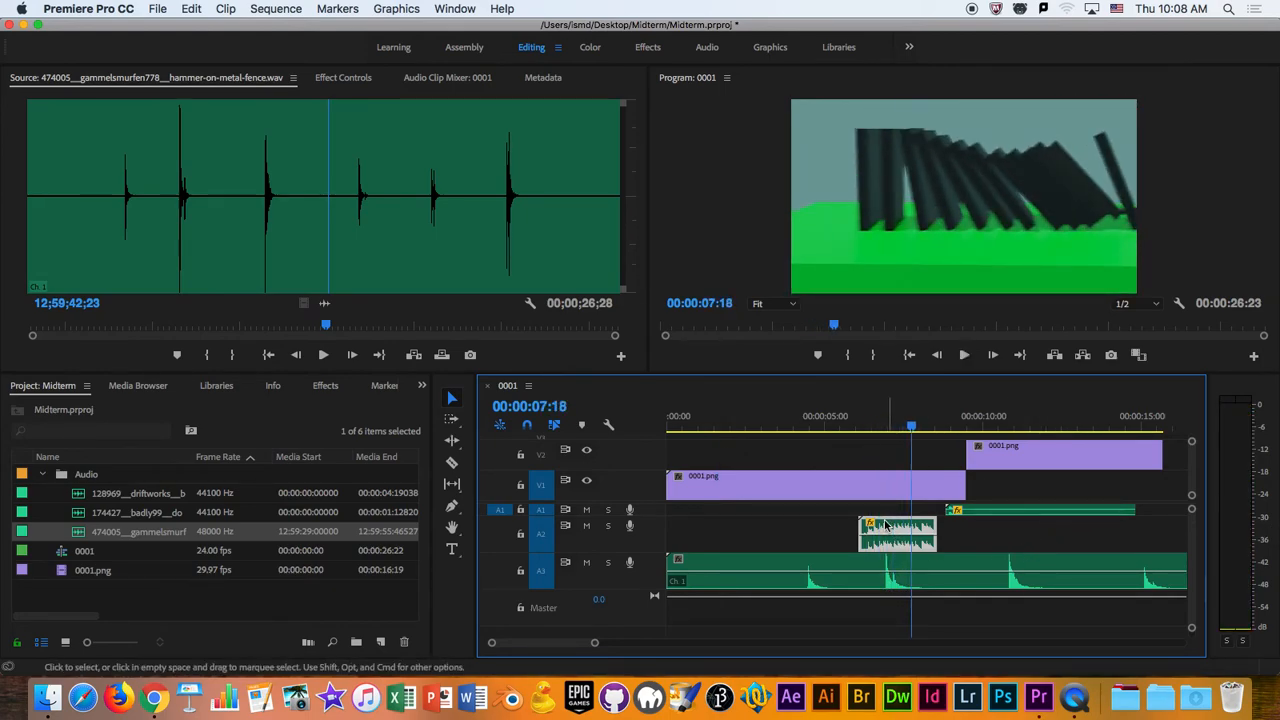
pyautogui.moveTo(914, 427); pyautogui.dragTo(881, 434)
pyautogui.press('space')
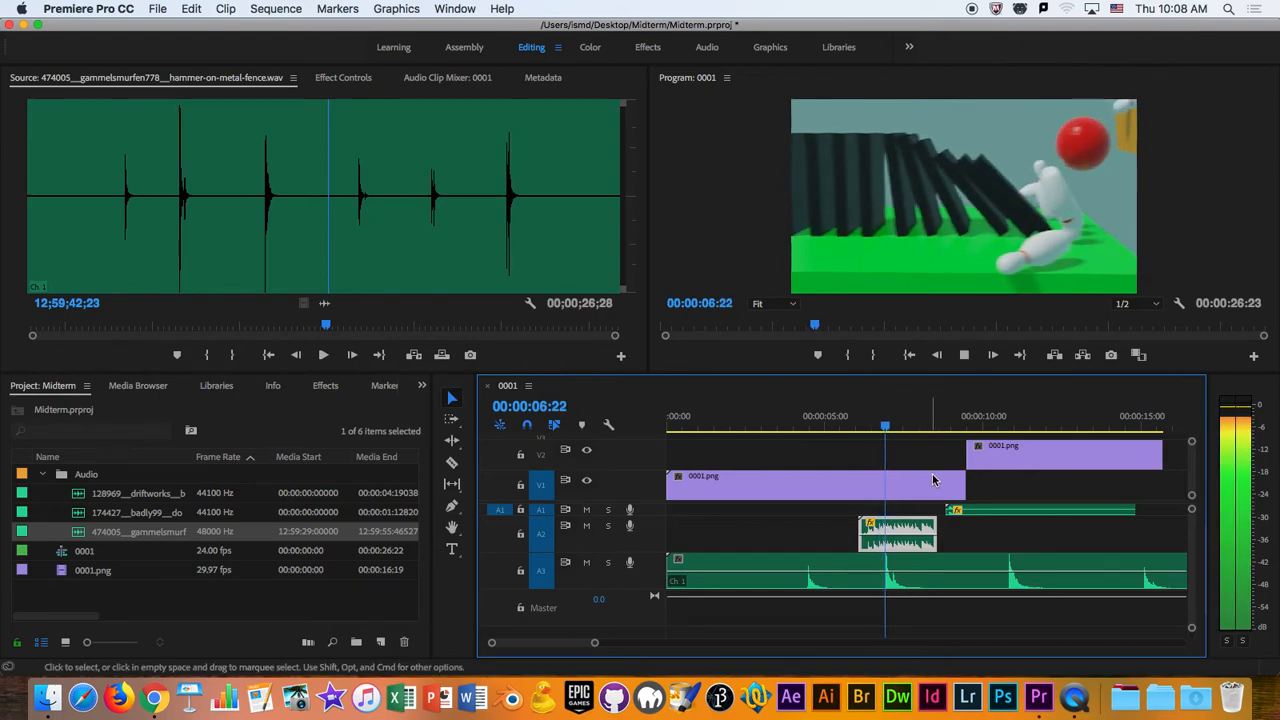
pyautogui.press('space')
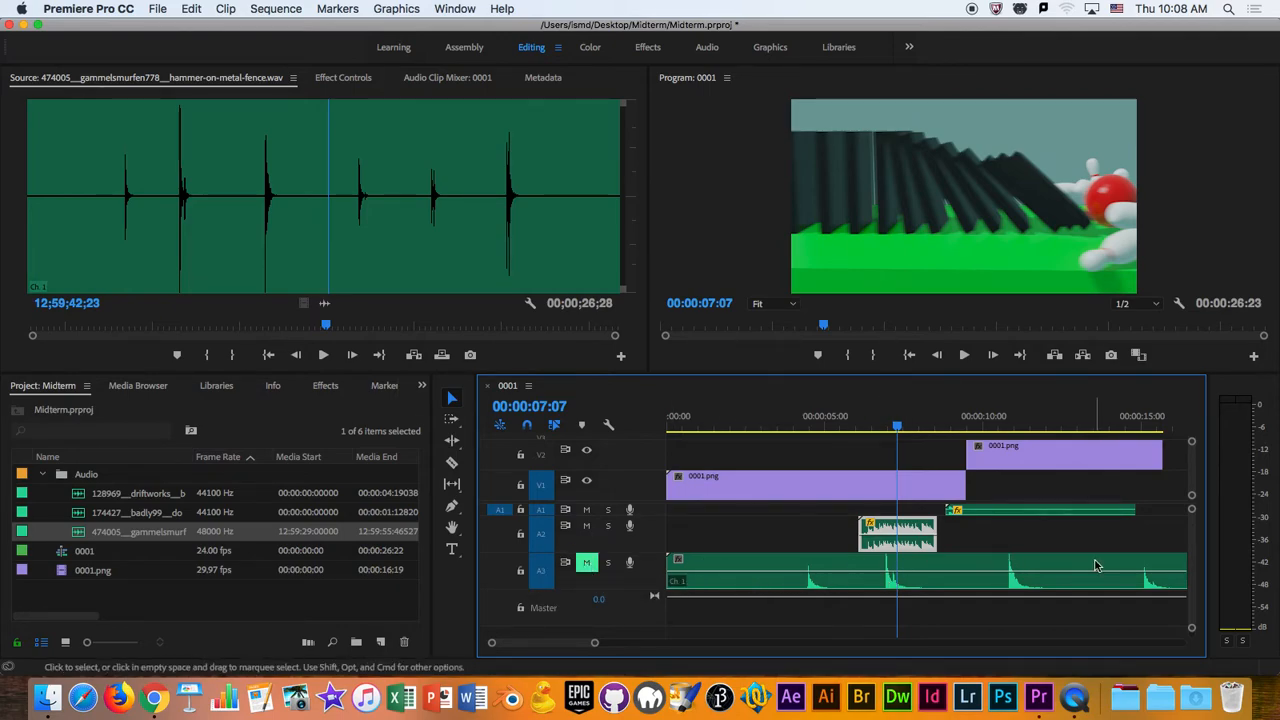
# - Mute Audio 3 and replay the domino sound through 00:00:08:15 to examine its level on the audio meters
pyautogui.moveTo(897, 427); pyautogui.dragTo(852, 427)
pyautogui.press('space')
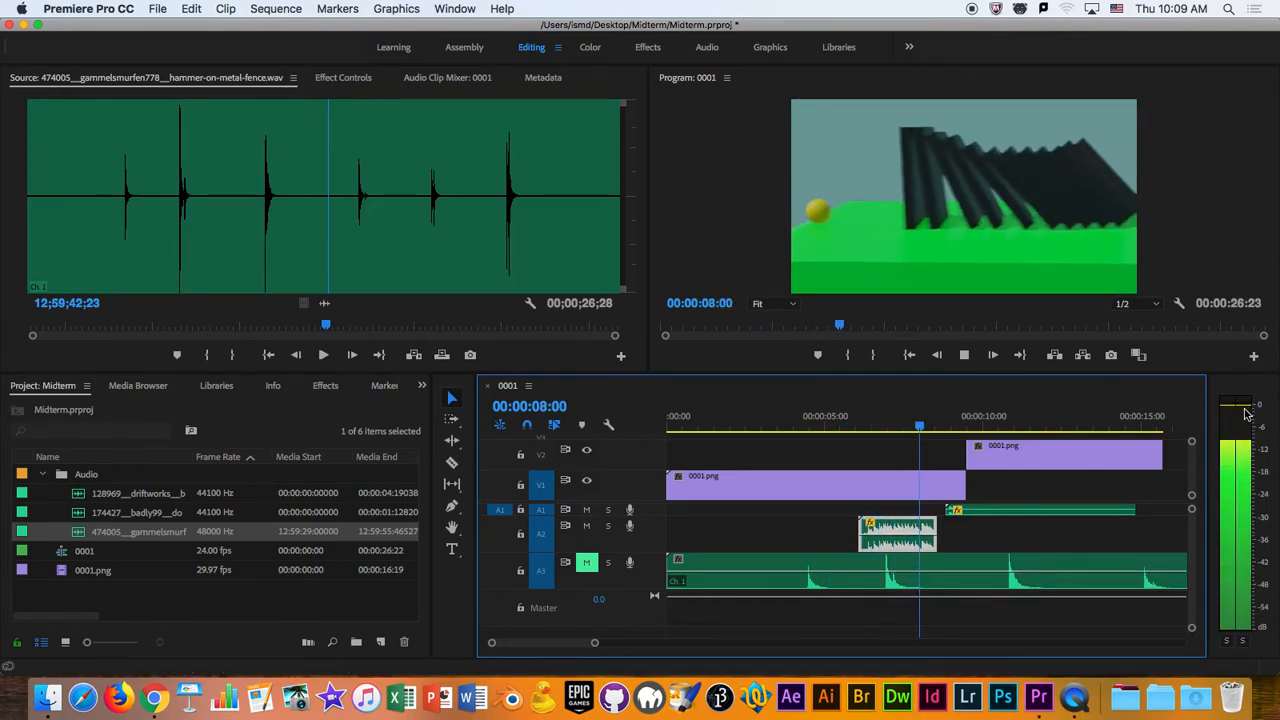
pyautogui.press('space')
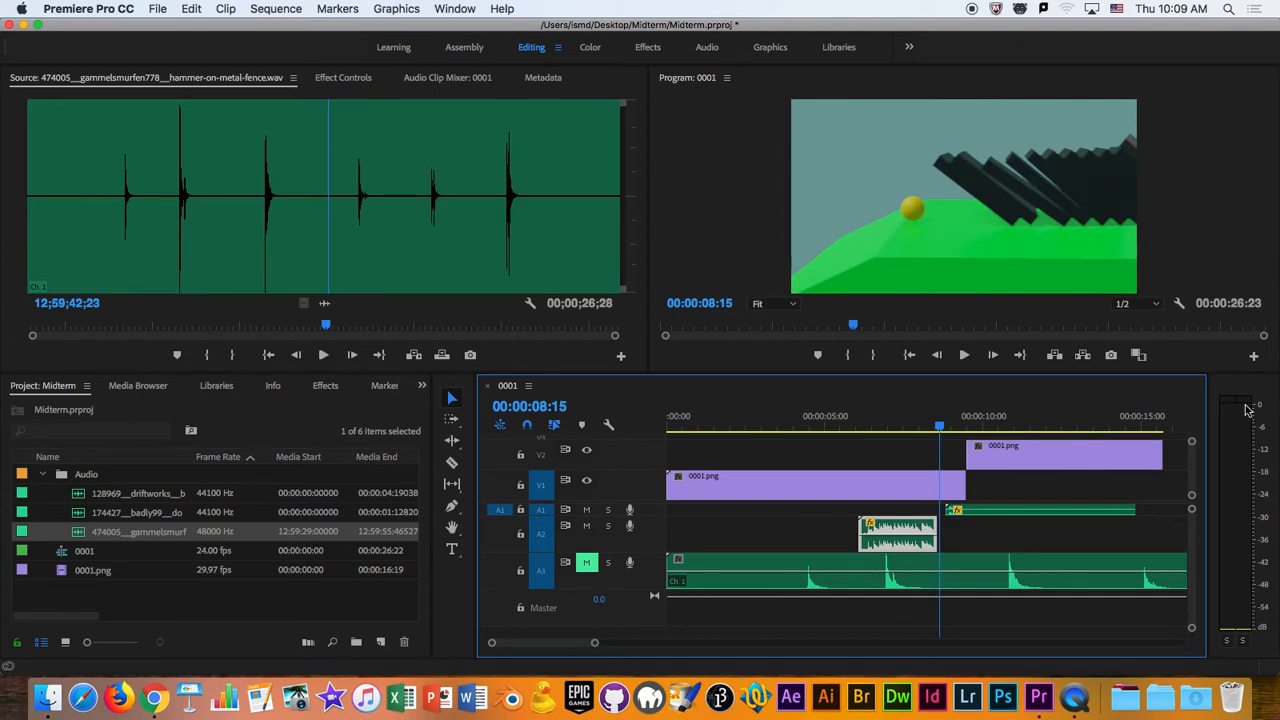
# - Set the domino clip's Volume Level to -2.0 dB with a keyframe at 00:00:07:06 and play the clip again
pyautogui.click(895, 427)
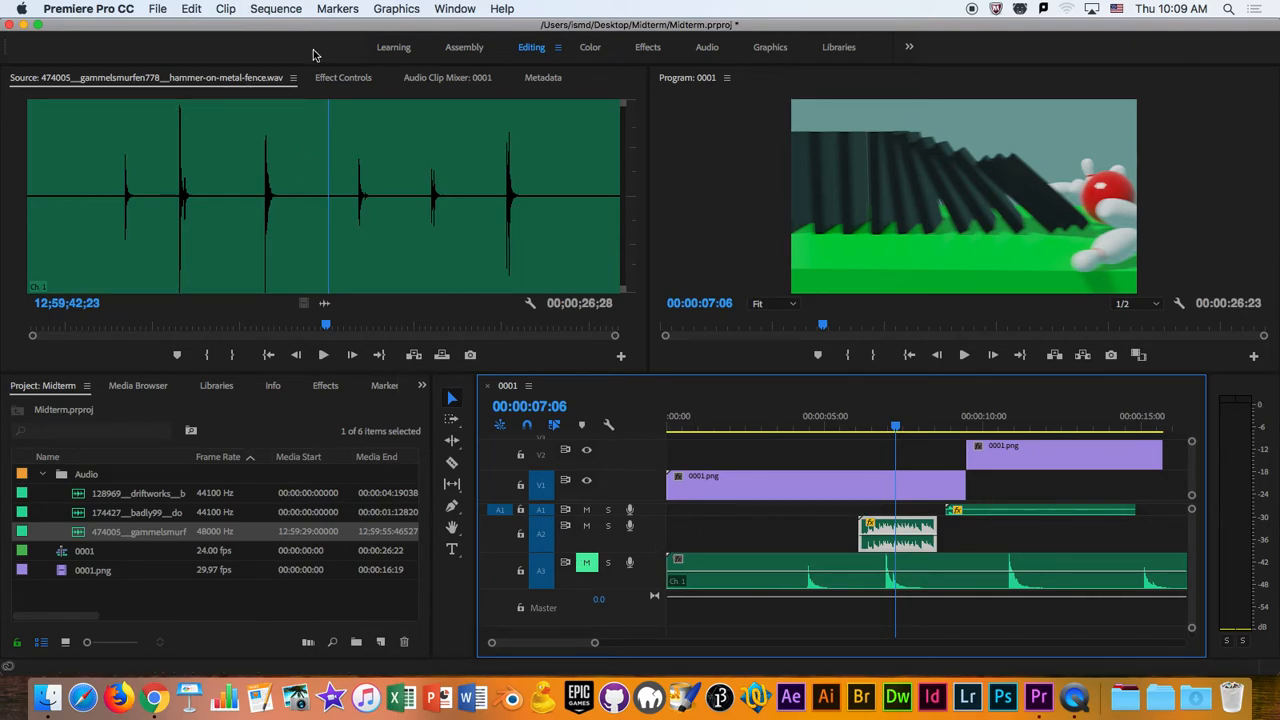
pyautogui.click(345, 78)
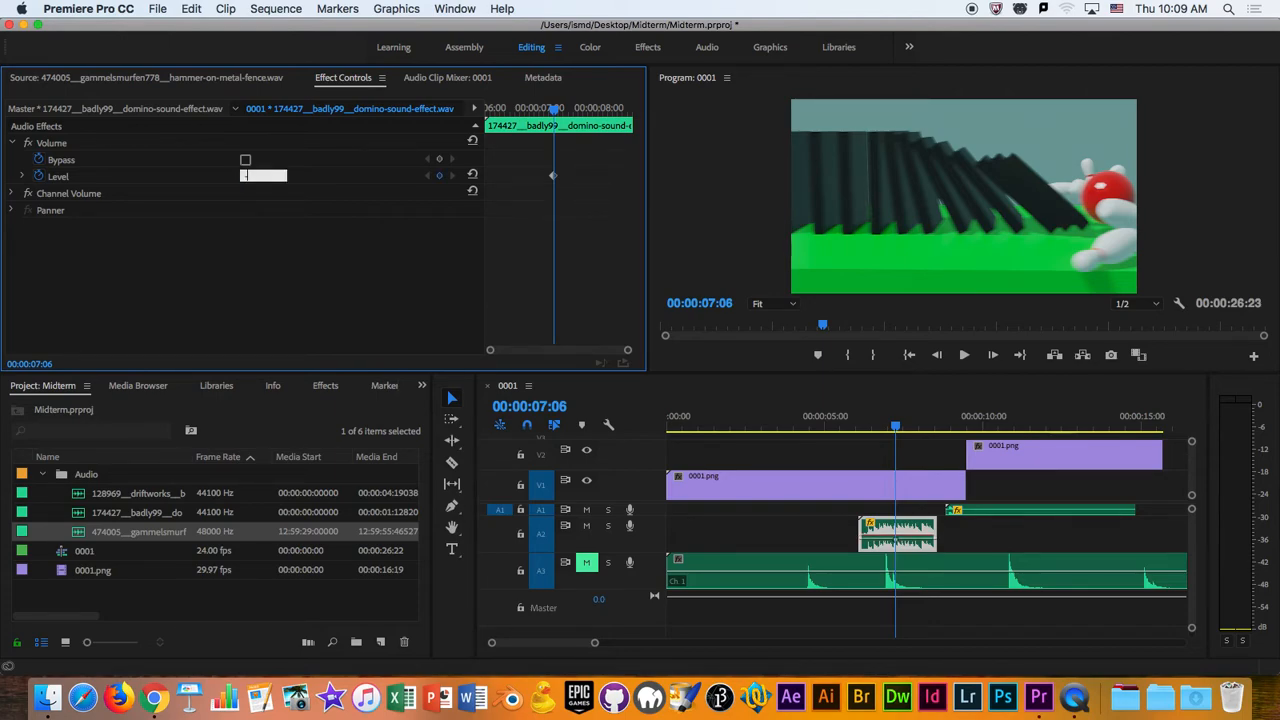
pyautogui.click(851, 428)
pyautogui.press('space')
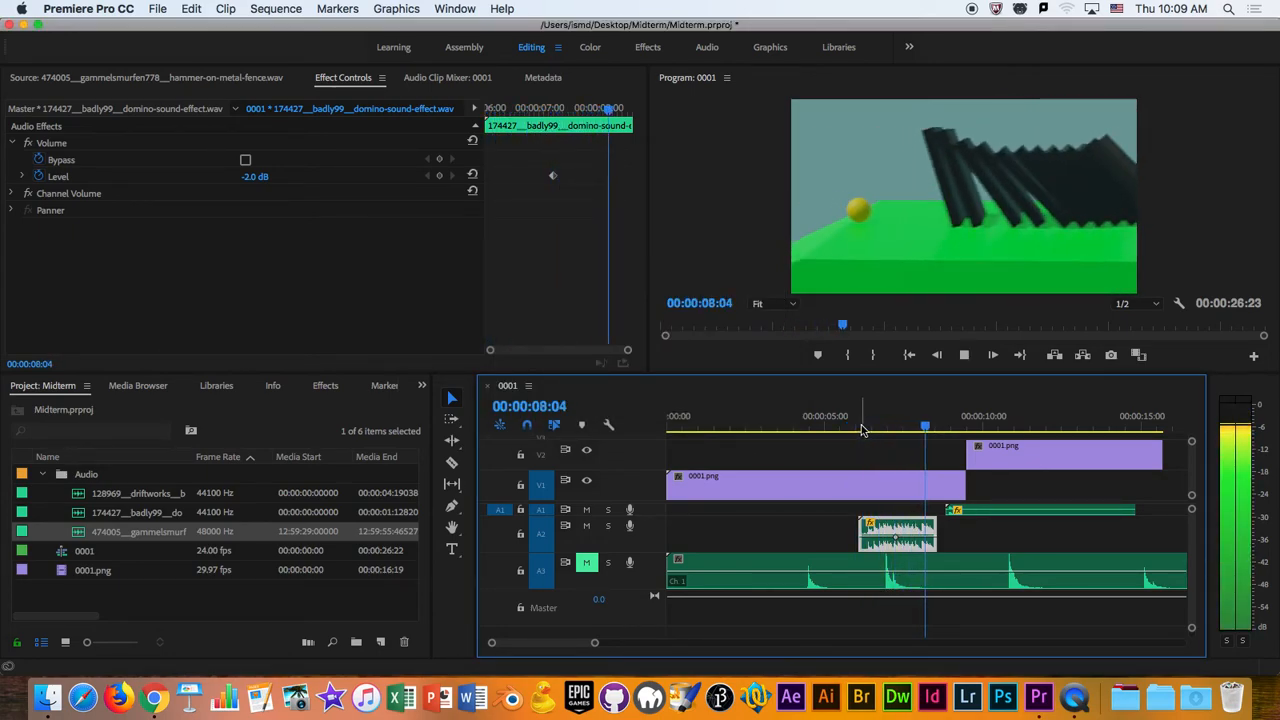
pyautogui.press('space')
# - Unmute Audio 3 and play from 00:00:04:04 through the ball's approach to the pins to hear the first hammer hit
pyautogui.moveTo(768, 429)
pyautogui.mouseDown()
pyautogui.moveTo(627, 450)
pyautogui.moveTo(776, 449)
pyautogui.mouseUp()
pyautogui.press('space')
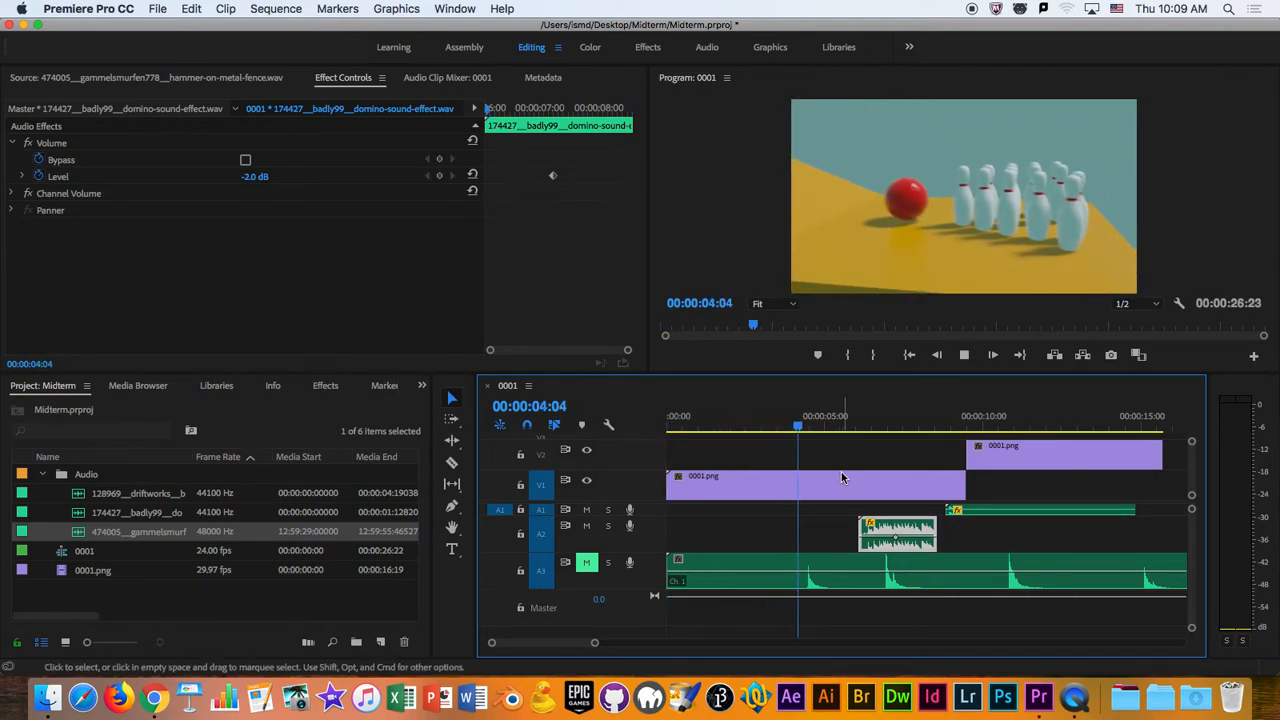
pyautogui.press('space')
pyautogui.click(586, 562)
pyautogui.moveTo(836, 428); pyautogui.dragTo(797, 432)
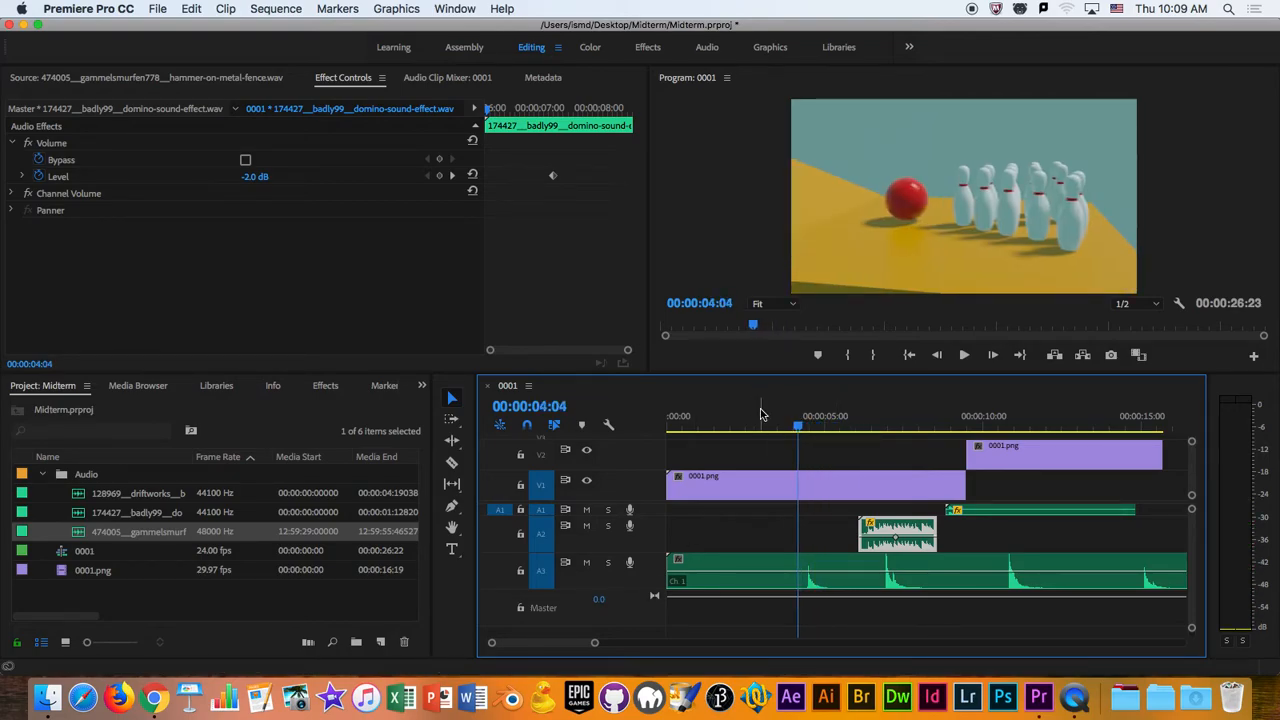
pyautogui.press('space')
pyautogui.press('space')
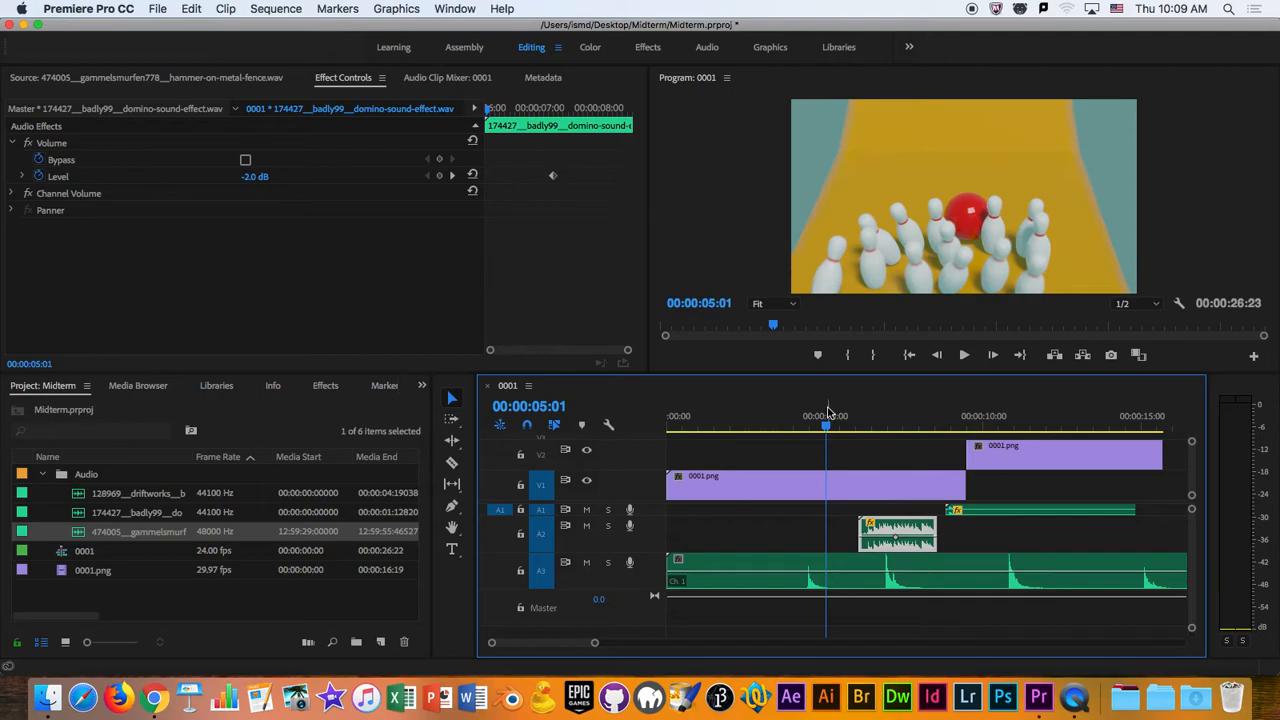
# - Replay the first hammer hit from just before 00:00:04:04 to 00:00:04:21 to compare it with the ball reaching the pins
pyautogui.press('Left')
pyautogui.press('Left')
pyautogui.press('Left')
pyautogui.press('Left')
pyautogui.press('Left')
pyautogui.press('Left')
pyautogui.press('Left')
pyautogui.press('Left')
pyautogui.press('Left')
pyautogui.press('Left')
pyautogui.press('Left')
pyautogui.press('Left')
pyautogui.press('Left')
pyautogui.press('Left')
pyautogui.press('Left')
pyautogui.press('Left')
pyautogui.moveTo(597, 646); pyautogui.dragTo(591, 646)
pyautogui.click(806, 430)
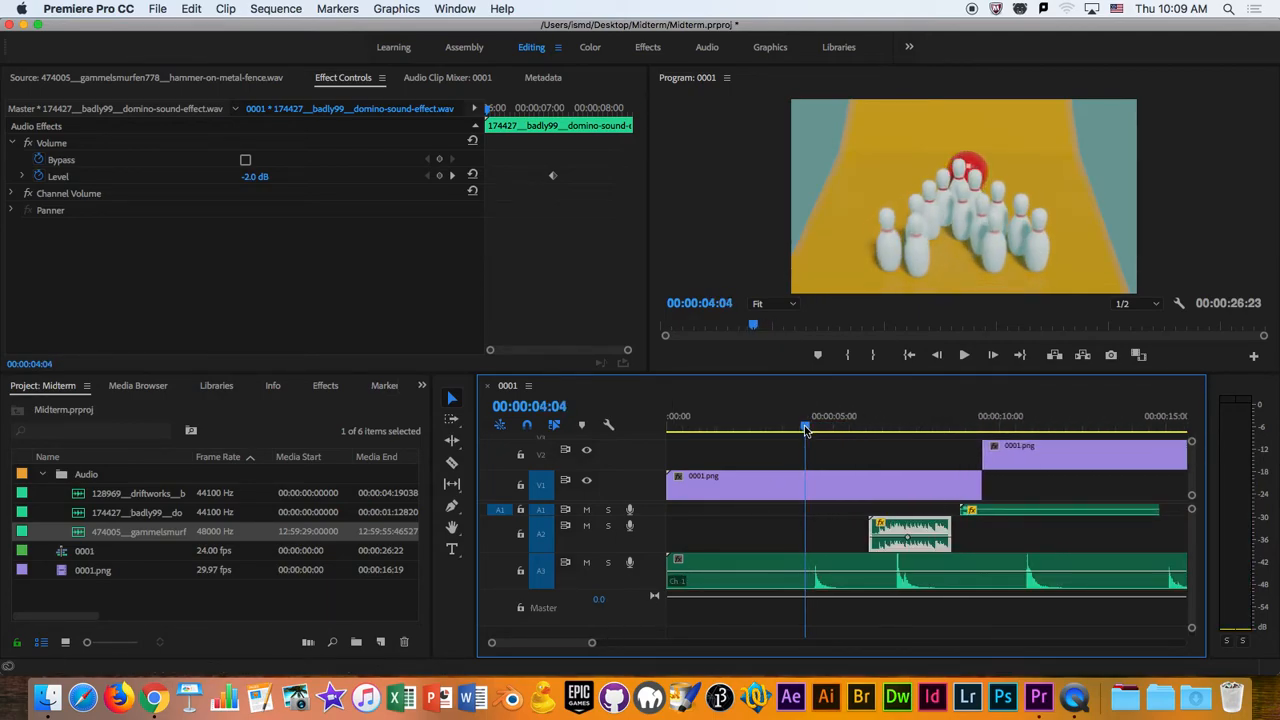
pyautogui.moveTo(806, 430); pyautogui.dragTo(799, 431)
pyautogui.press('space')
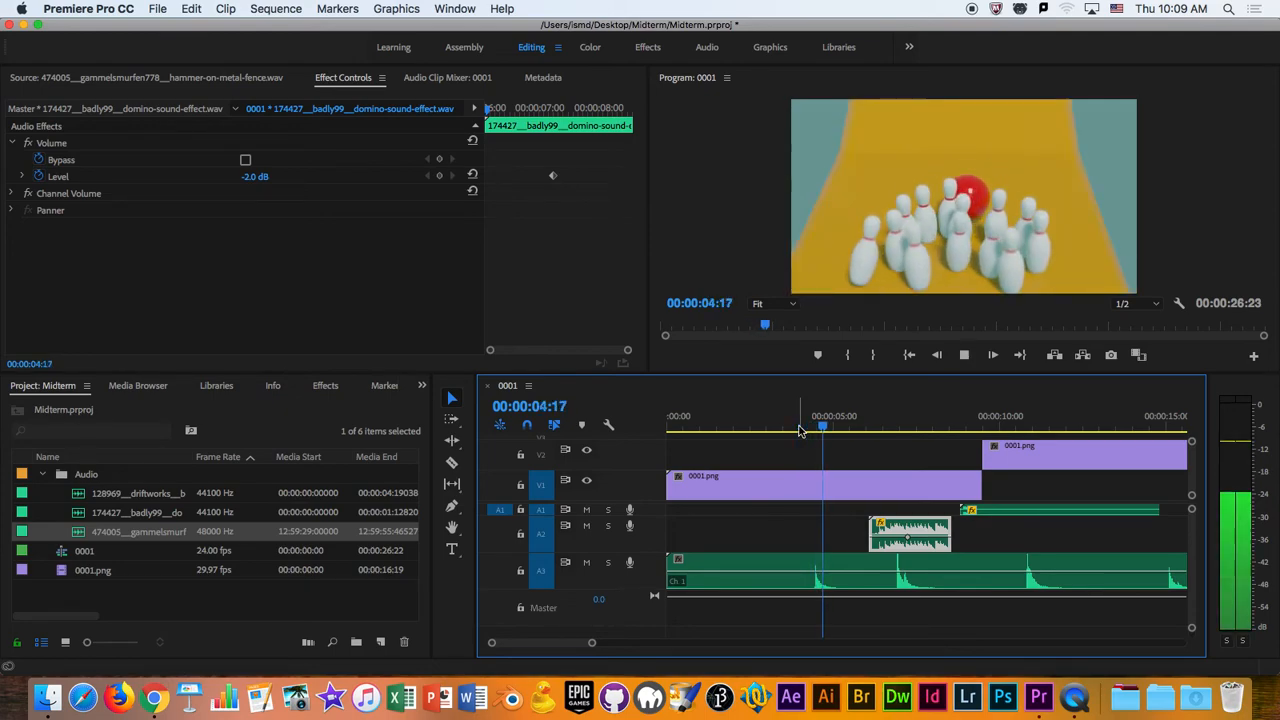
pyautogui.press('space')
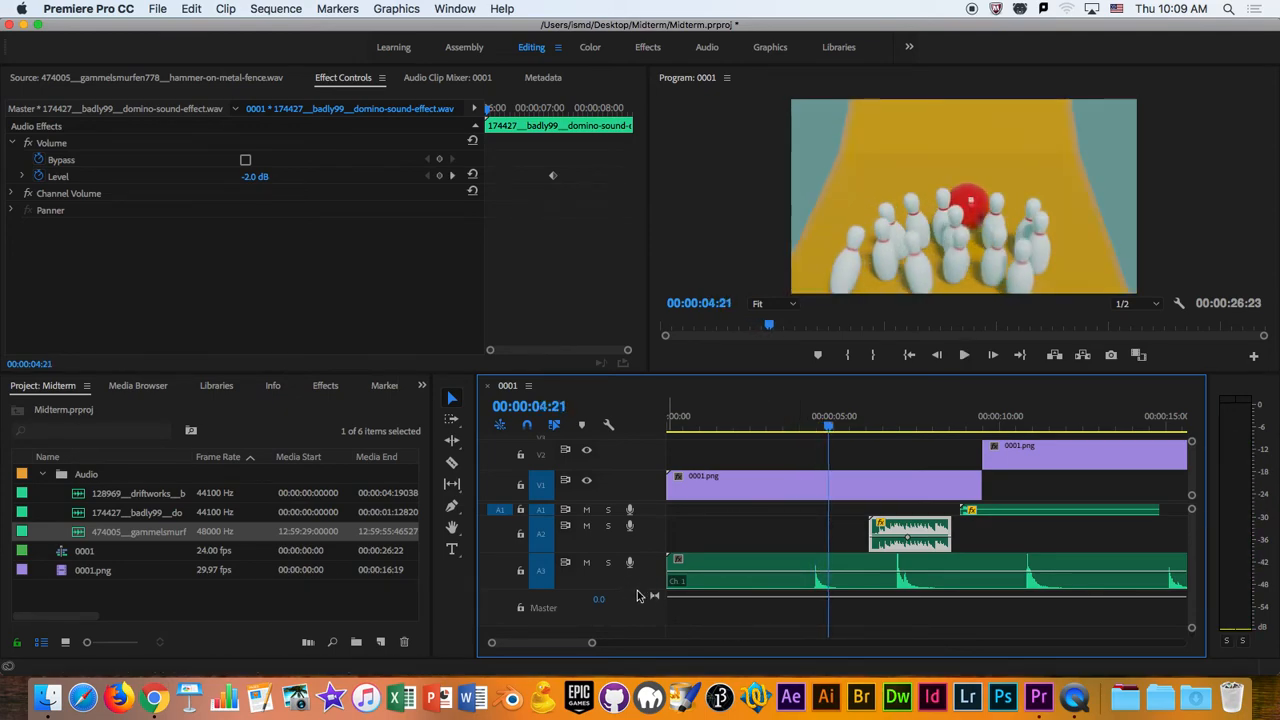
# - Split the hammer clip on Audio 3 at 00:00:04:10, just before its first hit
pyautogui.moveTo(592, 648); pyautogui.dragTo(535, 648)
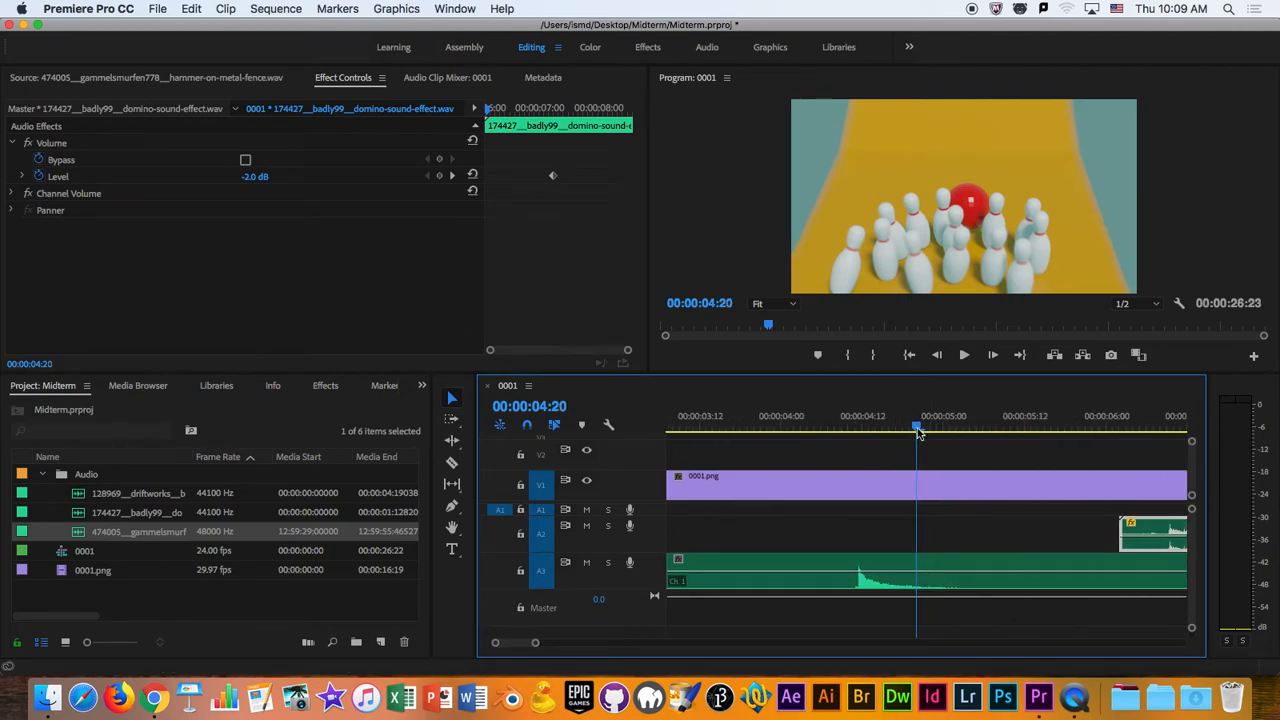
pyautogui.moveTo(920, 430); pyautogui.dragTo(857, 430)
pyautogui.press('Left')
pyautogui.press('Left')
pyautogui.press('Right')
pyautogui.press('Right')
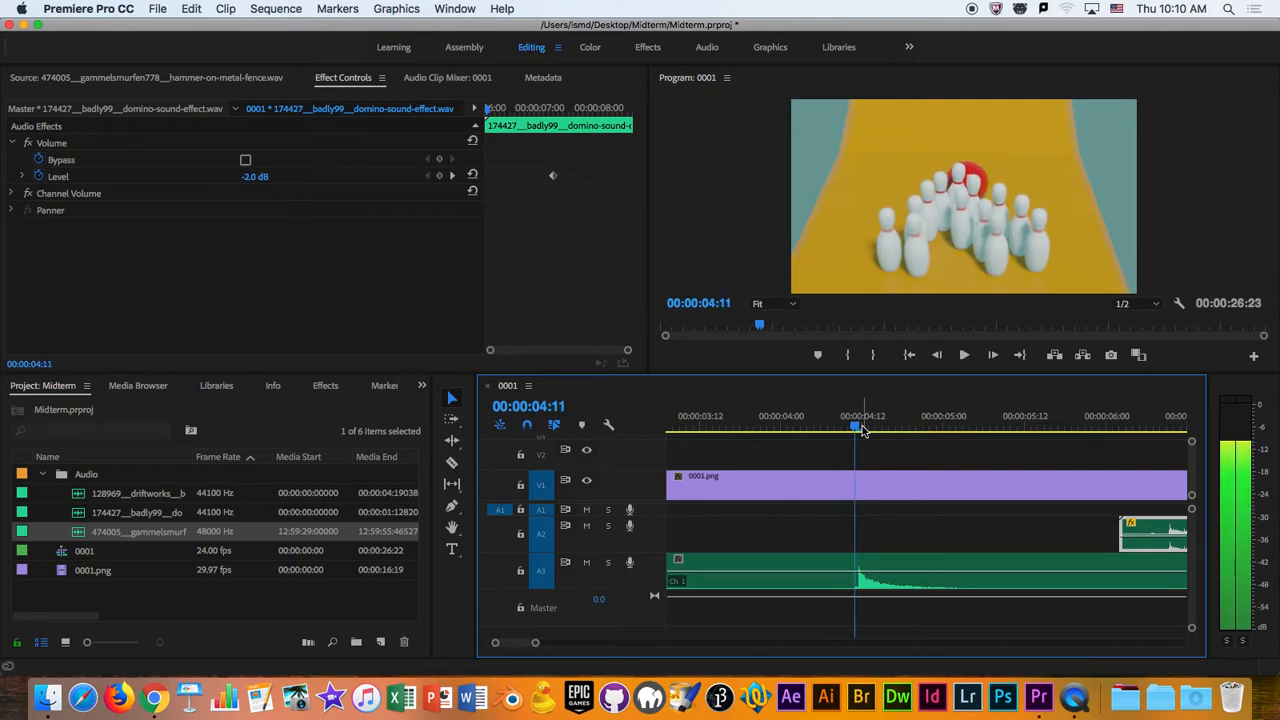
pyautogui.press('Left')
pyautogui.press('Right')
pyautogui.press('Left')
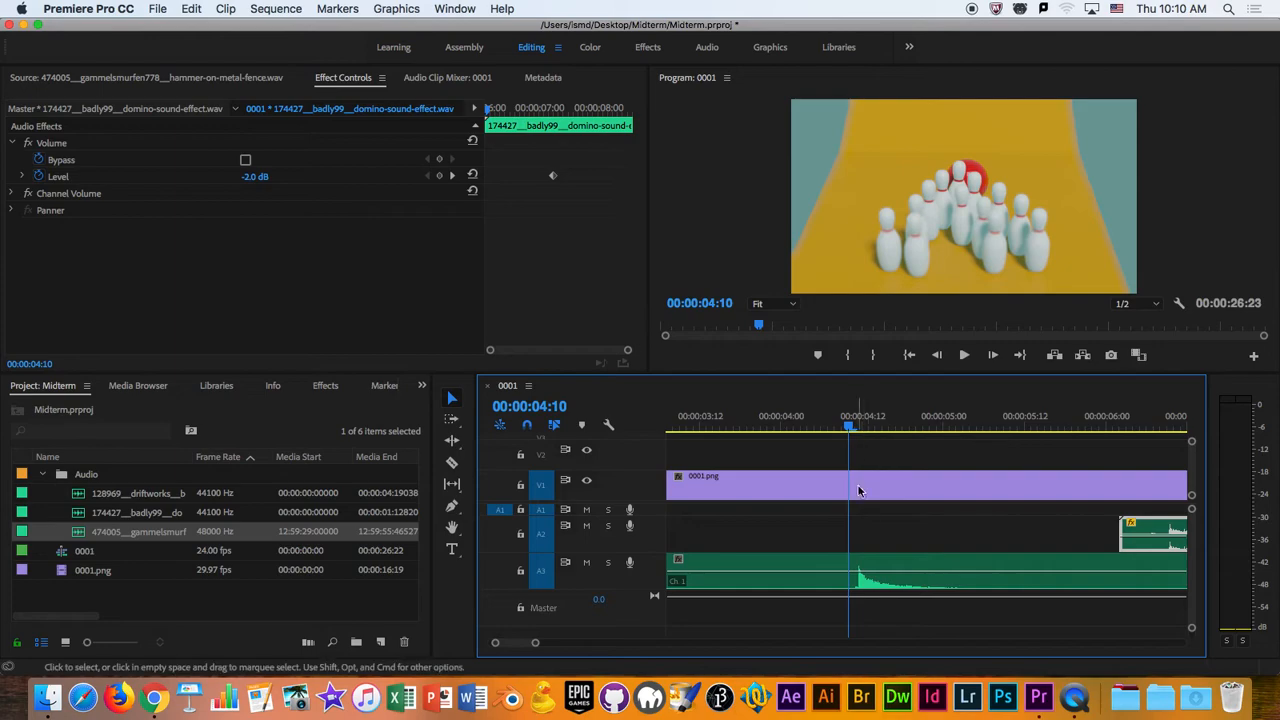
pyautogui.press('c')
pyautogui.click(452, 463)
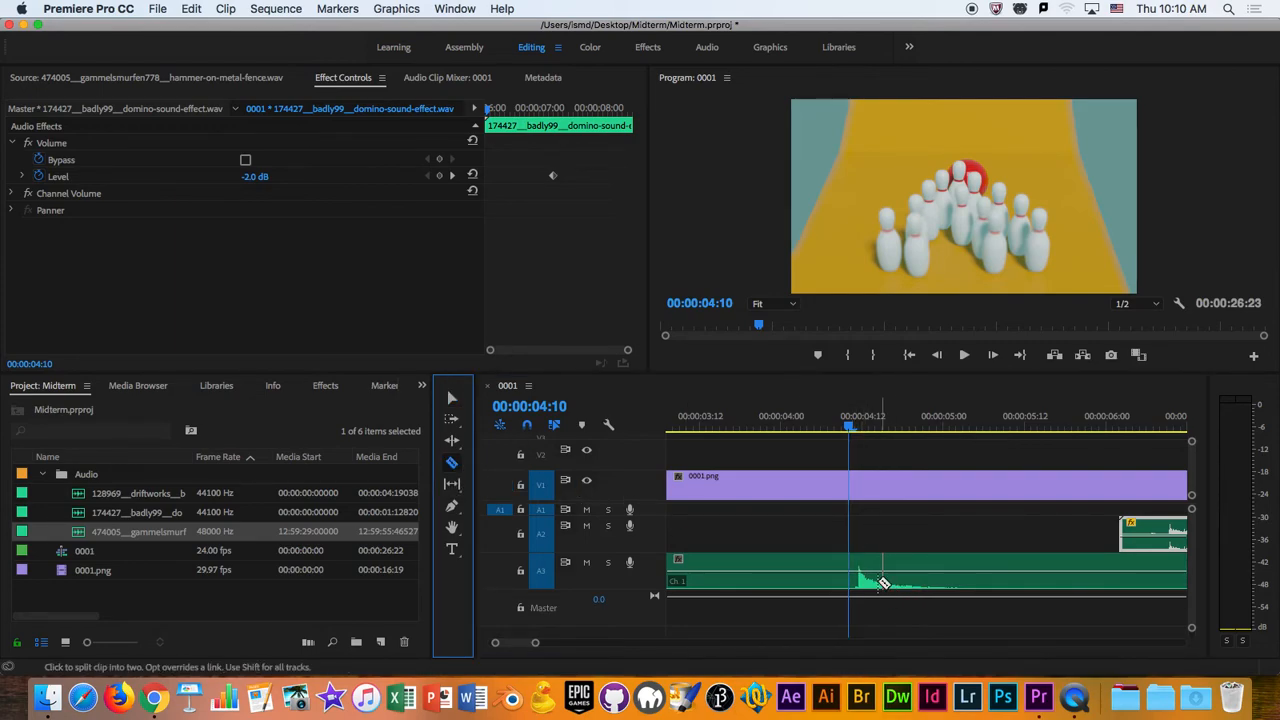
pyautogui.click(850, 569)
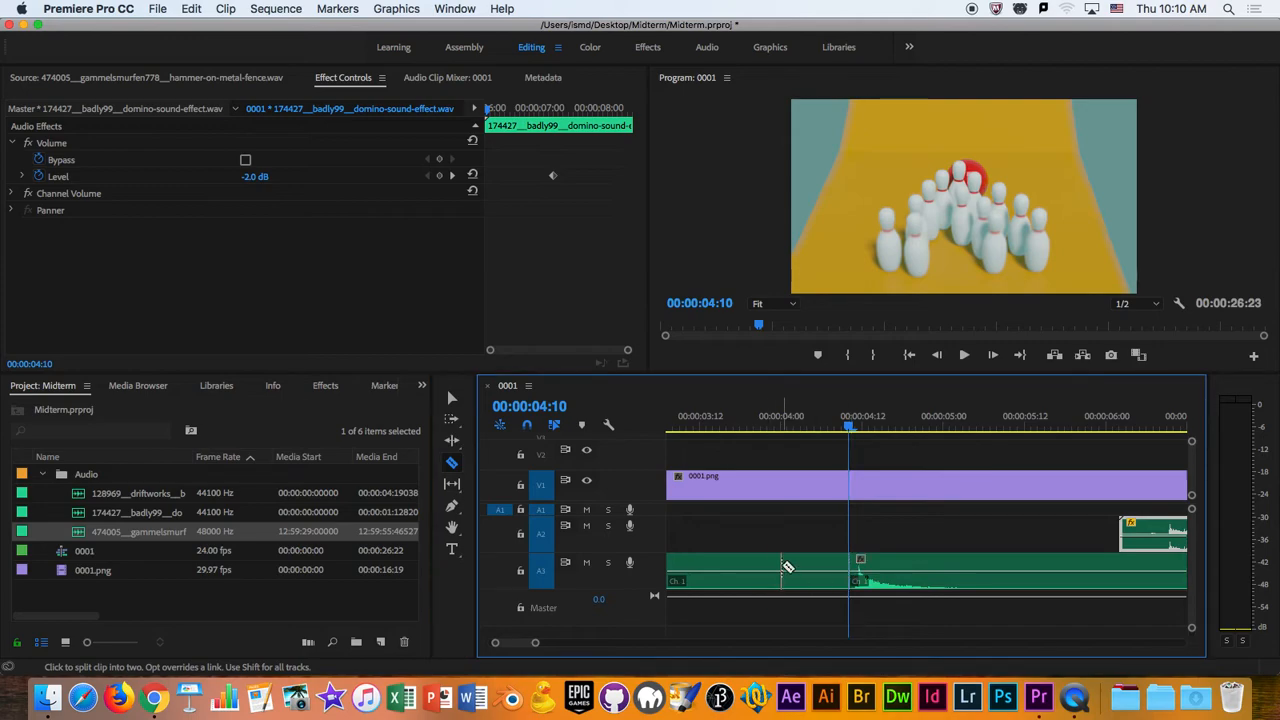
# - Delete the part of the hammer clip that precedes the cut at 00:00:04:10
pyautogui.press('v')
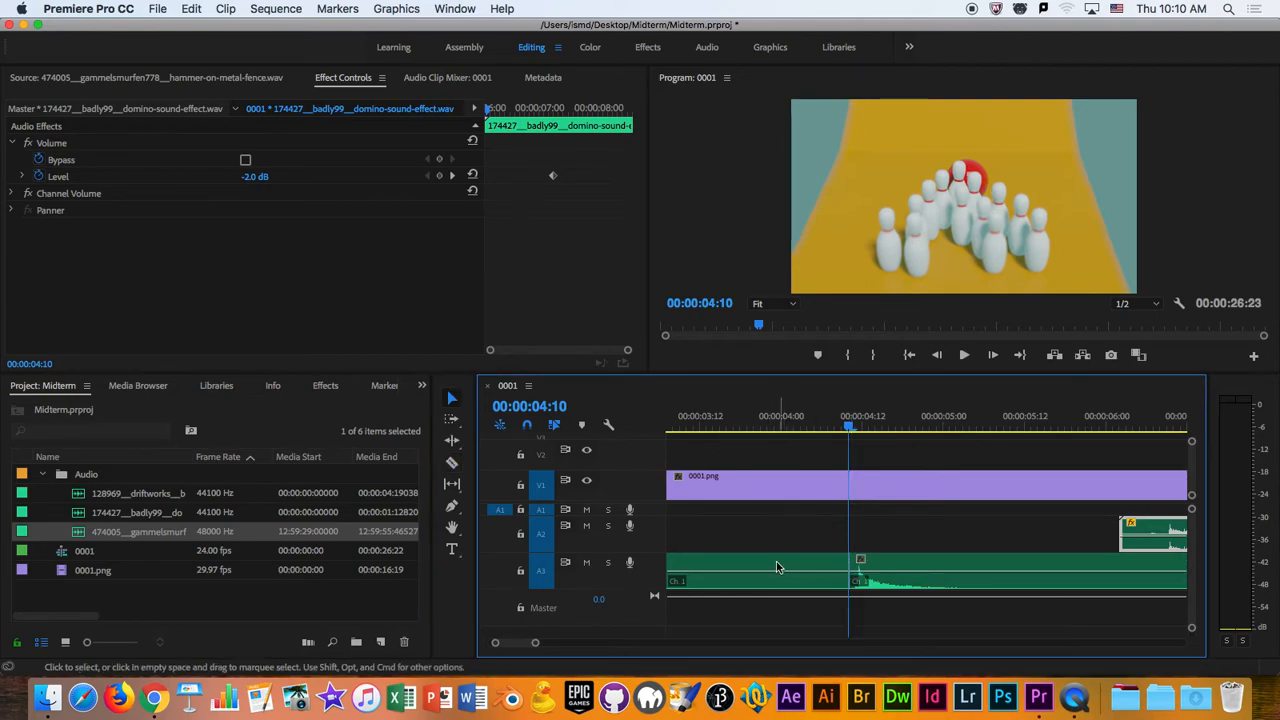
pyautogui.click(775, 567)
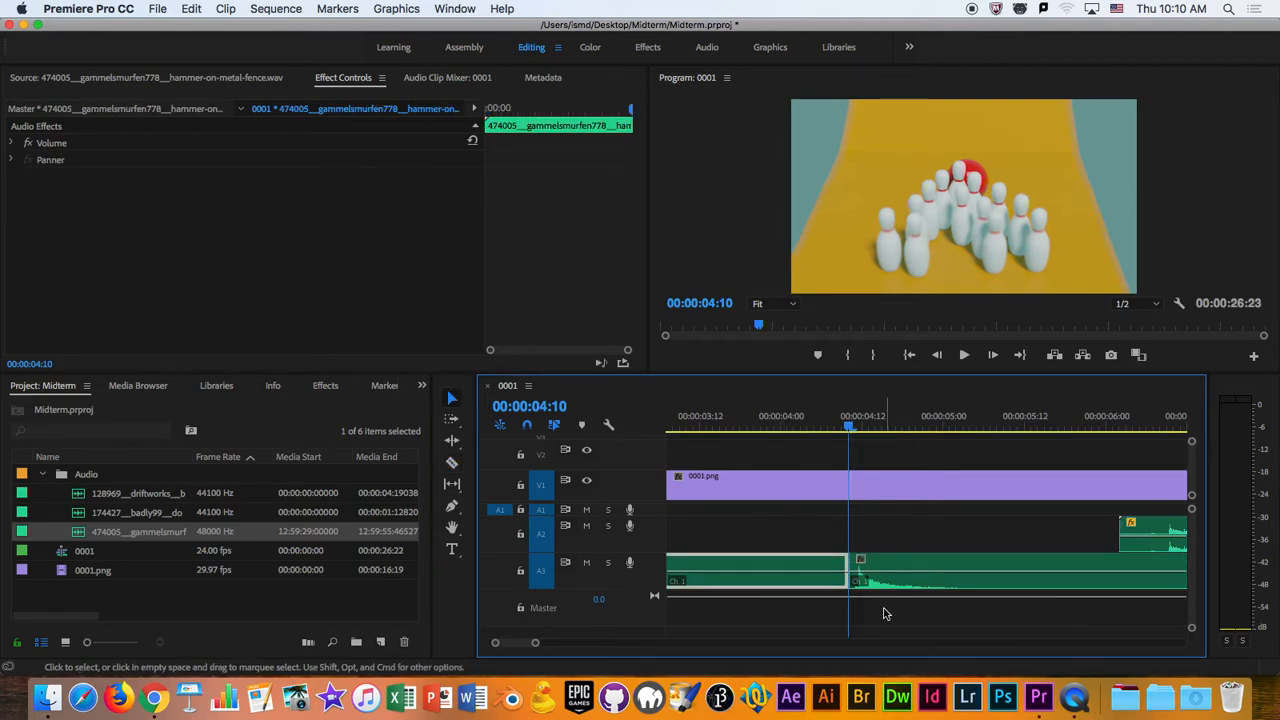
pyautogui.press('Delete')
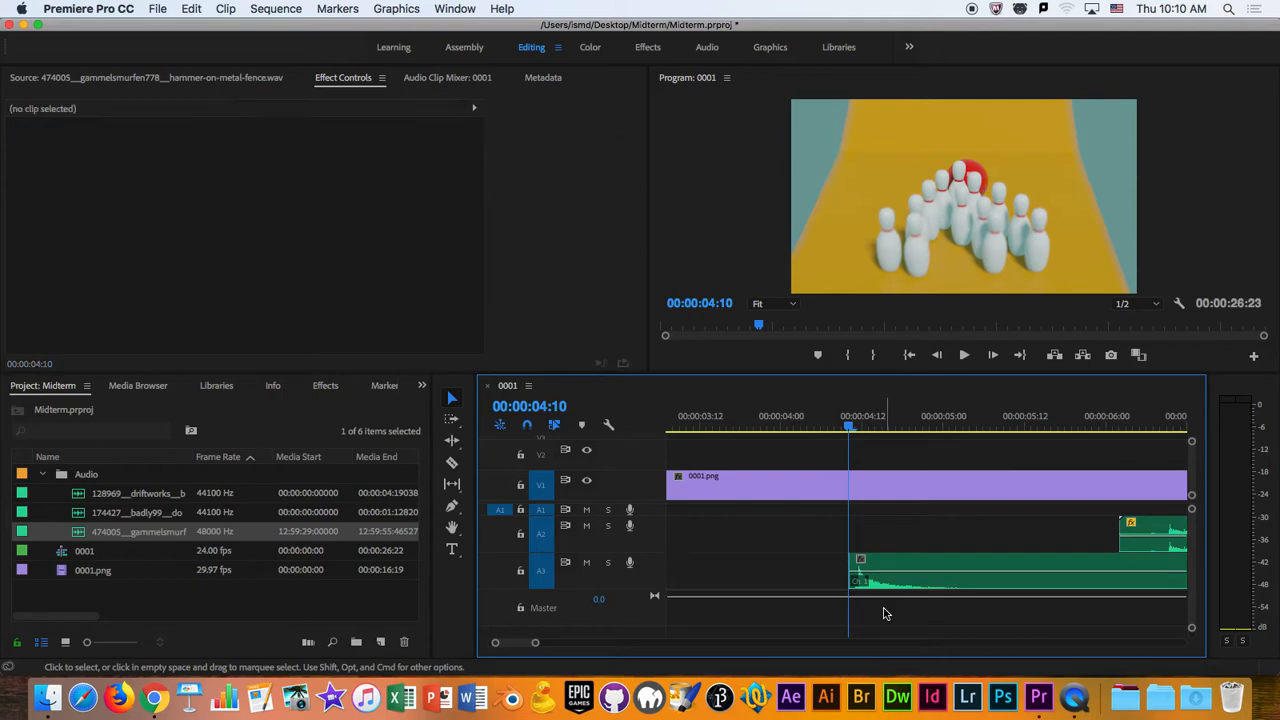
# - Split the hammer clip at 00:00:05:13, after the first hit fades out, and delete everything following the cut
pyautogui.moveTo(850, 428); pyautogui.dragTo(922, 444)
pyautogui.press('space')
pyautogui.moveTo(1019, 424); pyautogui.dragTo(1031, 466)
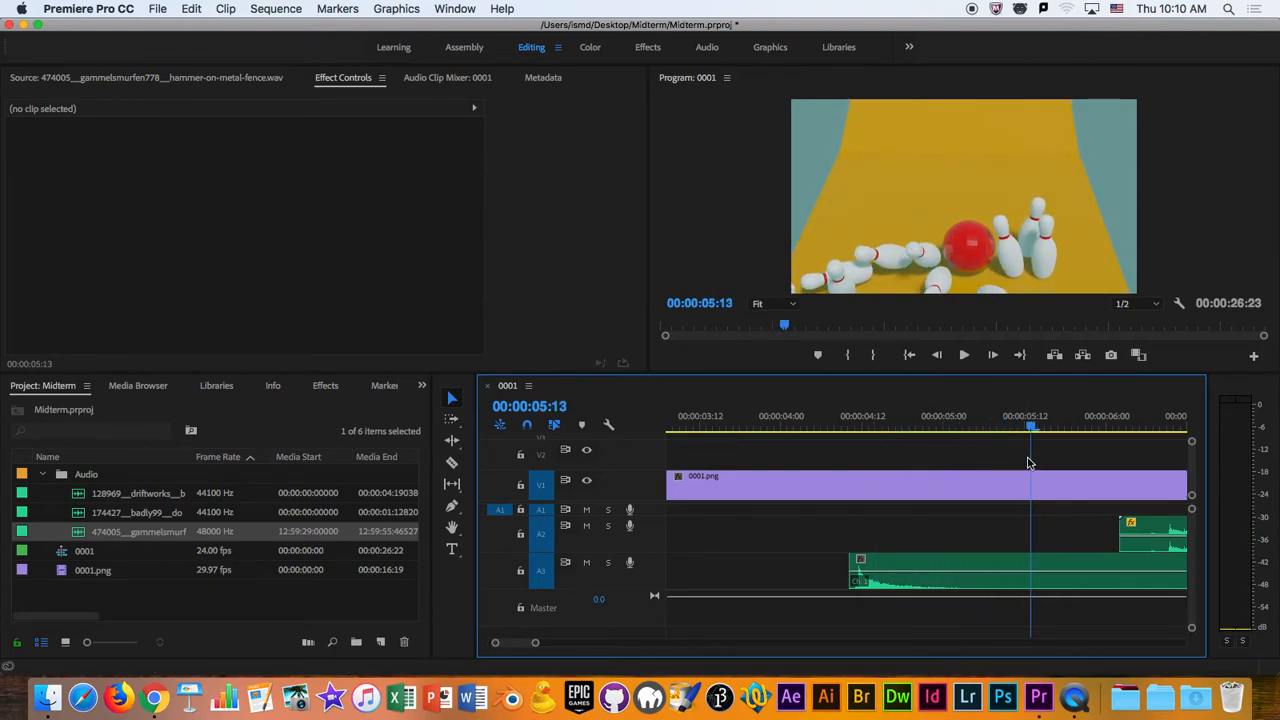
pyautogui.click(451, 465)
pyautogui.click(1034, 575)
pyautogui.press('v')
pyautogui.click(1082, 572)
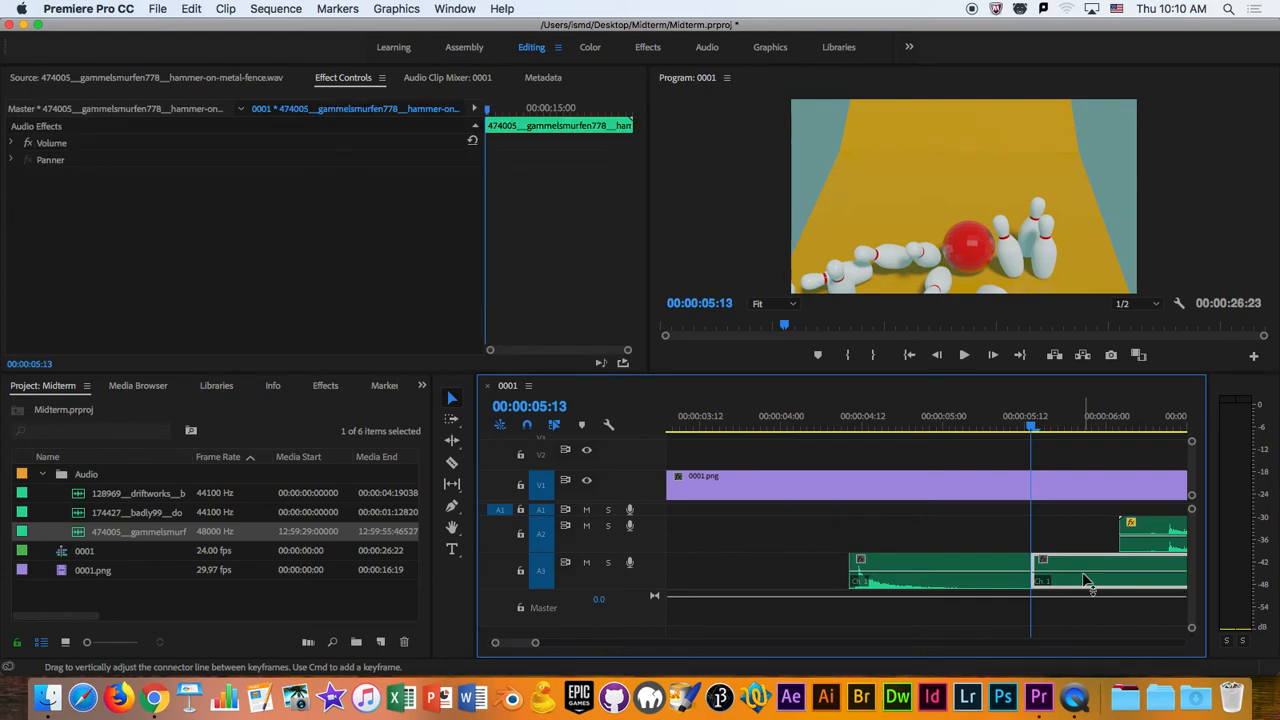
pyautogui.press('Delete')
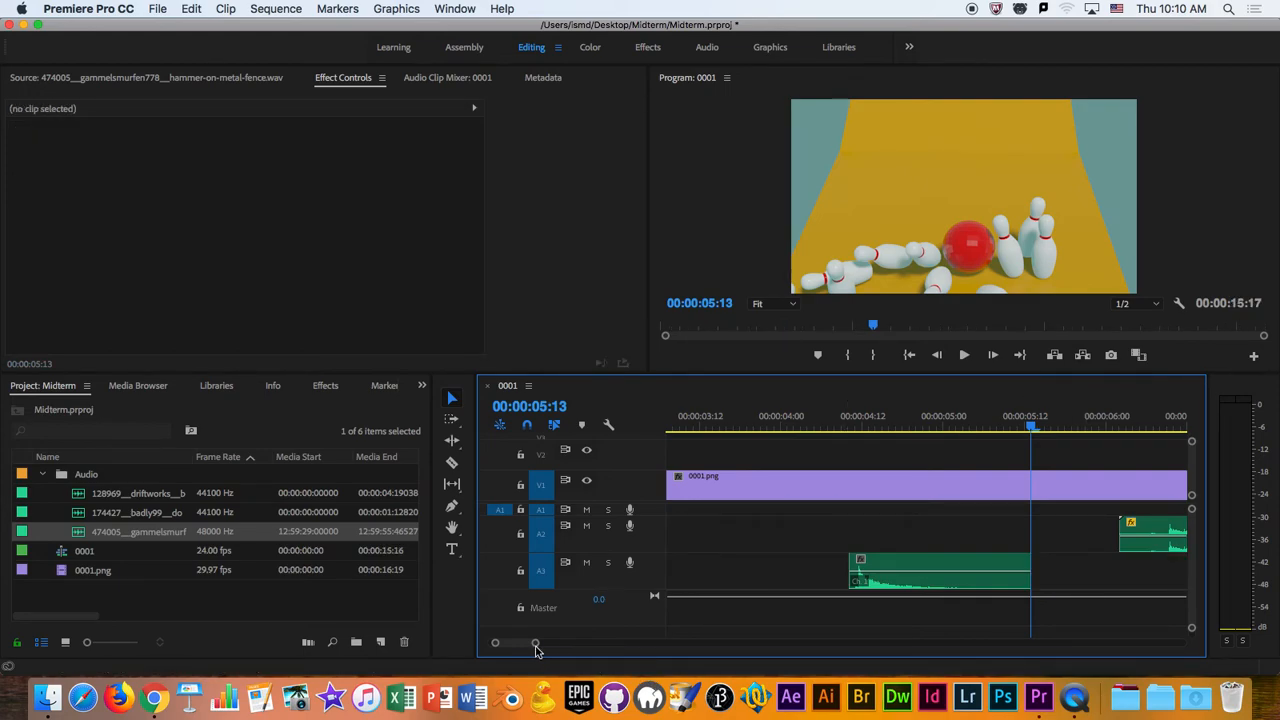
# - Examine the opening two seconds of the sequence frame by frame, checking where the hammer enters and leaves the picture
pyautogui.moveTo(533, 647); pyautogui.dragTo(608, 643)
pyautogui.click(672, 422)
pyautogui.press('Home')
pyautogui.moveTo(670, 422); pyautogui.dragTo(721, 445)
pyautogui.press('Left')
pyautogui.press('Left')
pyautogui.press('Left')
pyautogui.press('Left')
pyautogui.press('Left')
pyautogui.press('Left')
pyautogui.press('Left')
pyautogui.press('Left')
pyautogui.press('Left')
pyautogui.press('Left')
pyautogui.press('Left')
pyautogui.press('Left')
pyautogui.press('Left')
pyautogui.press('Left')
pyautogui.press('Left')
pyautogui.press('Left')
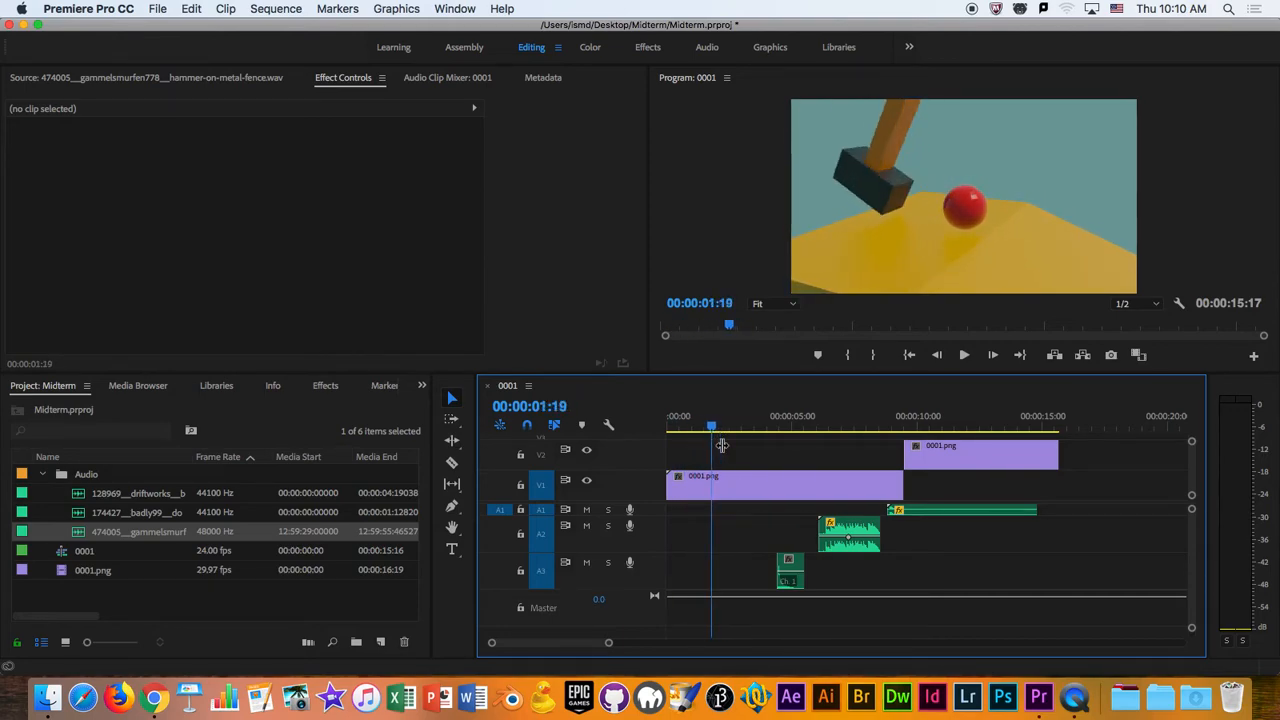
pyautogui.press('Left')
pyautogui.press('Left')
pyautogui.press('Left')
pyautogui.press('Left')
pyautogui.press('Left')
pyautogui.press('Left')
pyautogui.press('Left')
pyautogui.press('Left')
pyautogui.press('Left')
pyautogui.press('Left')
pyautogui.press('Left')
pyautogui.press('Left')
pyautogui.press('Left')
pyautogui.press('Left')
pyautogui.press('Left')
pyautogui.press('Left')
pyautogui.press('Left')
pyautogui.press('Left')
pyautogui.press('Left')
pyautogui.press('Left')
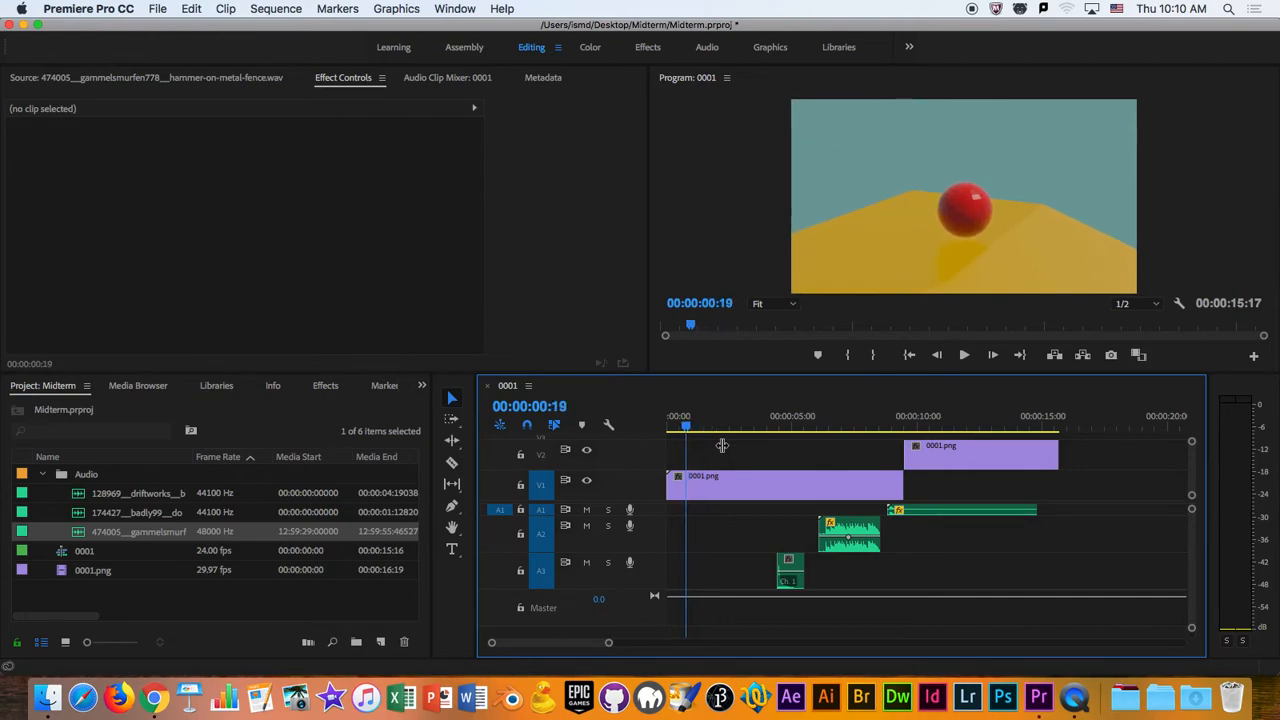
pyautogui.press('Left')
pyautogui.press('Left')
pyautogui.press('Left')
pyautogui.press('Left')
pyautogui.press('Left')
pyautogui.press('Left')
pyautogui.press('Left')
pyautogui.press('Right')
pyautogui.press('Right')
pyautogui.press('Right')
pyautogui.press('Right')
pyautogui.press('Right')
pyautogui.press('Right')
pyautogui.press('Right')
pyautogui.press('Left')
pyautogui.press('Left')
pyautogui.press('Left')
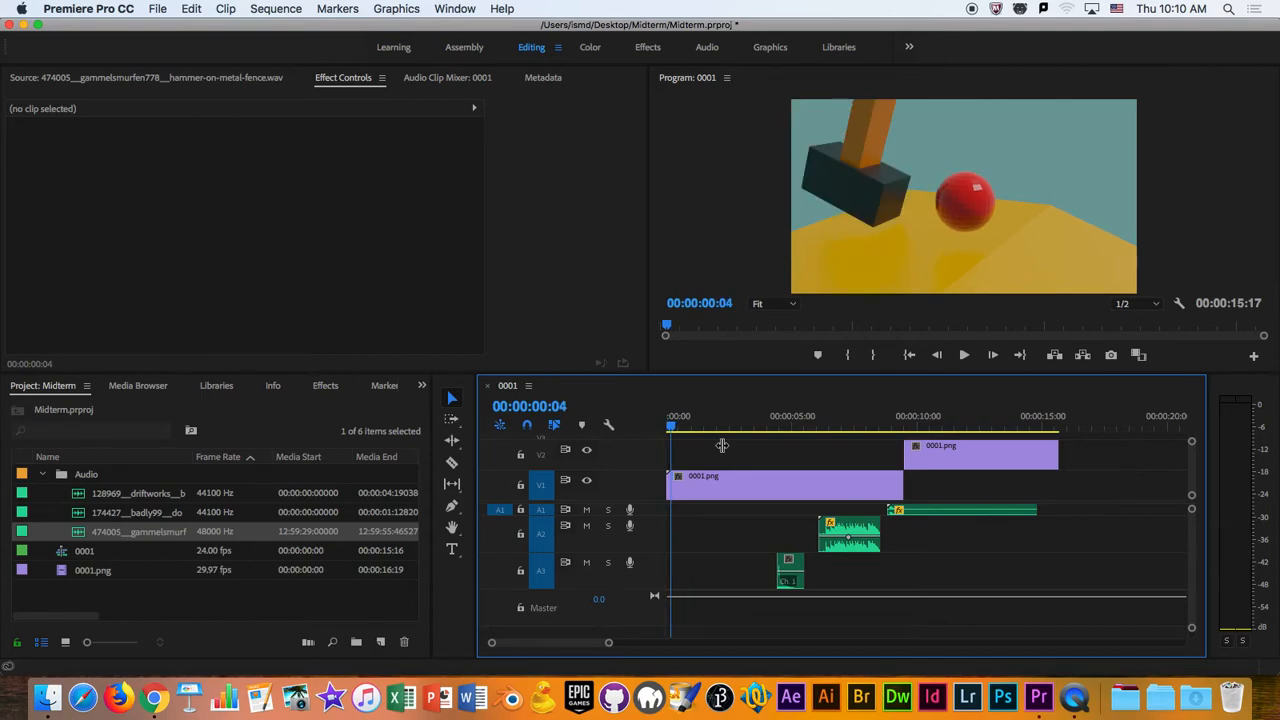
pyautogui.press('Left')
pyautogui.press('Left')
pyautogui.press('Left')
pyautogui.press('Left')
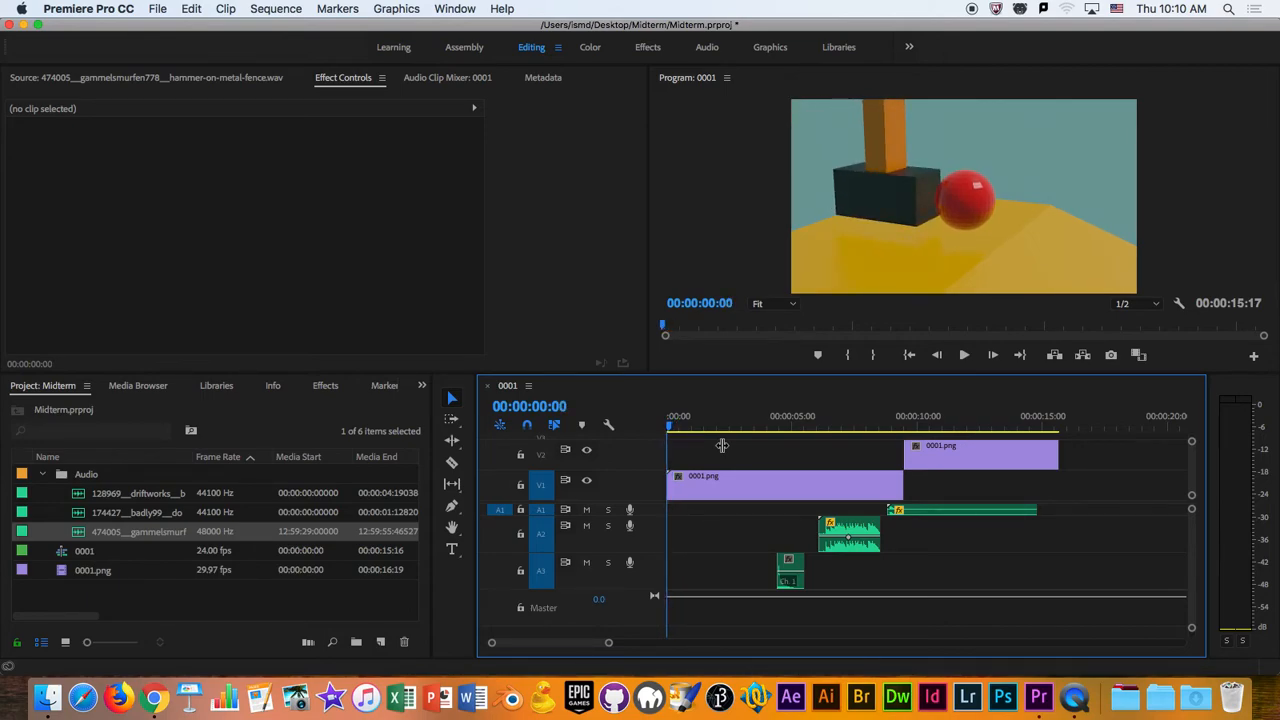
# - Split the 0001.png clip on V1 at 00:00:00:11, where the hammer is out of frame, and delete the part before the cut
pyautogui.press('space')
pyautogui.press('space')
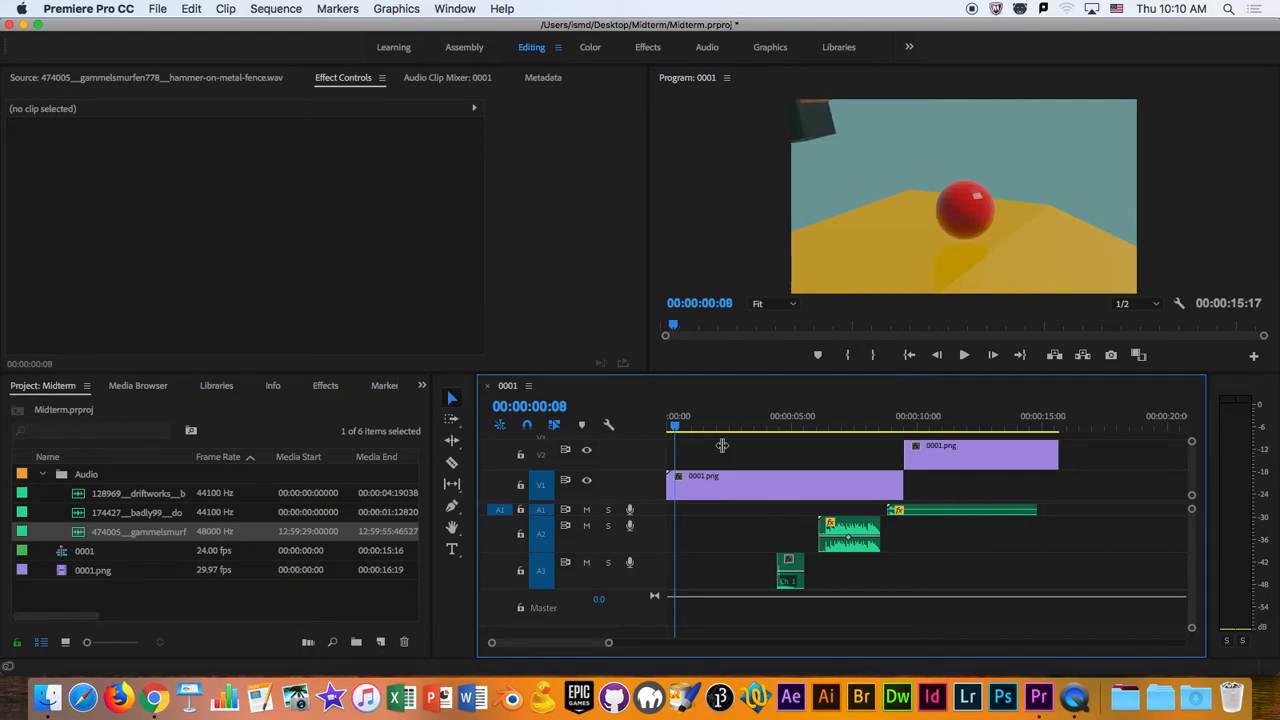
pyautogui.press('Left')
pyautogui.press('Left')
pyautogui.press('Right')
pyautogui.press('Right')
pyautogui.press('Right')
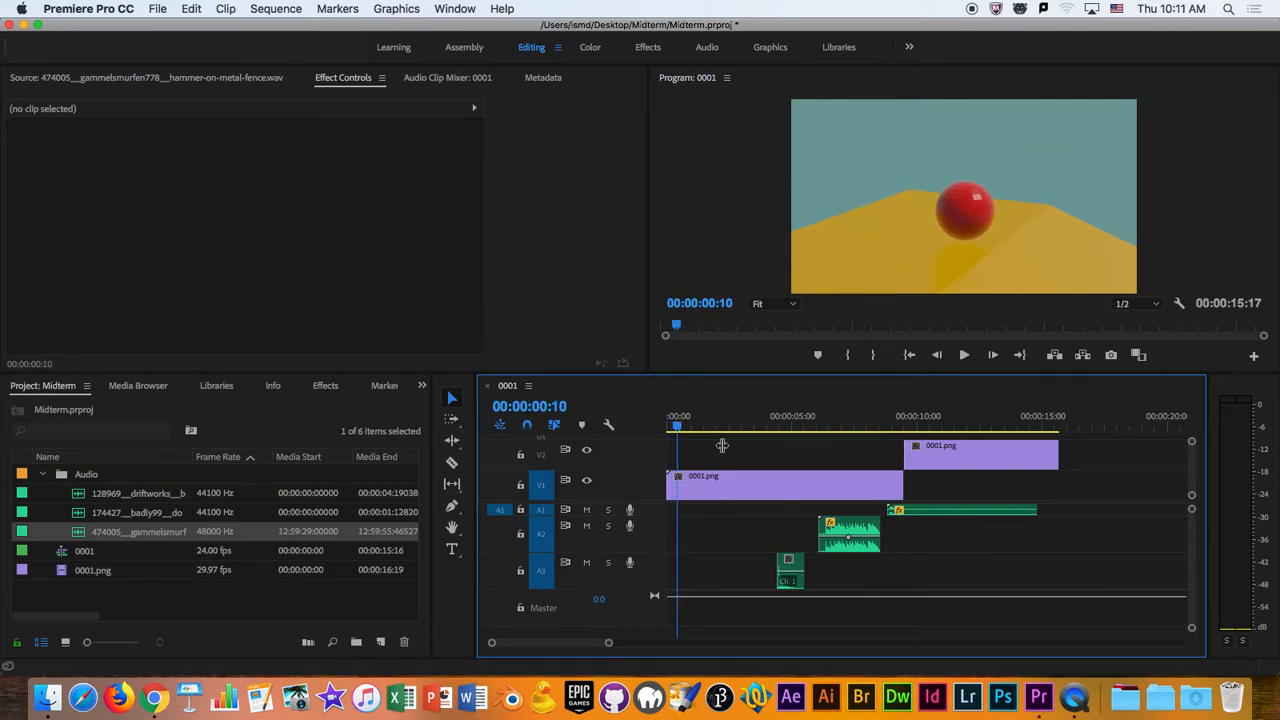
pyautogui.press('c')
pyautogui.click(684, 484)
pyautogui.press('v')
pyautogui.click(671, 484)
pyautogui.press('Delete')
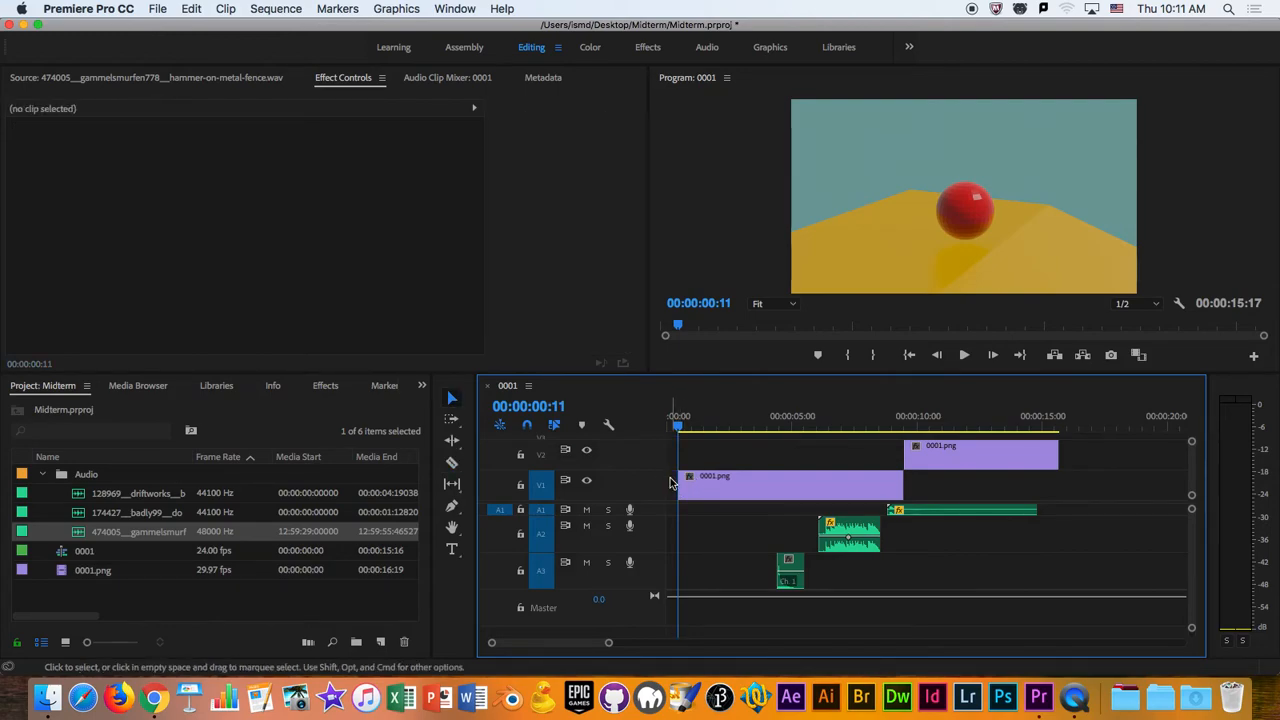
# - Move all video and audio clips together so the V1 clip starts at 00:00:00:00
pyautogui.moveTo(1108, 583); pyautogui.dragTo(670, 457)
pyautogui.moveTo(775, 490); pyautogui.dragTo(760, 491)
pyautogui.click(669, 420)
# - Move the hammer clip on Audio 3 so its hit lines up with the hammer striking the ball at 00:00:01:15
pyautogui.click(896, 580)
pyautogui.moveTo(785, 570); pyautogui.dragTo(698, 570)
pyautogui.press('space')
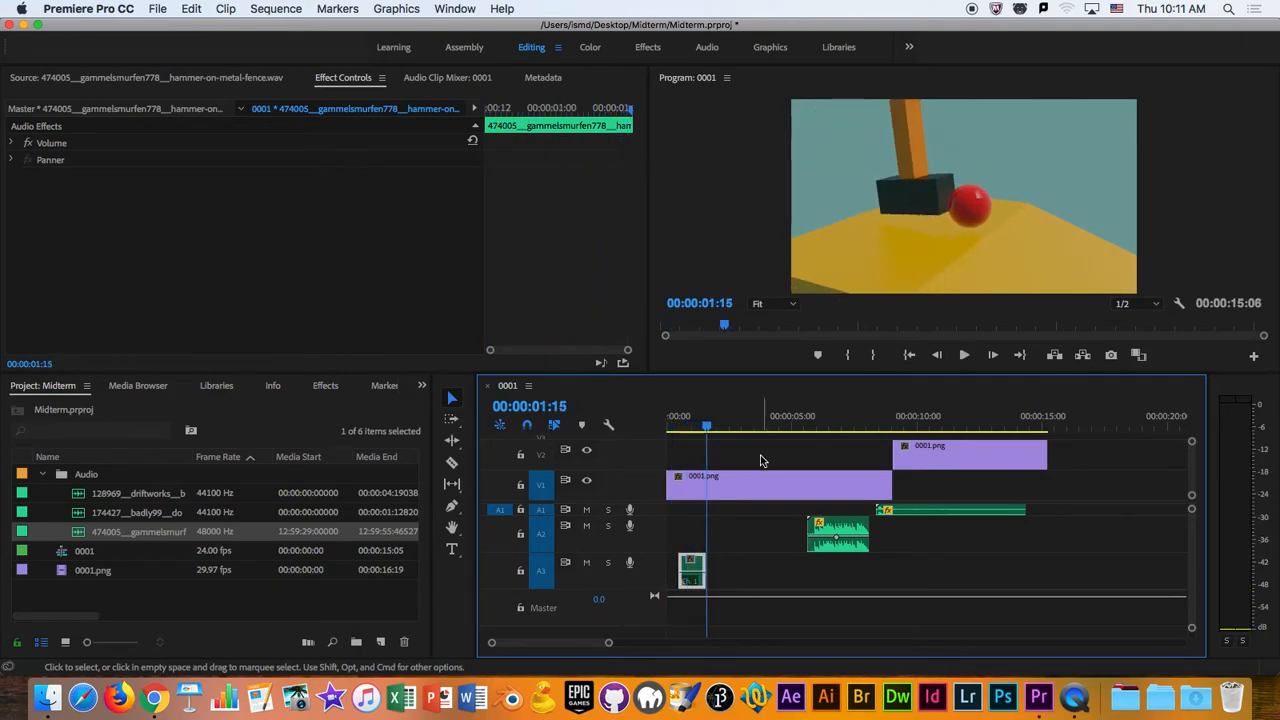
pyautogui.moveTo(608, 642); pyautogui.dragTo(542, 643)
pyautogui.moveTo(767, 567); pyautogui.dragTo(876, 572)
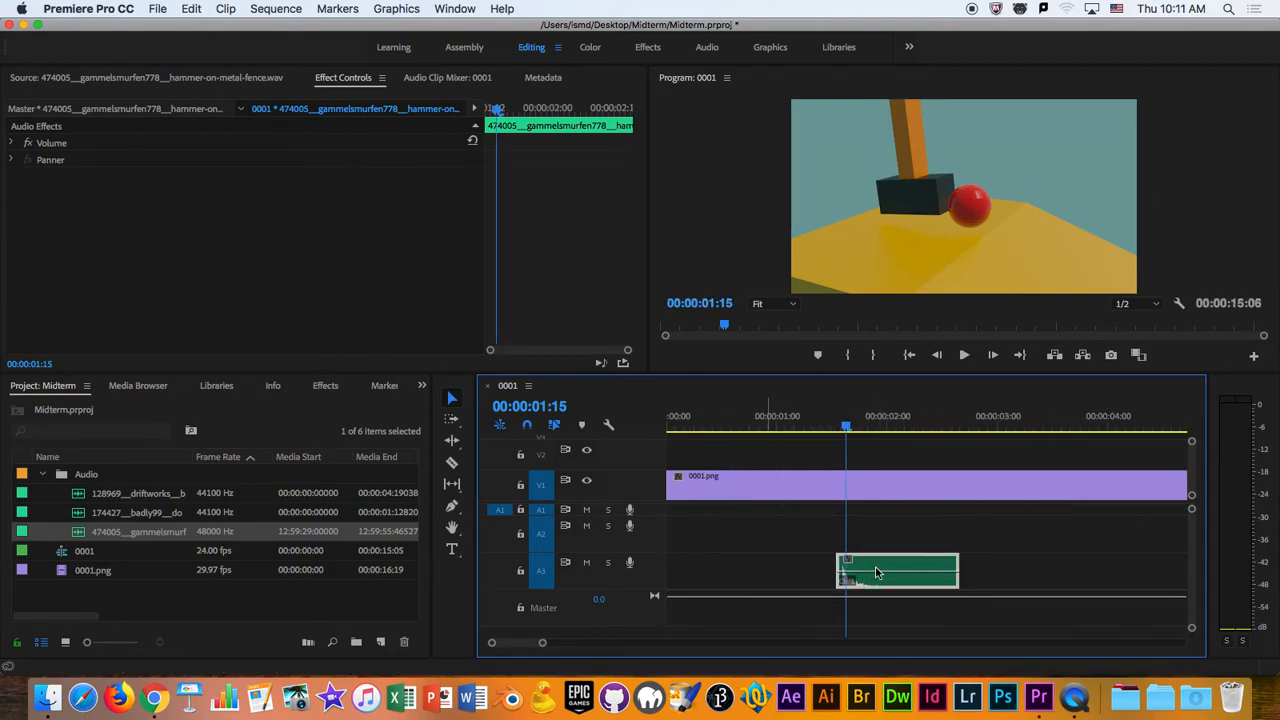
# - Play the sequence from just before the hammer strike to the end to check the sound, and save the project
pyautogui.click(787, 424)
pyautogui.press('space')
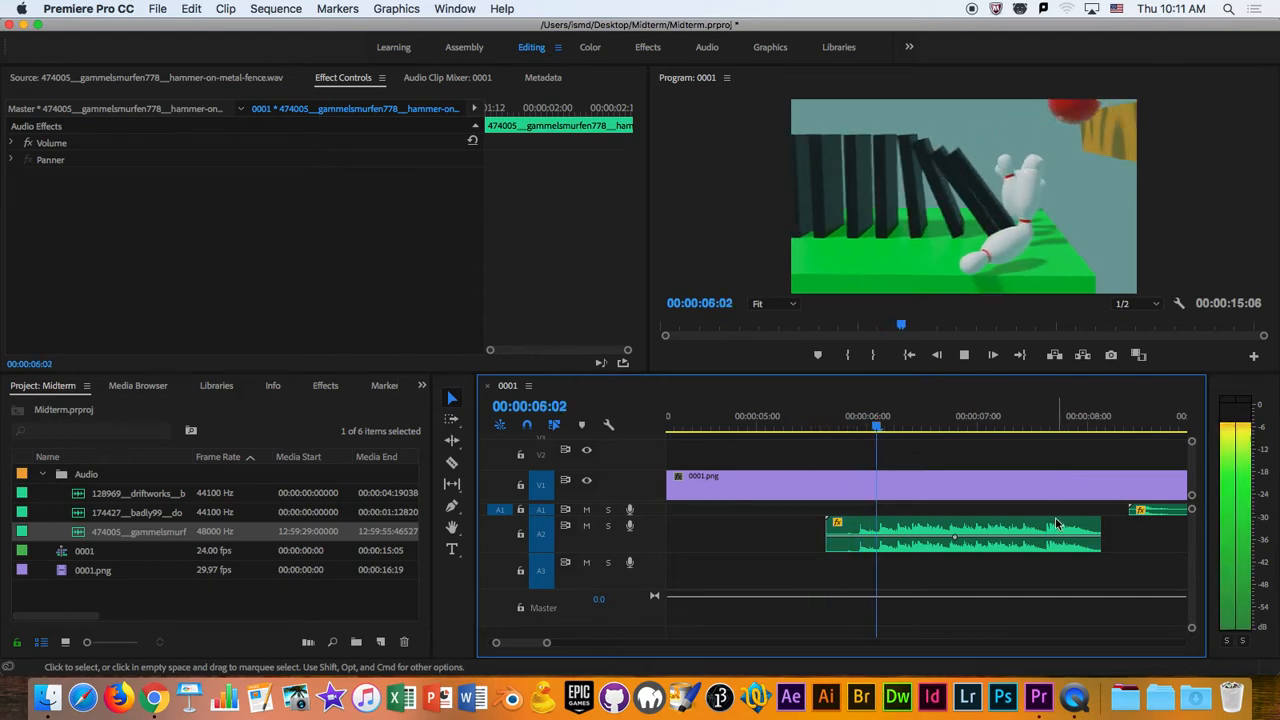
pyautogui.moveTo(547, 645); pyautogui.dragTo(622, 643)
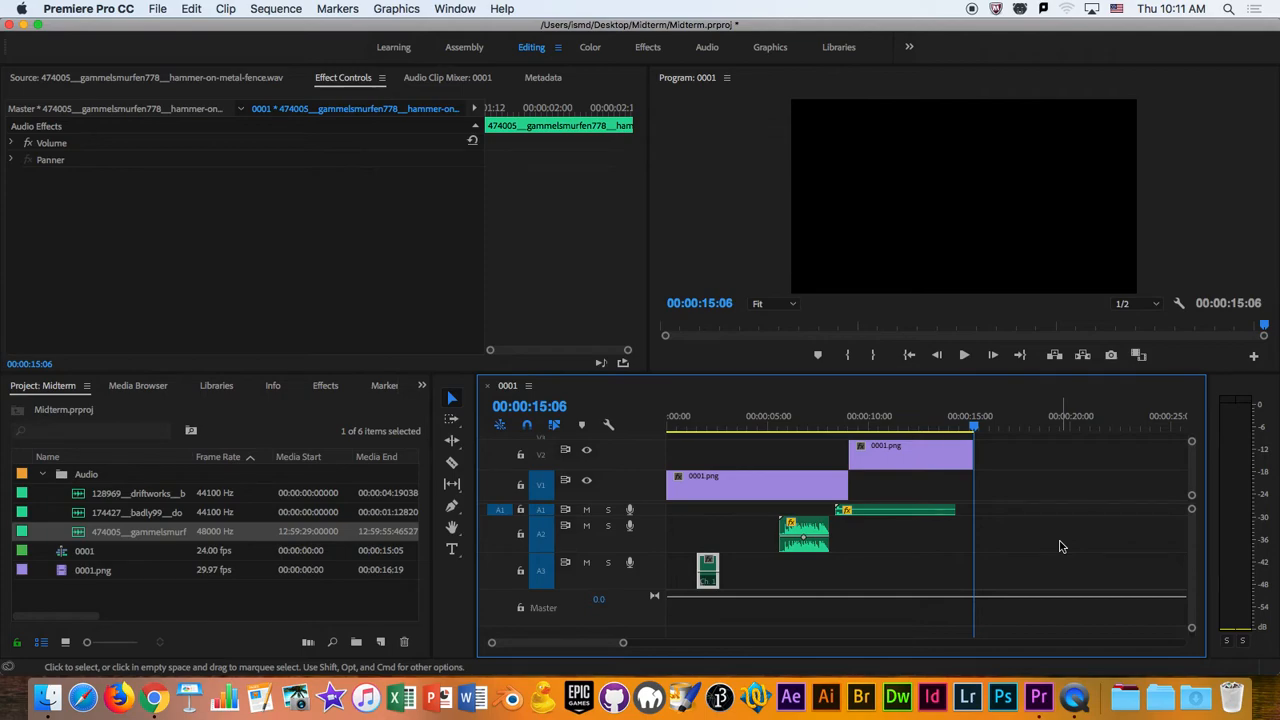
pyautogui.press('space')
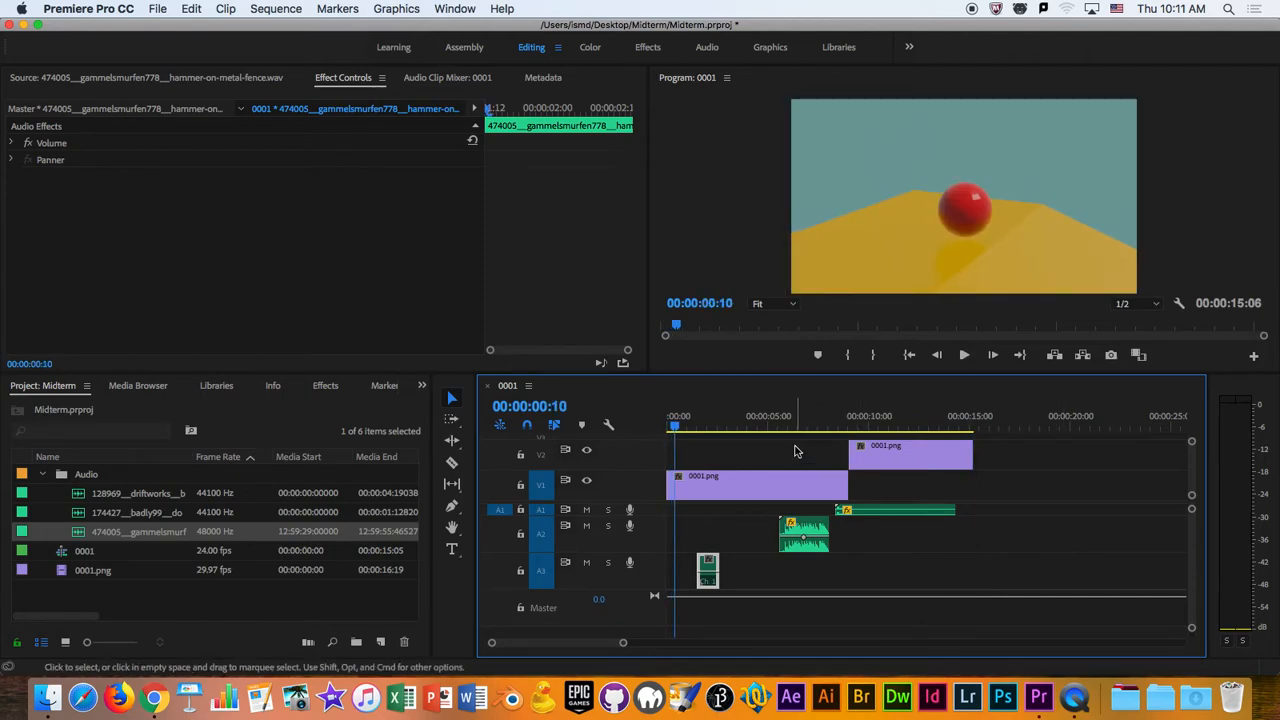
pyautogui.press('super+s')
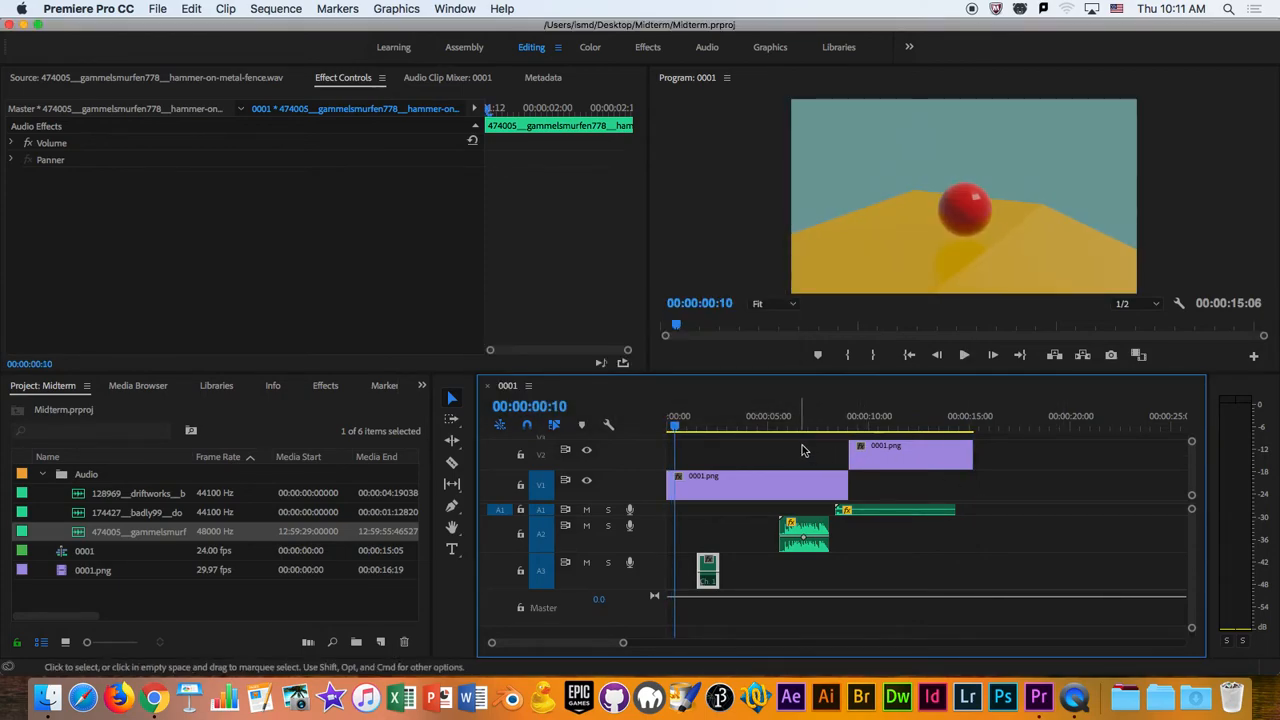
# - Shift all clips together so they begin at 00:00:01:00, leaving one second of black at the start, and scrub through the sequence
pyautogui.moveTo(962, 578); pyautogui.dragTo(690, 455)
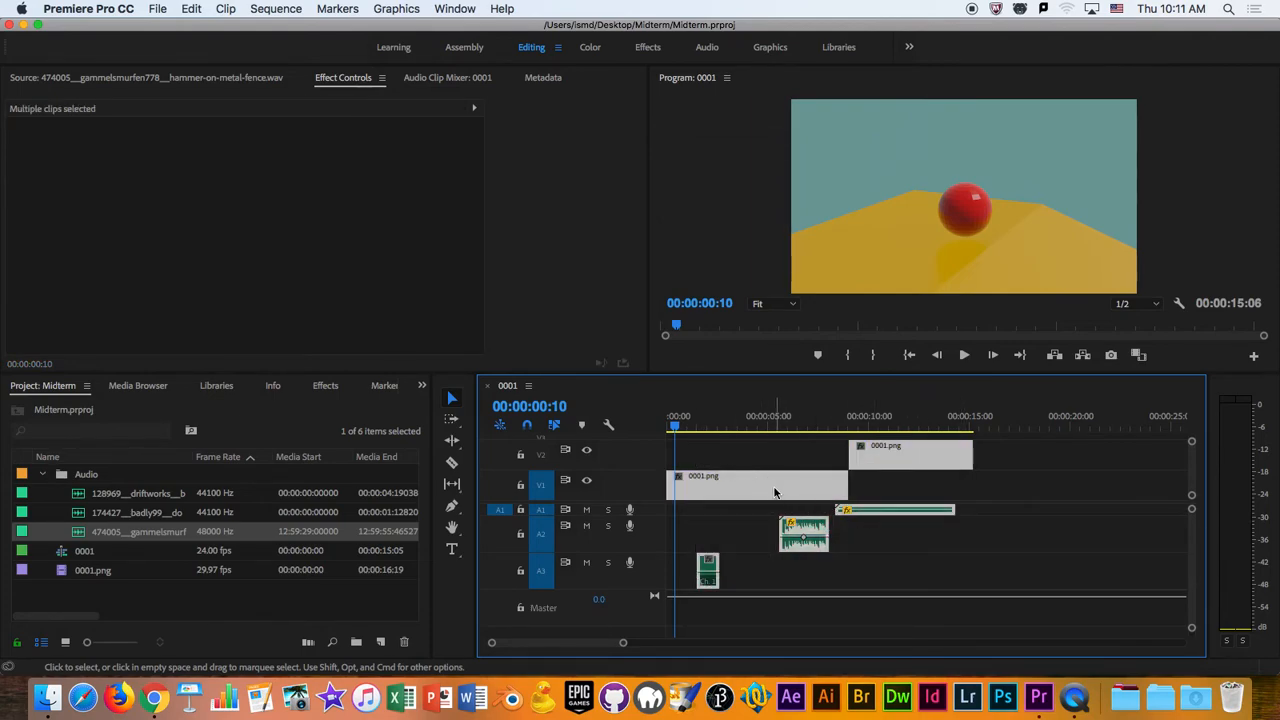
pyautogui.moveTo(775, 496); pyautogui.dragTo(786, 491)
pyautogui.moveTo(676, 426); pyautogui.dragTo(662, 431)
pyautogui.press('space')
pyautogui.press('space')
pyautogui.press('Left')
pyautogui.press('Left')
pyautogui.press('Left')
pyautogui.moveTo(716, 482); pyautogui.dragTo(740, 494)
pyautogui.moveTo(688, 428); pyautogui.dragTo(646, 480)
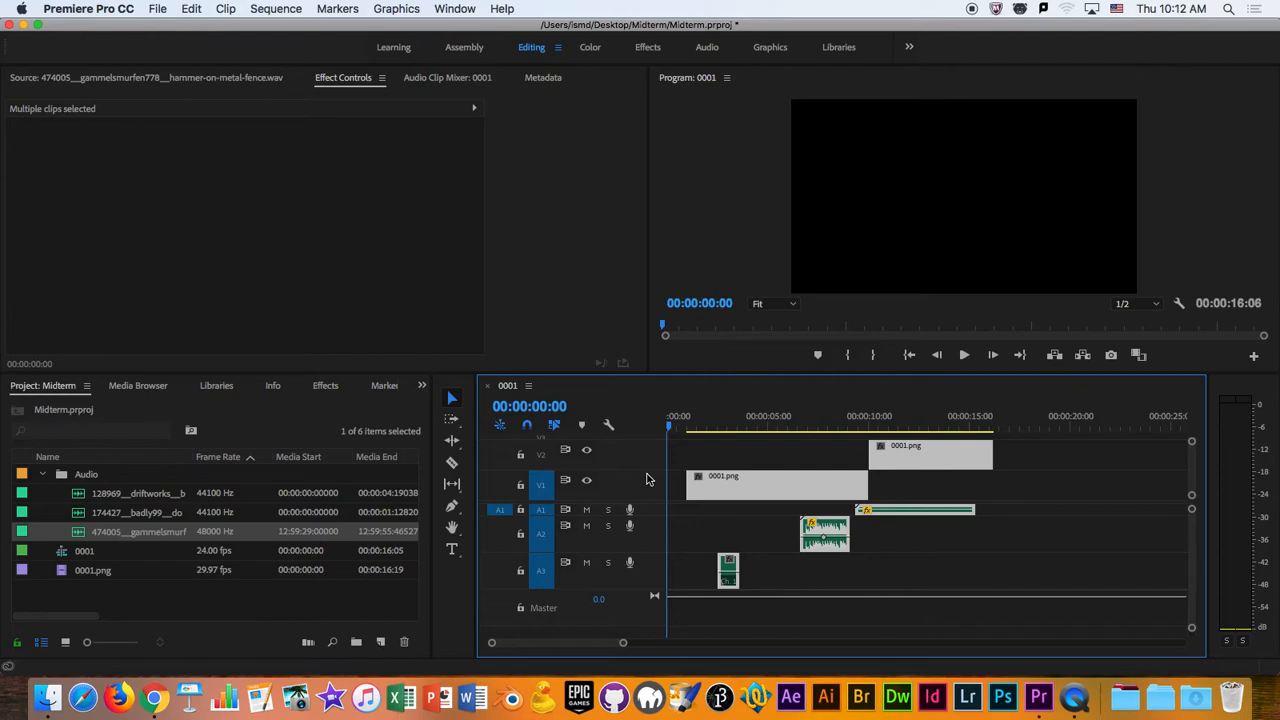
pyautogui.moveTo(668, 470); pyautogui.dragTo(990, 474)
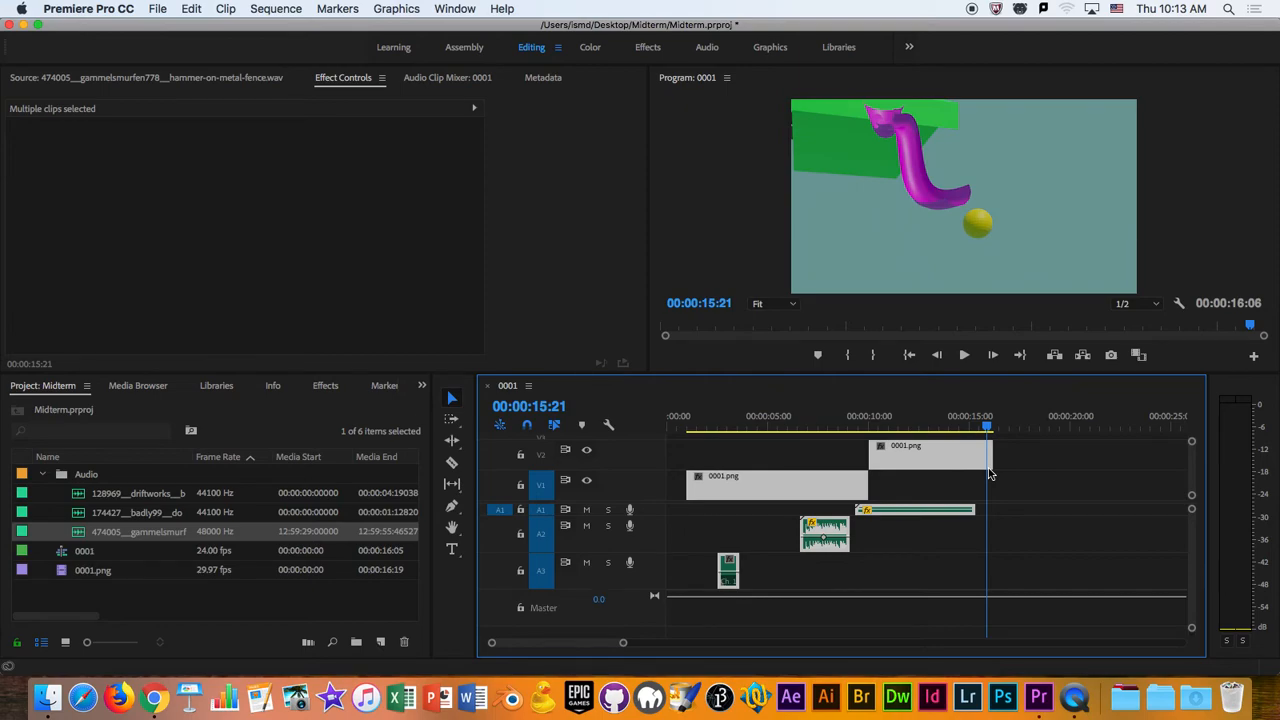
# - Apply a Cross Dissolve video transition to the start of the 0001.png clip on V1 at 00:00:01:00
pyautogui.moveTo(988, 426); pyautogui.dragTo(688, 477)
pyautogui.moveTo(619, 650); pyautogui.dragTo(552, 645)
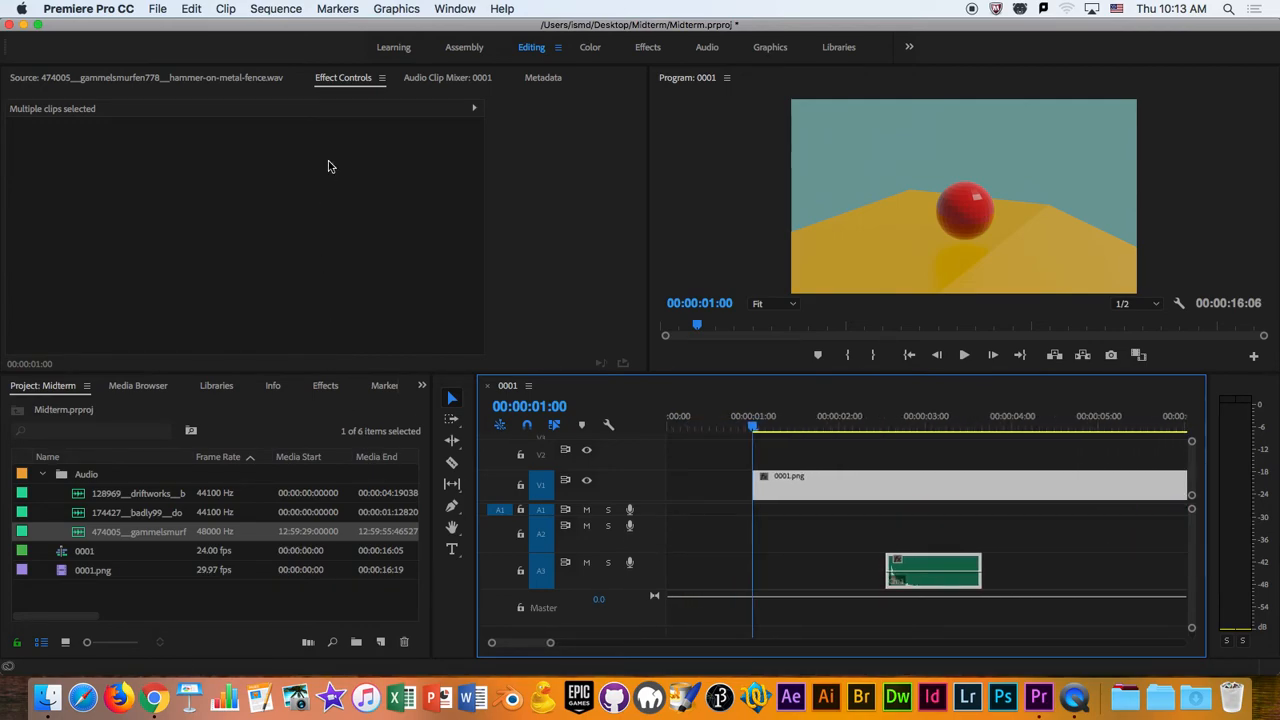
pyautogui.click(440, 79)
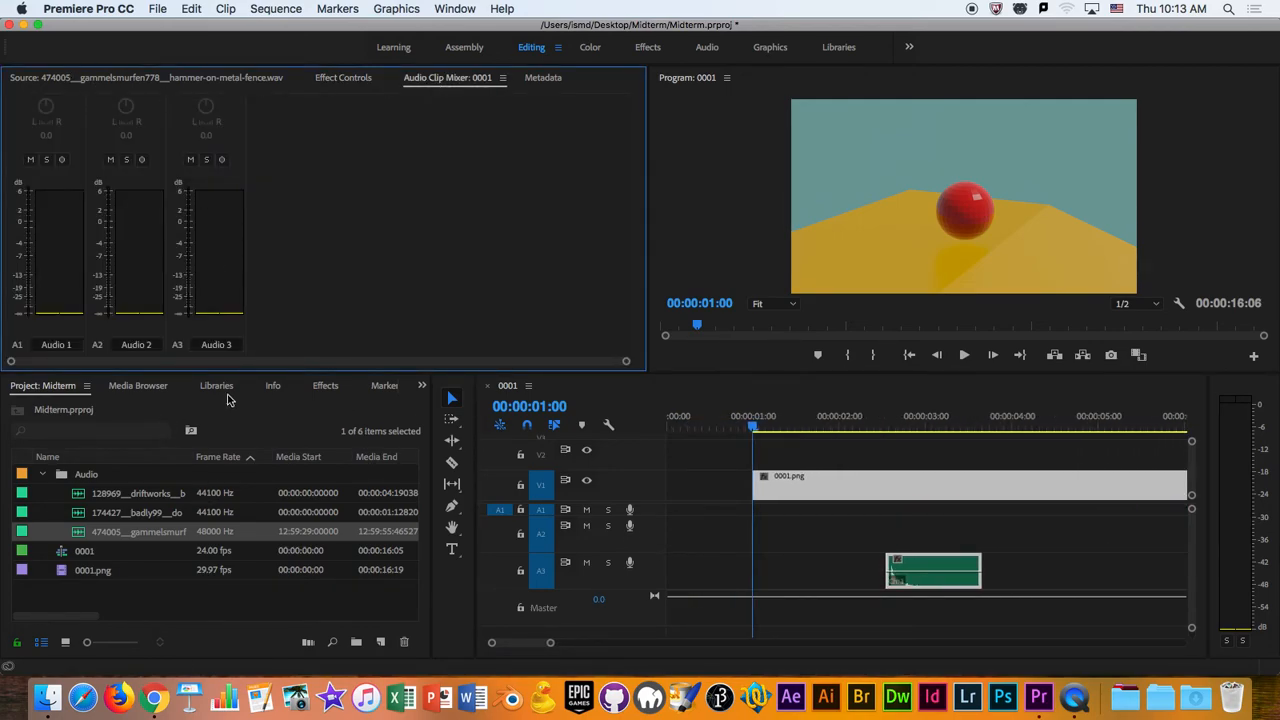
pyautogui.click(335, 386)
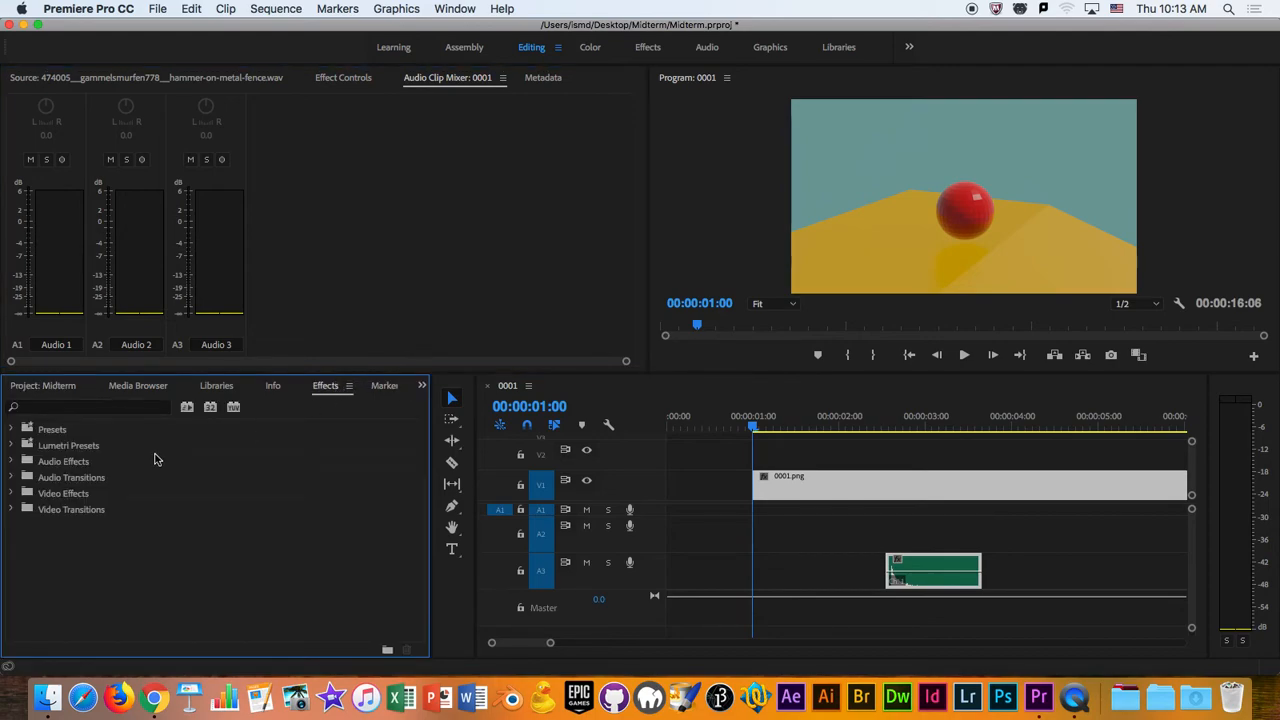
pyautogui.click(11, 510)
pyautogui.click(21, 541)
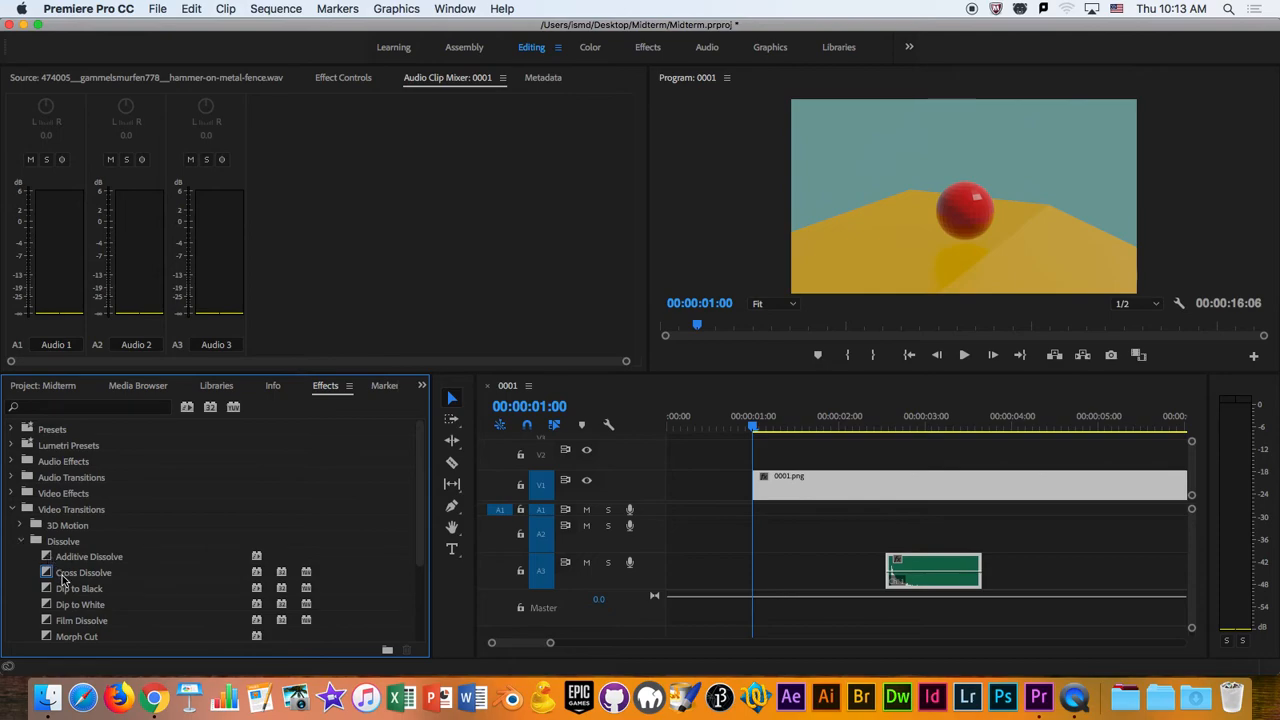
pyautogui.moveTo(54, 576); pyautogui.dragTo(764, 488)
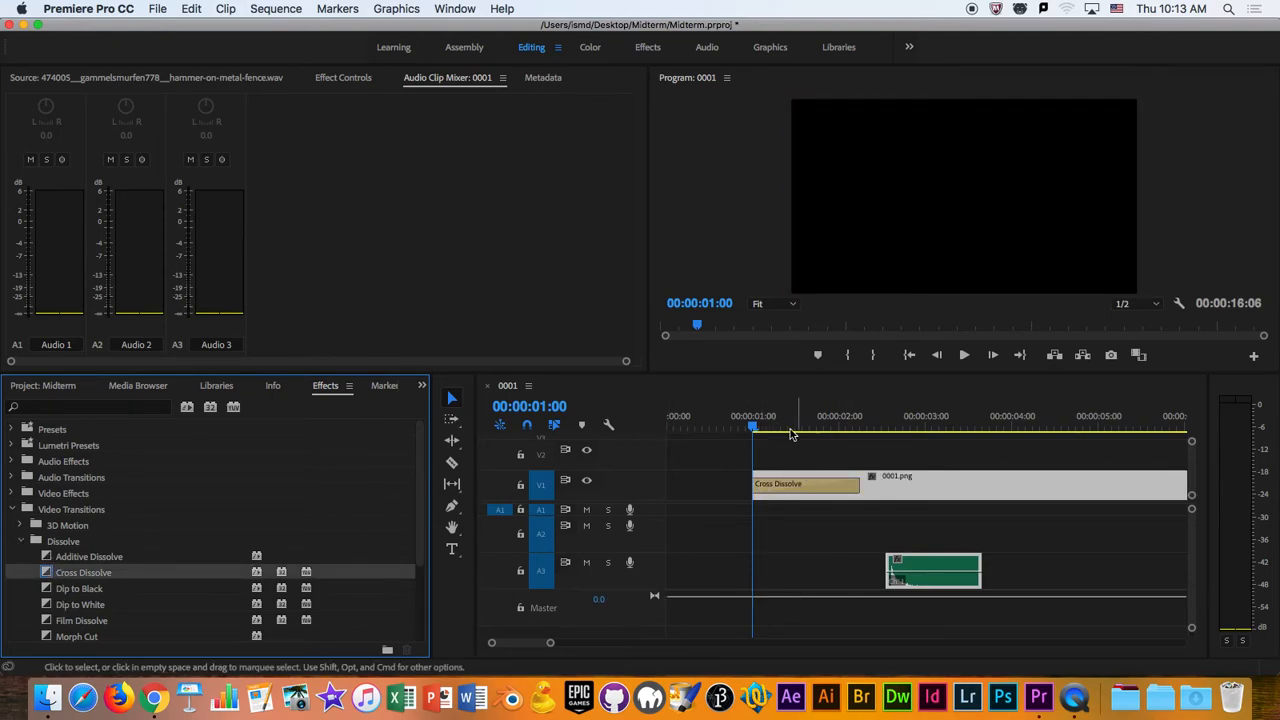
# - Shorten the Cross Dissolve on V1 to just under one second and play back the fade-in
pyautogui.moveTo(753, 428); pyautogui.dragTo(830, 490)
pyautogui.click(845, 490)
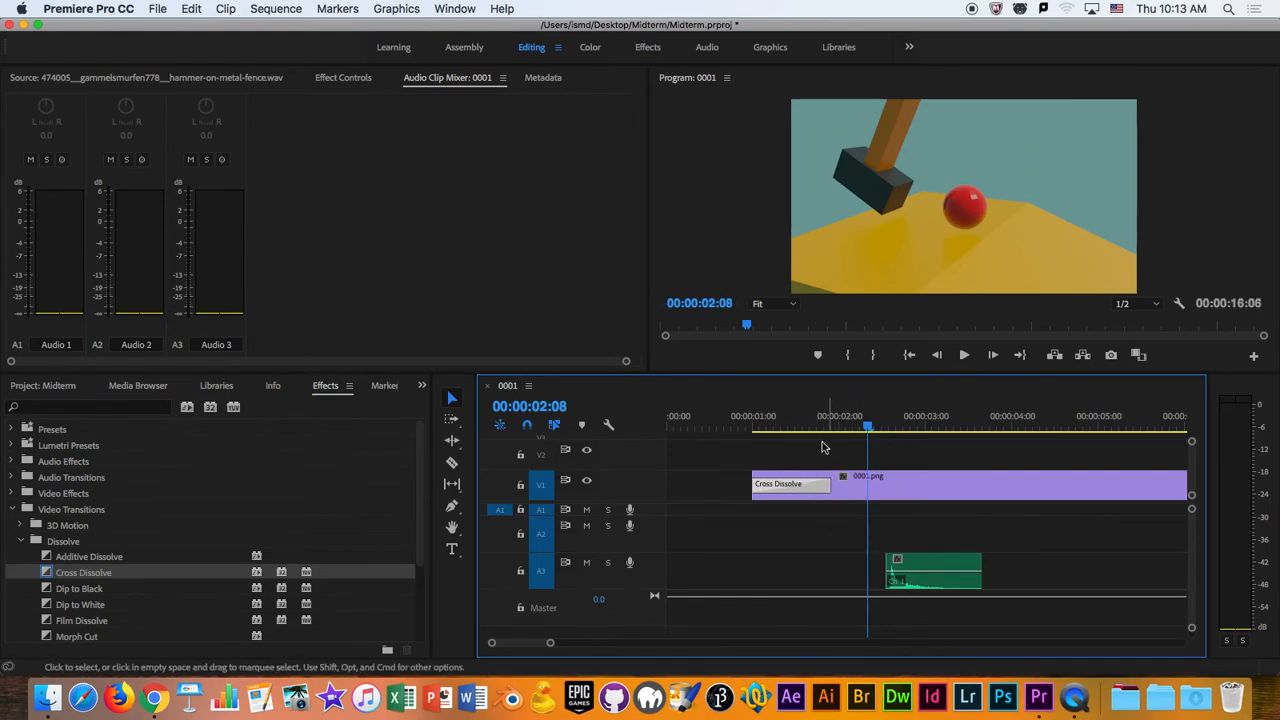
pyautogui.moveTo(802, 427); pyautogui.dragTo(751, 427)
pyautogui.press('space')
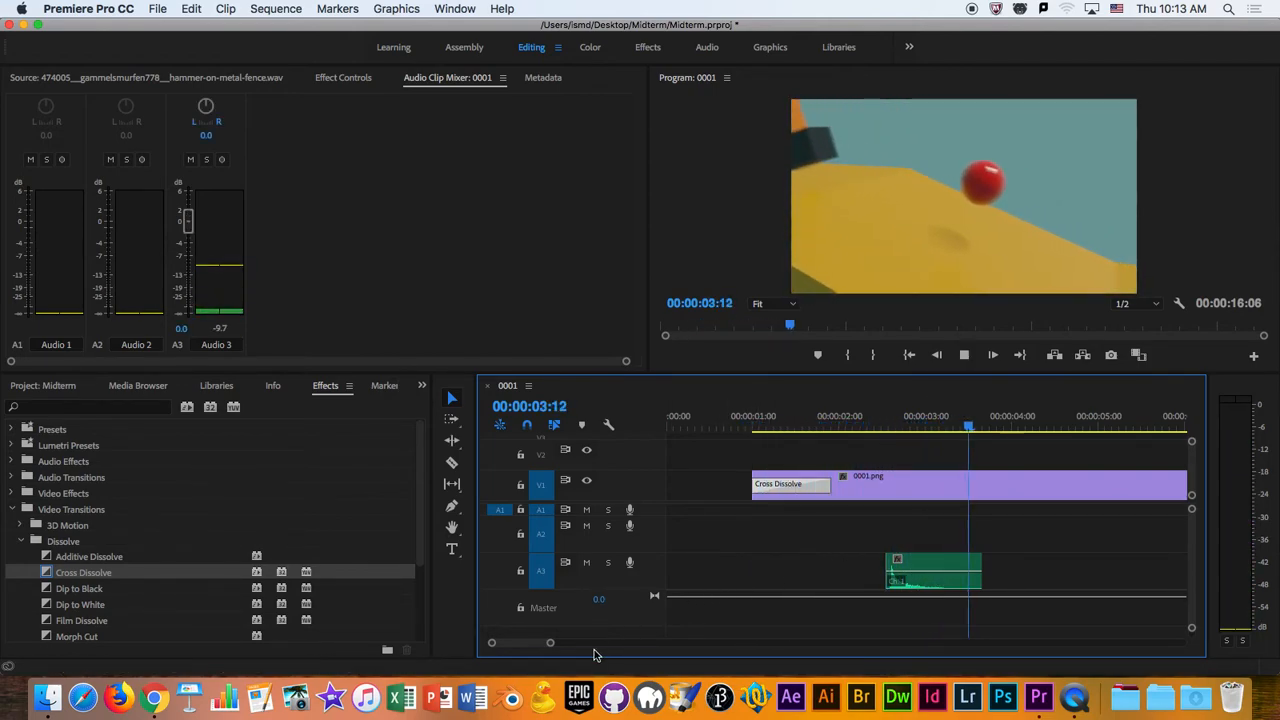
pyautogui.press('space')
# - Try a Dip to White transition at the end of the 0001.png clip on V2, preview it and remove it
pyautogui.moveTo(551, 644); pyautogui.dragTo(626, 653)
pyautogui.moveTo(962, 435); pyautogui.dragTo(995, 428)
pyautogui.click(68, 606)
pyautogui.moveTo(68, 606); pyautogui.dragTo(991, 446)
pyautogui.click(997, 457)
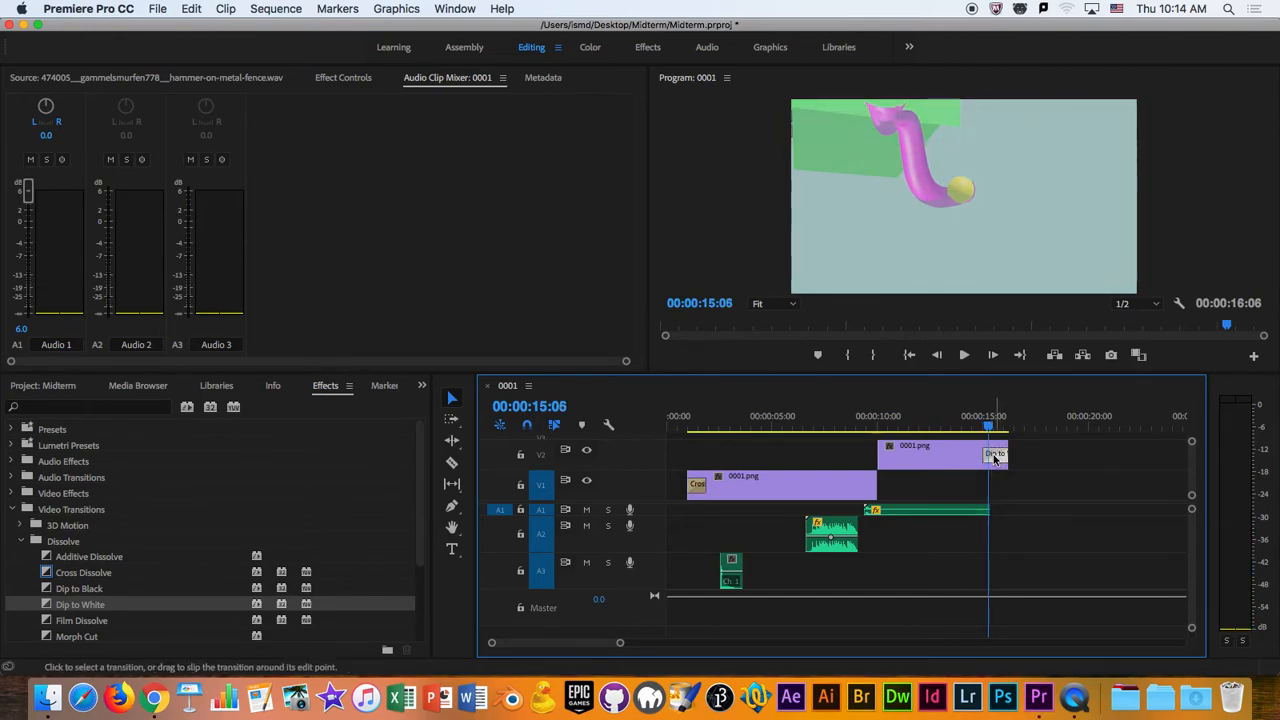
pyautogui.press('Delete')
# - Step through the blank frames after the last clip, ending with the playhead at 00:00:17:10
pyautogui.press('space')
pyautogui.press('Home')
pyautogui.moveTo(1010, 430); pyautogui.dragTo(1018, 430)
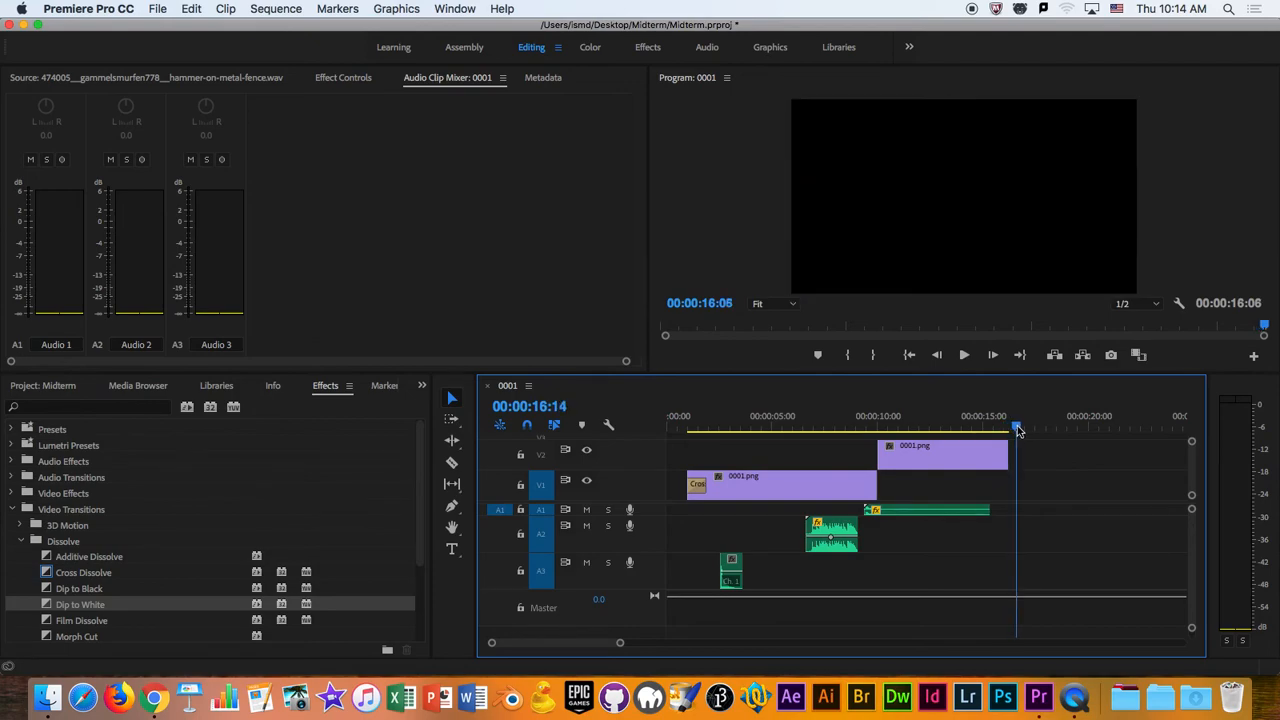
pyautogui.press('Left')
pyautogui.press('Left')
pyautogui.press('Left')
pyautogui.press('Left')
pyautogui.press('Left')
pyautogui.press('Left')
pyautogui.press('Left')
pyautogui.press('Left')
pyautogui.press('Left')
pyautogui.press('Left')
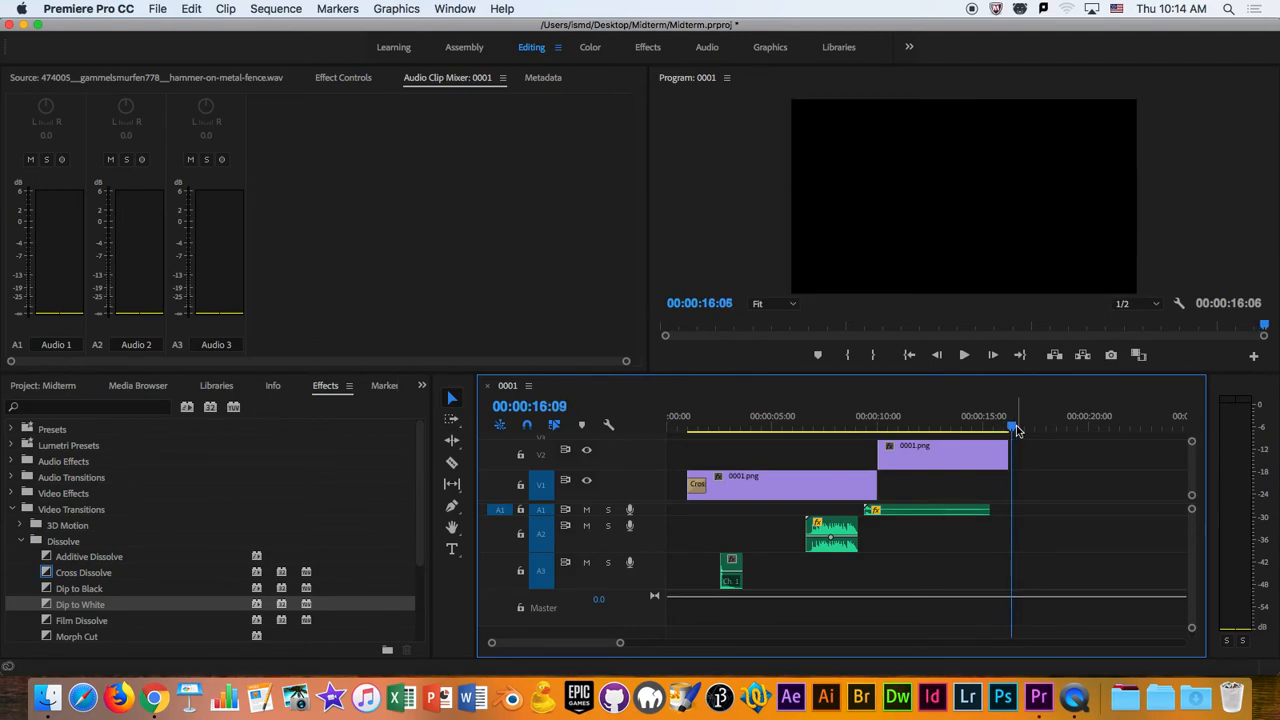
pyautogui.press('Right')
pyautogui.press('Right')
pyautogui.press('Right')
pyautogui.press('Right')
pyautogui.press('Right')
pyautogui.press('Left')
pyautogui.press('Left')
pyautogui.press('Right')
pyautogui.press('Right')
pyautogui.press('Right')
pyautogui.press('Right')
pyautogui.press('Right')
pyautogui.press('Right')
pyautogui.press('Right')
pyautogui.press('Right')
pyautogui.press('Right')
pyautogui.press('Right')
pyautogui.press('Right')
pyautogui.press('Right')
pyautogui.press('Right')
pyautogui.press('Right')
pyautogui.press('Right')
pyautogui.press('Right')
pyautogui.press('Right')
pyautogui.press('Right')
pyautogui.press('Right')
pyautogui.press('Right')
pyautogui.press('Right')
pyautogui.press('Right')
pyautogui.press('Right')
pyautogui.press('Right')
pyautogui.press('Right')
pyautogui.press('Right')
pyautogui.press('Left')
# - Save the Midterm project
pyautogui.press('super+s')
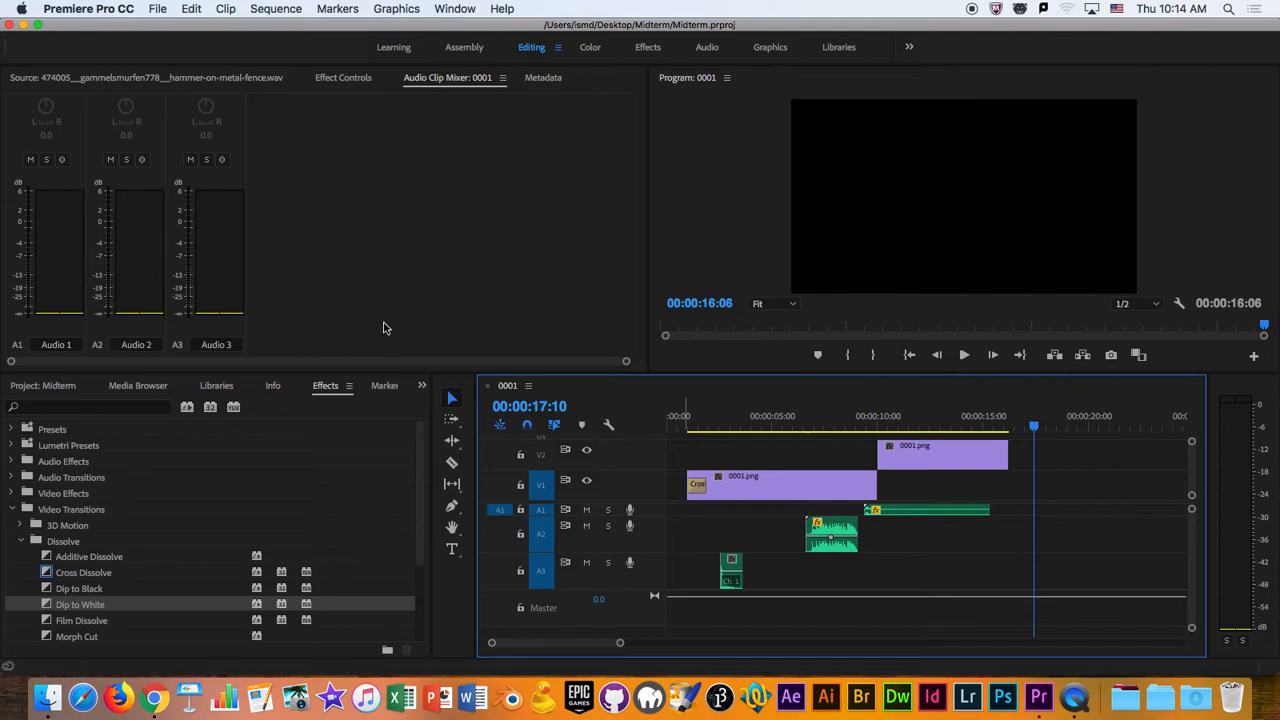
pyautogui.click(155, 8)
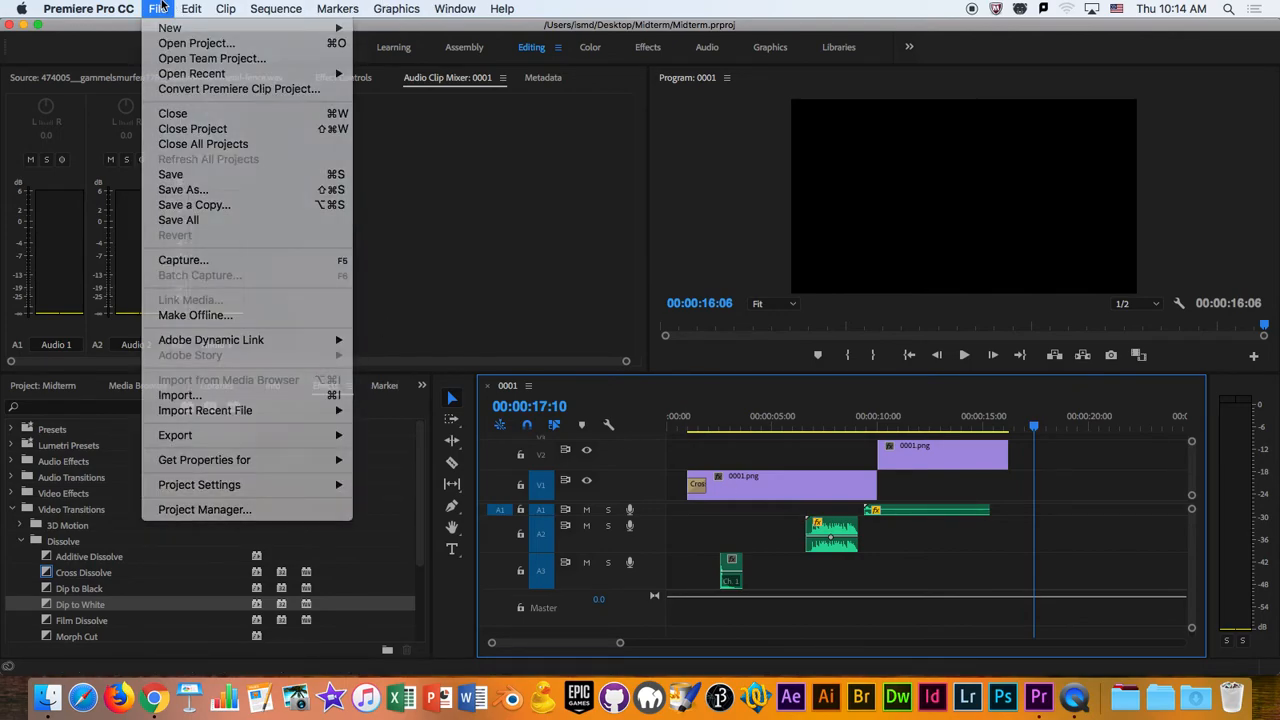
pyautogui.click(214, 181)
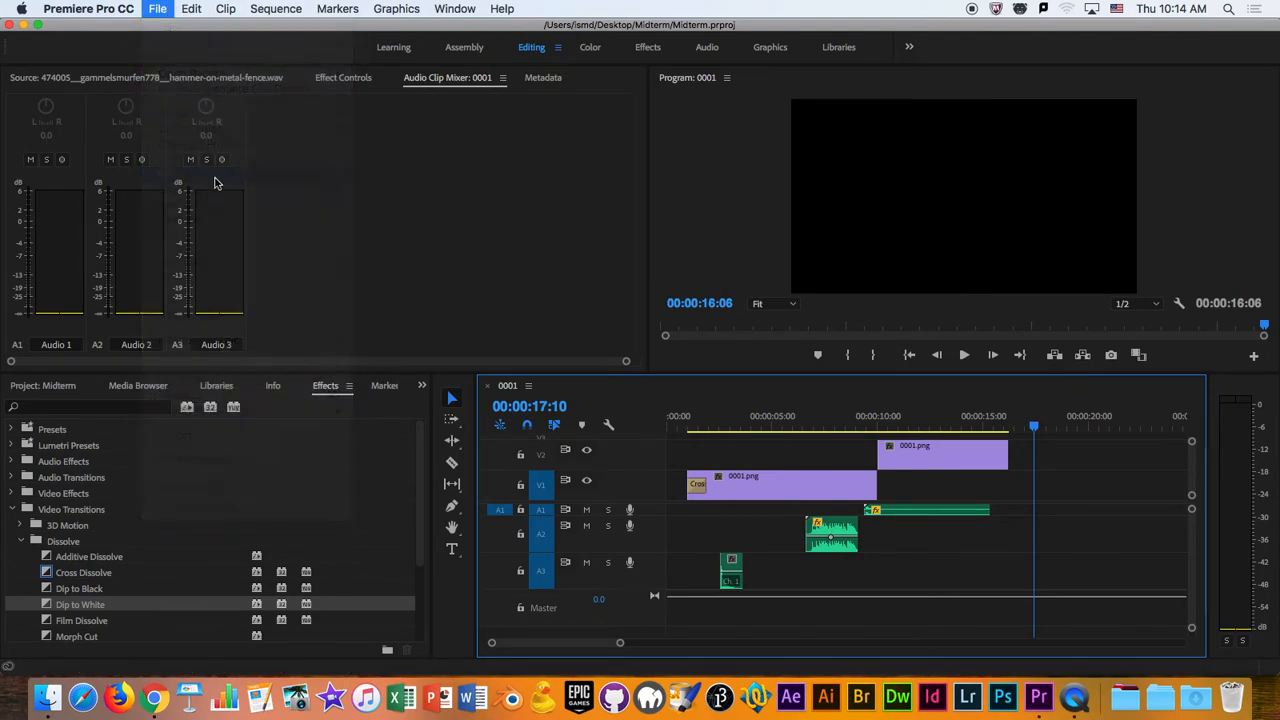
# - Open the media export settings for the sequence, inspect the last frames in the output preview, and cancel the export
pyautogui.click(157, 8)
pyautogui.moveTo(238, 437)
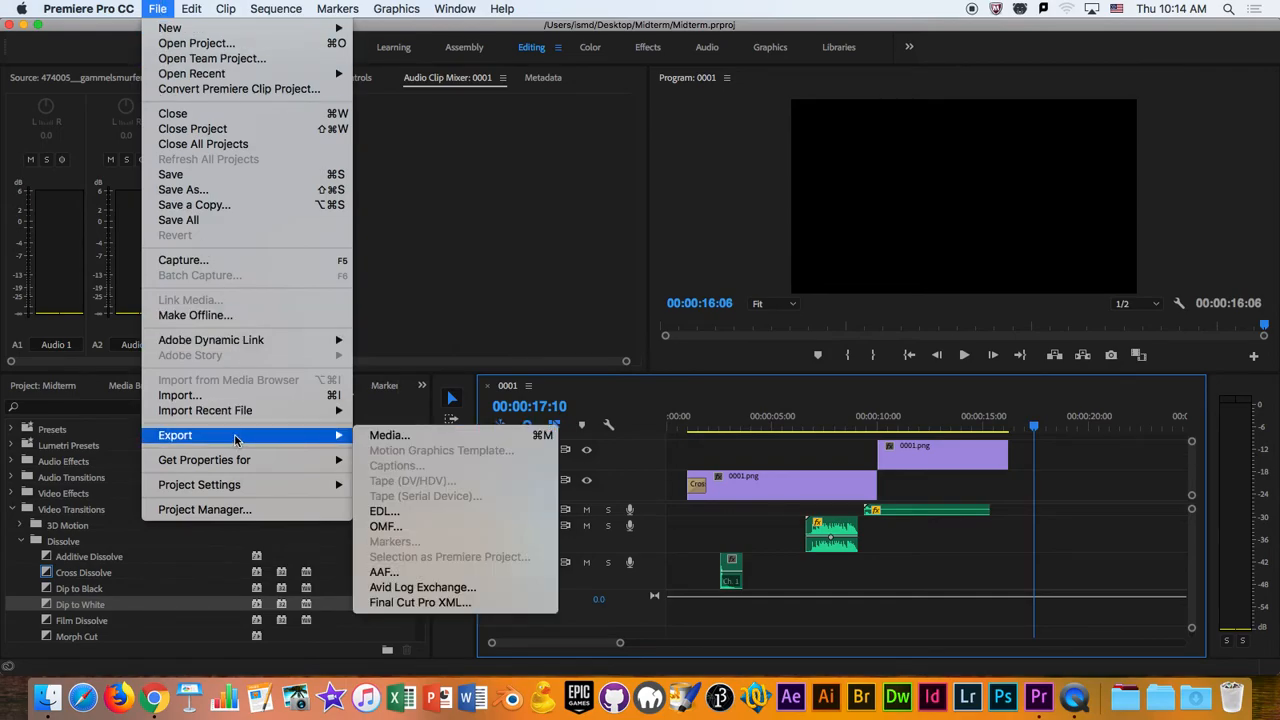
pyautogui.click(415, 442)
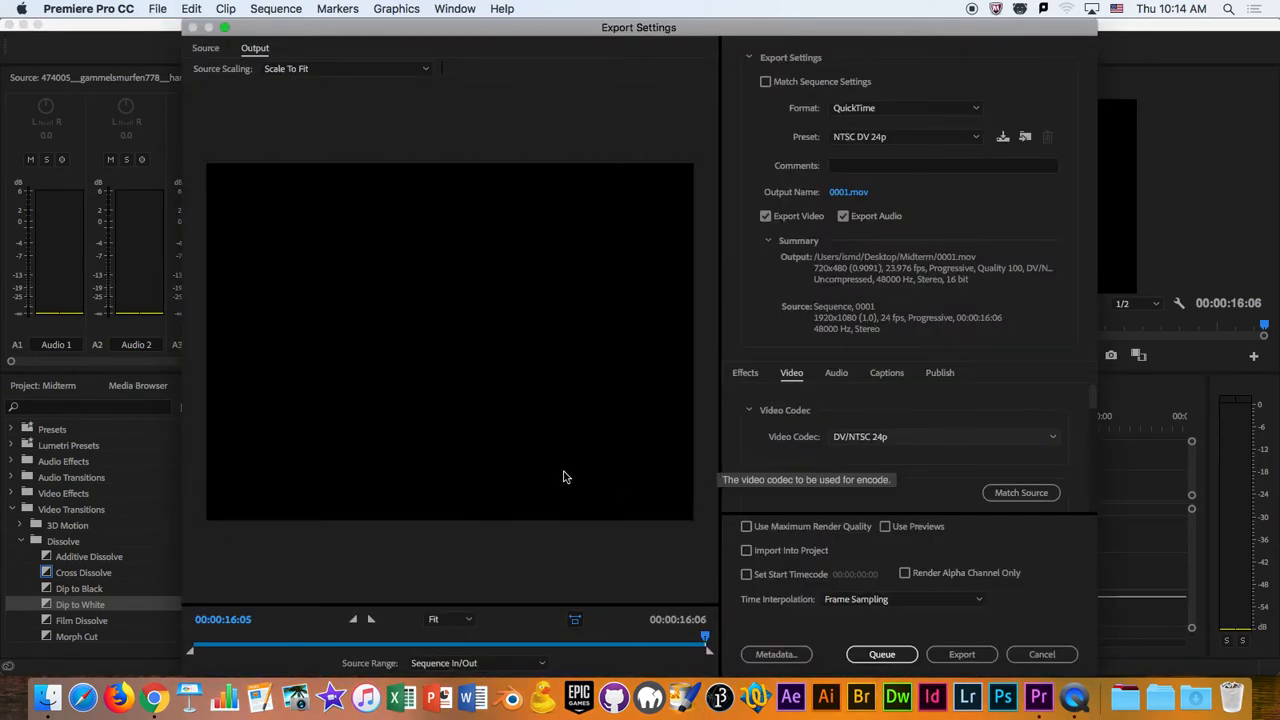
pyautogui.moveTo(336, 643); pyautogui.dragTo(708, 650)
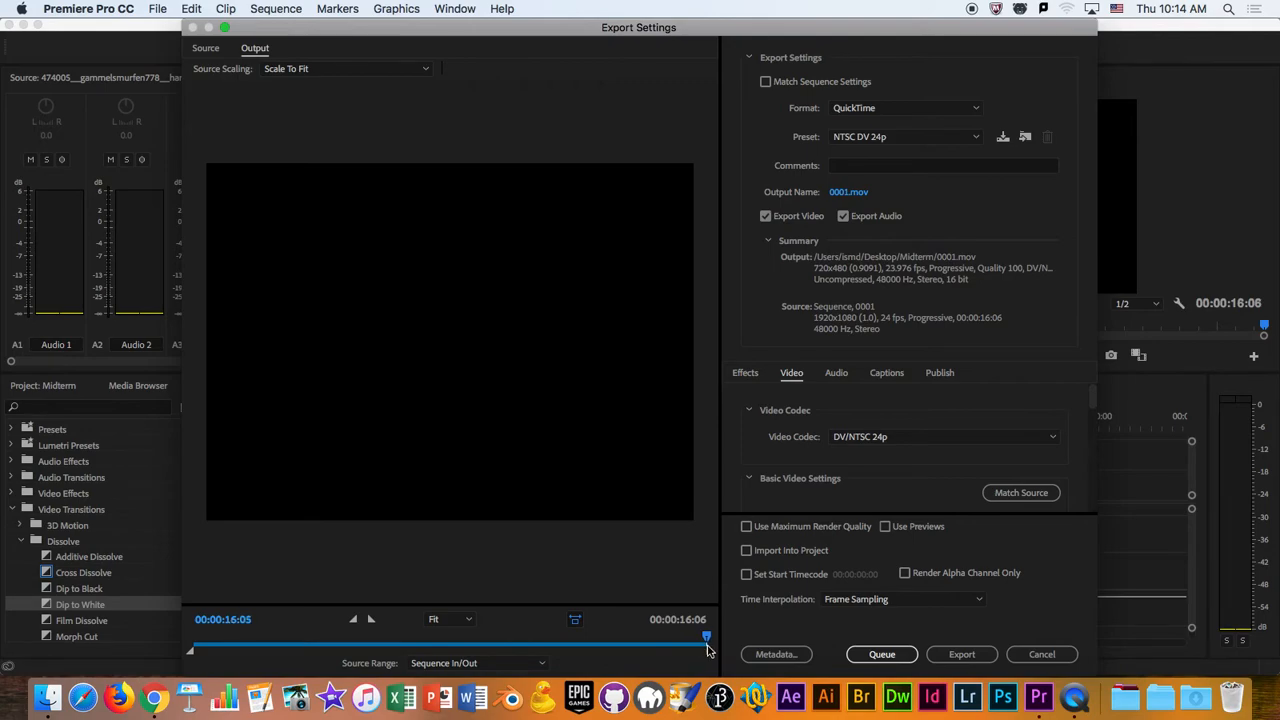
pyautogui.press('Left')
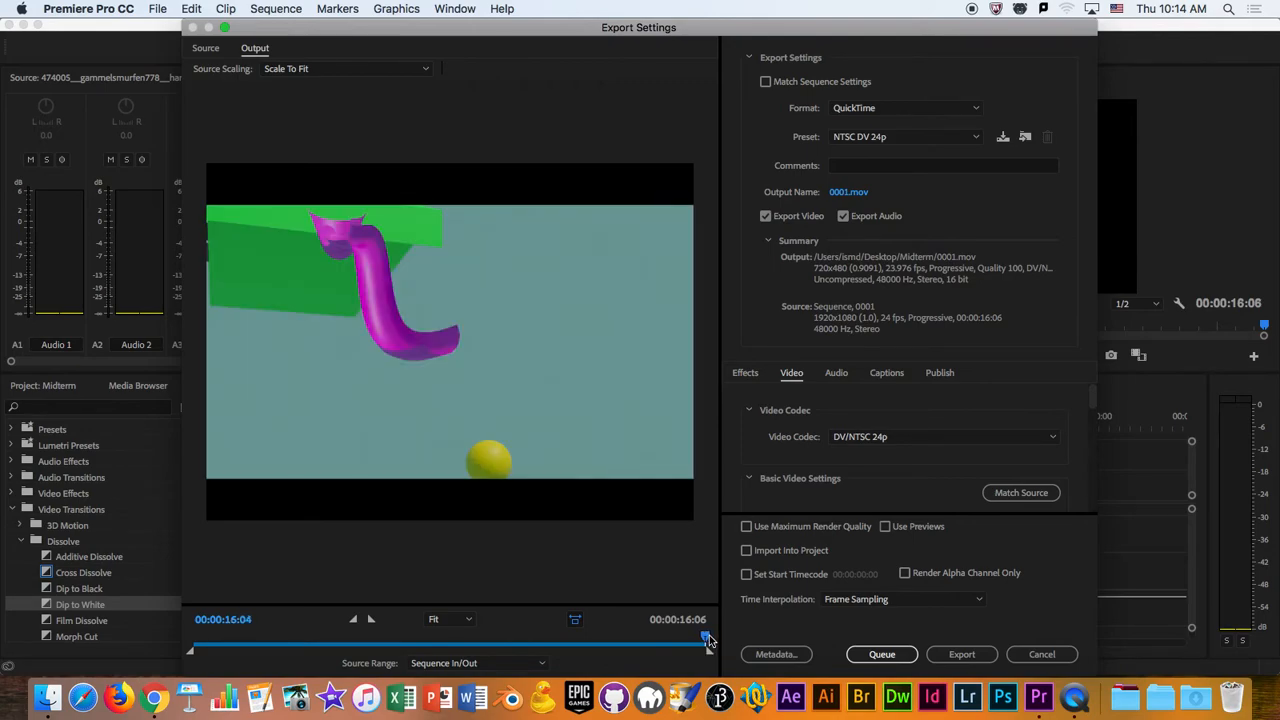
pyautogui.press('Left')
pyautogui.moveTo(708, 636)
pyautogui.mouseDown()
pyautogui.moveTo(205, 640)
pyautogui.moveTo(697, 640)
pyautogui.mouseUp()
pyautogui.moveTo(706, 690); pyautogui.dragTo(709, 662)
pyautogui.click(1042, 654)
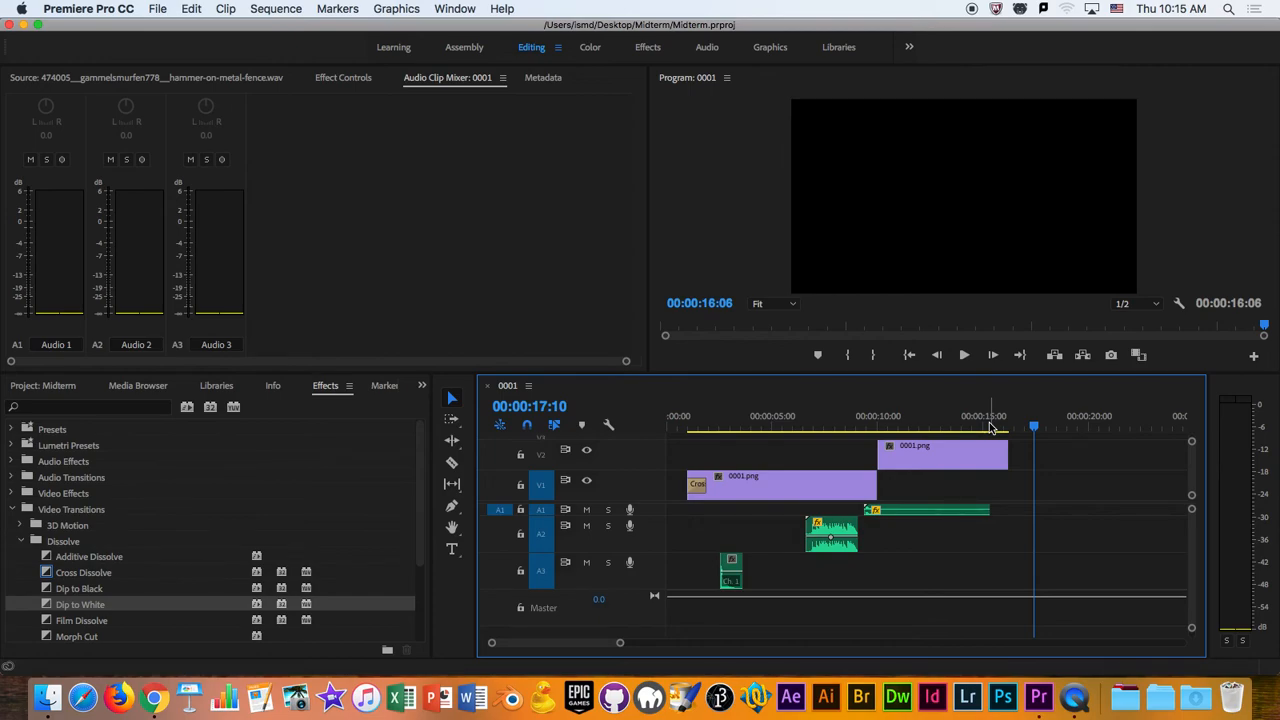
# - Split a short piece off the end of the 0001.png clip on V2
pyautogui.click(967, 460)
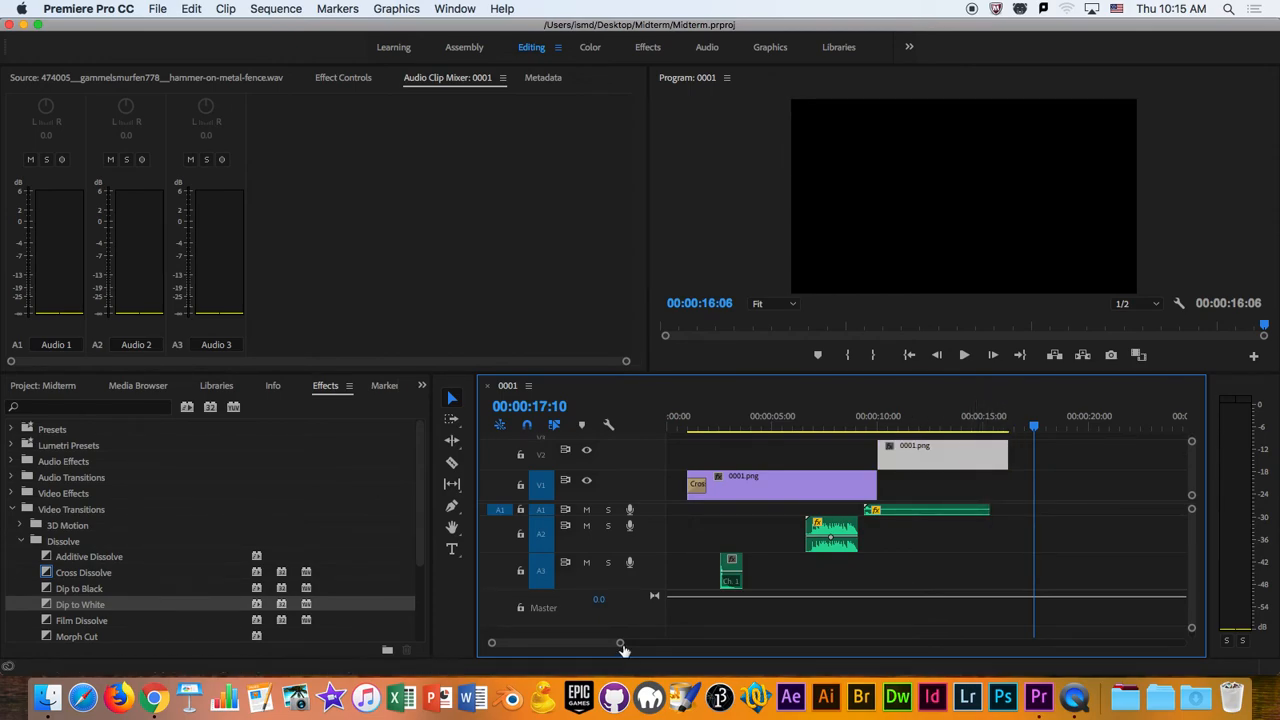
pyautogui.moveTo(622, 646); pyautogui.dragTo(703, 645)
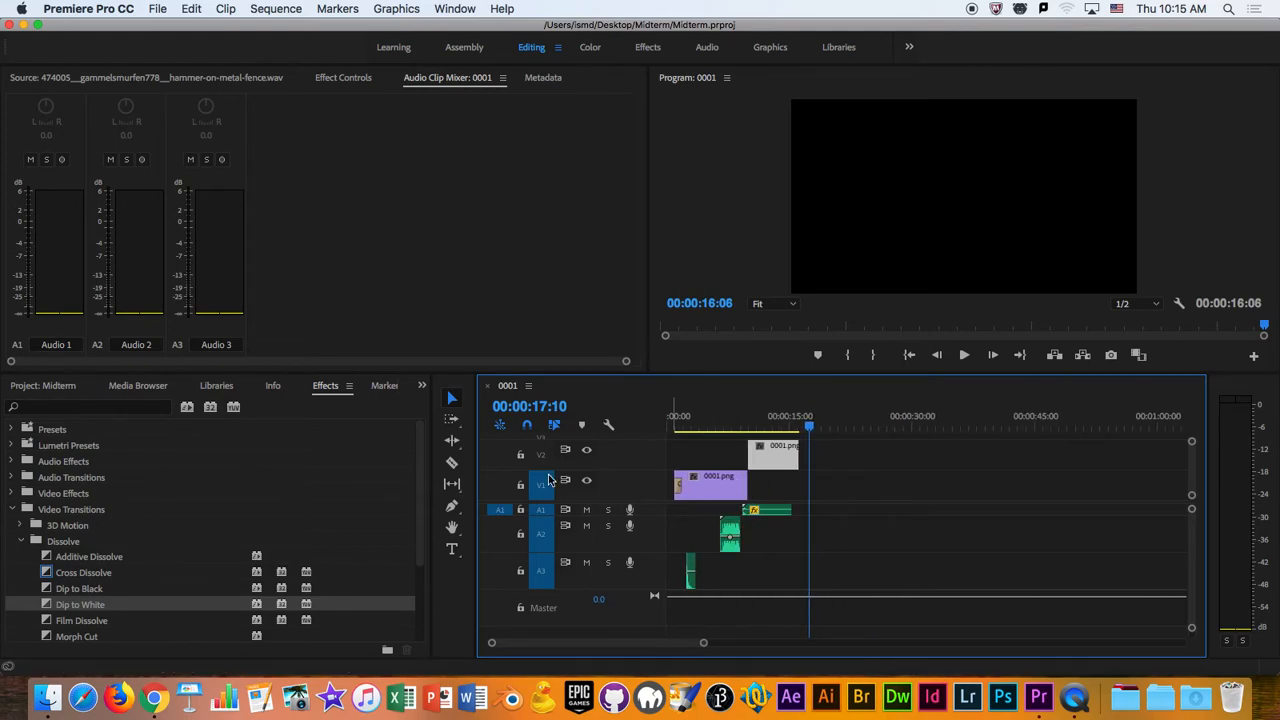
pyautogui.press('c')
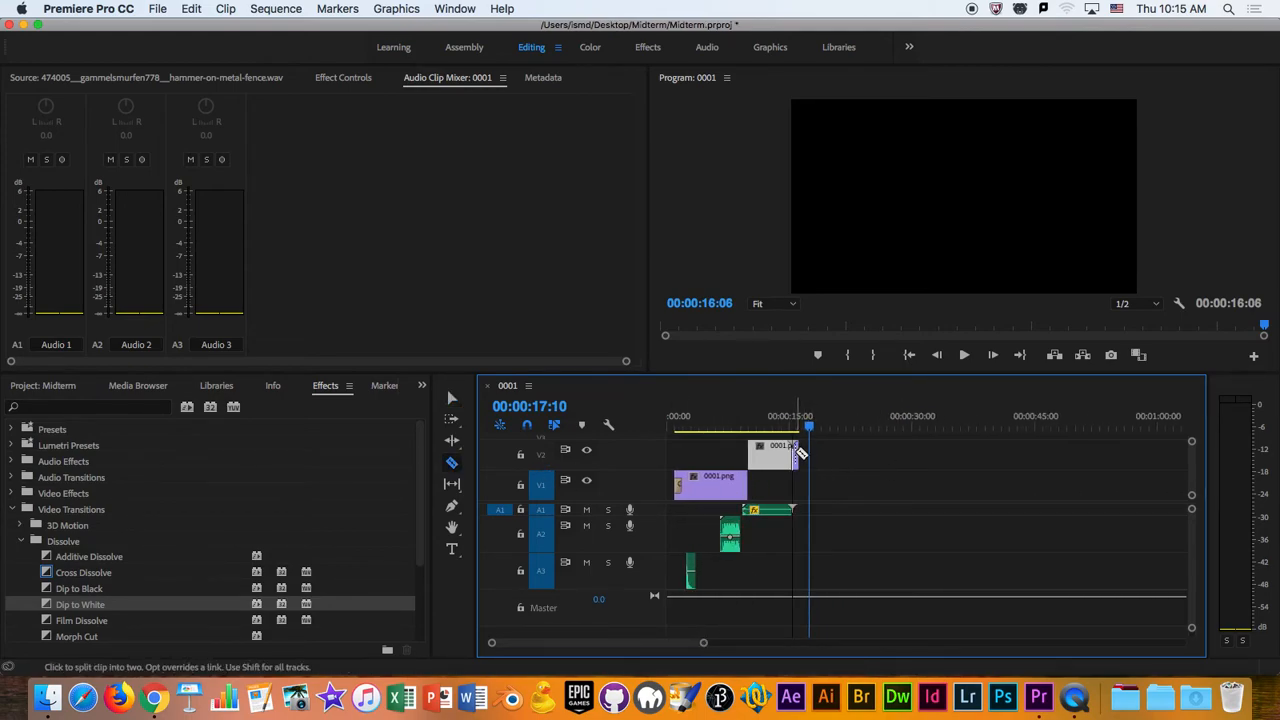
pyautogui.press('v')
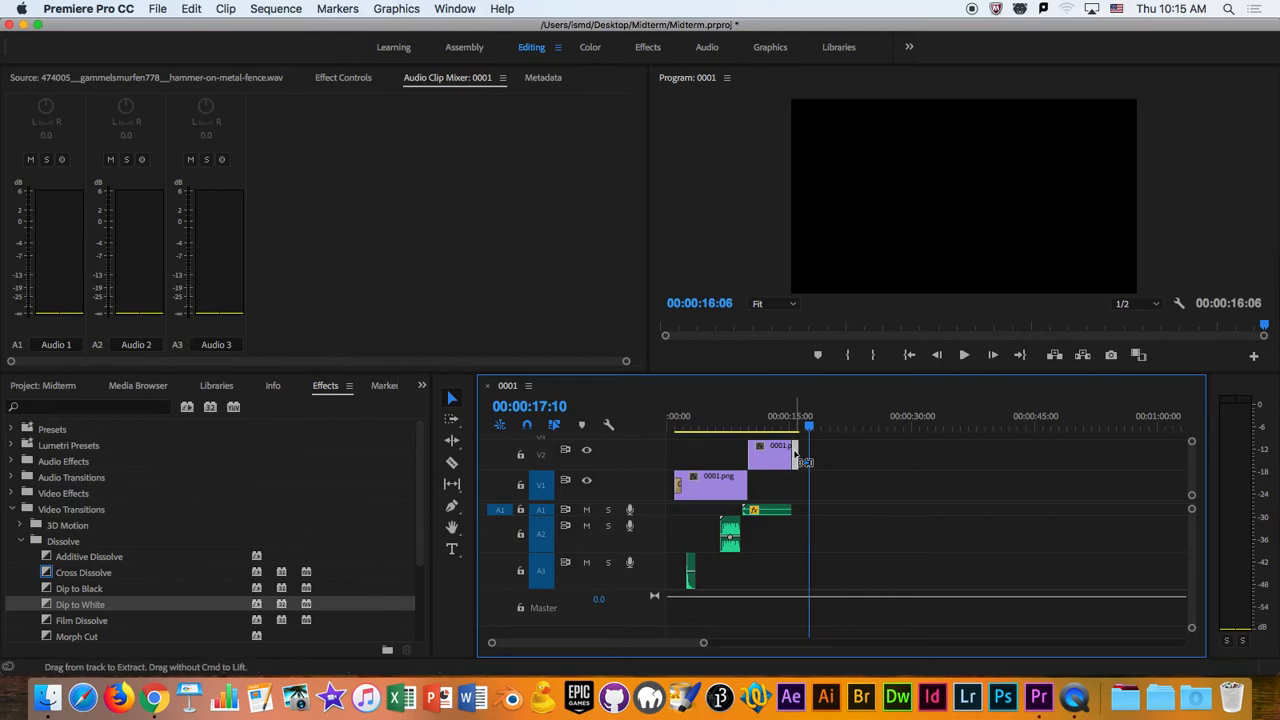
# - Try placing a copy of the cut-off piece on V1 at about 00:00:47, and delete it
pyautogui.press('super+v')
pyautogui.moveTo(813, 489); pyautogui.dragTo(1062, 505)
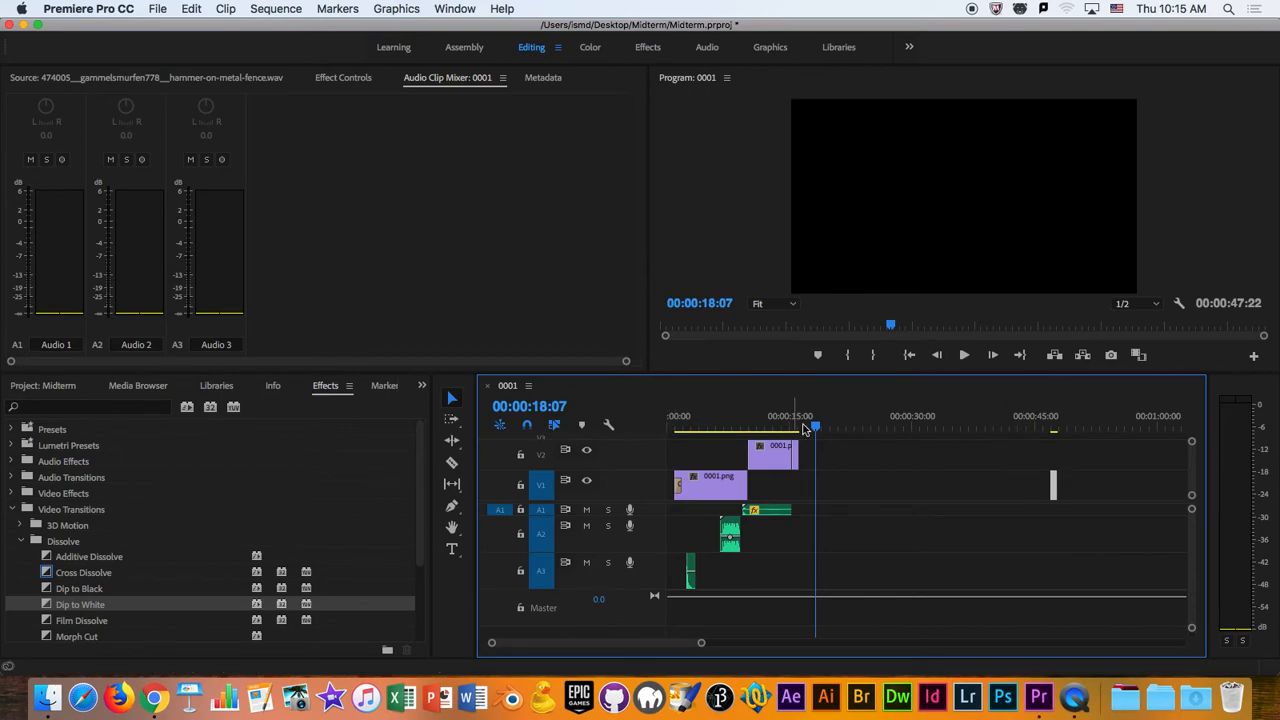
pyautogui.moveTo(1097, 487); pyautogui.dragTo(1015, 468)
pyautogui.press('Delete')
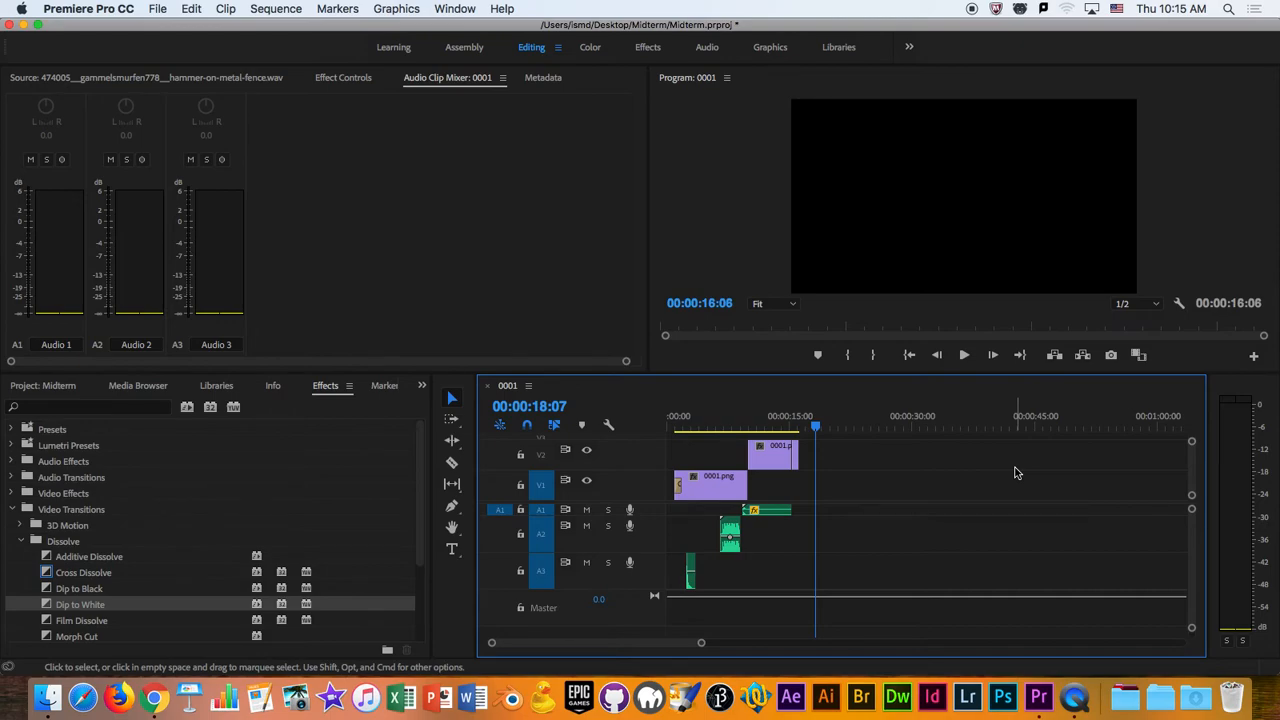
# - Mark the sequence's out point at 00:00:17:15, just past the end of the last clip
pyautogui.click(815, 430)
pyautogui.moveTo(815, 428)
pyautogui.mouseDown()
pyautogui.moveTo(797, 435)
pyautogui.moveTo(810, 433)
pyautogui.mouseUp()
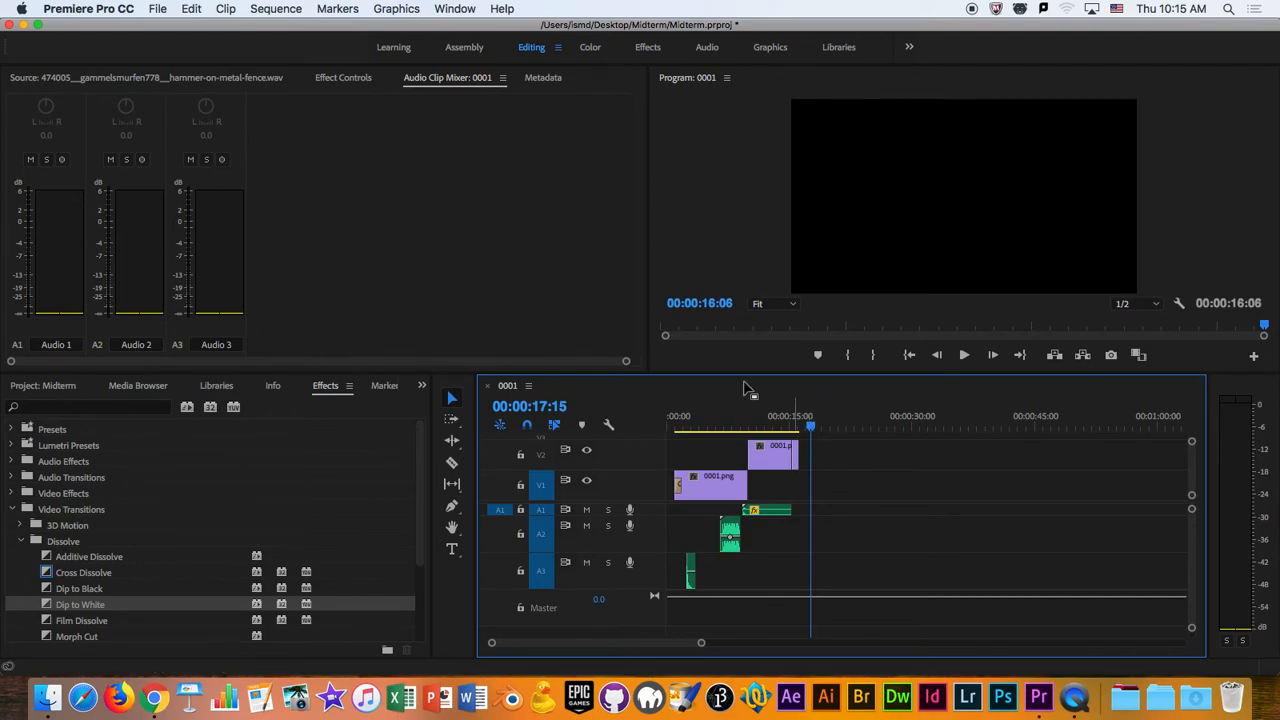
pyautogui.click(270, 8)
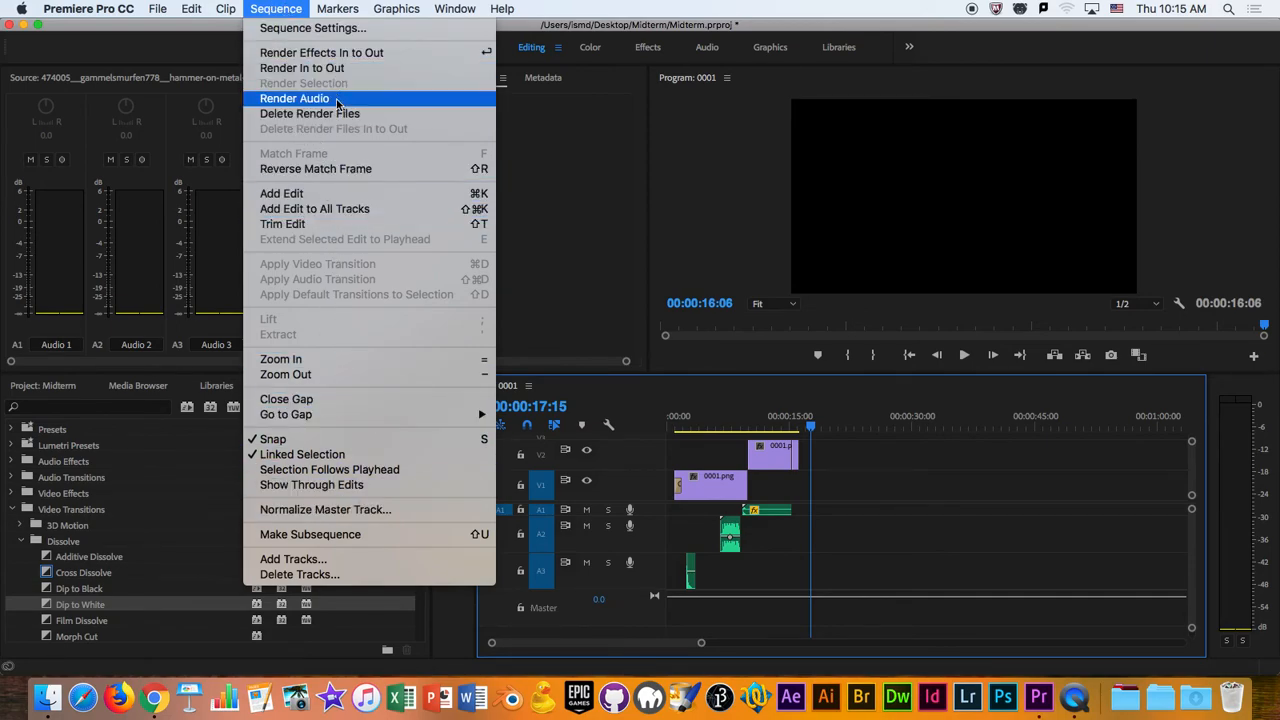
pyautogui.moveTo(330, 5)
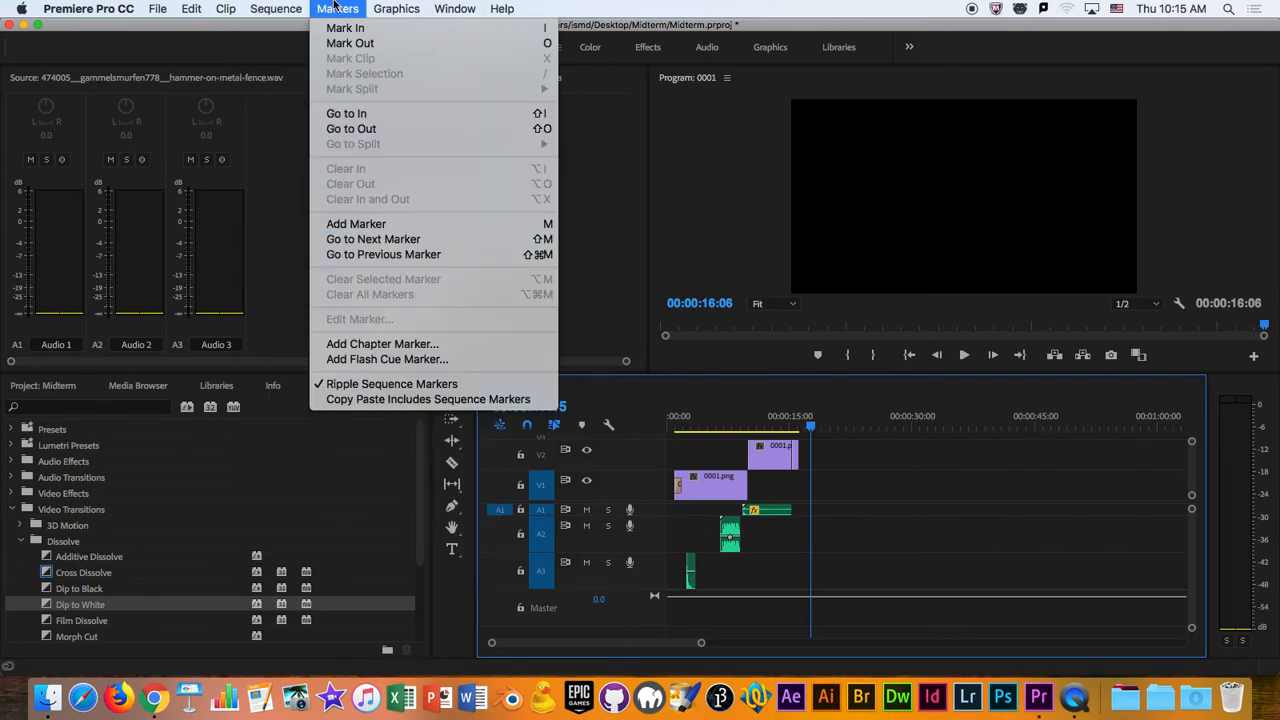
pyautogui.click(366, 44)
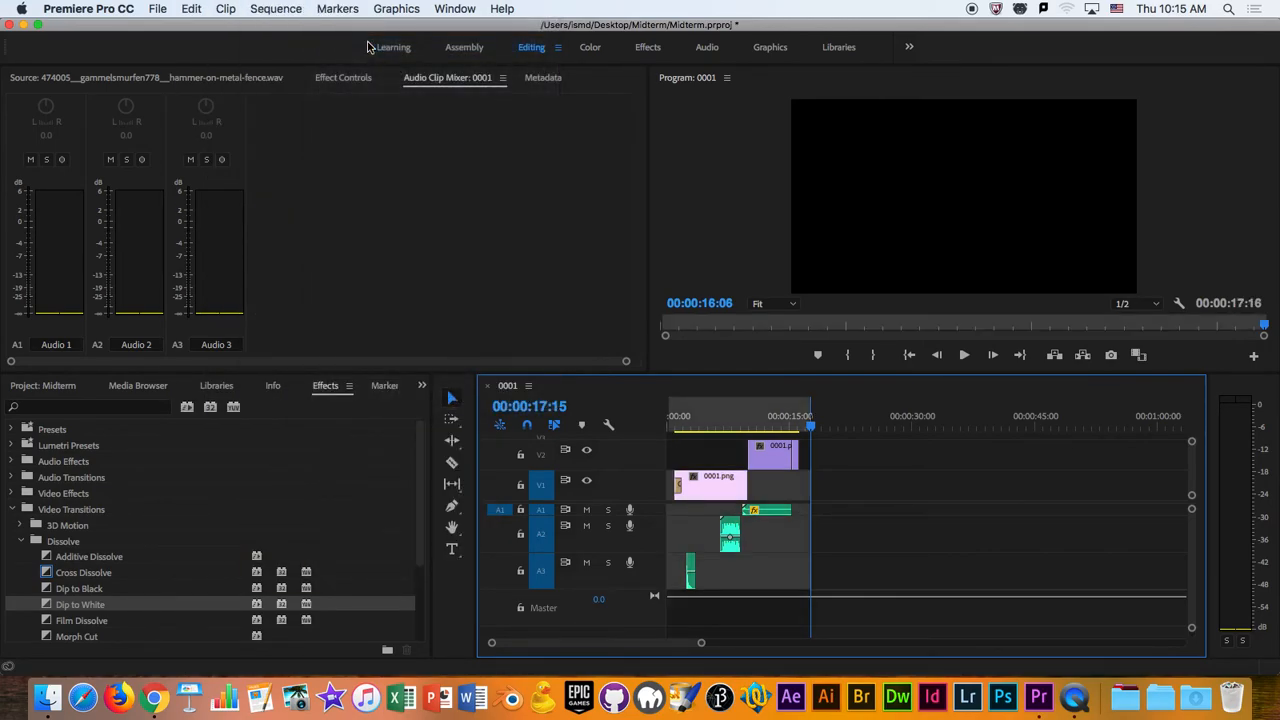
# - Mark the sequence's in point at 00:00:00:00
pyautogui.moveTo(777, 414); pyautogui.dragTo(650, 414)
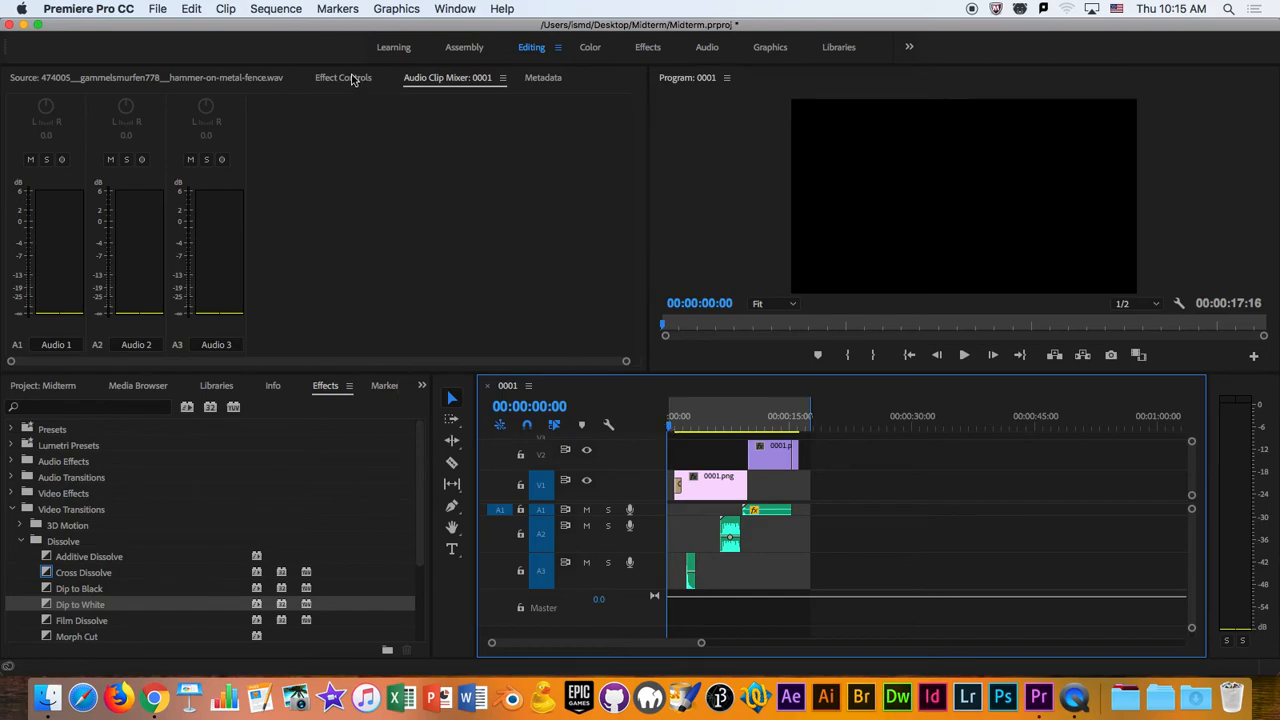
pyautogui.moveTo(669, 427)
pyautogui.mouseDown()
pyautogui.moveTo(686, 426)
pyautogui.moveTo(664, 422)
pyautogui.mouseUp()
pyautogui.click(330, 8)
pyautogui.click(345, 25)
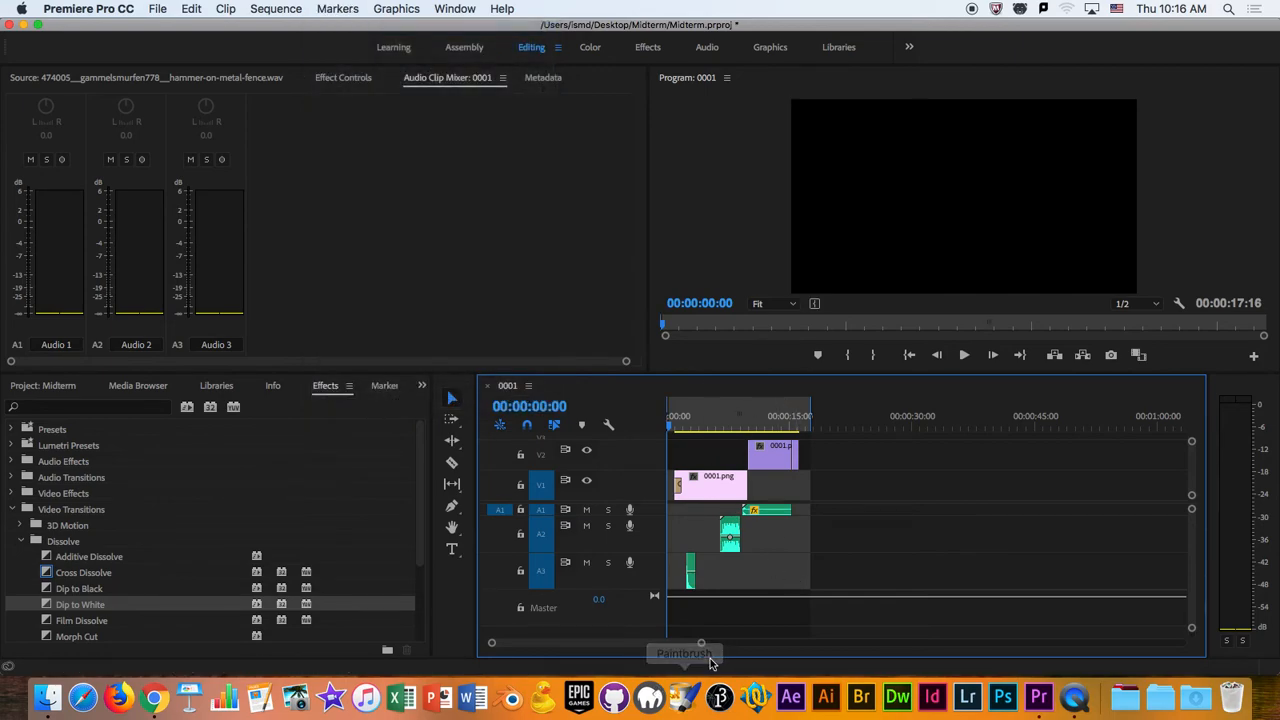
# - Move the out point slightly earlier so the marked range lasts 00:00:17:06
pyautogui.moveTo(700, 644); pyautogui.dragTo(633, 646)
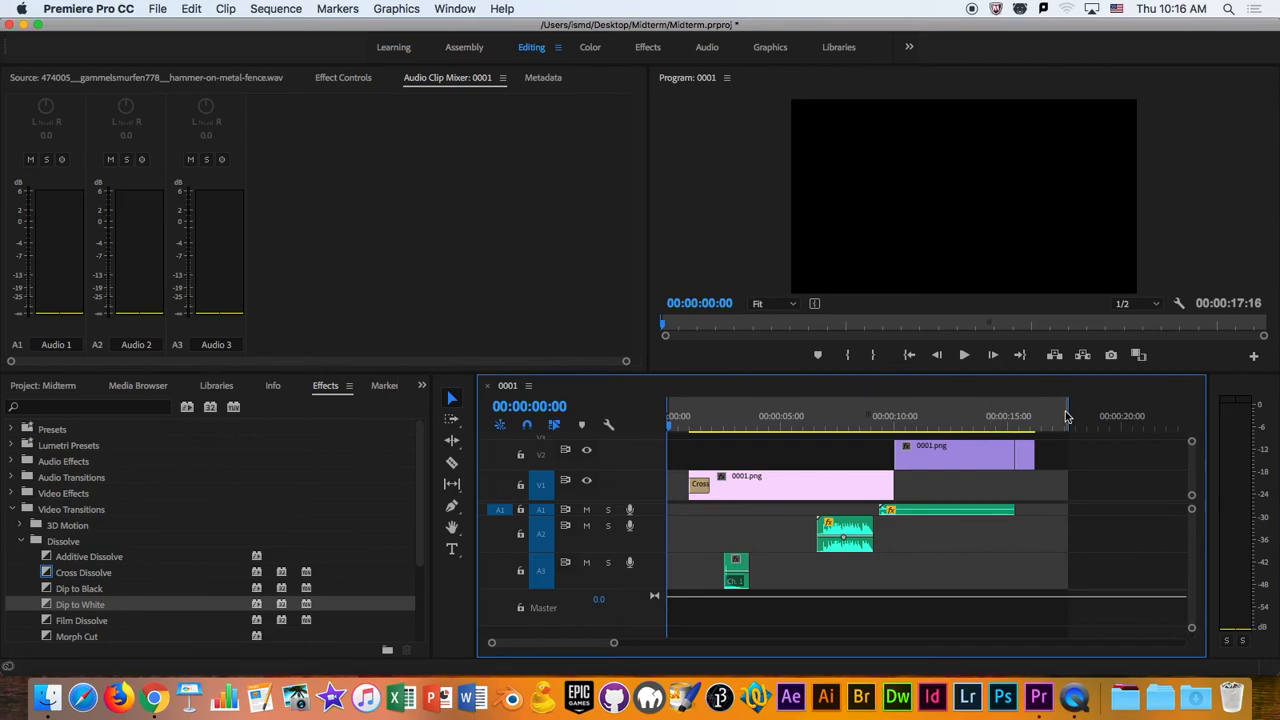
pyautogui.moveTo(1067, 415); pyautogui.dragTo(1058, 451)
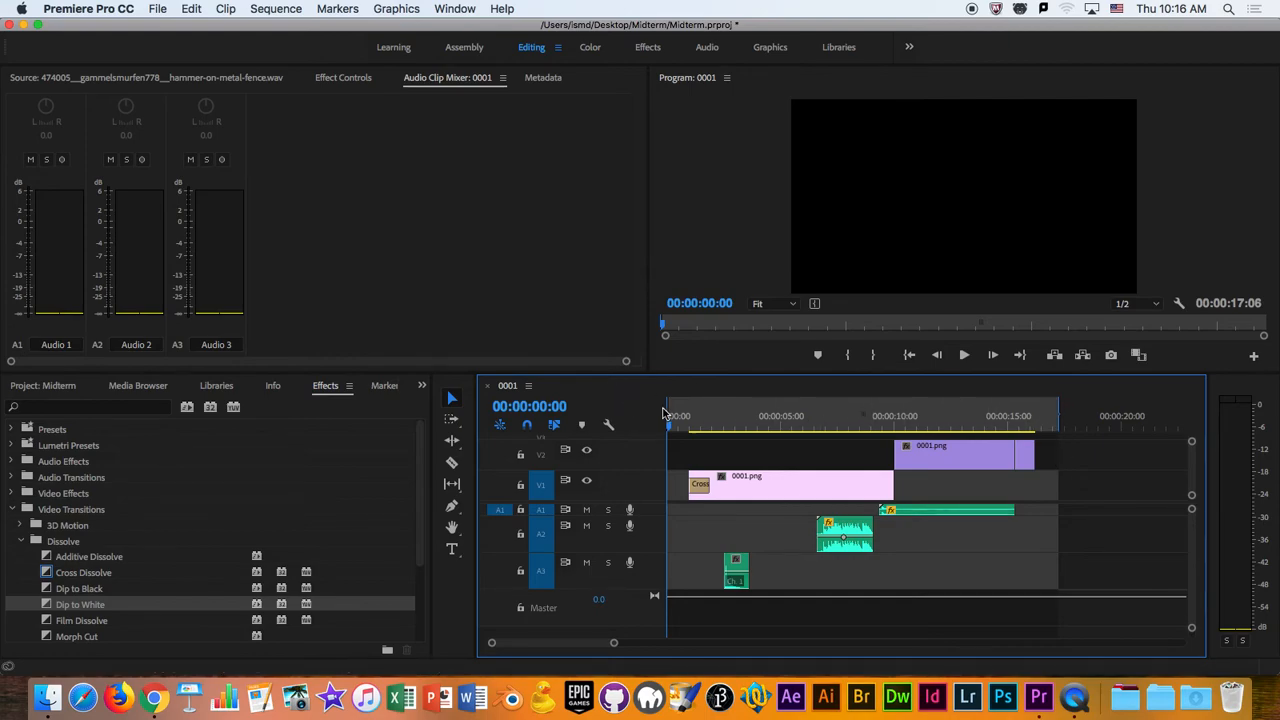
pyautogui.moveTo(668, 407)
pyautogui.mouseDown()
pyautogui.moveTo(743, 417)
pyautogui.moveTo(649, 420)
pyautogui.mouseUp()
# - Save the Midterm project and open the media export settings for the sequence
pyautogui.click(162, 9)
pyautogui.click(198, 175)
pyautogui.click(159, 9)
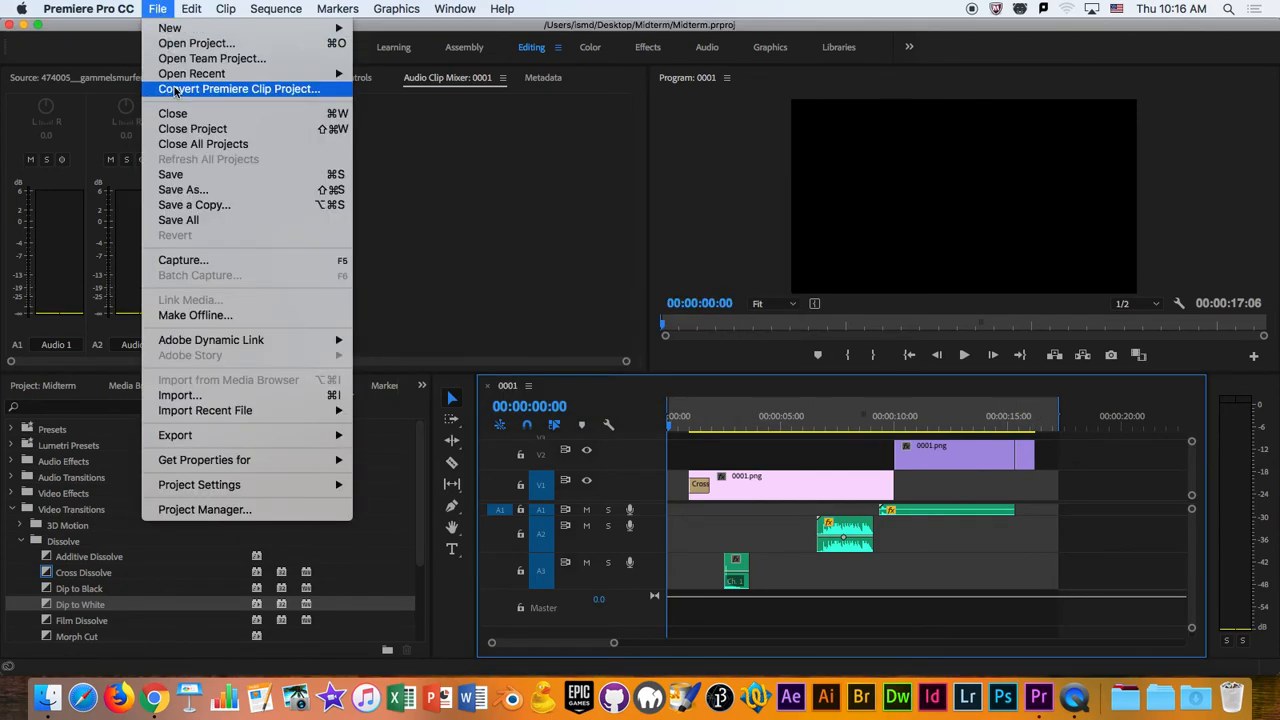
pyautogui.moveTo(310, 435)
pyautogui.click(417, 435)
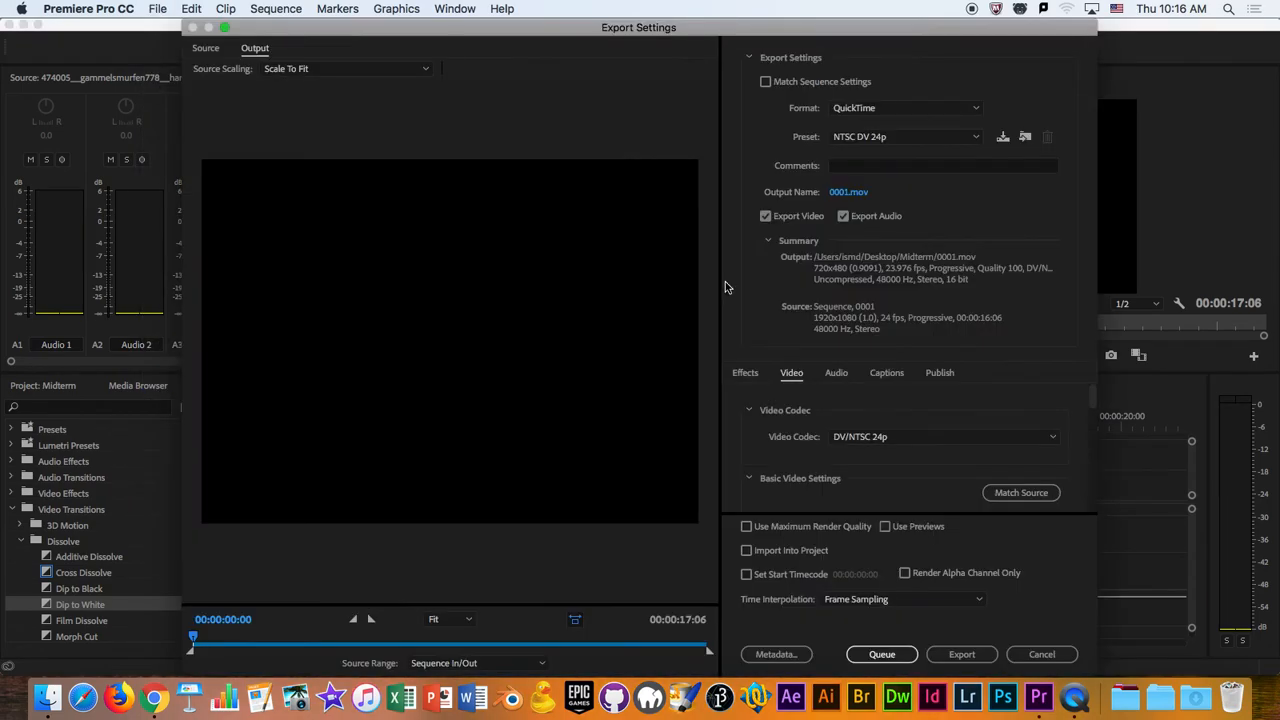
# - Set the export format to H.264 with the YouTube 1080p HD preset
pyautogui.click(910, 110)
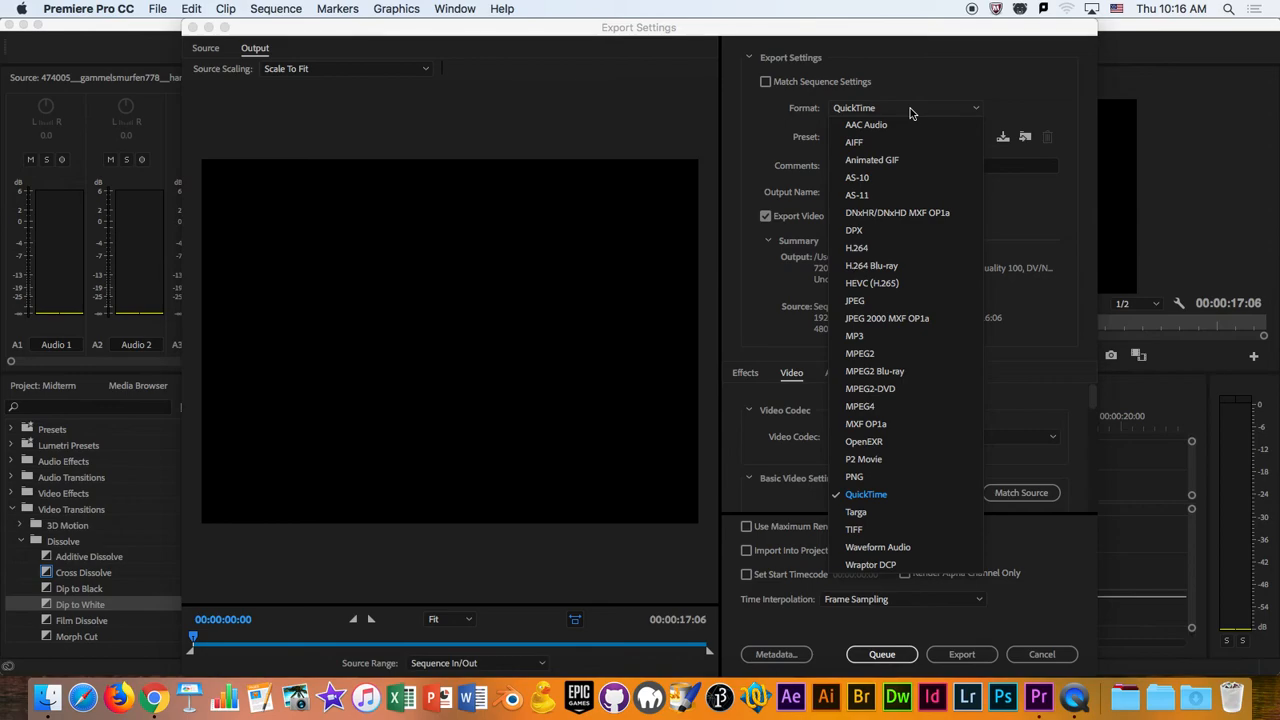
pyautogui.click(900, 248)
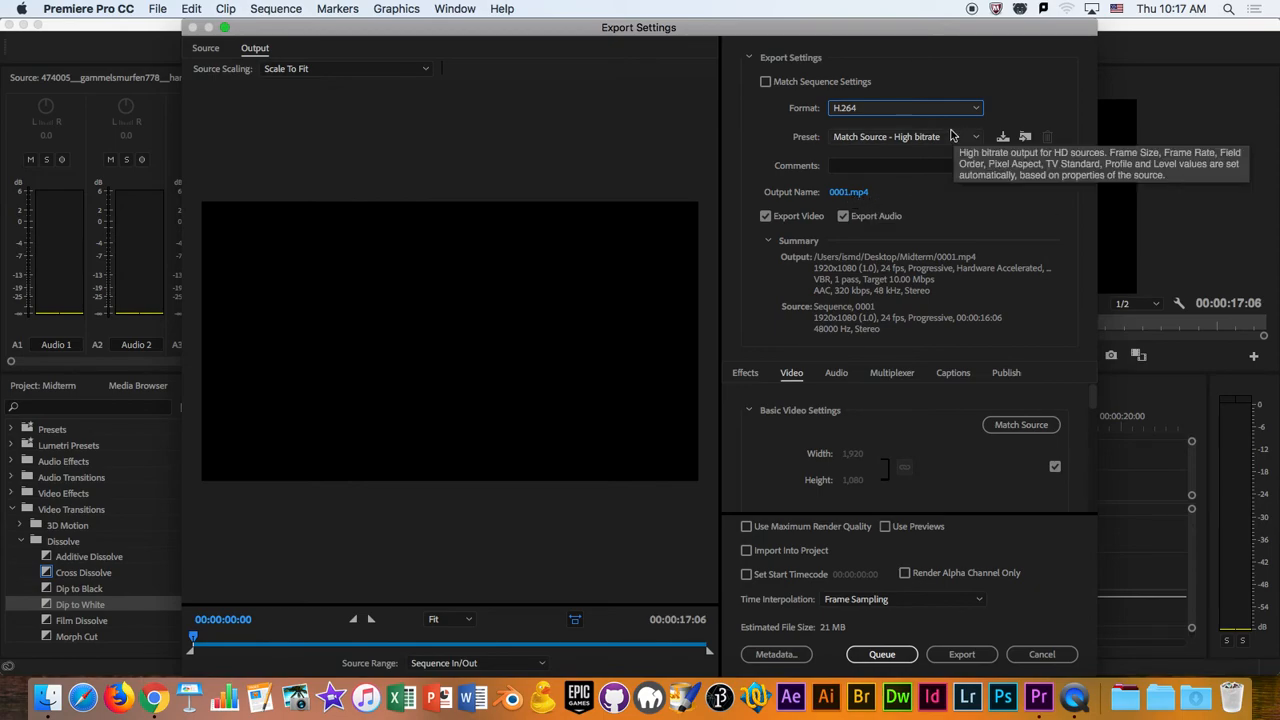
pyautogui.click(903, 137)
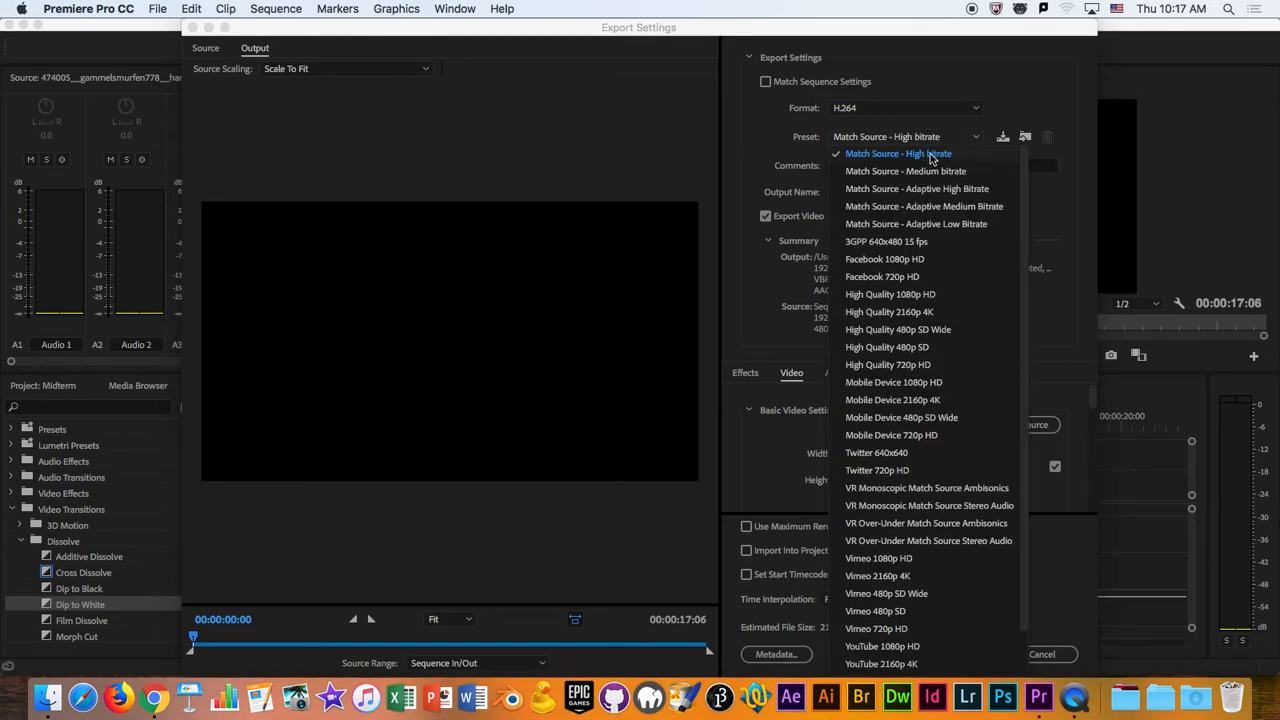
pyautogui.click(793, 124)
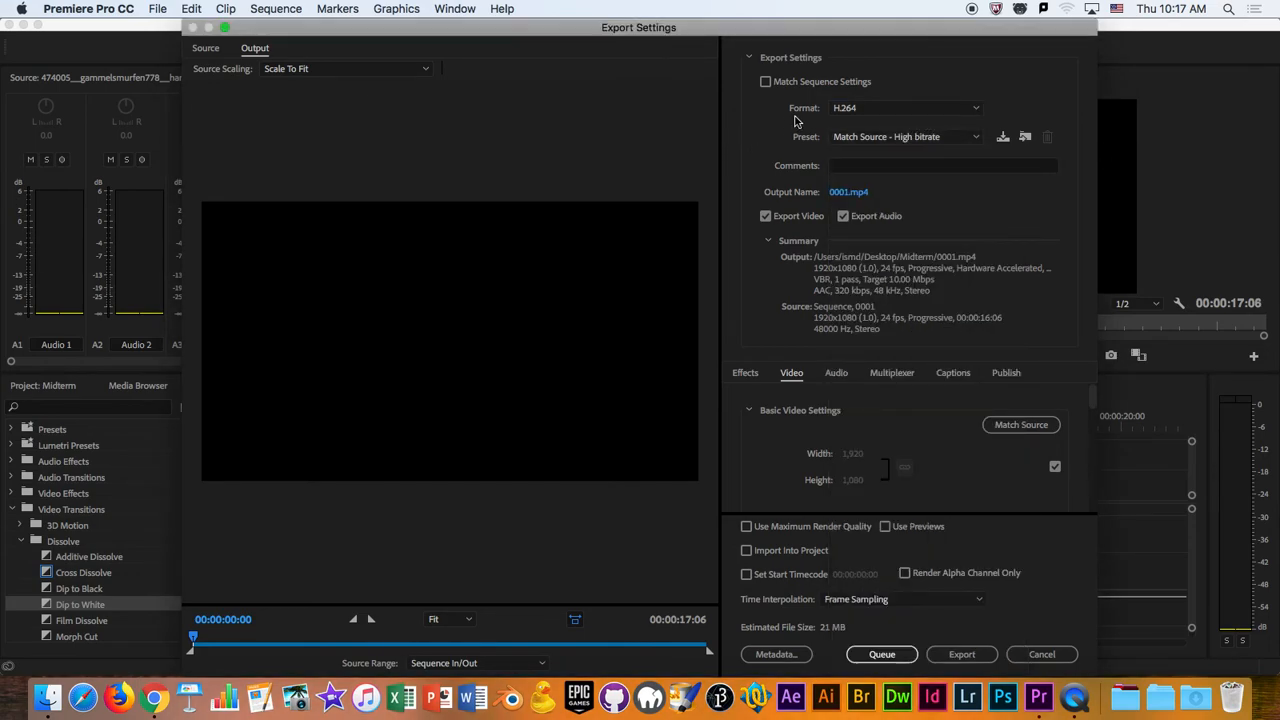
pyautogui.click(924, 141)
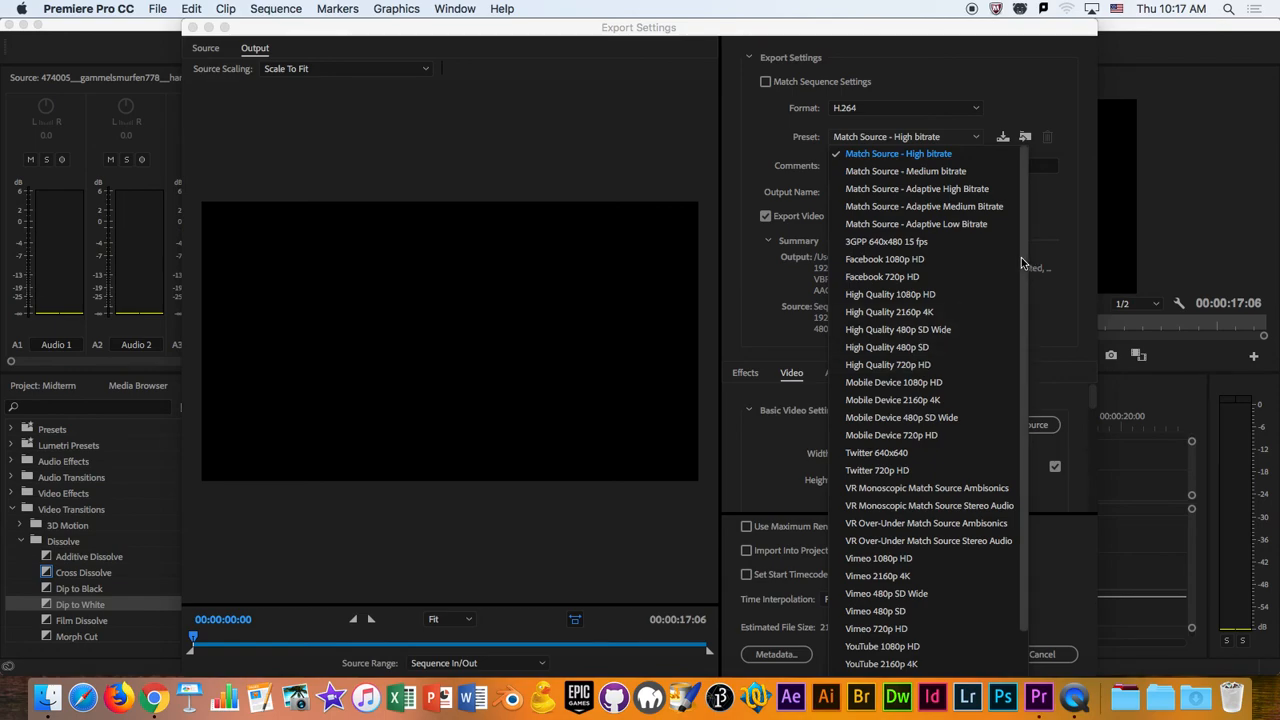
pyautogui.scroll(-3, 930, 490)
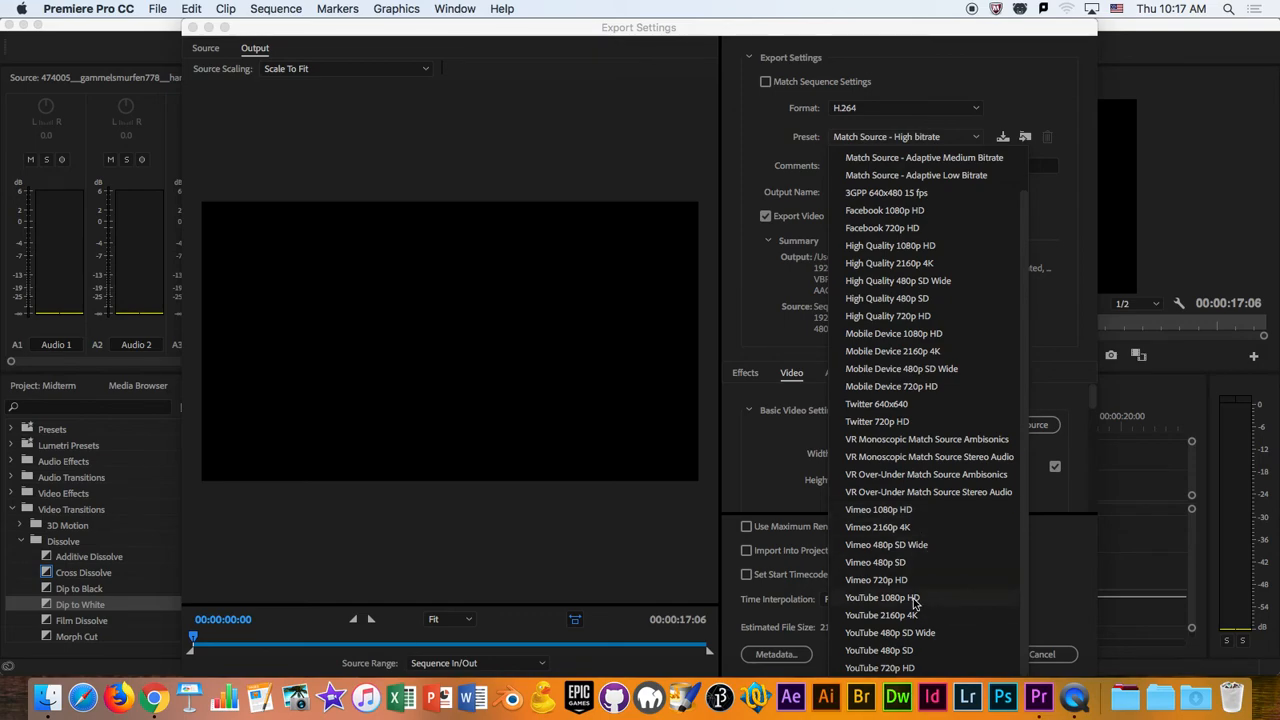
pyautogui.click(880, 597)
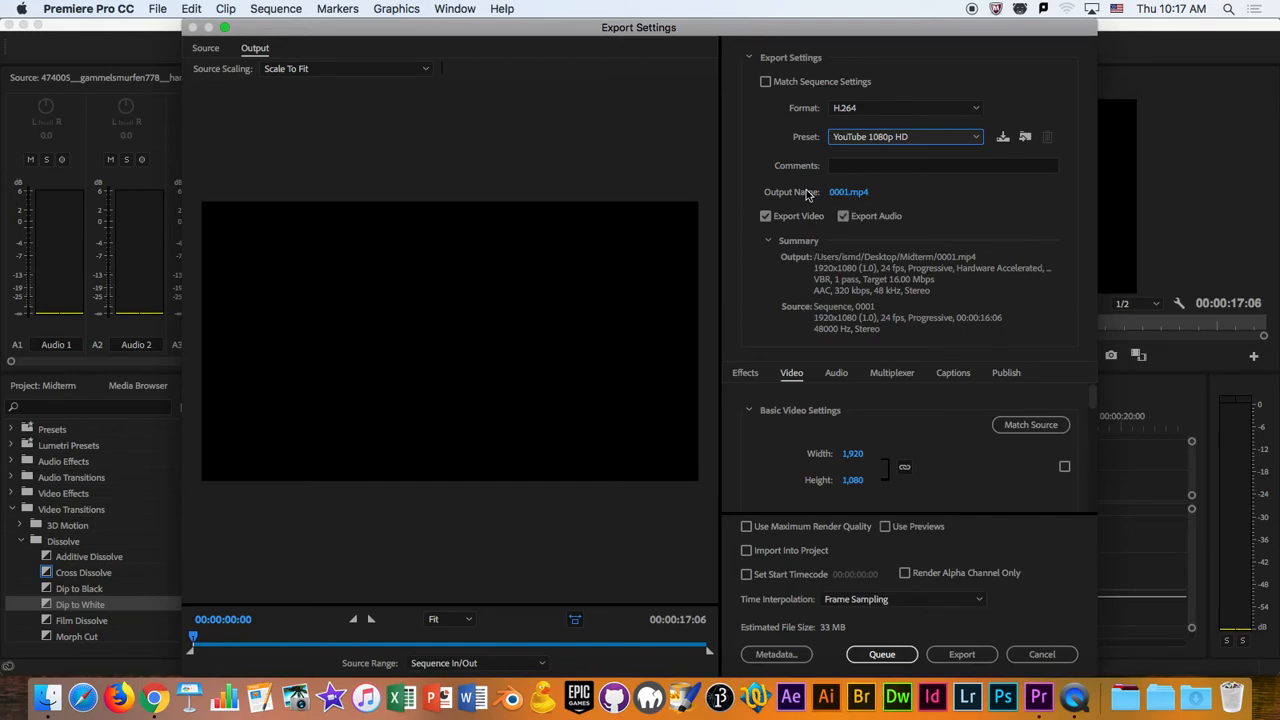
# - Name the export output file Midterm in the Midterm folder
pyautogui.click(845, 193)
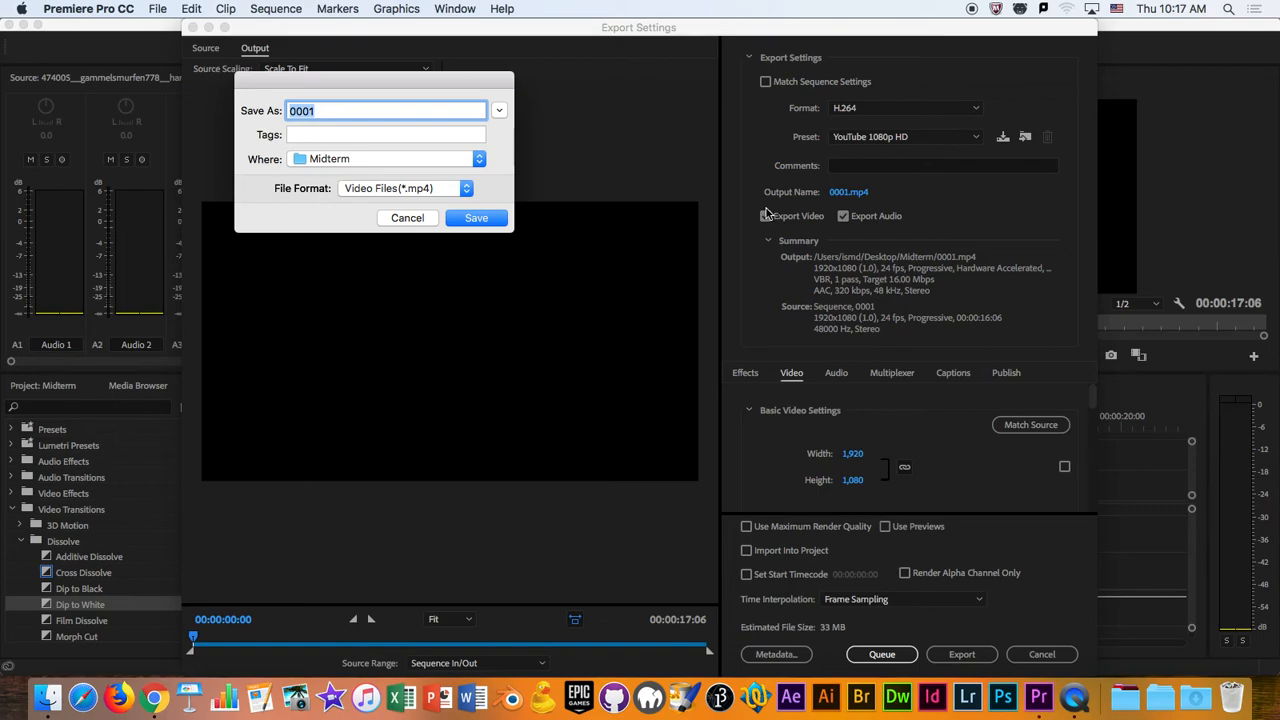
pyautogui.write('Midterm')
pyautogui.click(464, 220)
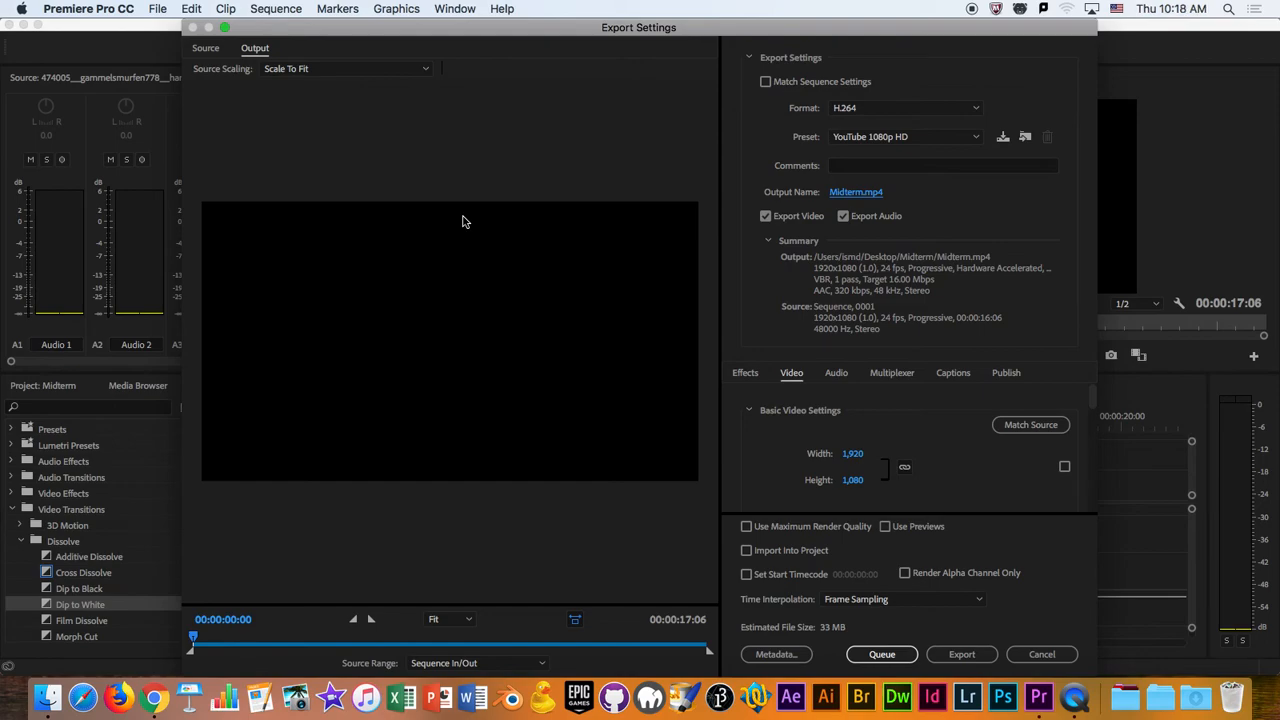
# - Review the basic video settings and compare the source and output previews at 00:00:05:08 and 00:00:04:11
pyautogui.scroll(-2, 1097, 410)
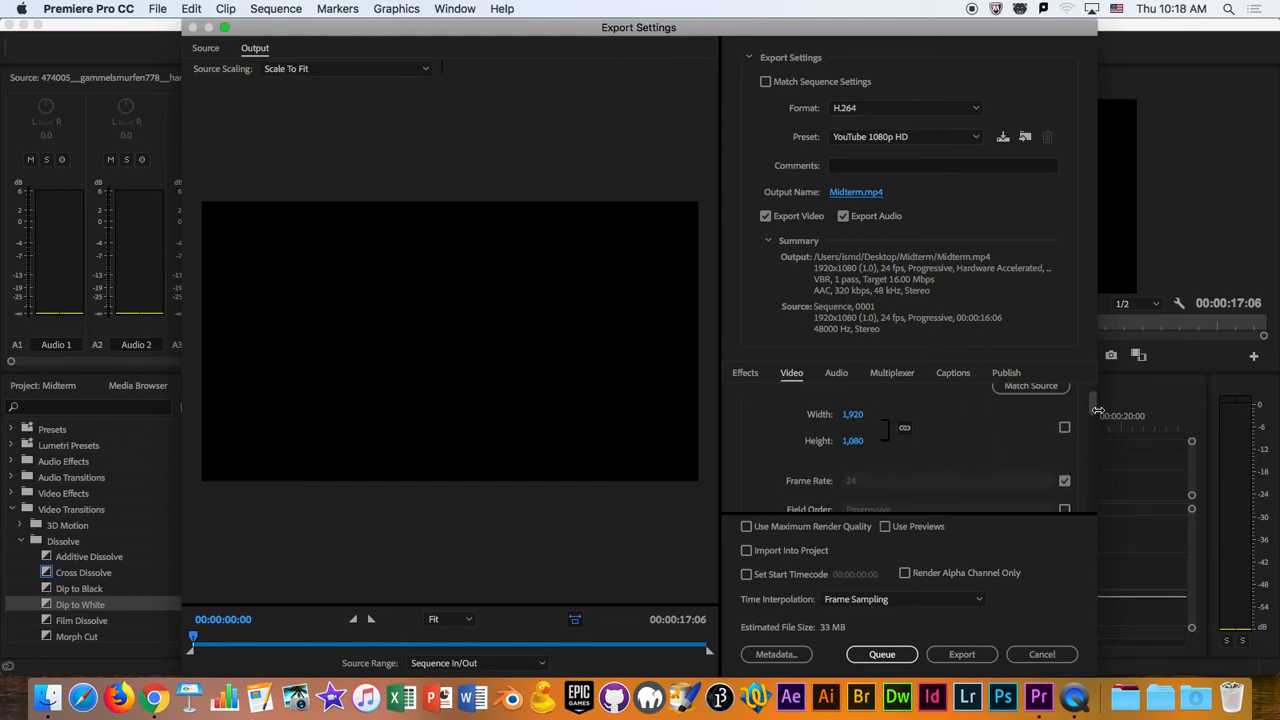
pyautogui.scroll(2, 1097, 410)
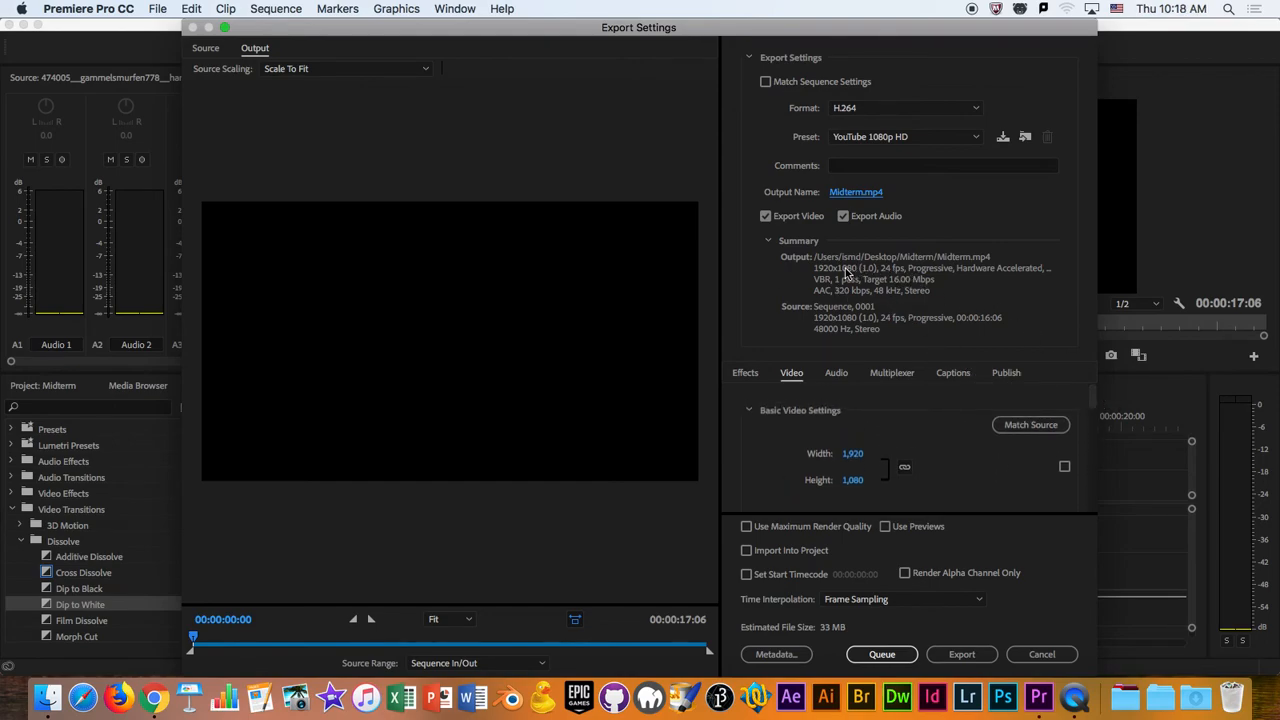
pyautogui.click(207, 50)
pyautogui.click(250, 50)
pyautogui.click(207, 51)
pyautogui.click(255, 48)
pyautogui.click(205, 48)
pyautogui.click(324, 640)
pyautogui.moveTo(324, 640); pyautogui.dragTo(352, 645)
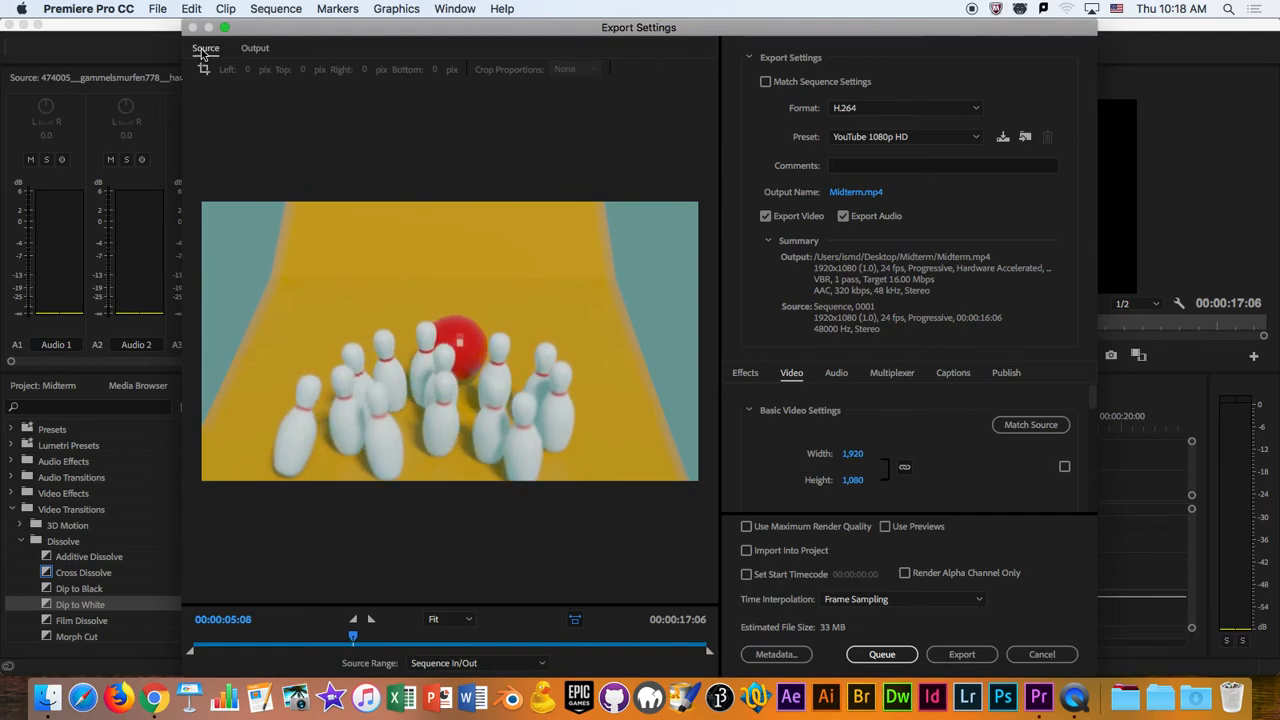
pyautogui.click(264, 49)
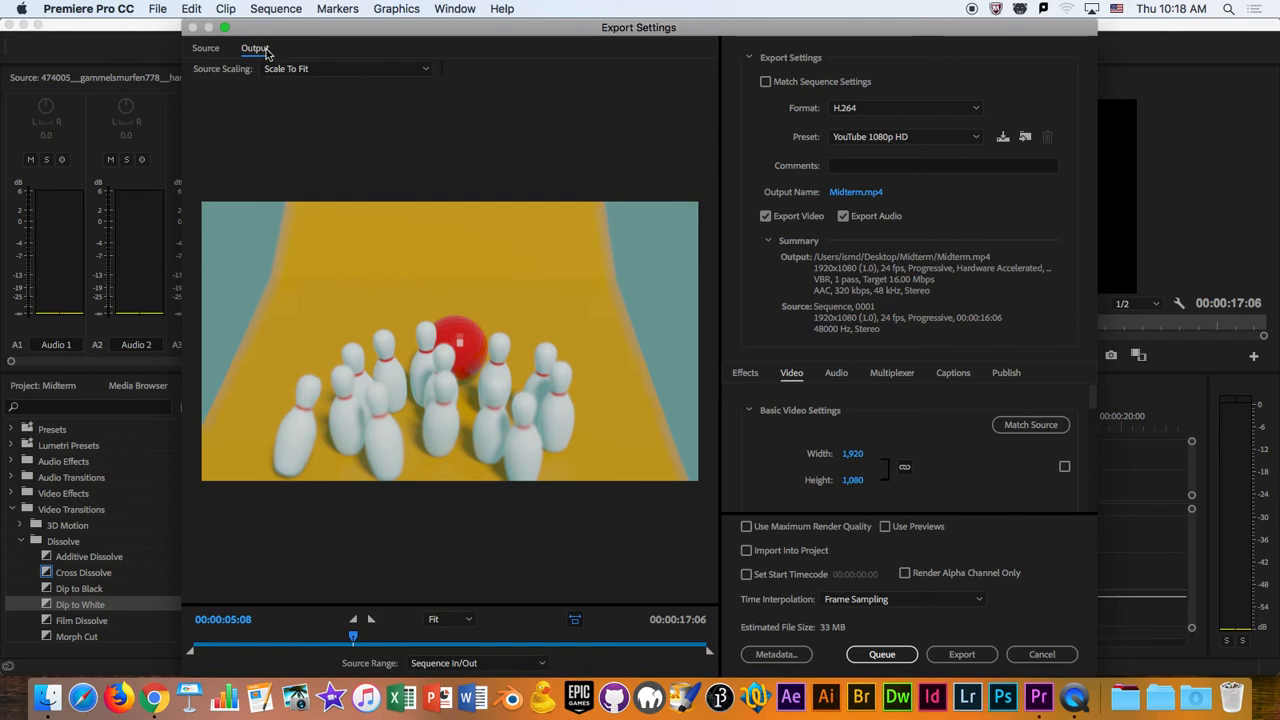
pyautogui.click(256, 48)
pyautogui.moveTo(353, 637); pyautogui.dragTo(326, 640)
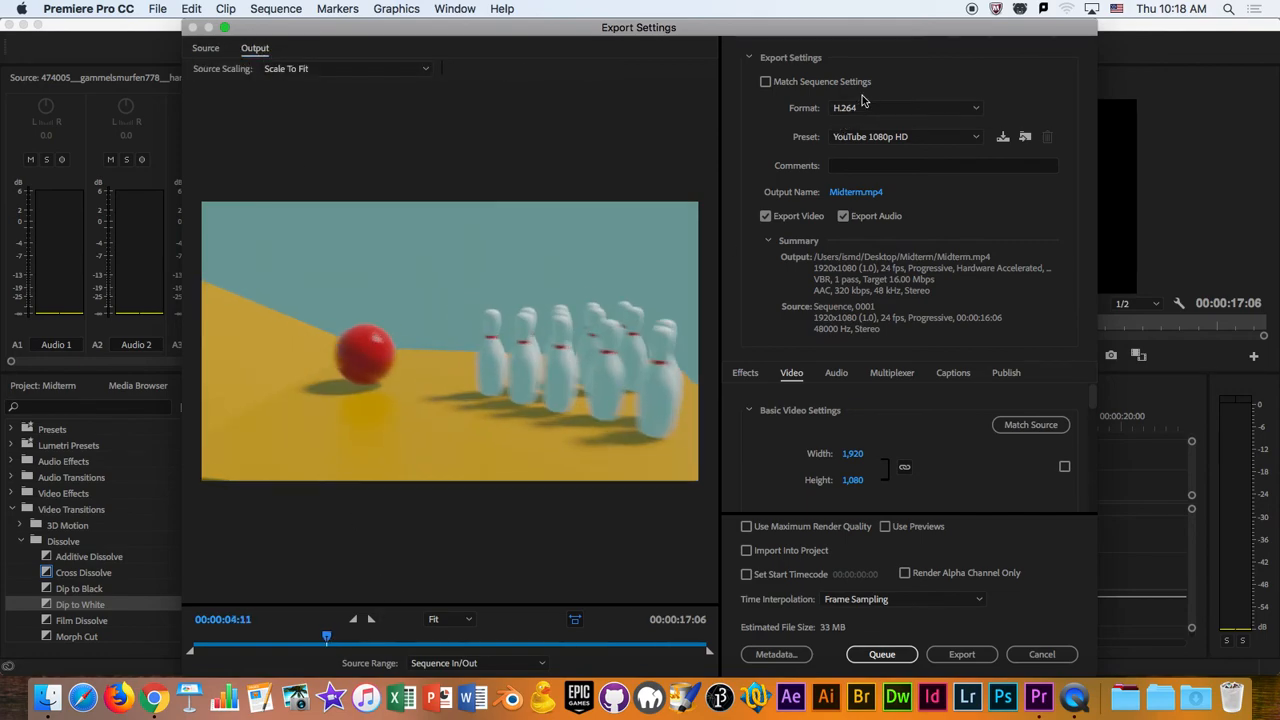
# - Switch the export format to QuickTime
pyautogui.click(866, 107)
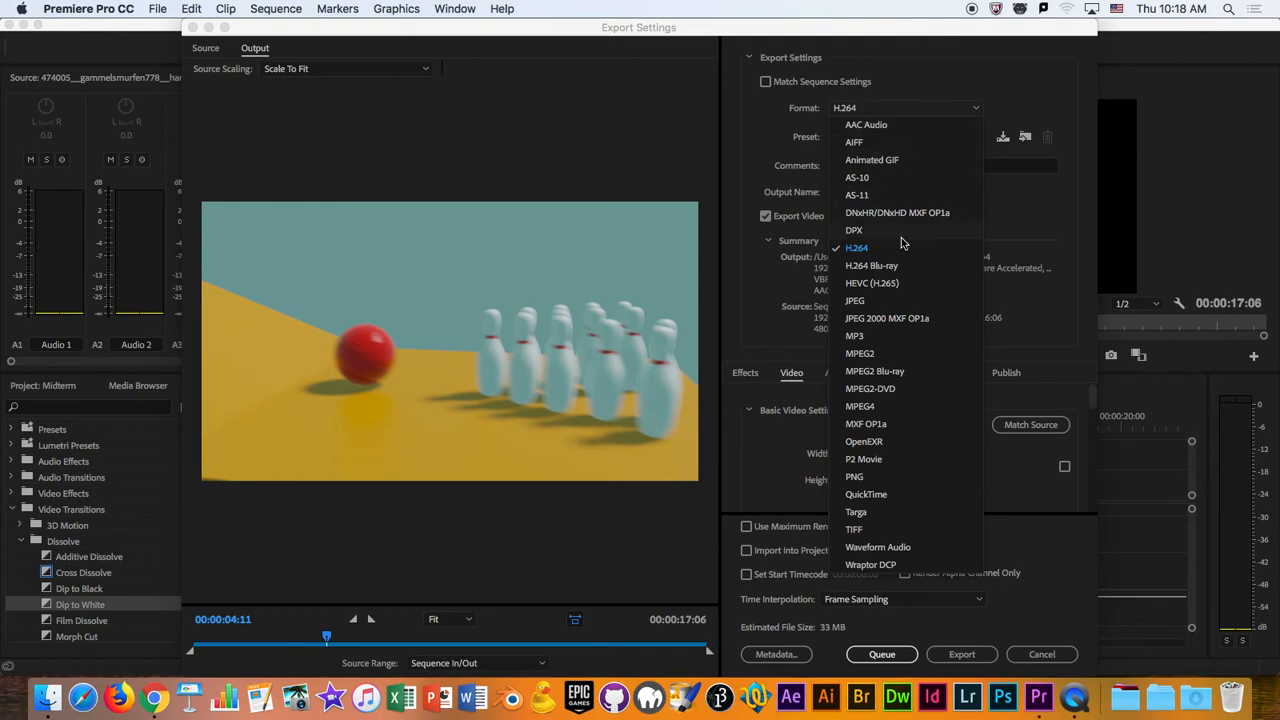
pyautogui.click(866, 510)
pyautogui.click(875, 112)
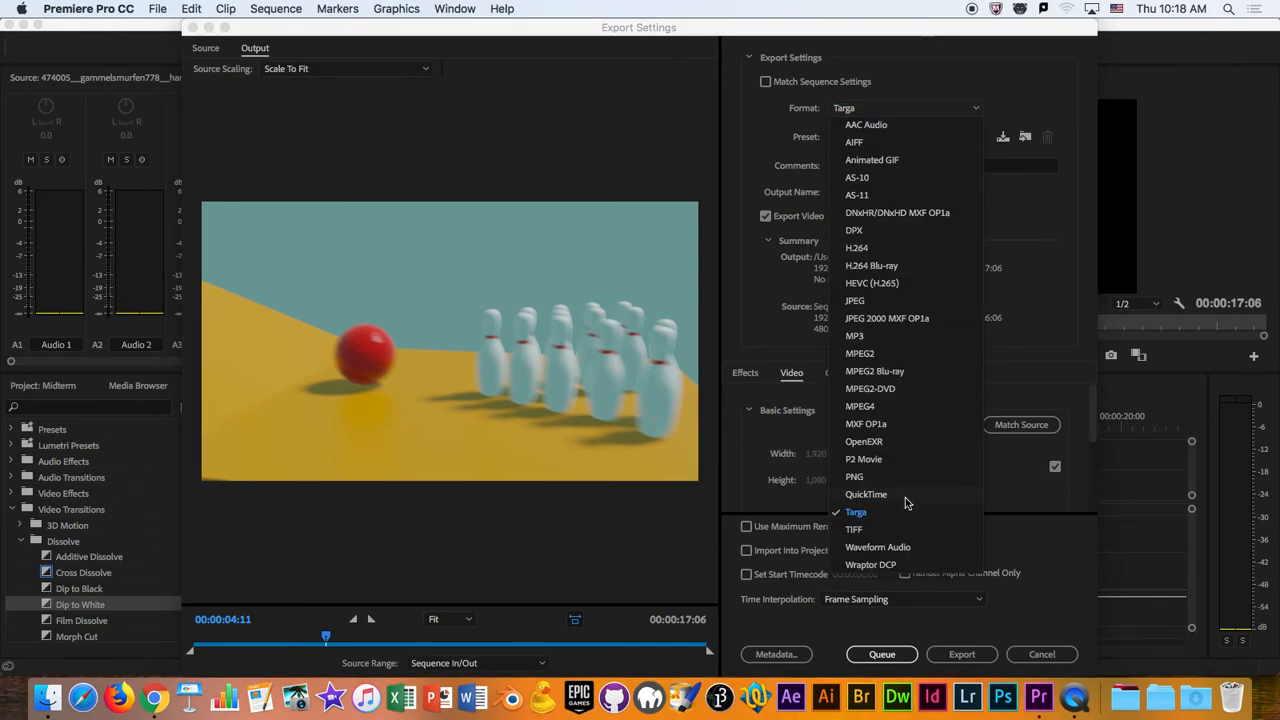
pyautogui.click(906, 495)
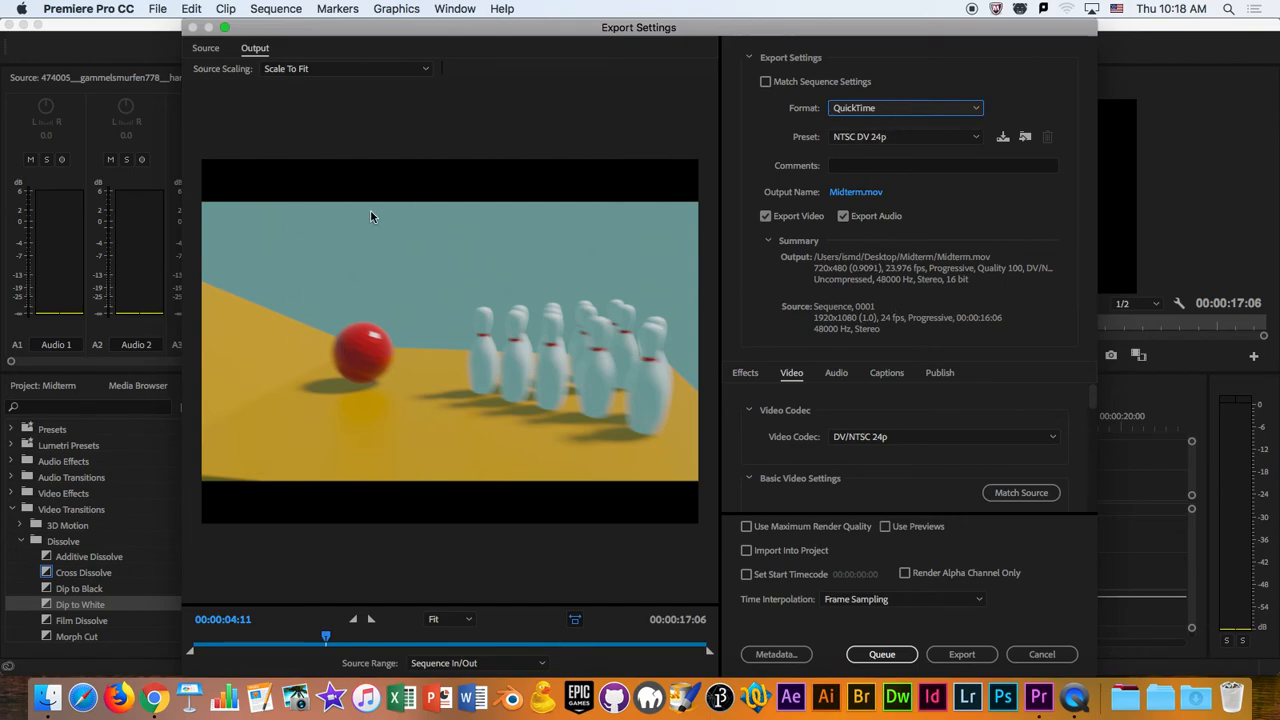
# - Check the output preview and export summary for the QuickTime format
pyautogui.click(255, 50)
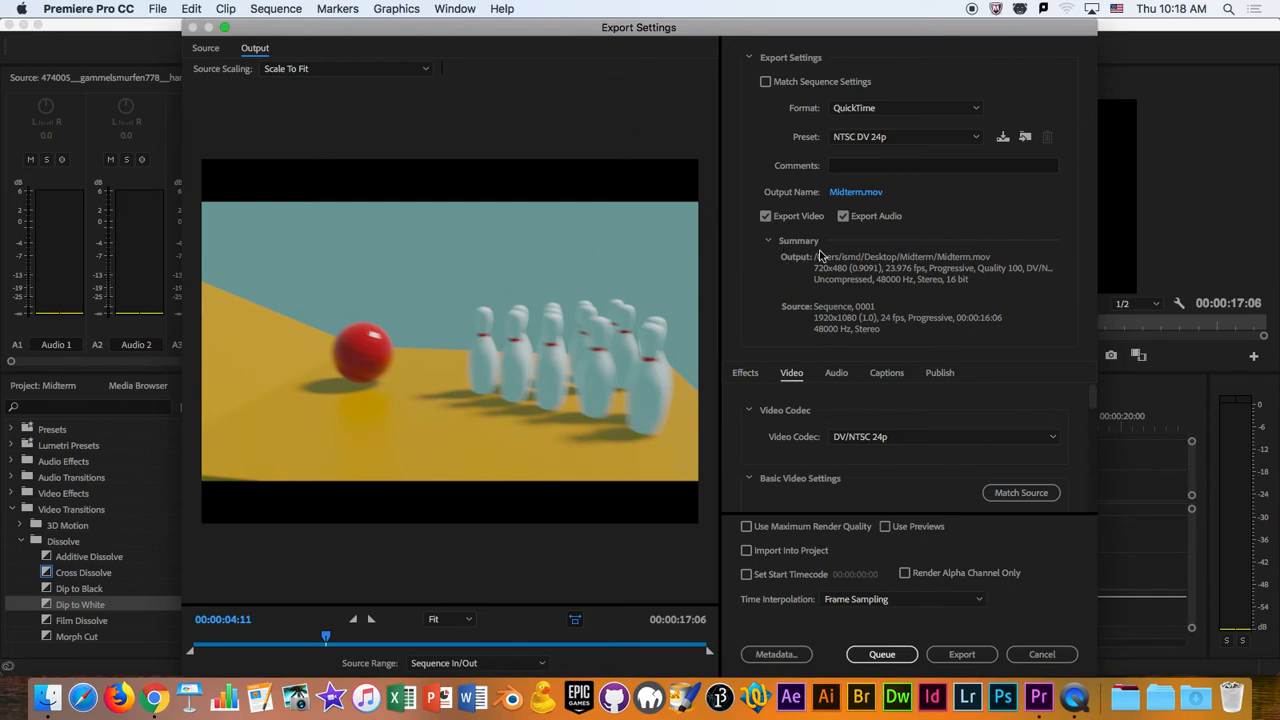
pyautogui.click(768, 242)
pyautogui.click(768, 242)
# - Set the export format back to H.264 and choose the YouTube 1080p HD preset
pyautogui.click(873, 111)
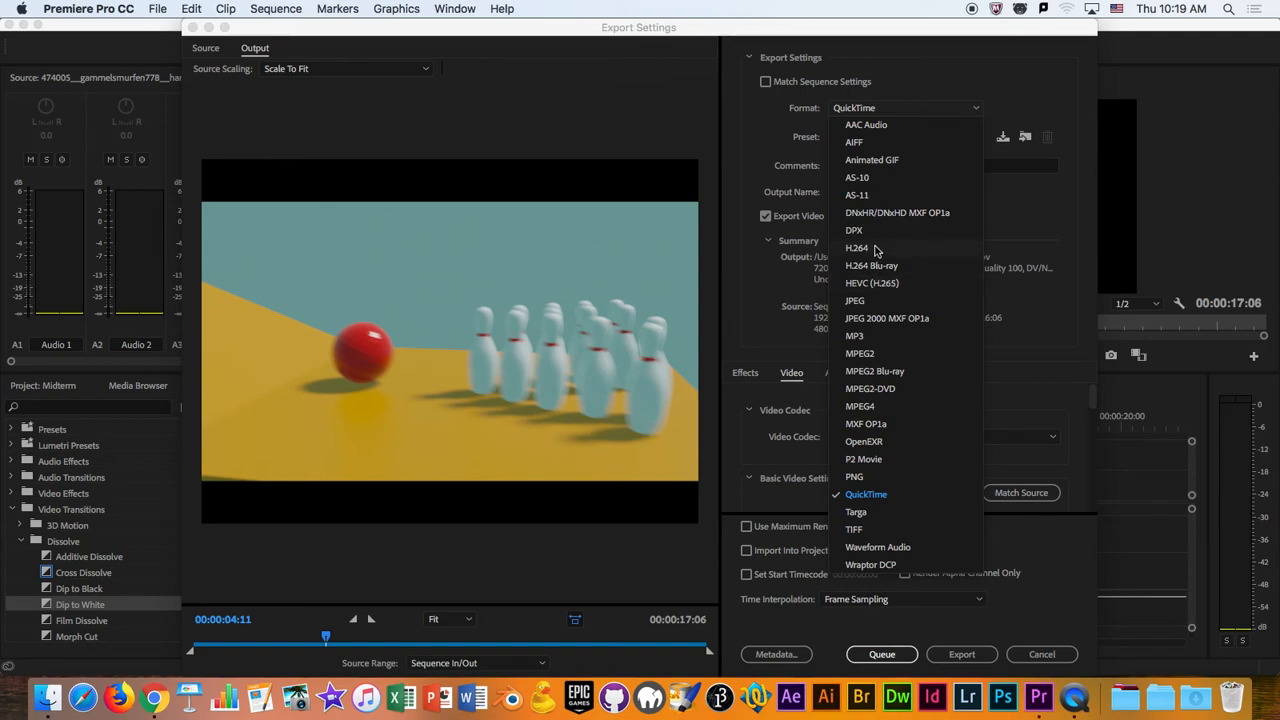
pyautogui.click(875, 249)
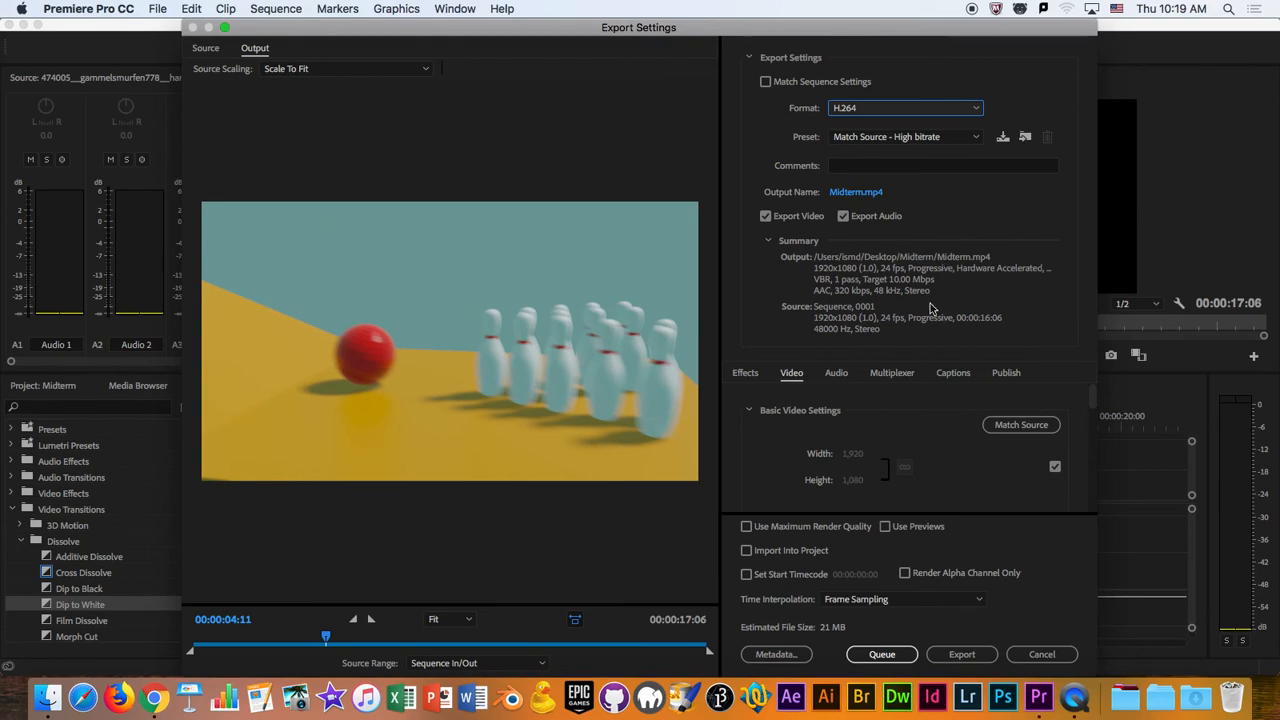
pyautogui.click(900, 137)
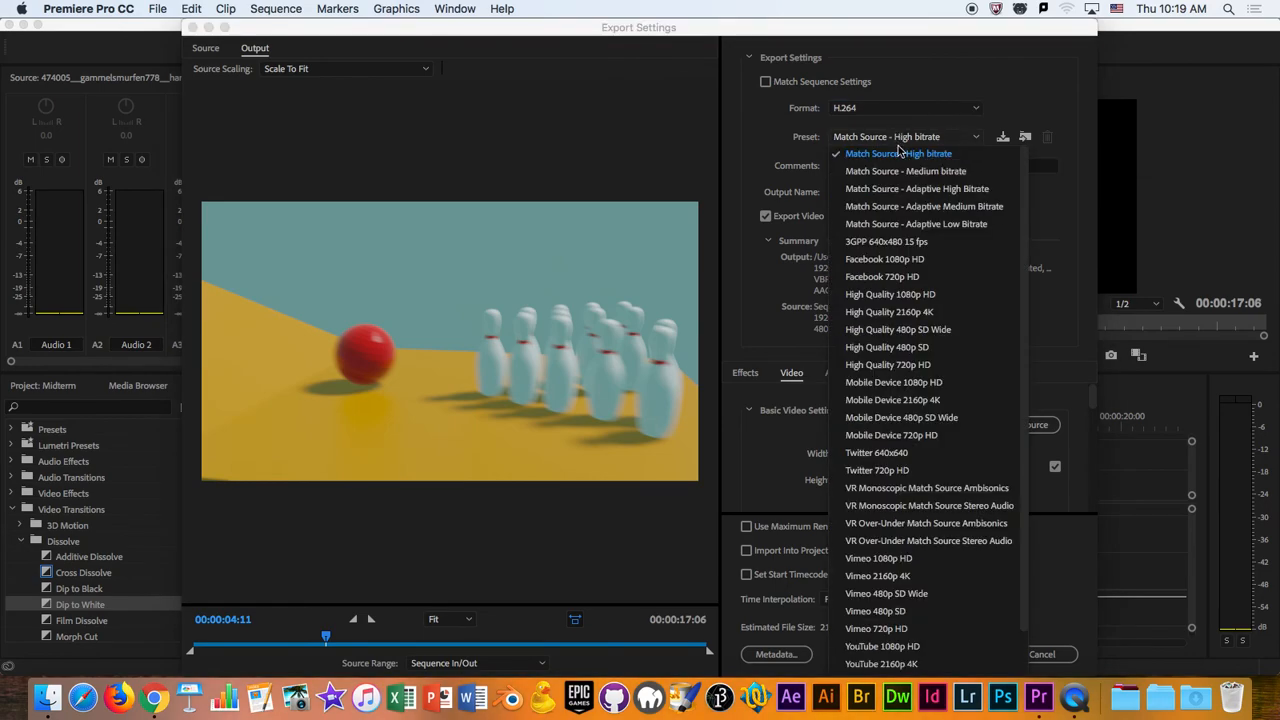
pyautogui.click(908, 646)
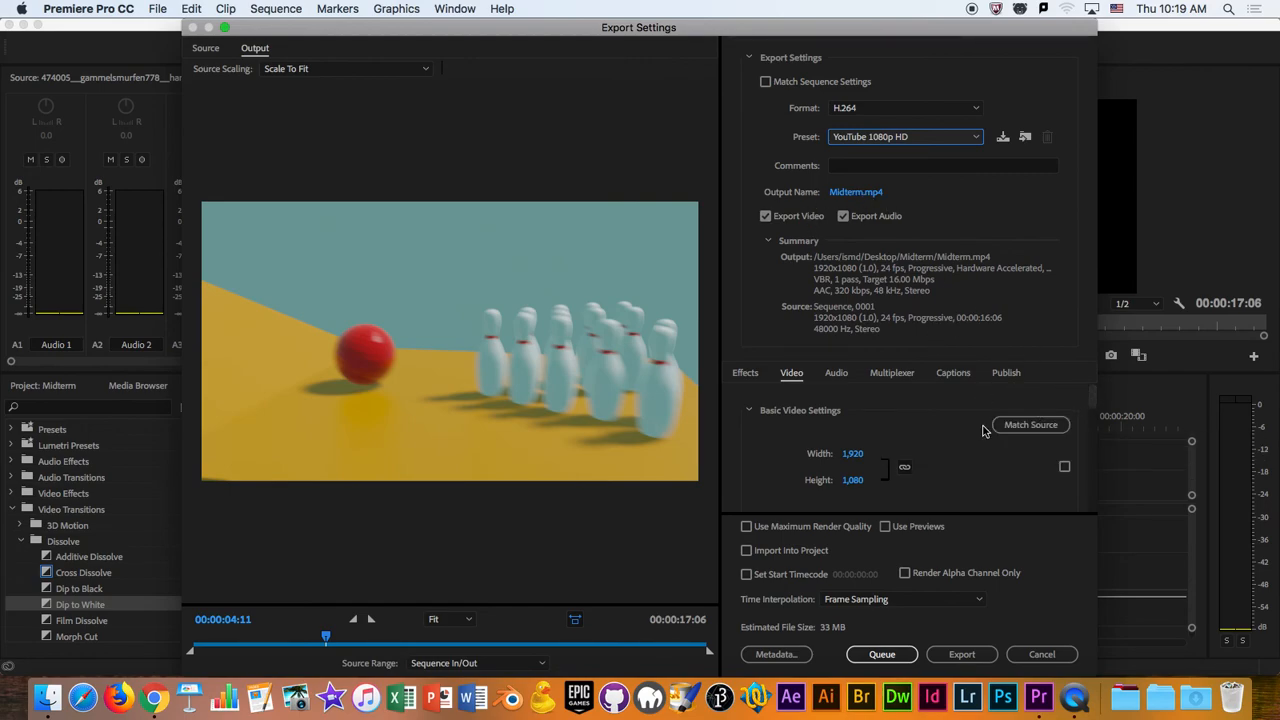
# - Check the output preview and basic video settings, and export the video immediately with the current settings
pyautogui.click(261, 50)
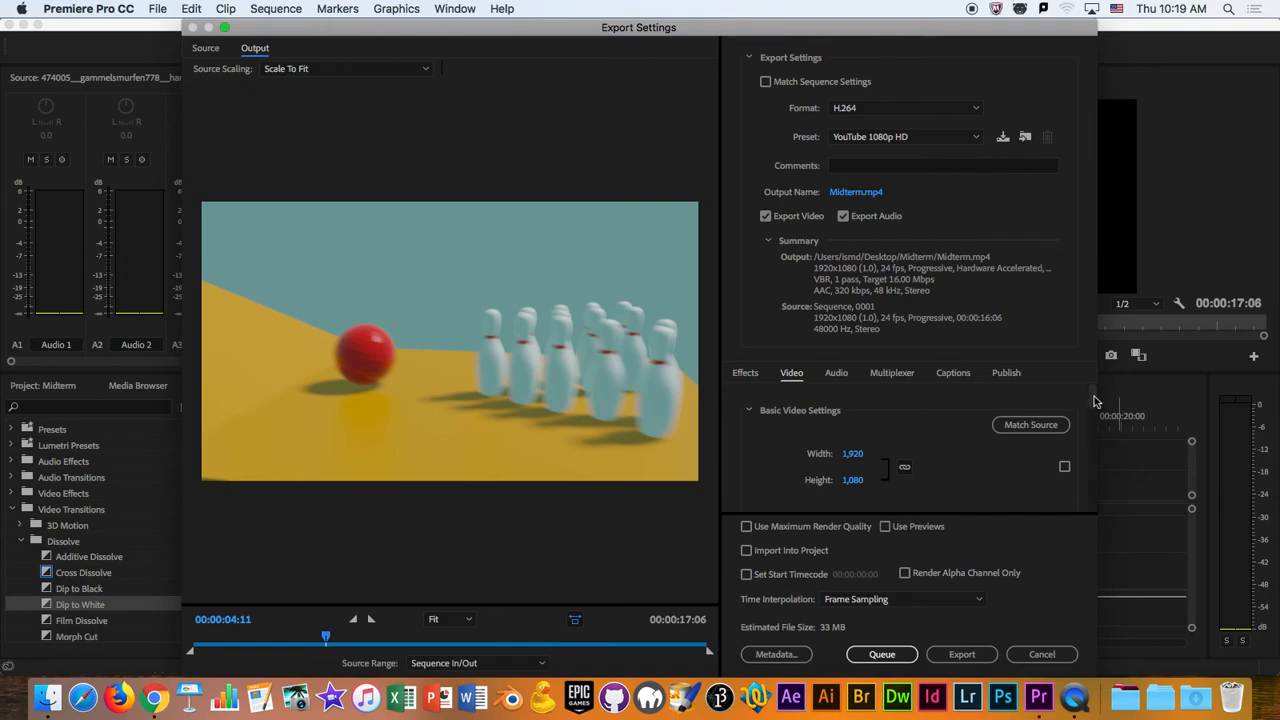
pyautogui.scroll(-5, 1090, 398)
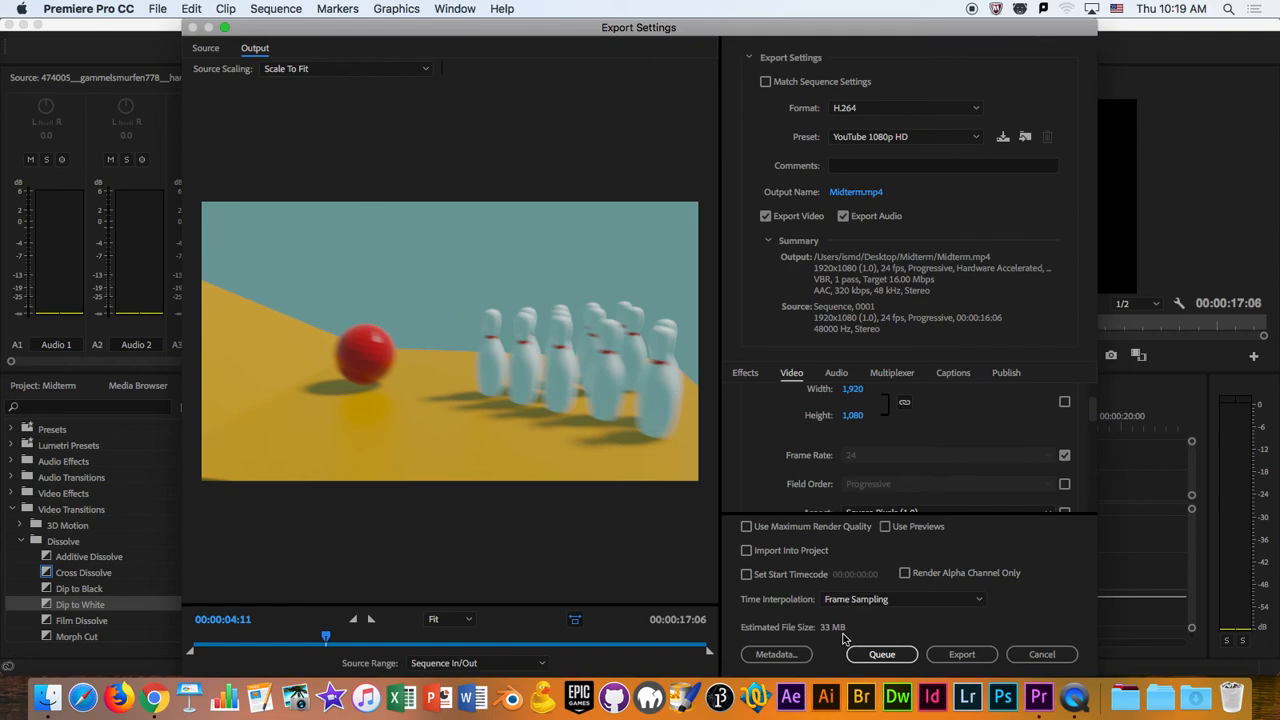
pyautogui.click(948, 656)
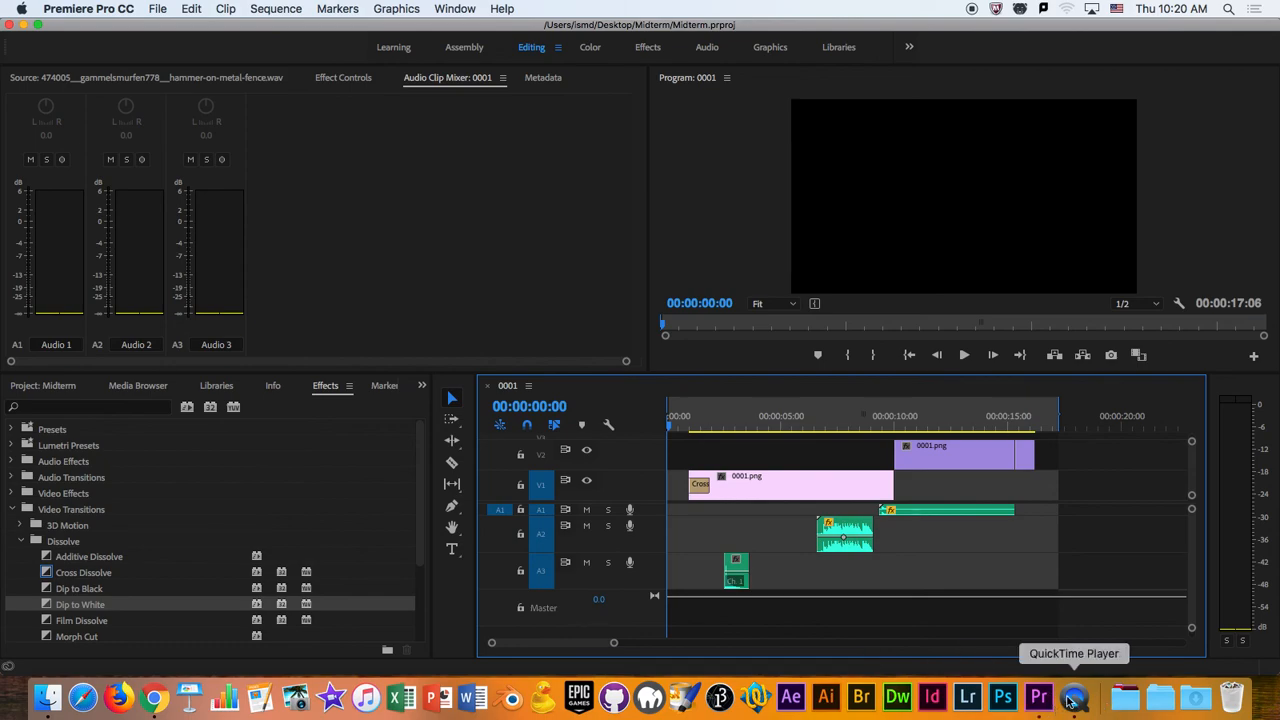
# - Minimize the Premiere Pro and browser windows and open the exported Midterm.mp4 from the Midterm folder in QuickTime Player
pyautogui.click(24, 24)
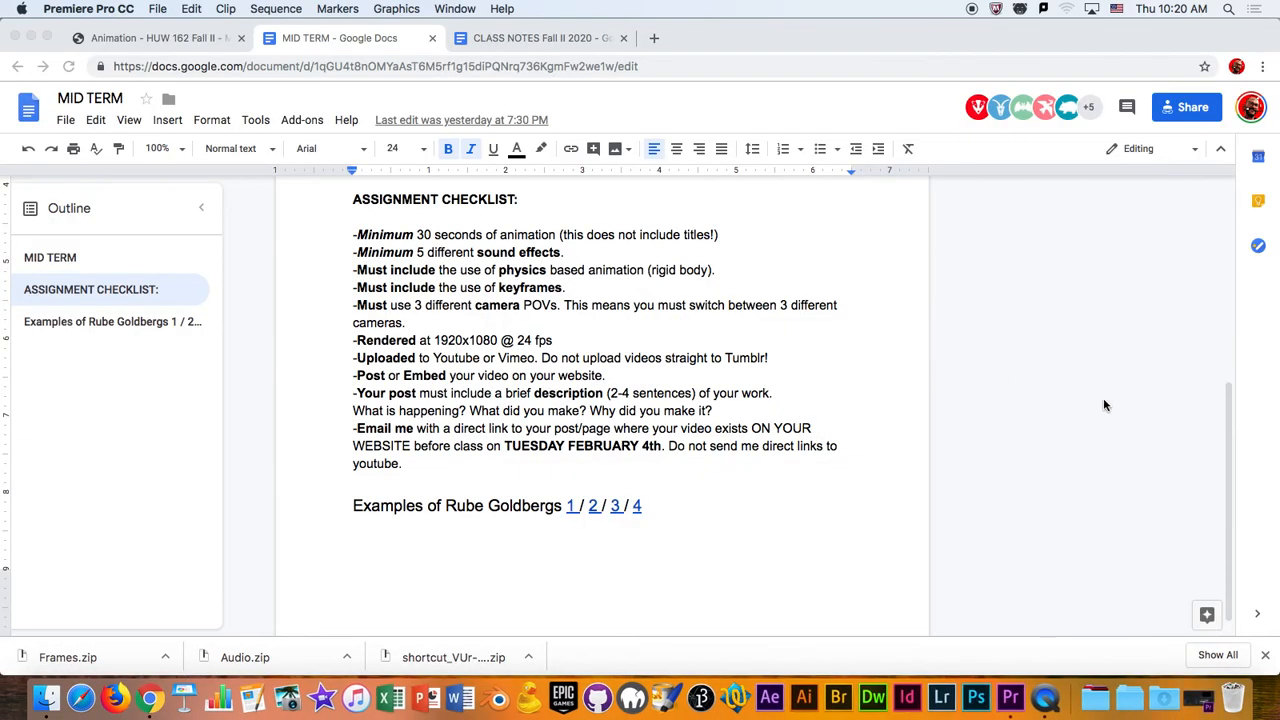
pyautogui.click(31, 37)
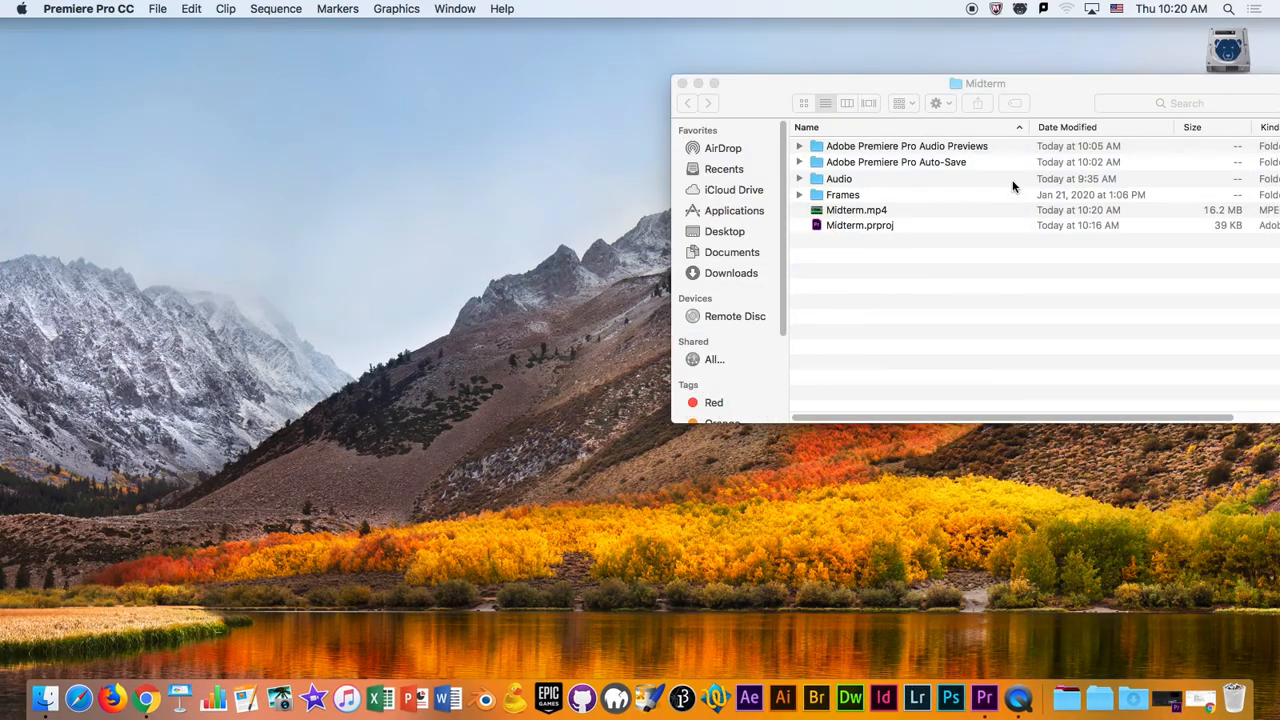
pyautogui.moveTo(926, 88); pyautogui.dragTo(442, 112)
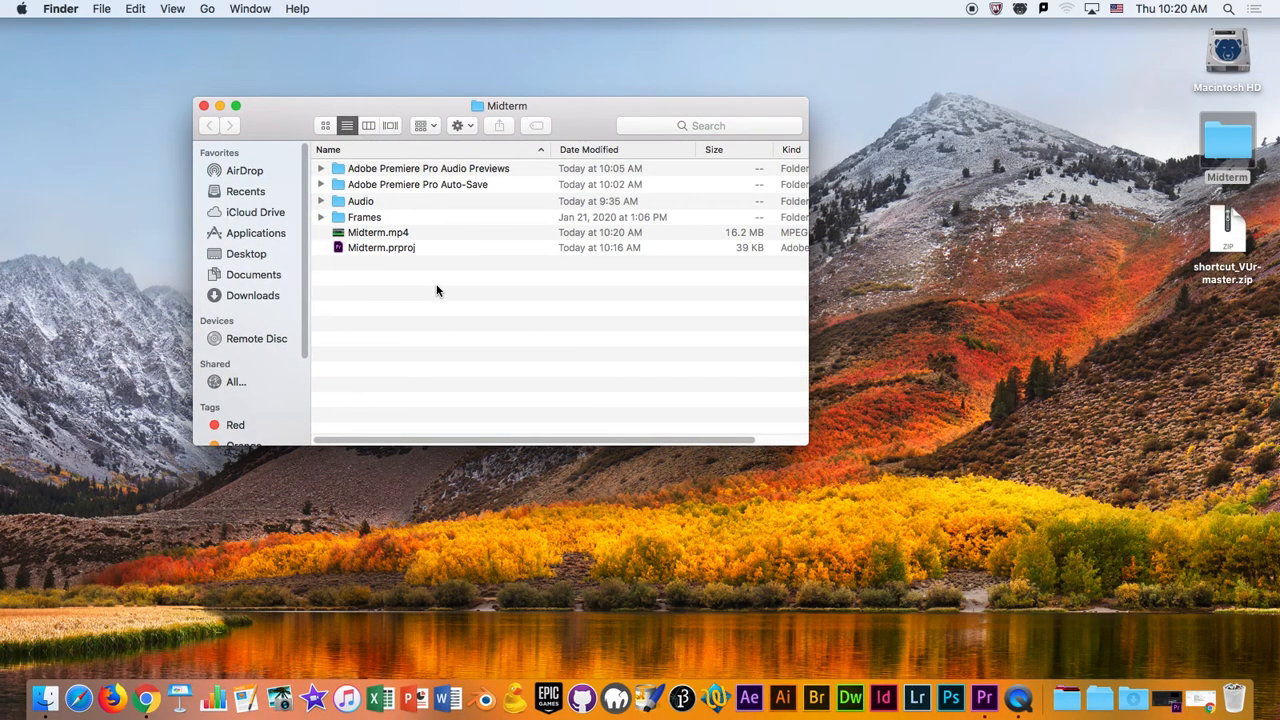
pyautogui.doubleClick(383, 236)
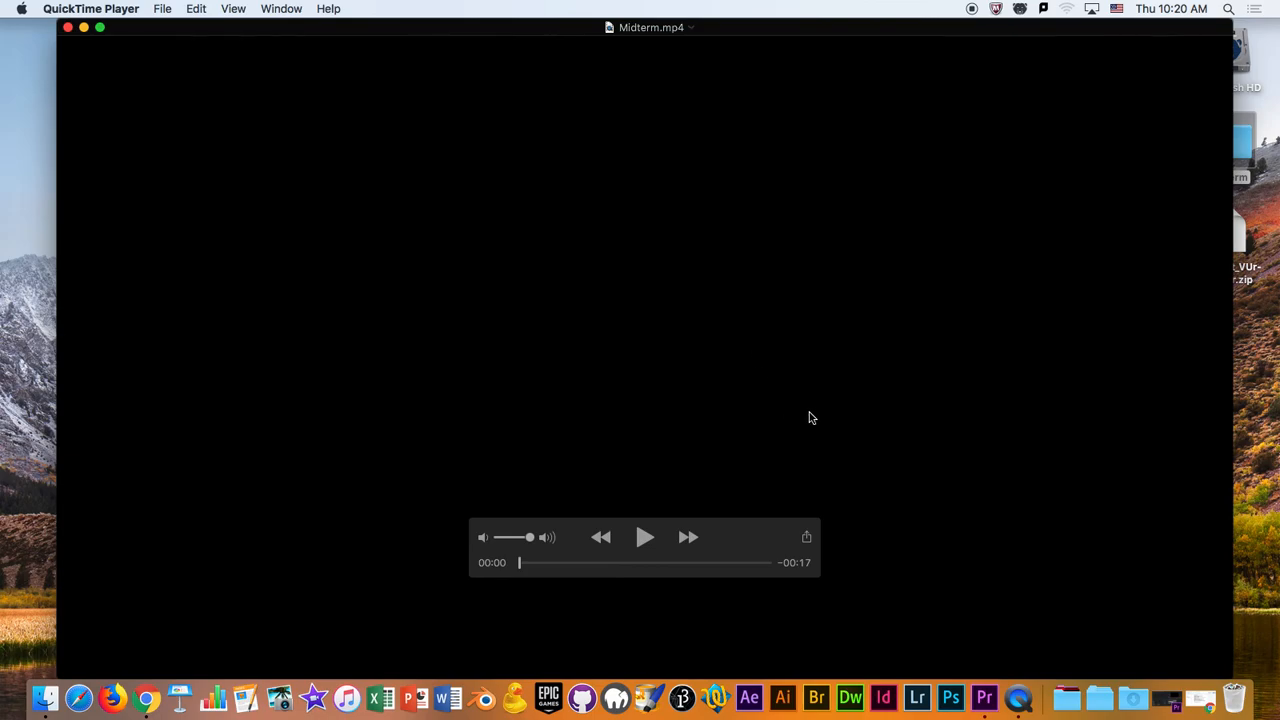
# - Play the exported Midterm.mp4 from the beginning to review it, and close the video
pyautogui.press('space')
pyautogui.press('space')
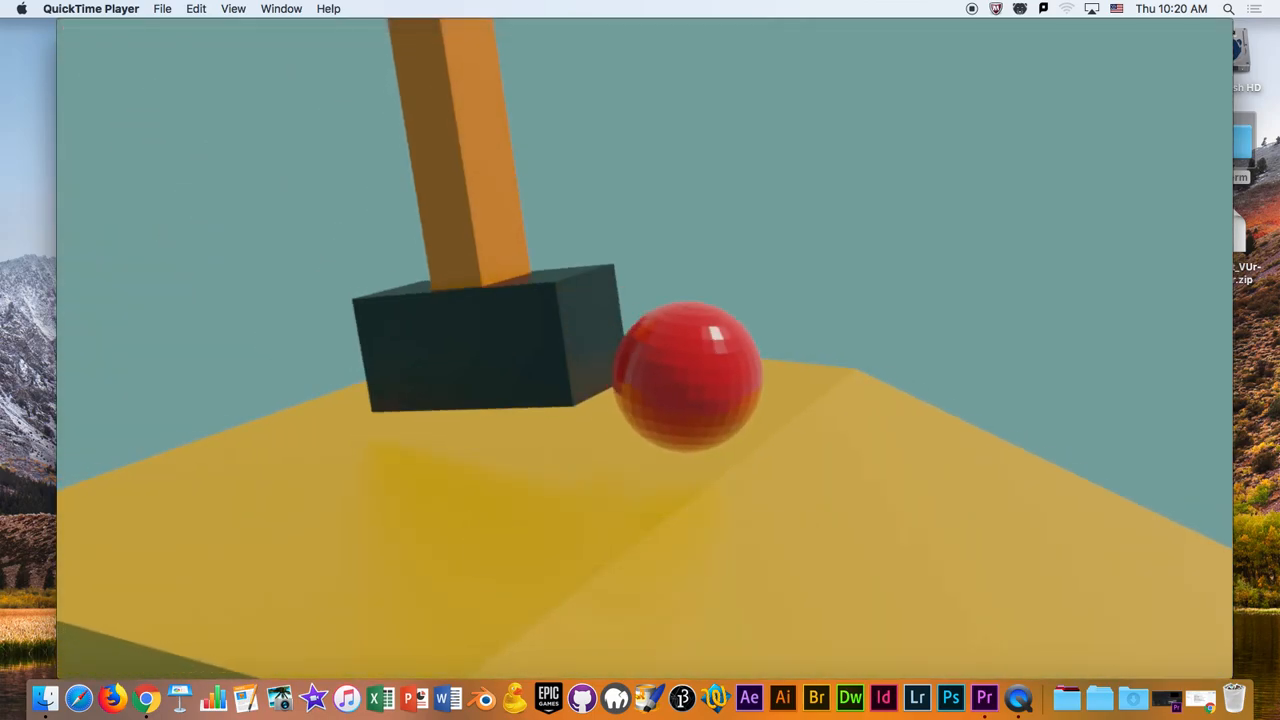
pyautogui.click(601, 537)
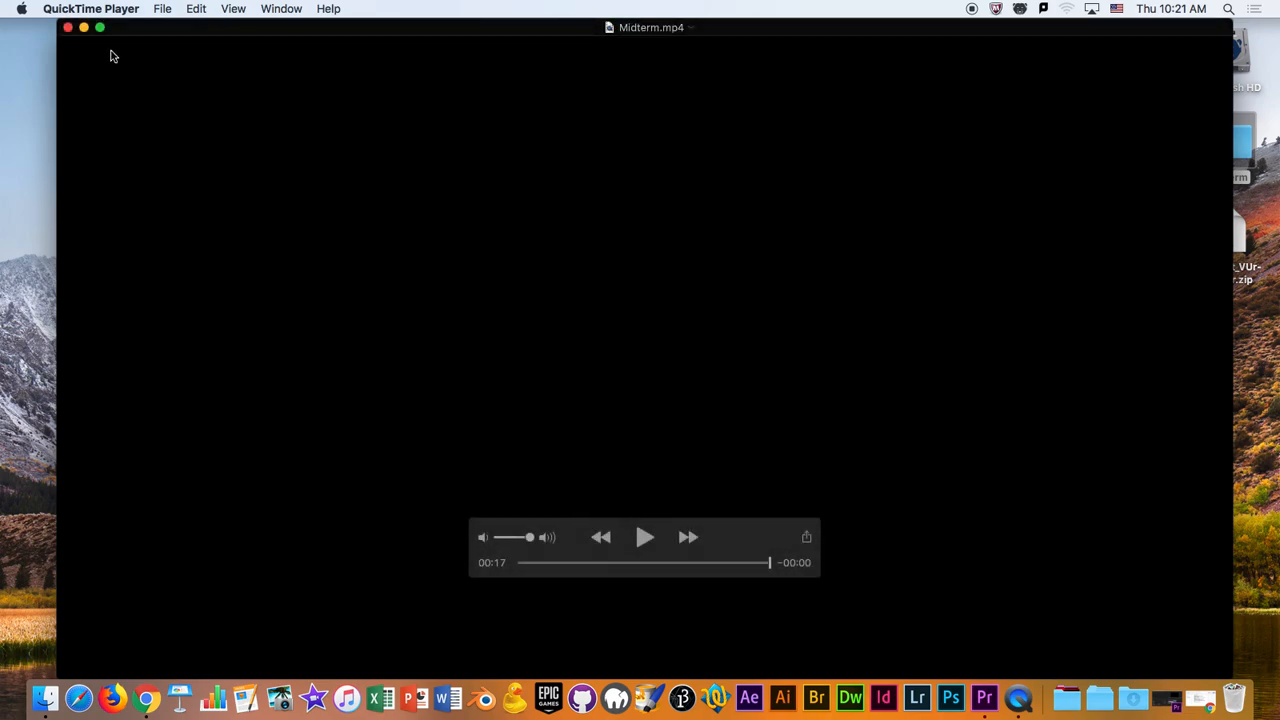
pyautogui.click(69, 29)
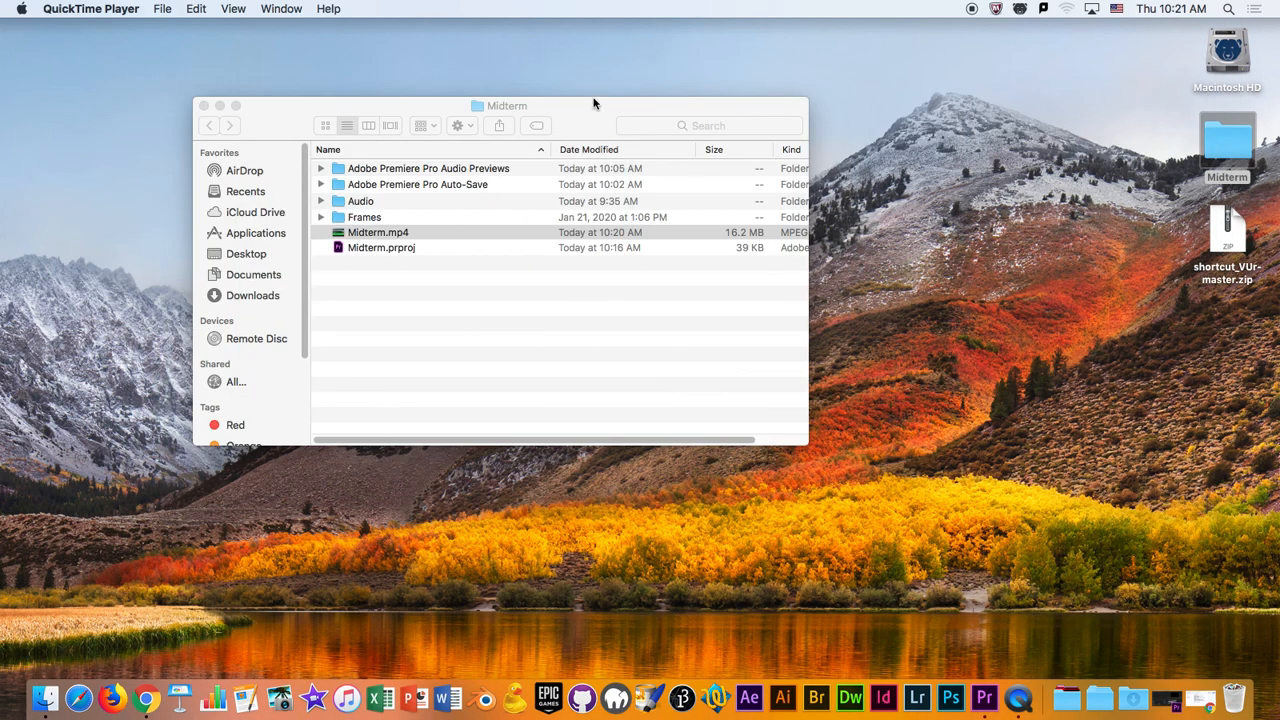
# - Switch back to Premiere Pro and save the Midterm project
pyautogui.click(593, 100)
pyautogui.click(984, 698)
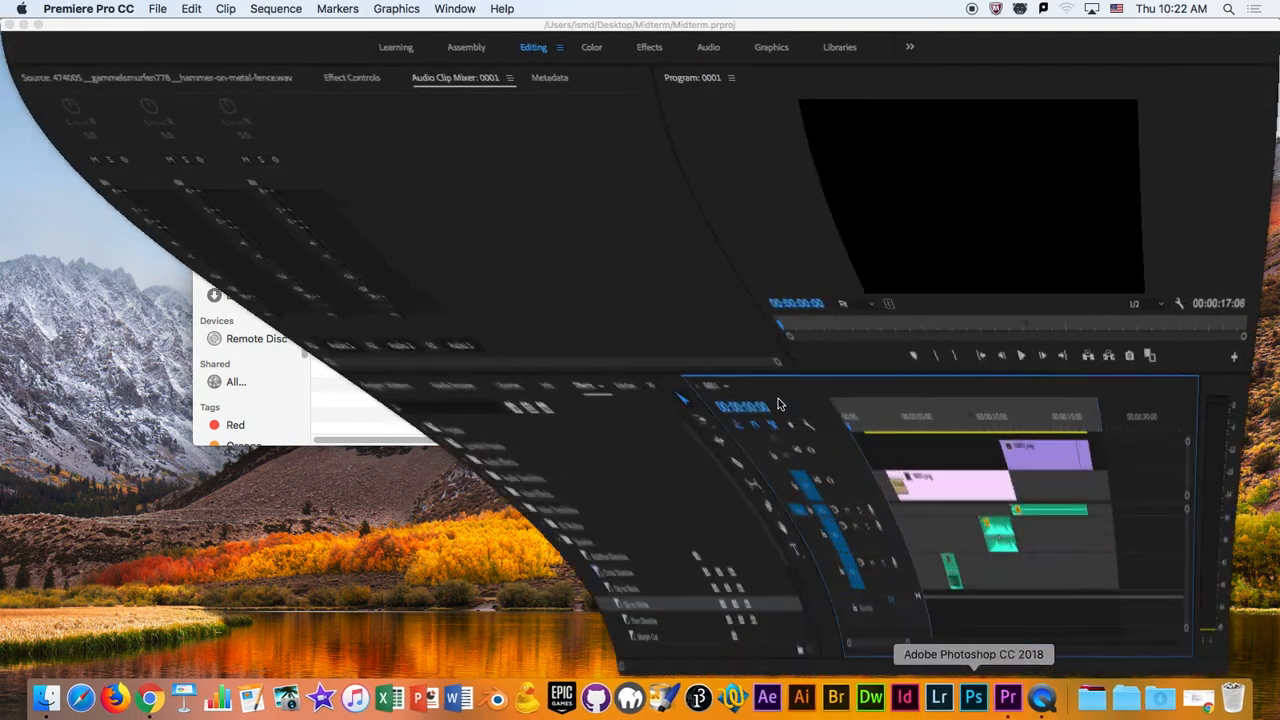
pyautogui.press('super+s')
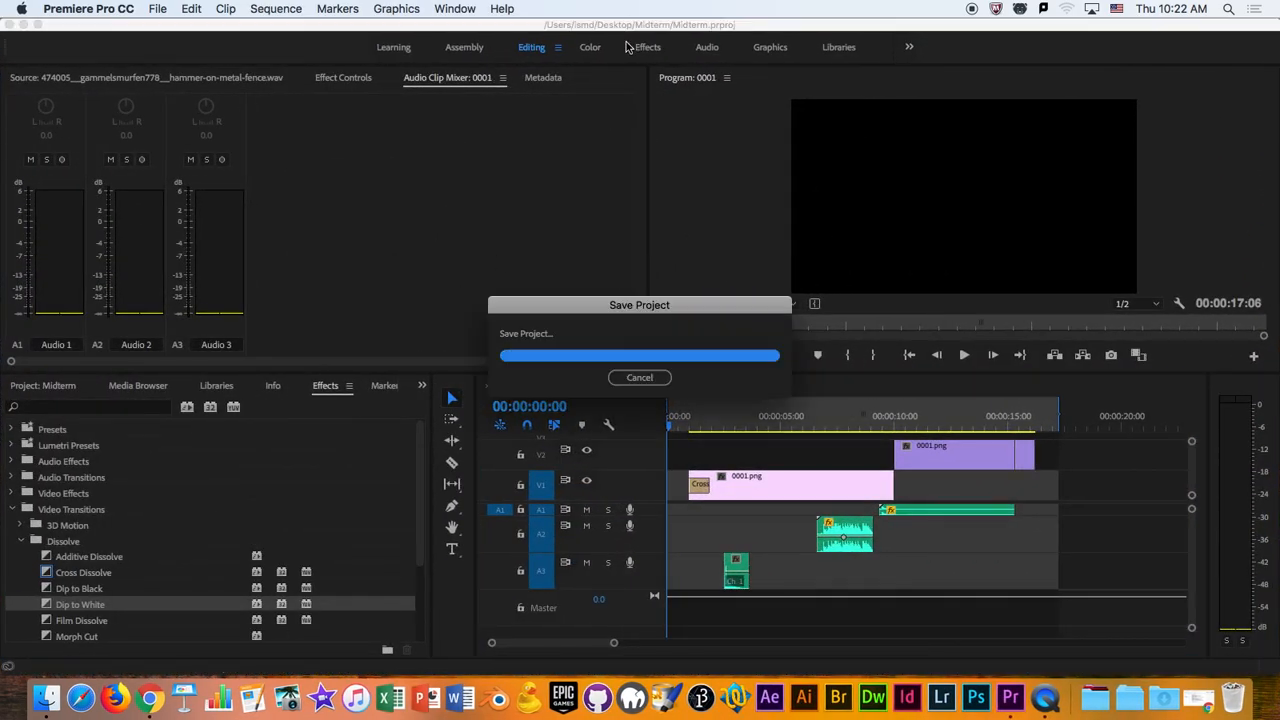